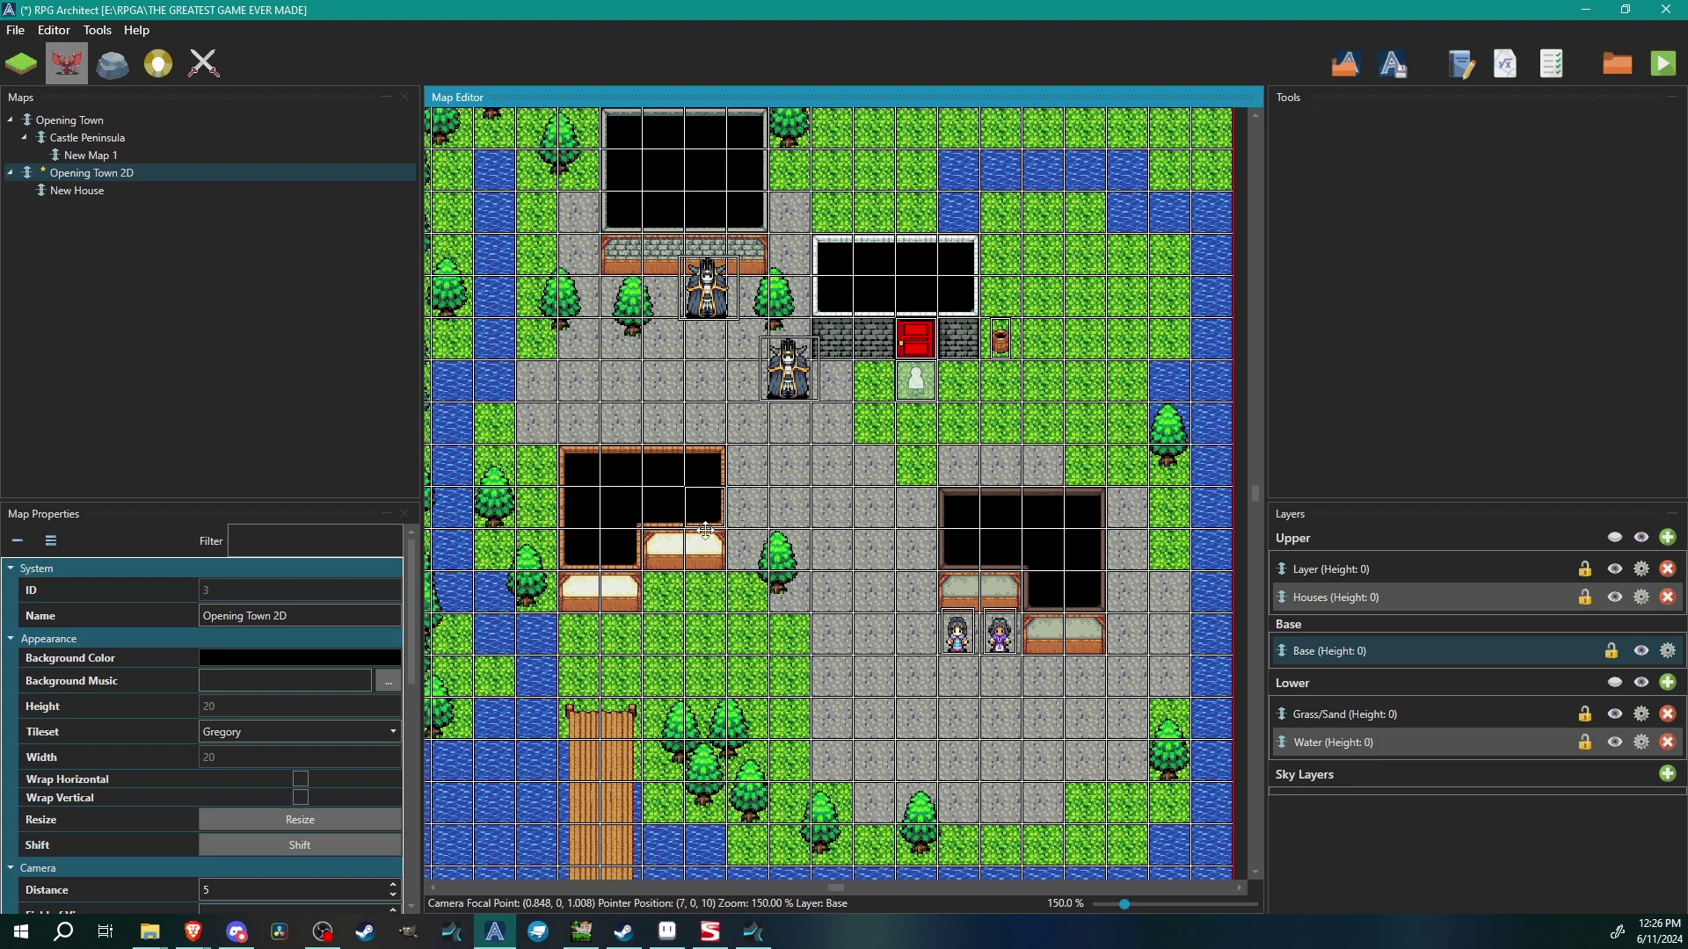
- Create a new entity on the empty stone tile at (11, 0, 11)
middle_click_drag(698, 489, 683, 545)
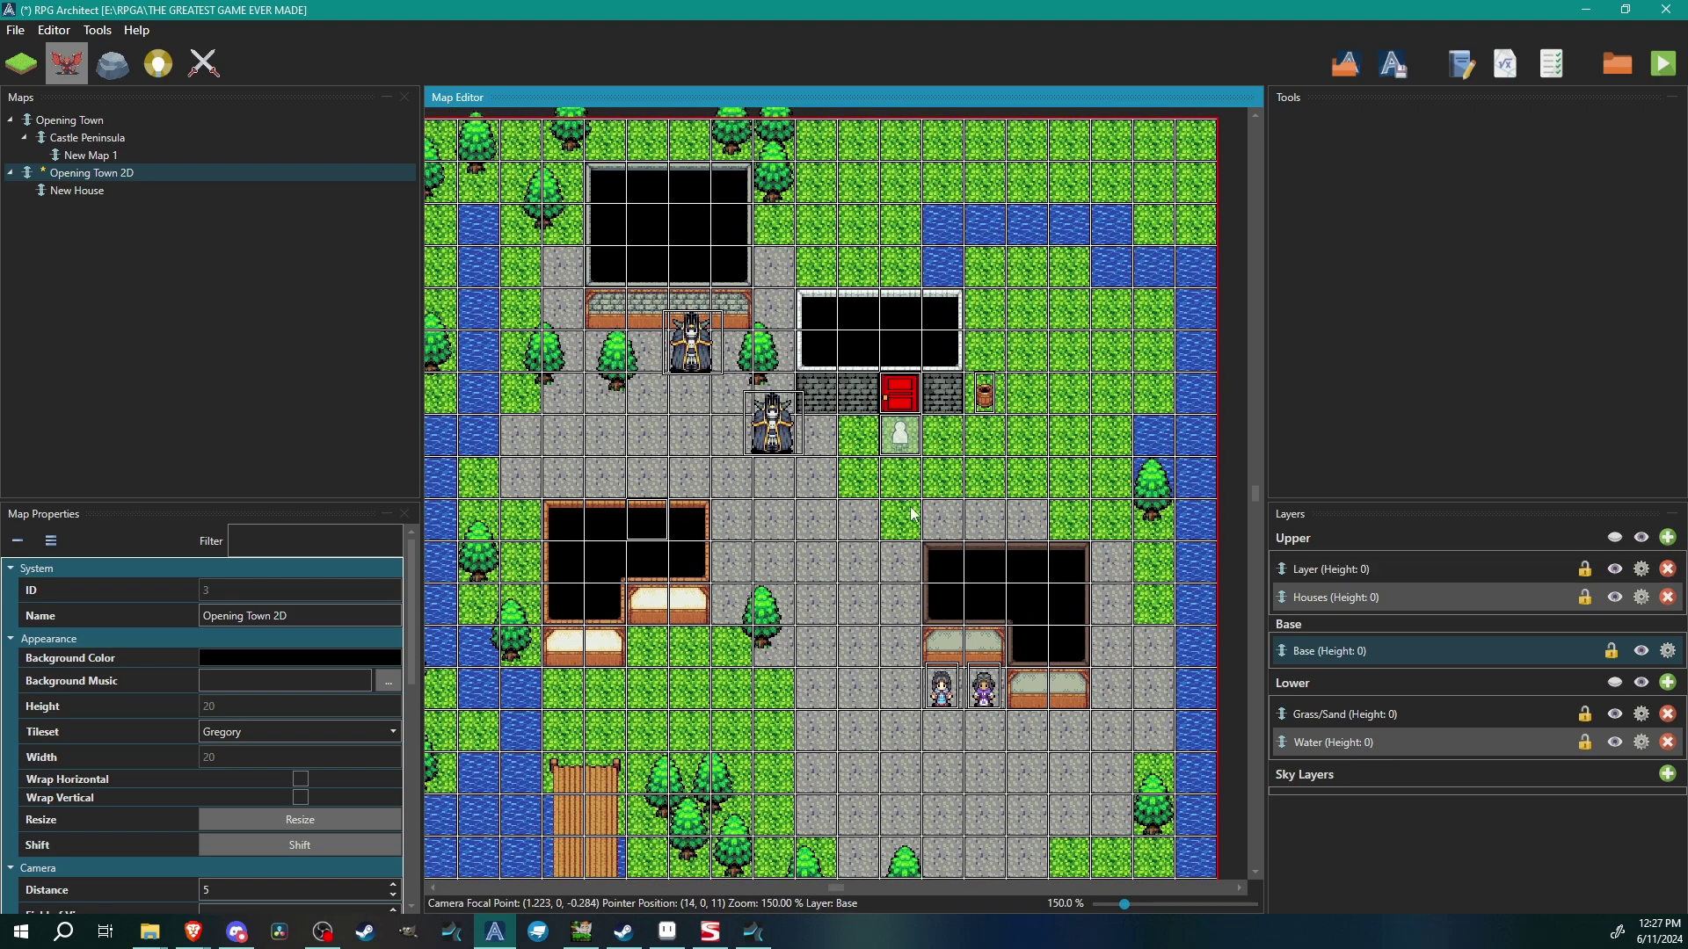
left_click(32, 72)
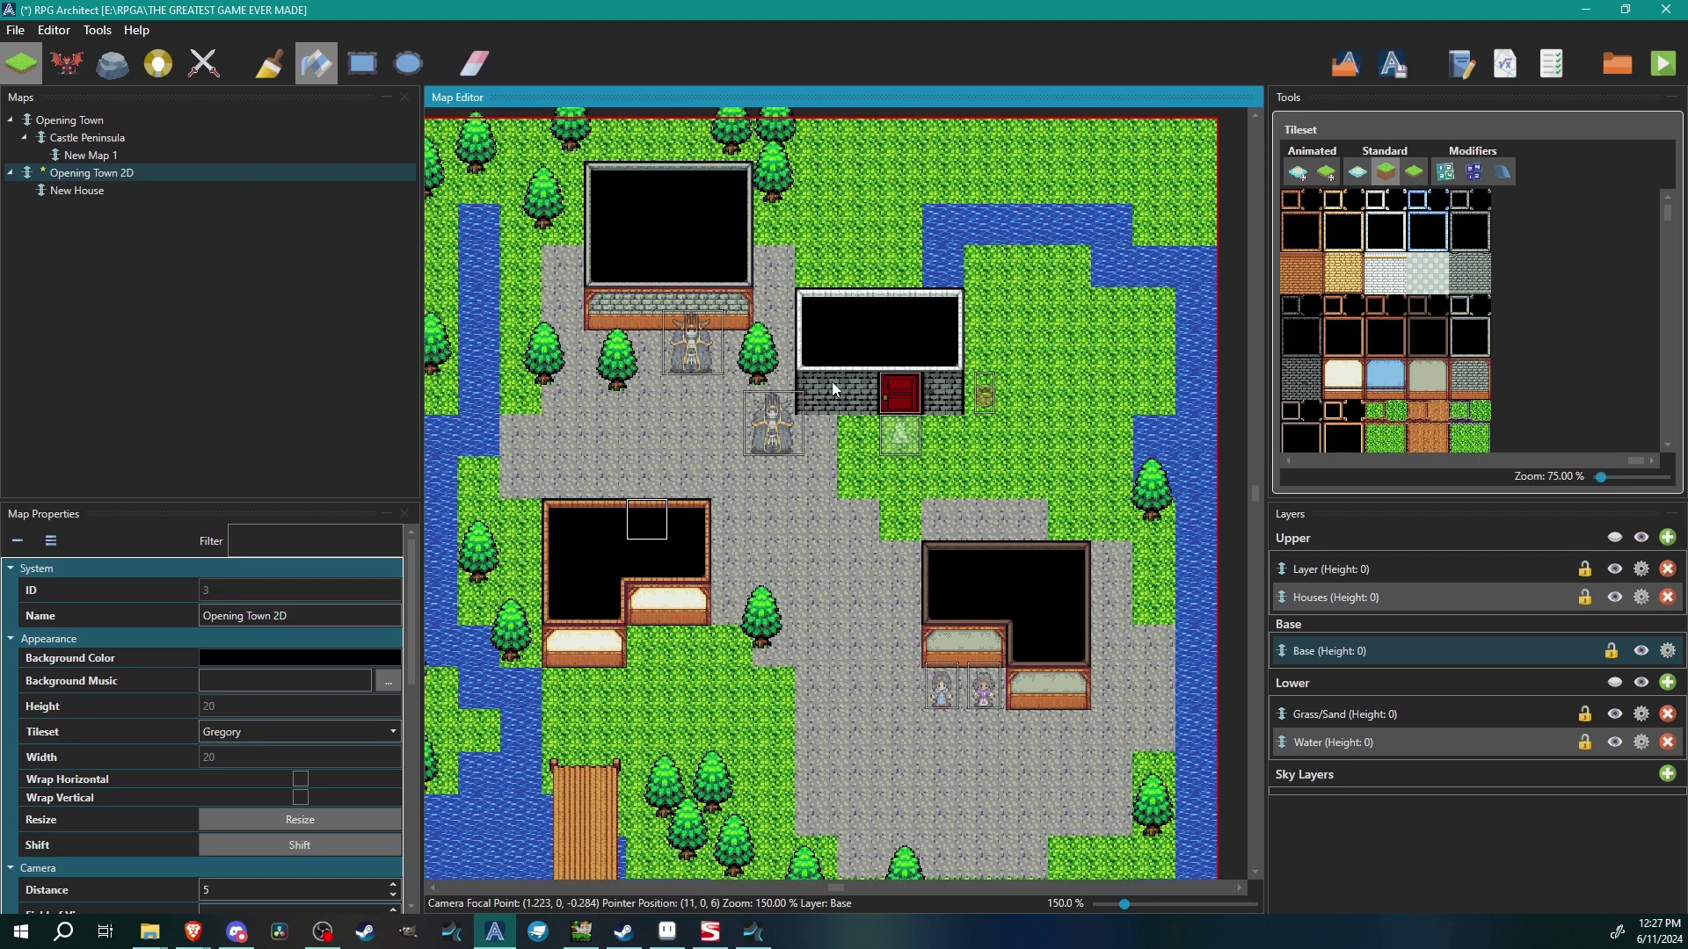
left_click(66, 62)
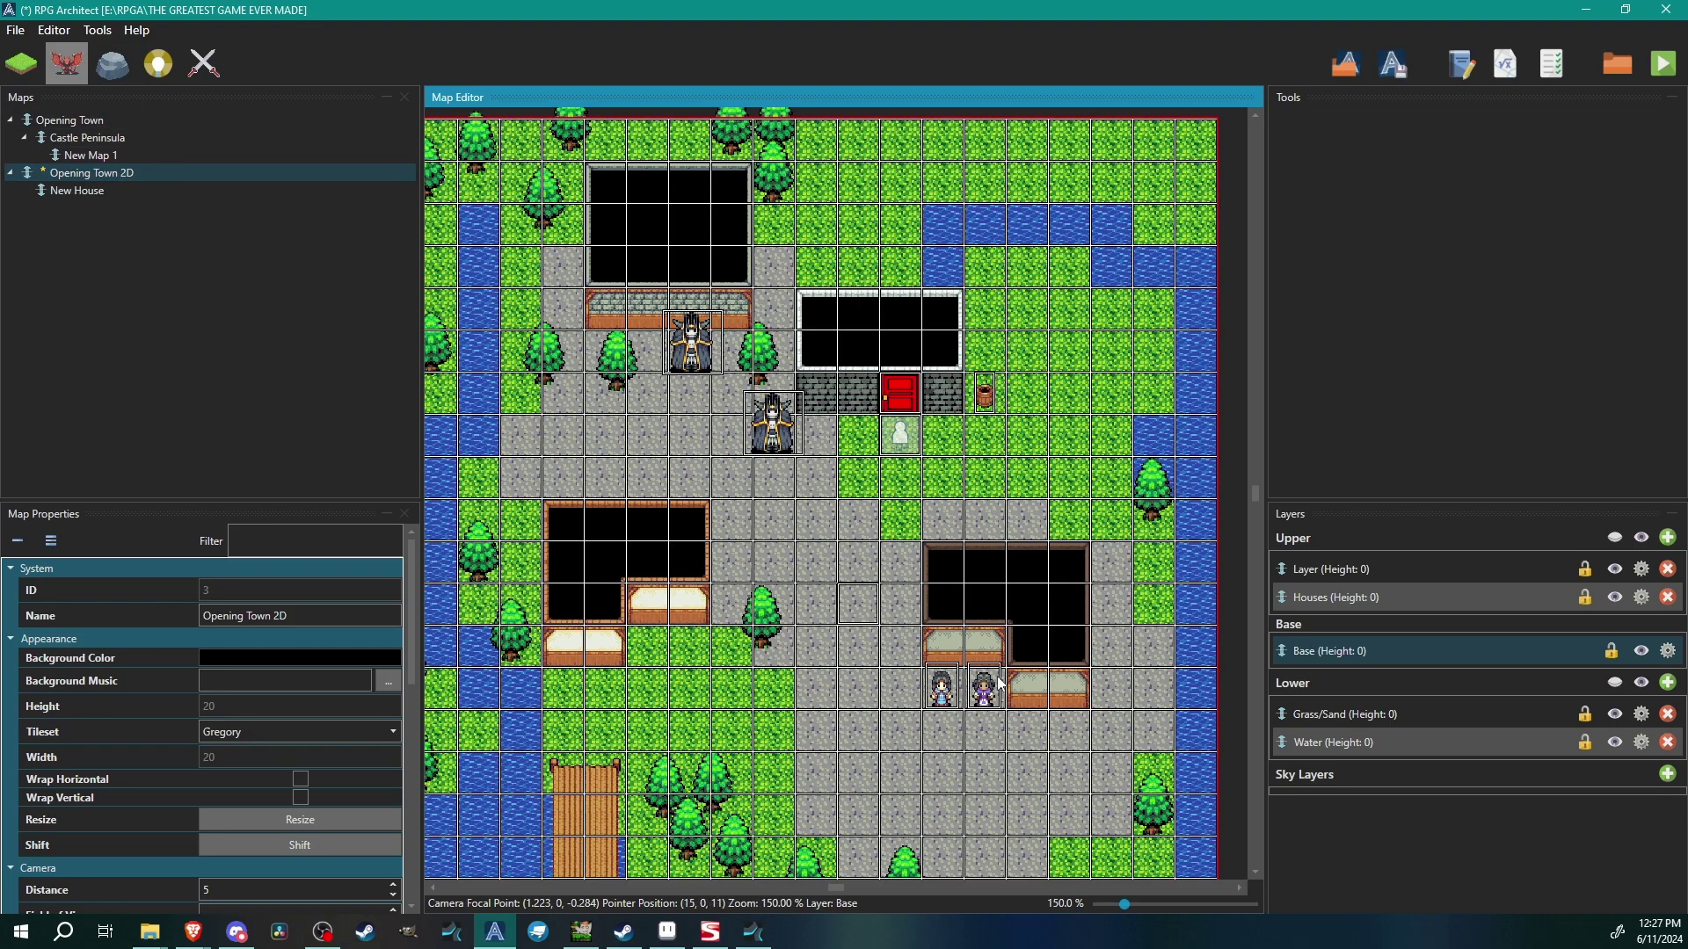
right_click(857, 612)
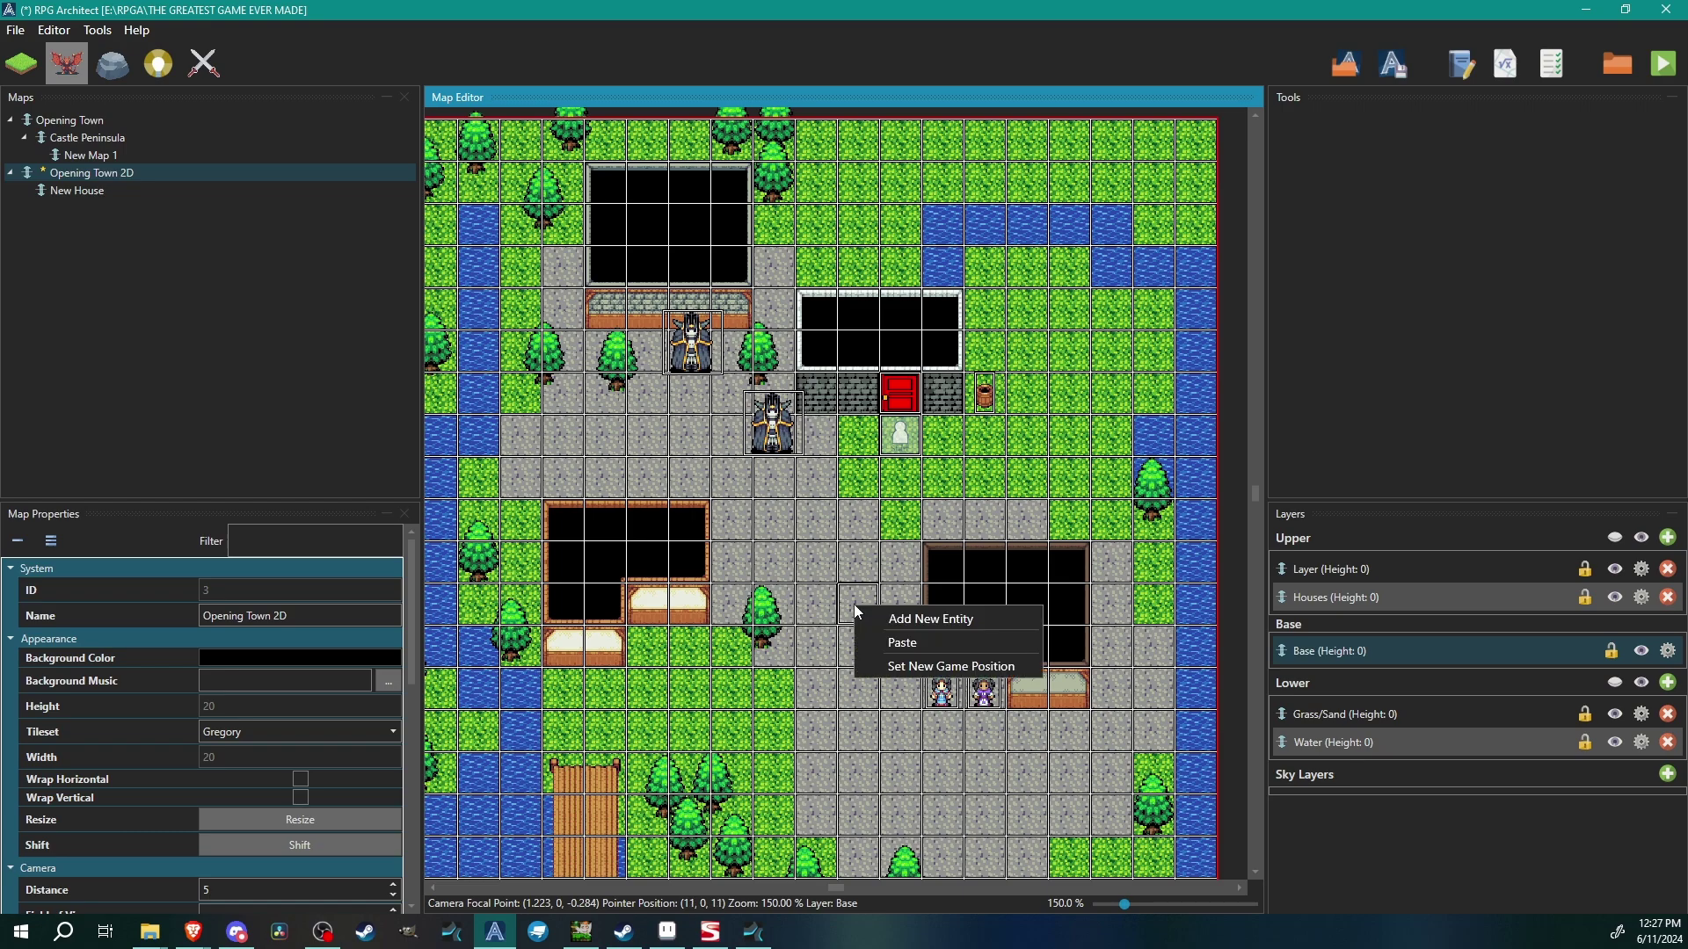
left_click(900, 621)
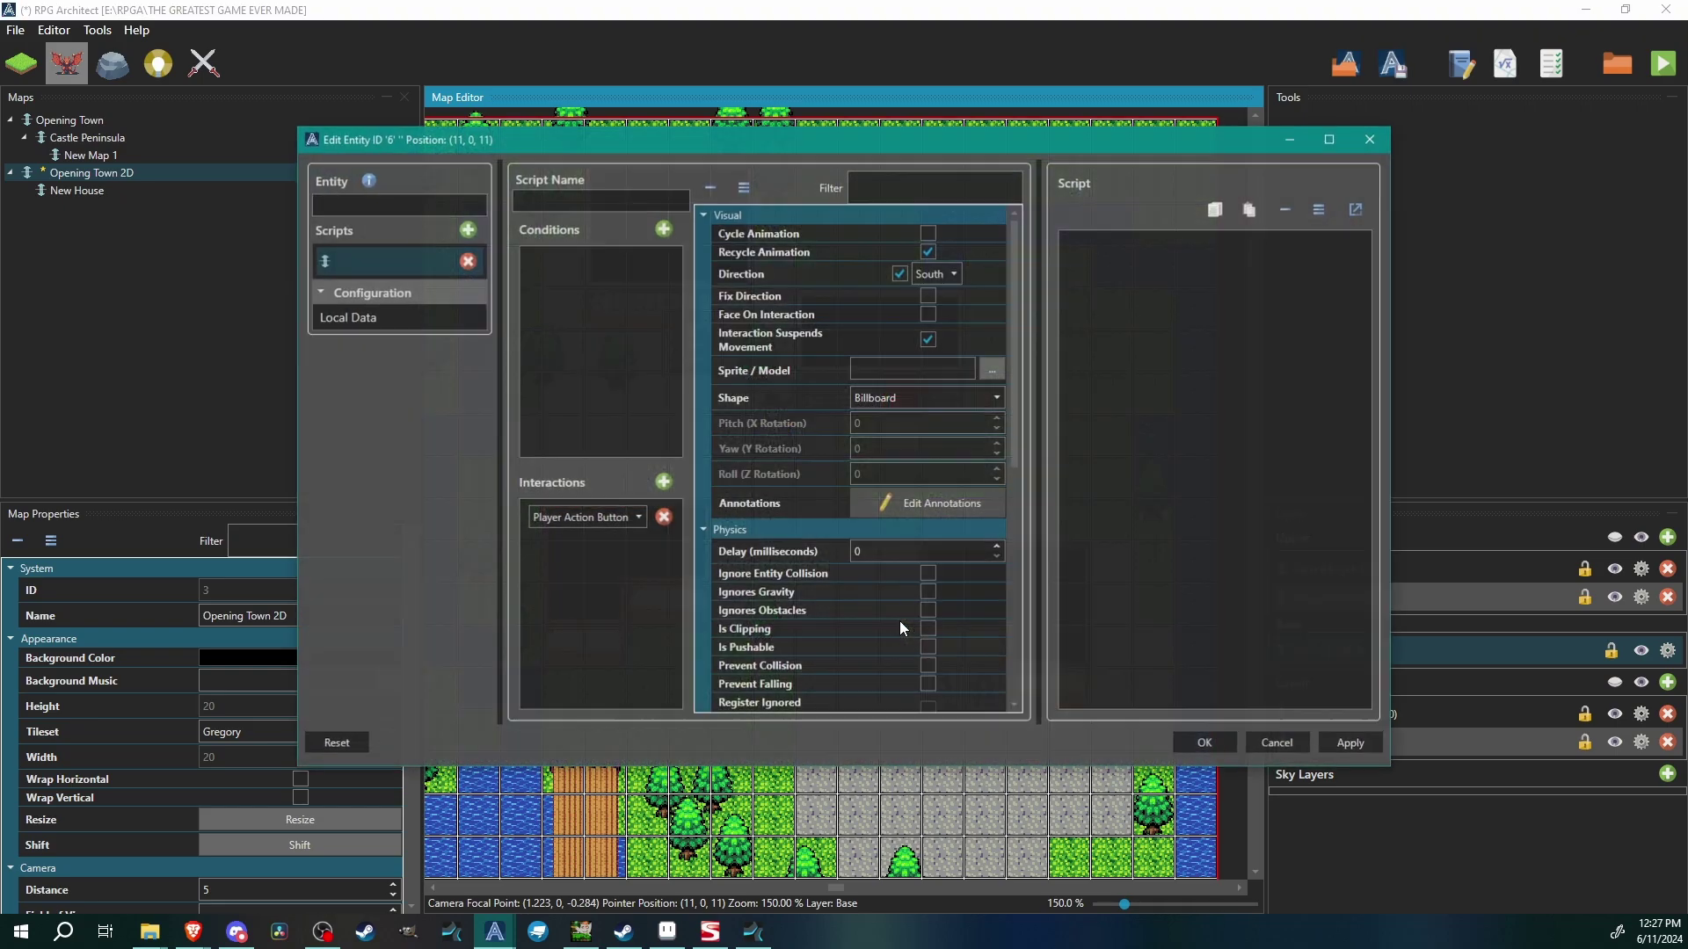
- Give the new entity the tile animated chest a.png sprite
double_click(867, 148)
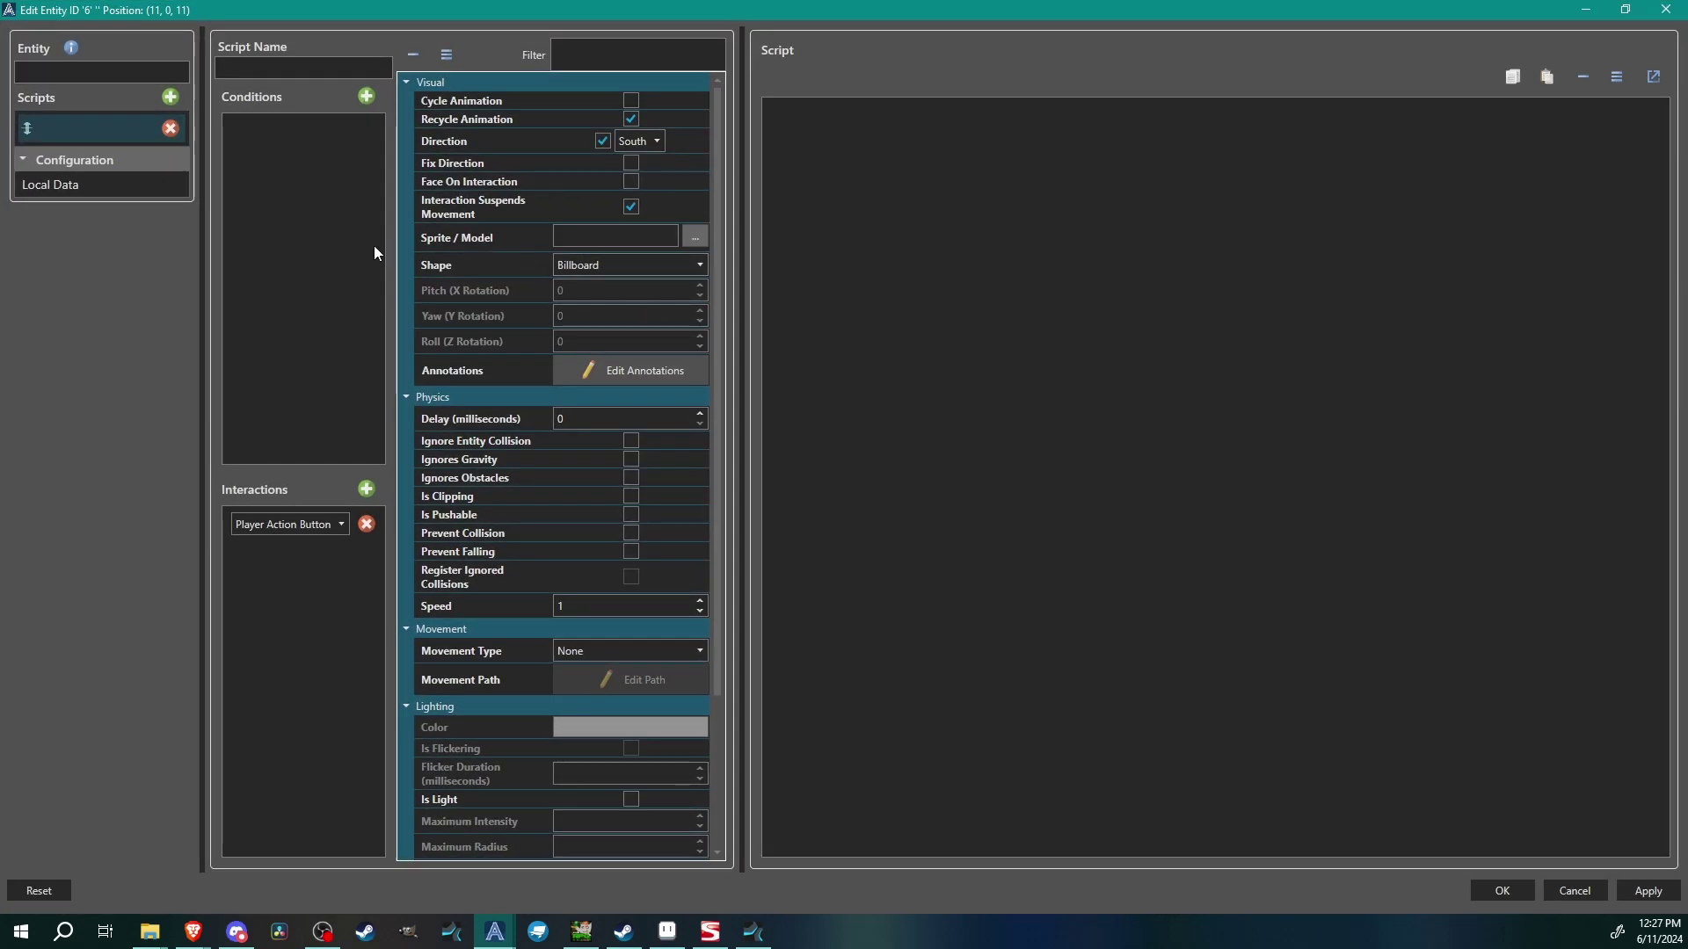
left_click(696, 239)
left_click_drag(773, 139, 838, 178)
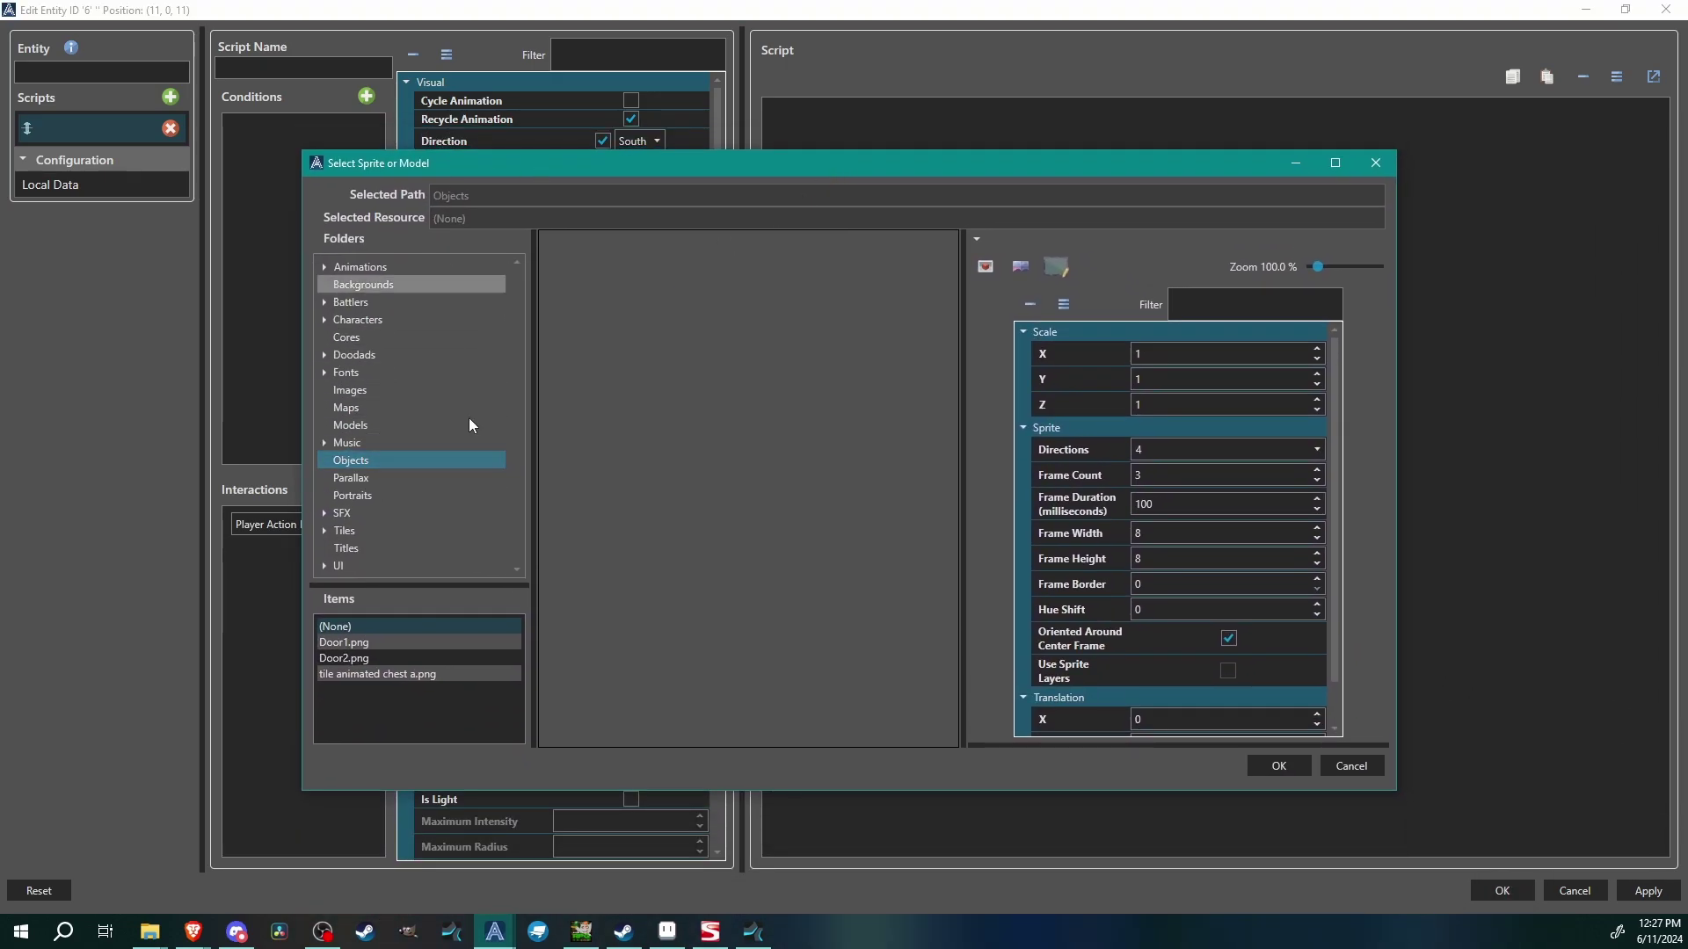
left_click(360, 674)
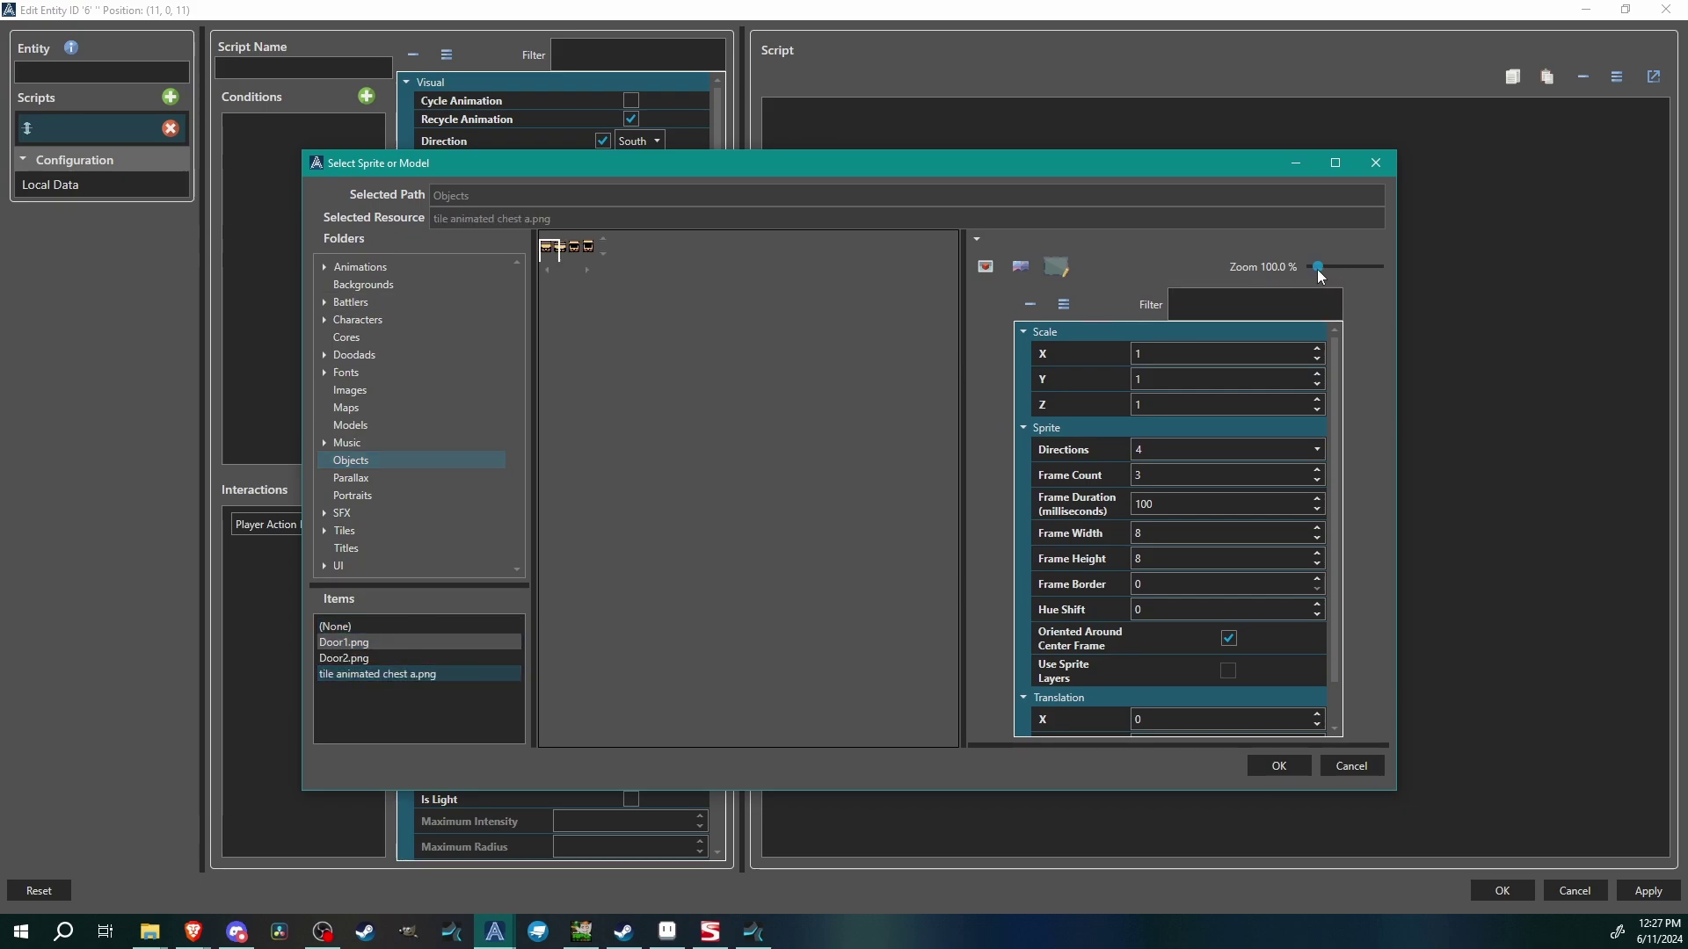
- Set the chest sprite to 1 direction with 16×16 frames and confirm it
left_click_drag(1321, 269, 1356, 269)
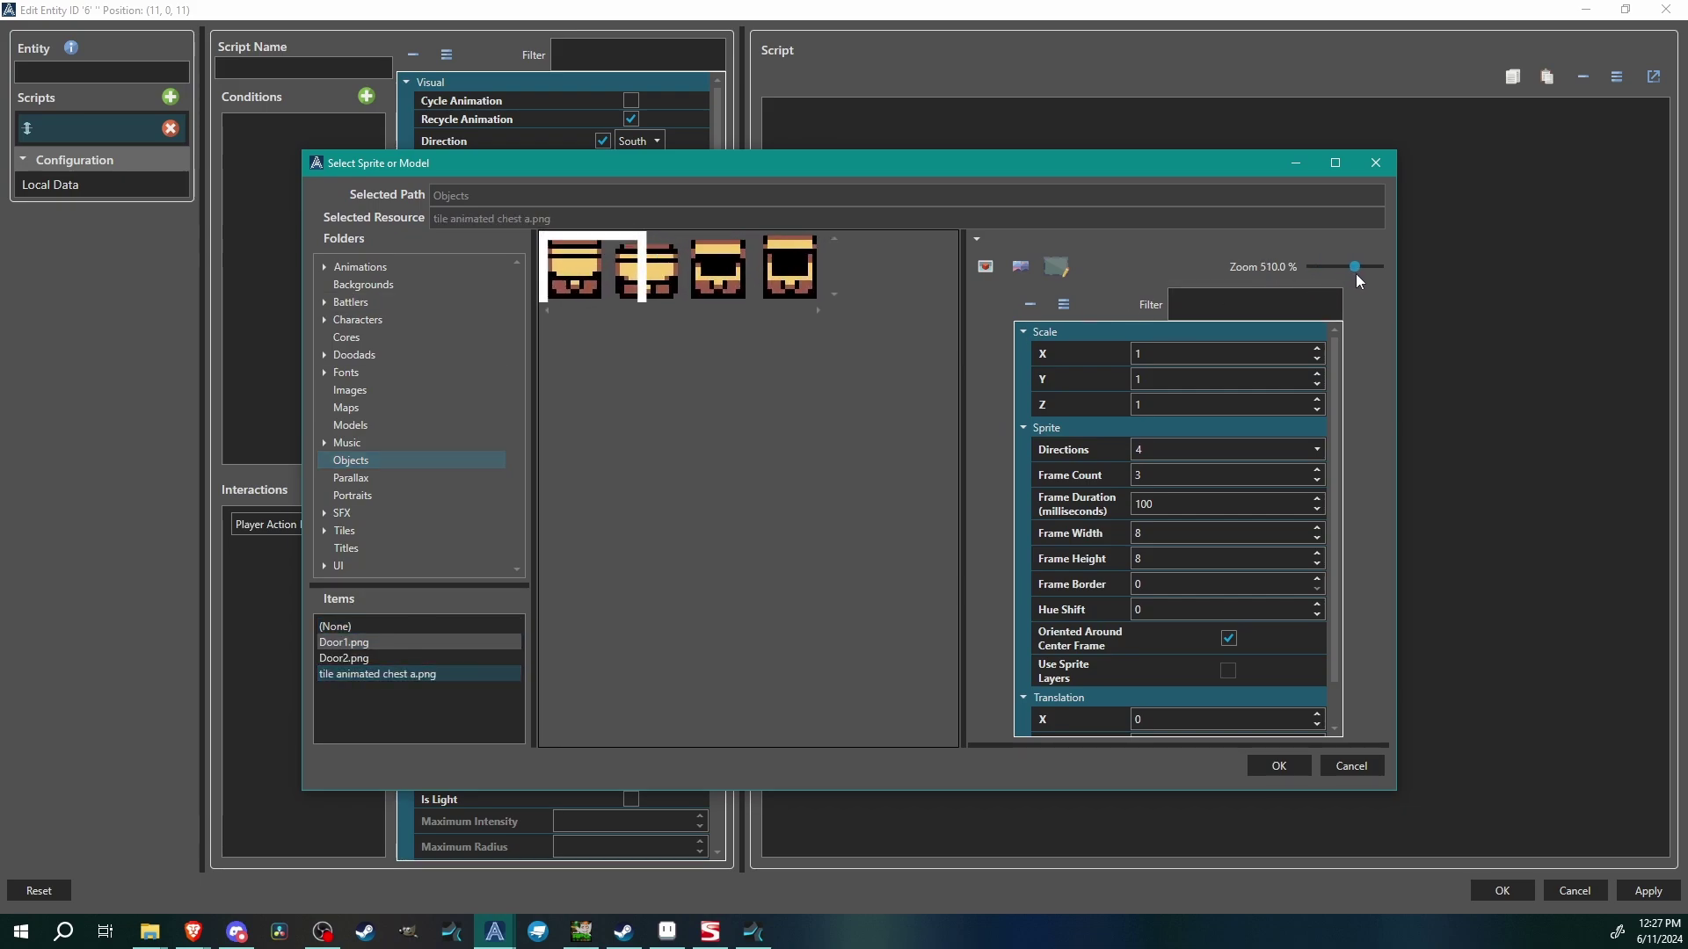
left_click(1201, 452)
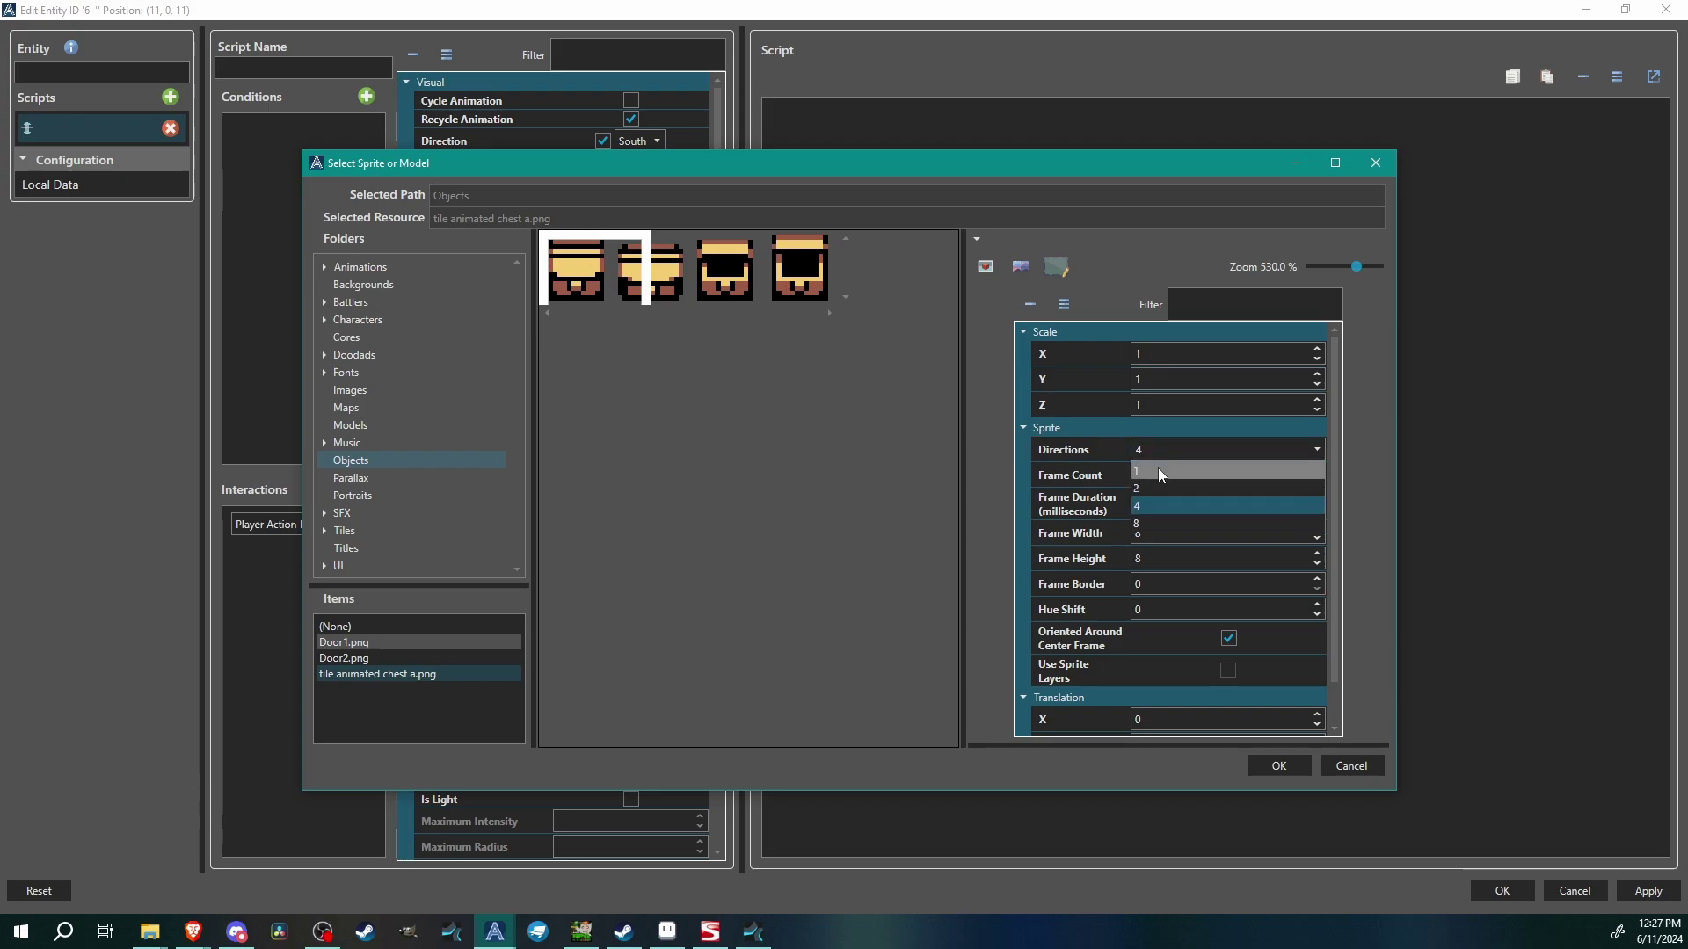
left_click(1159, 470)
left_click(1160, 476)
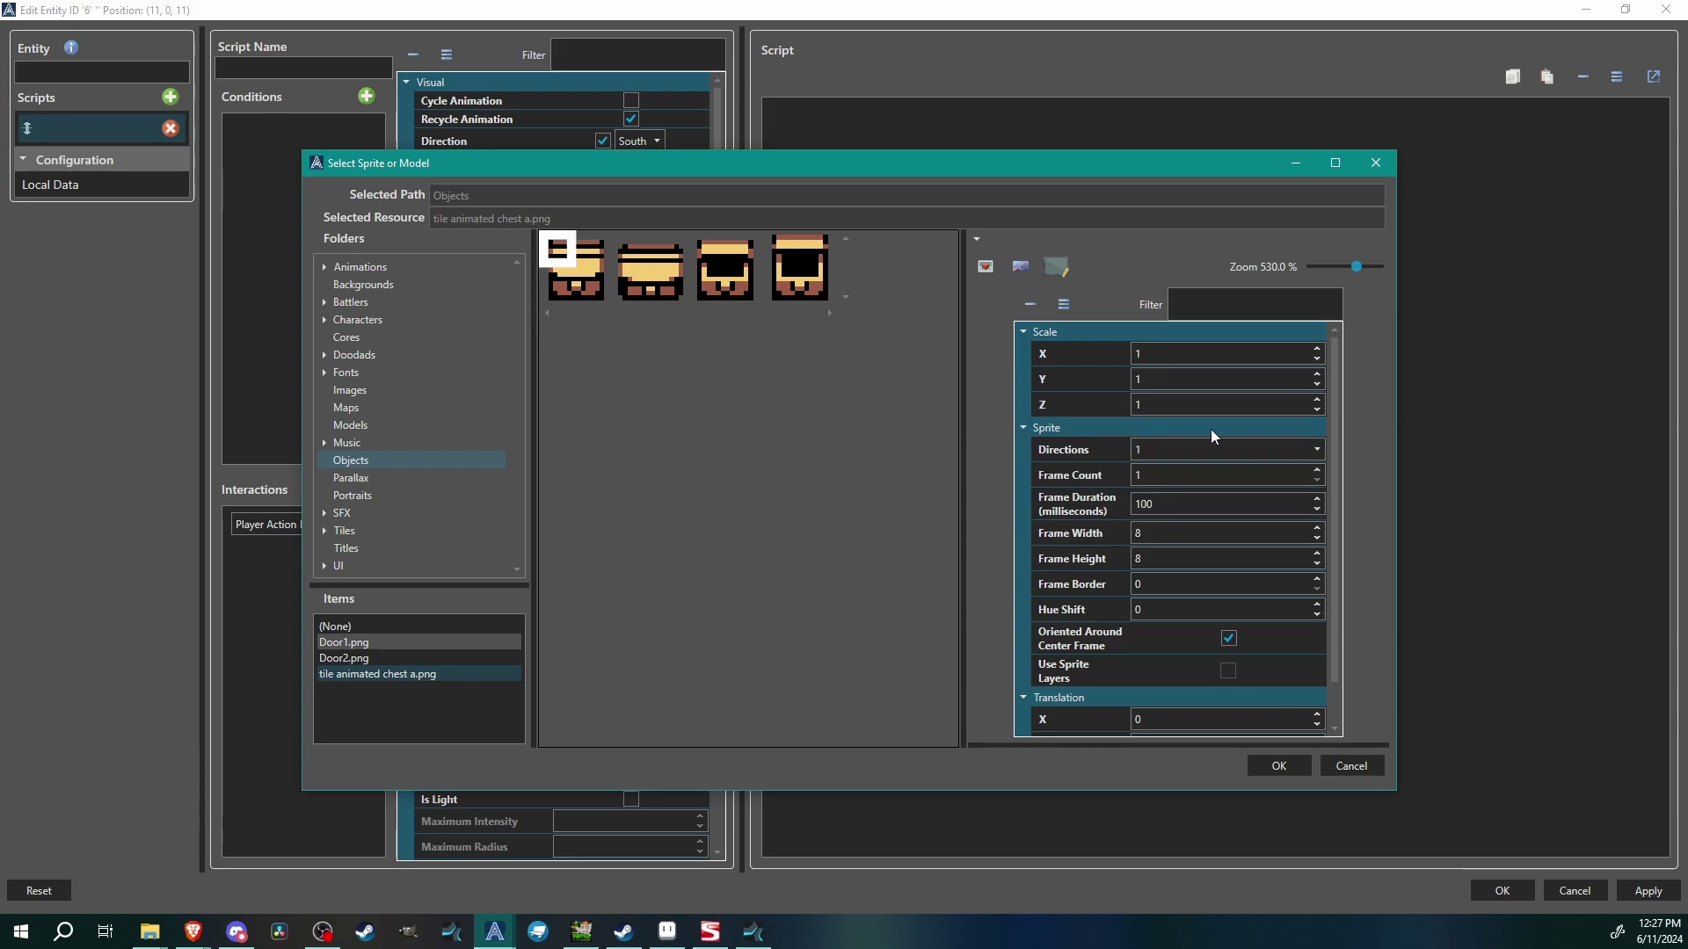
double_click(1167, 532)
type("16")
double_click(1166, 559)
type("16")
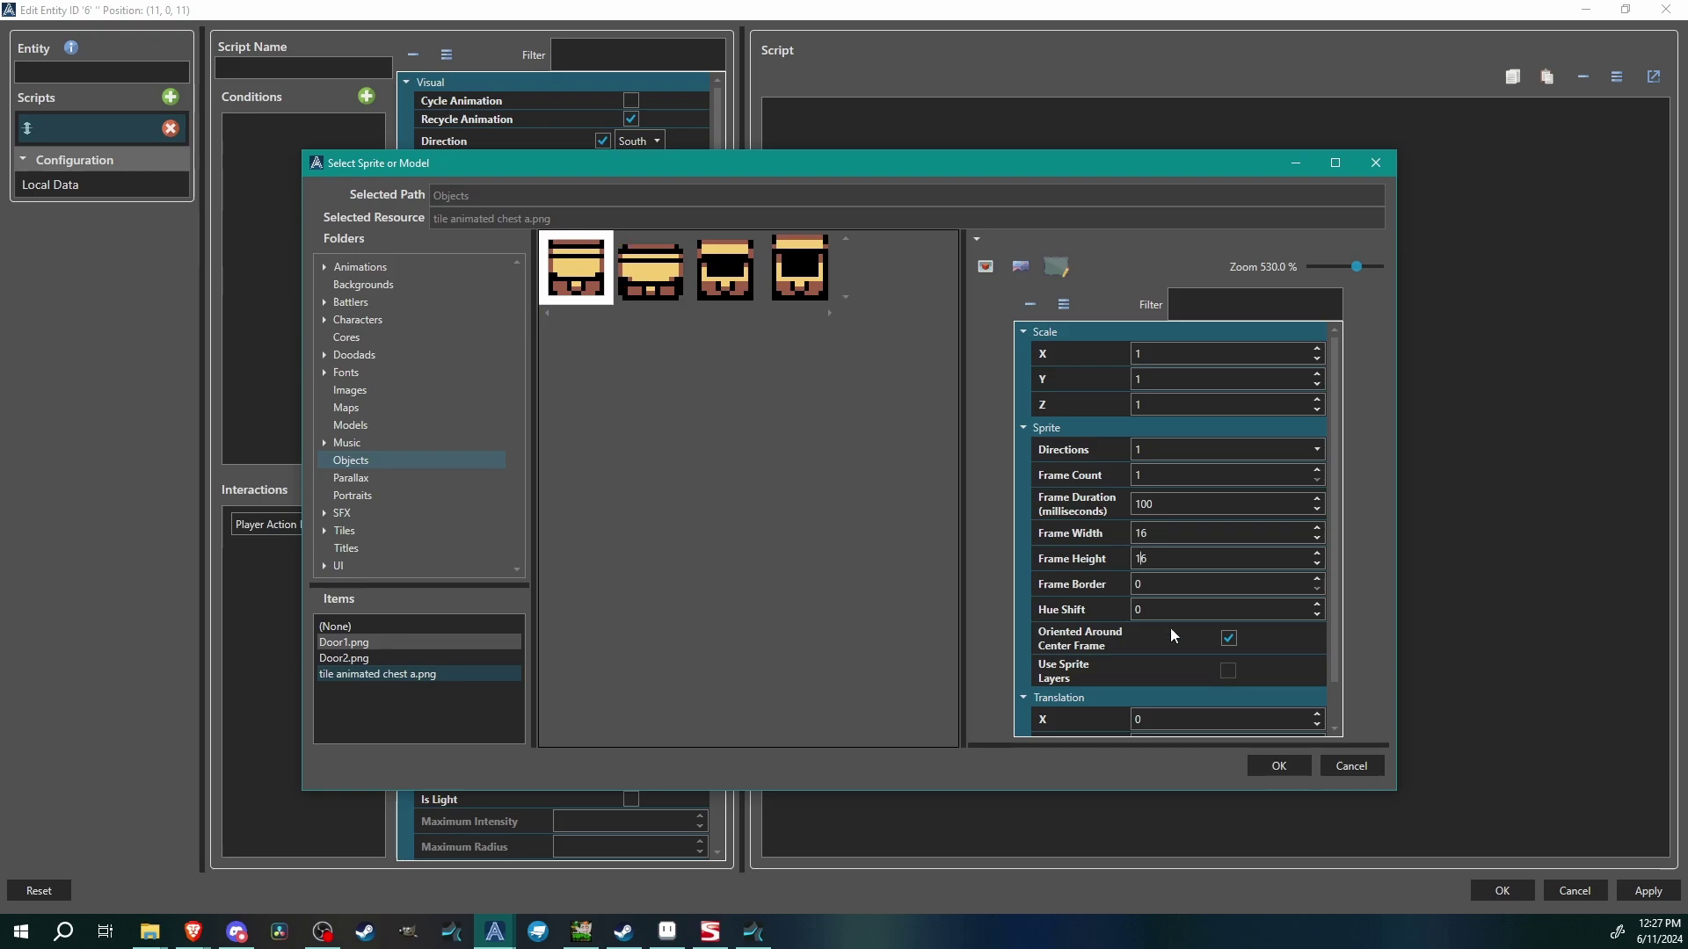
left_click(1279, 766)
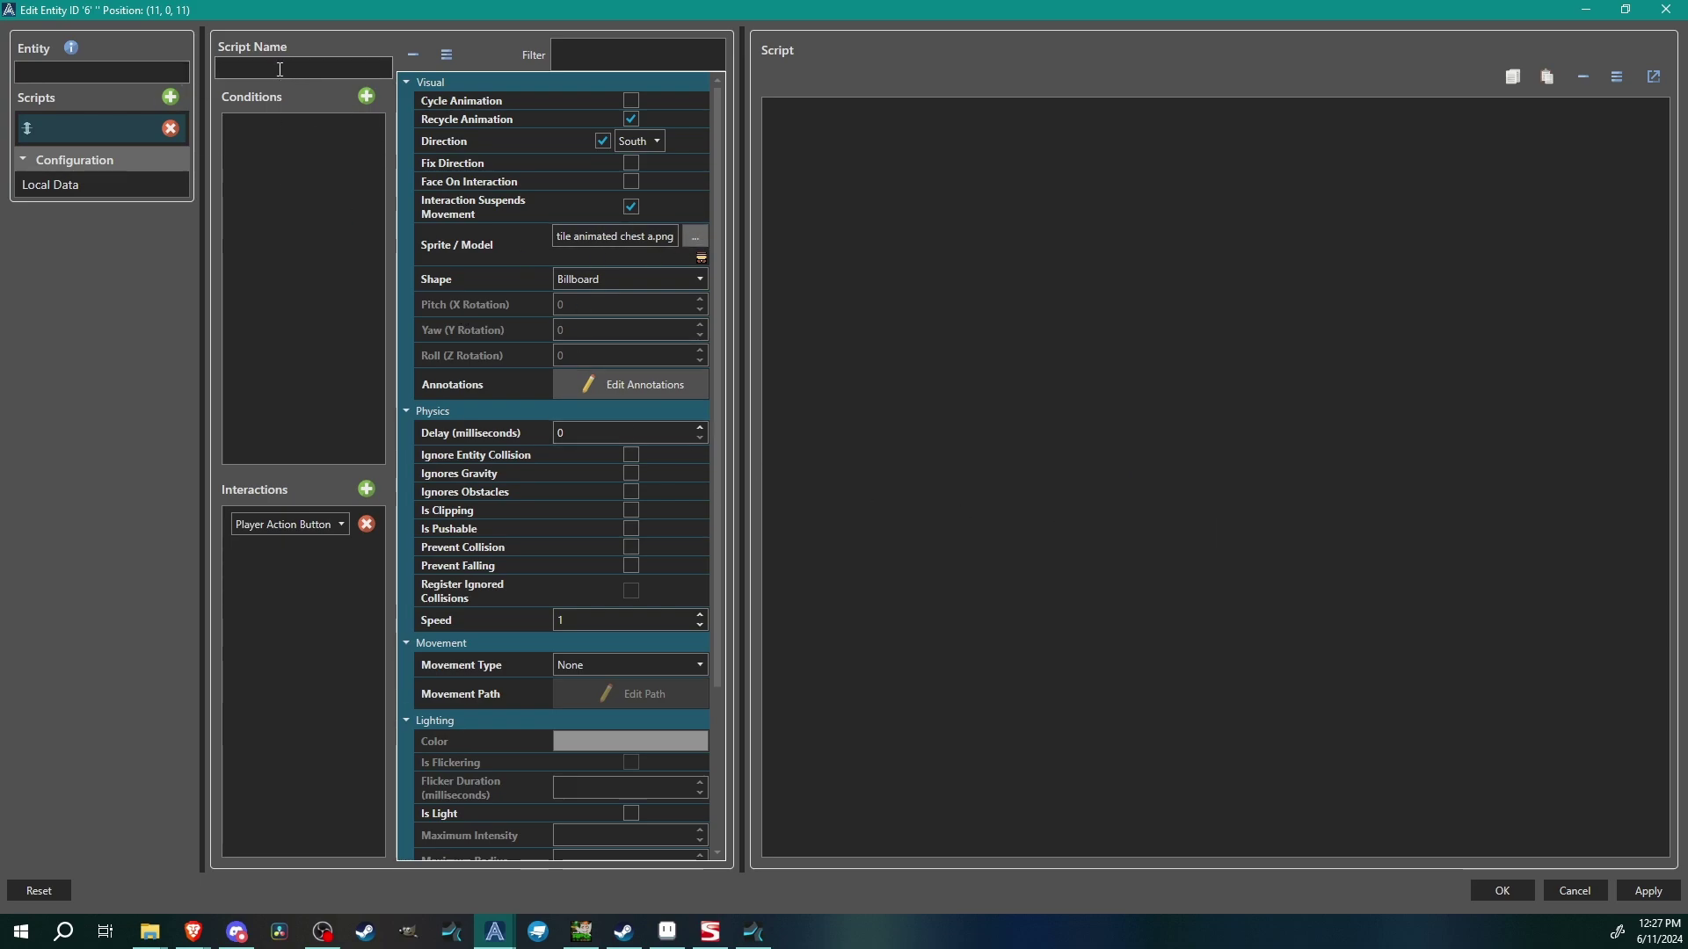
- Name the script Closed and the entity Treasure Chest
type("losed")
left_click(97, 75)
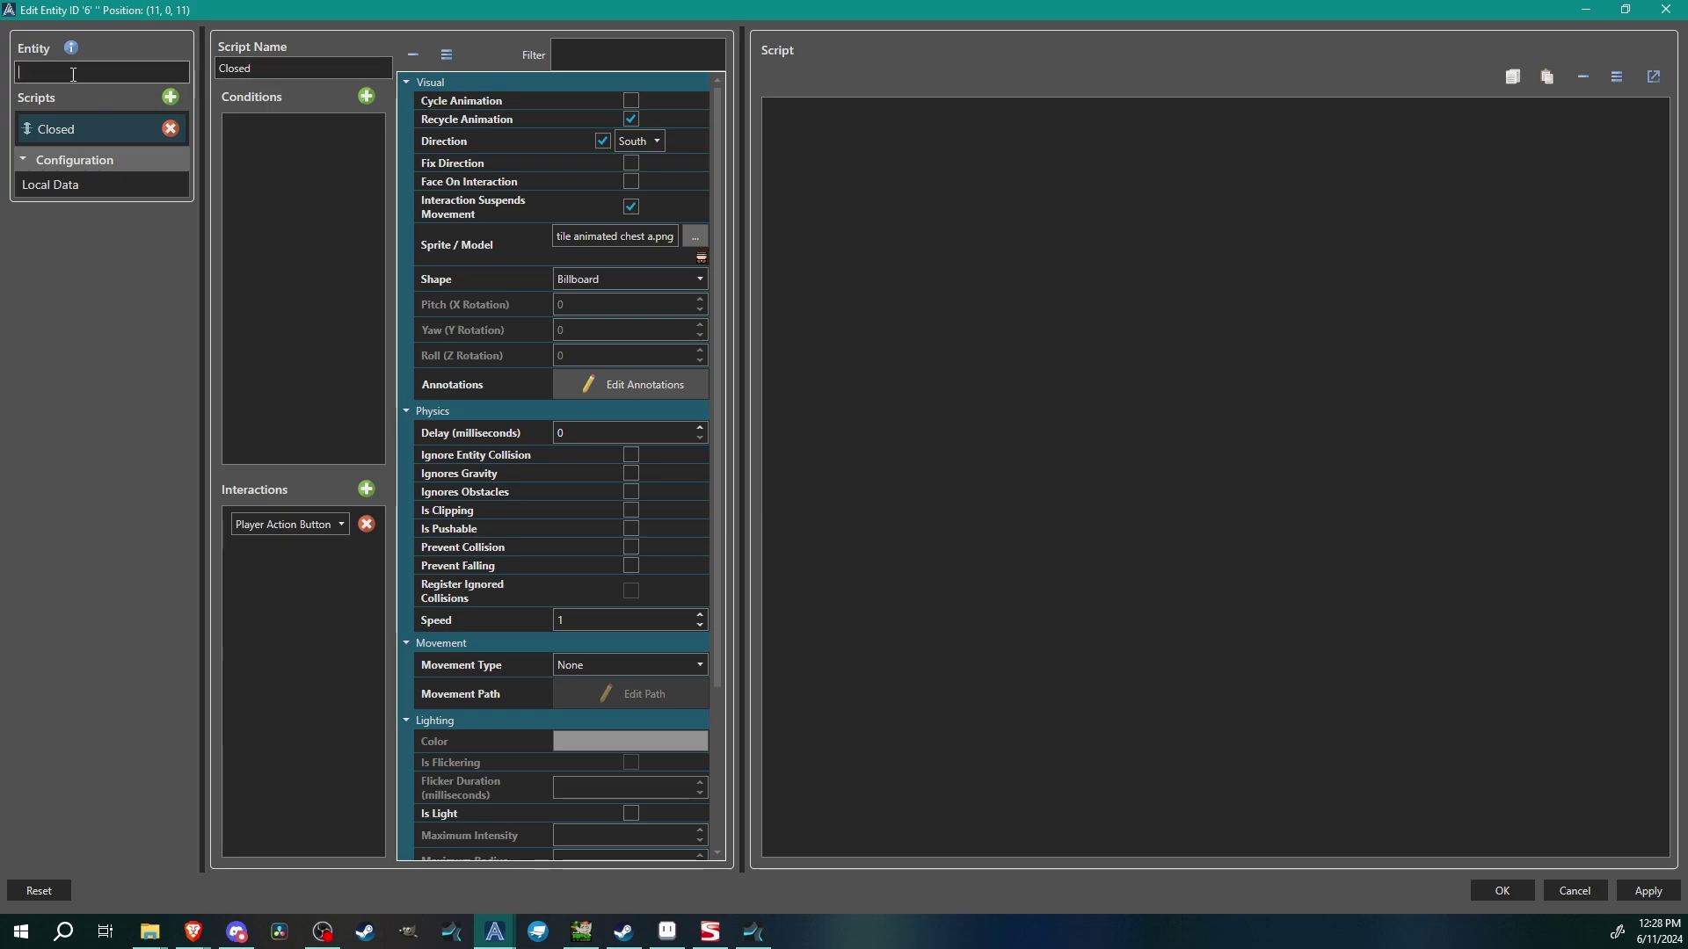
type("Treasure Chest")
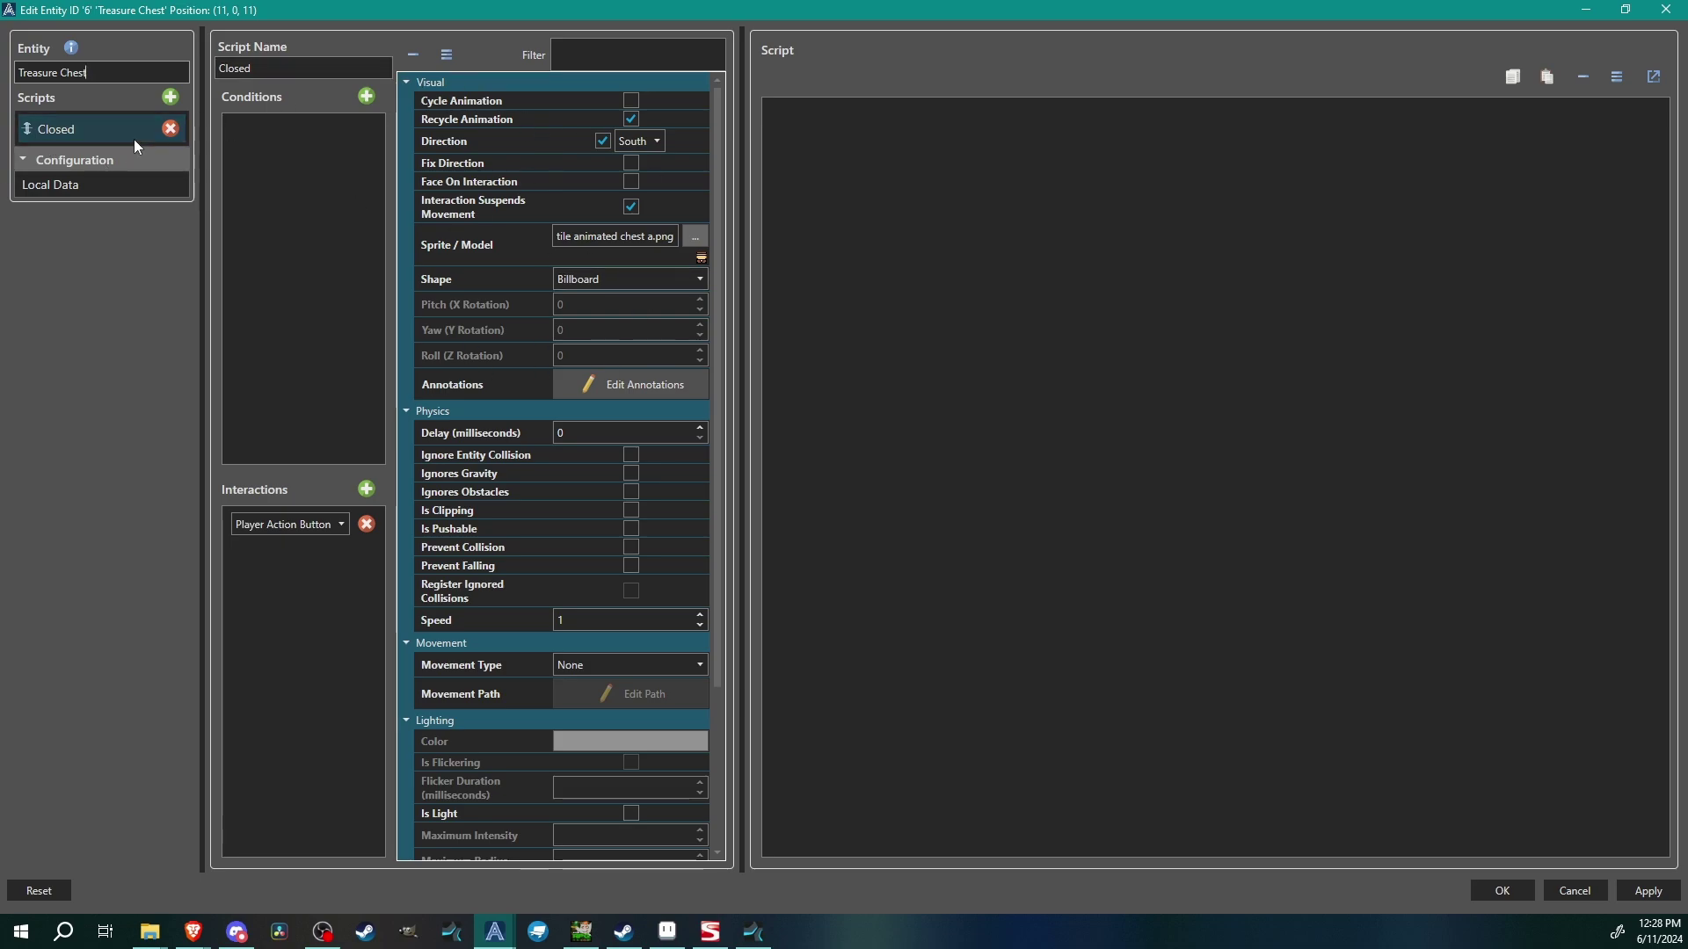
- Copy the Closed script and paste it into a new second script
right_click(98, 129)
left_click(155, 139)
right_click(77, 136)
left_click(134, 197)
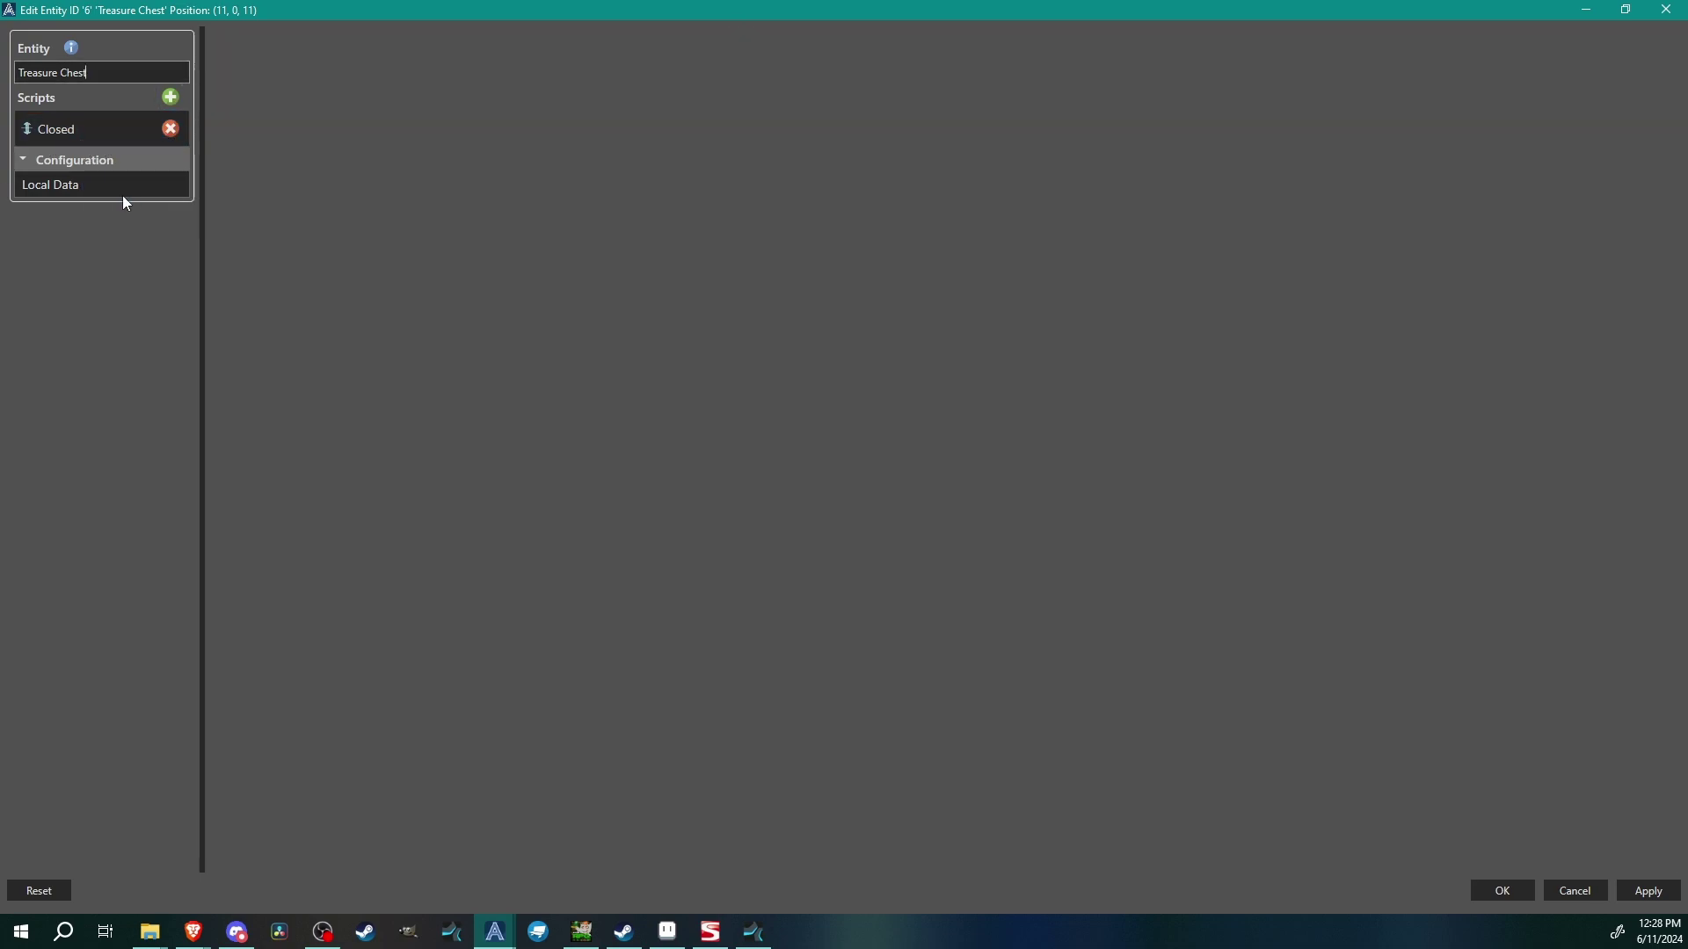
left_click(65, 131)
left_click(170, 97)
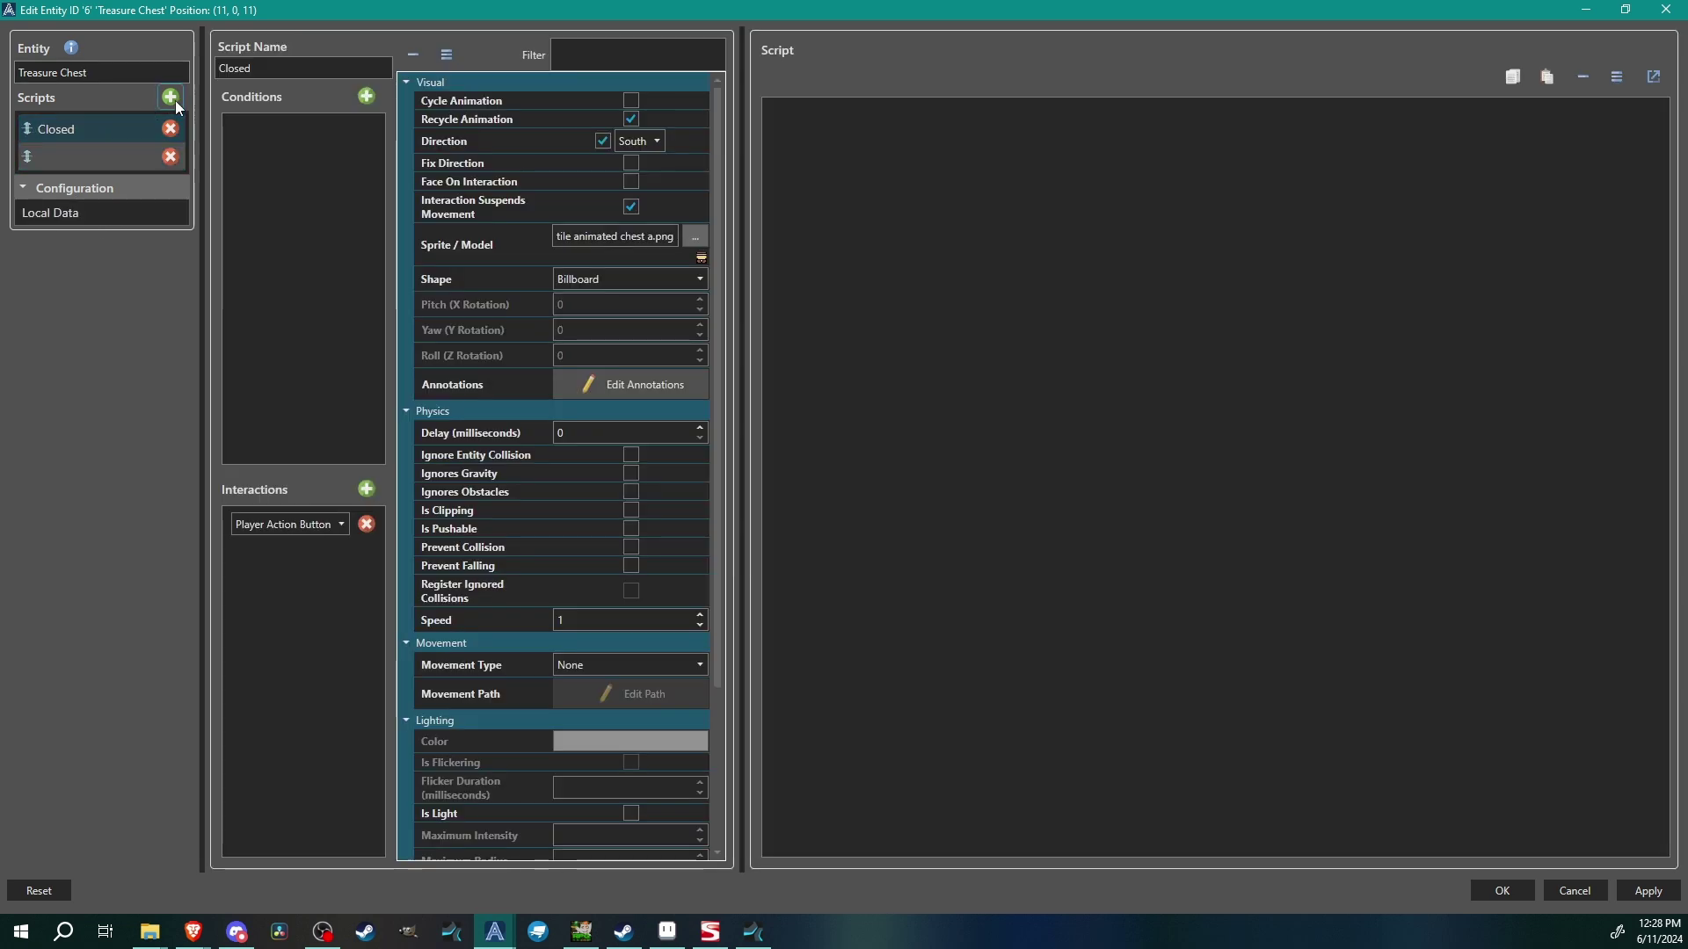
right_click(66, 156)
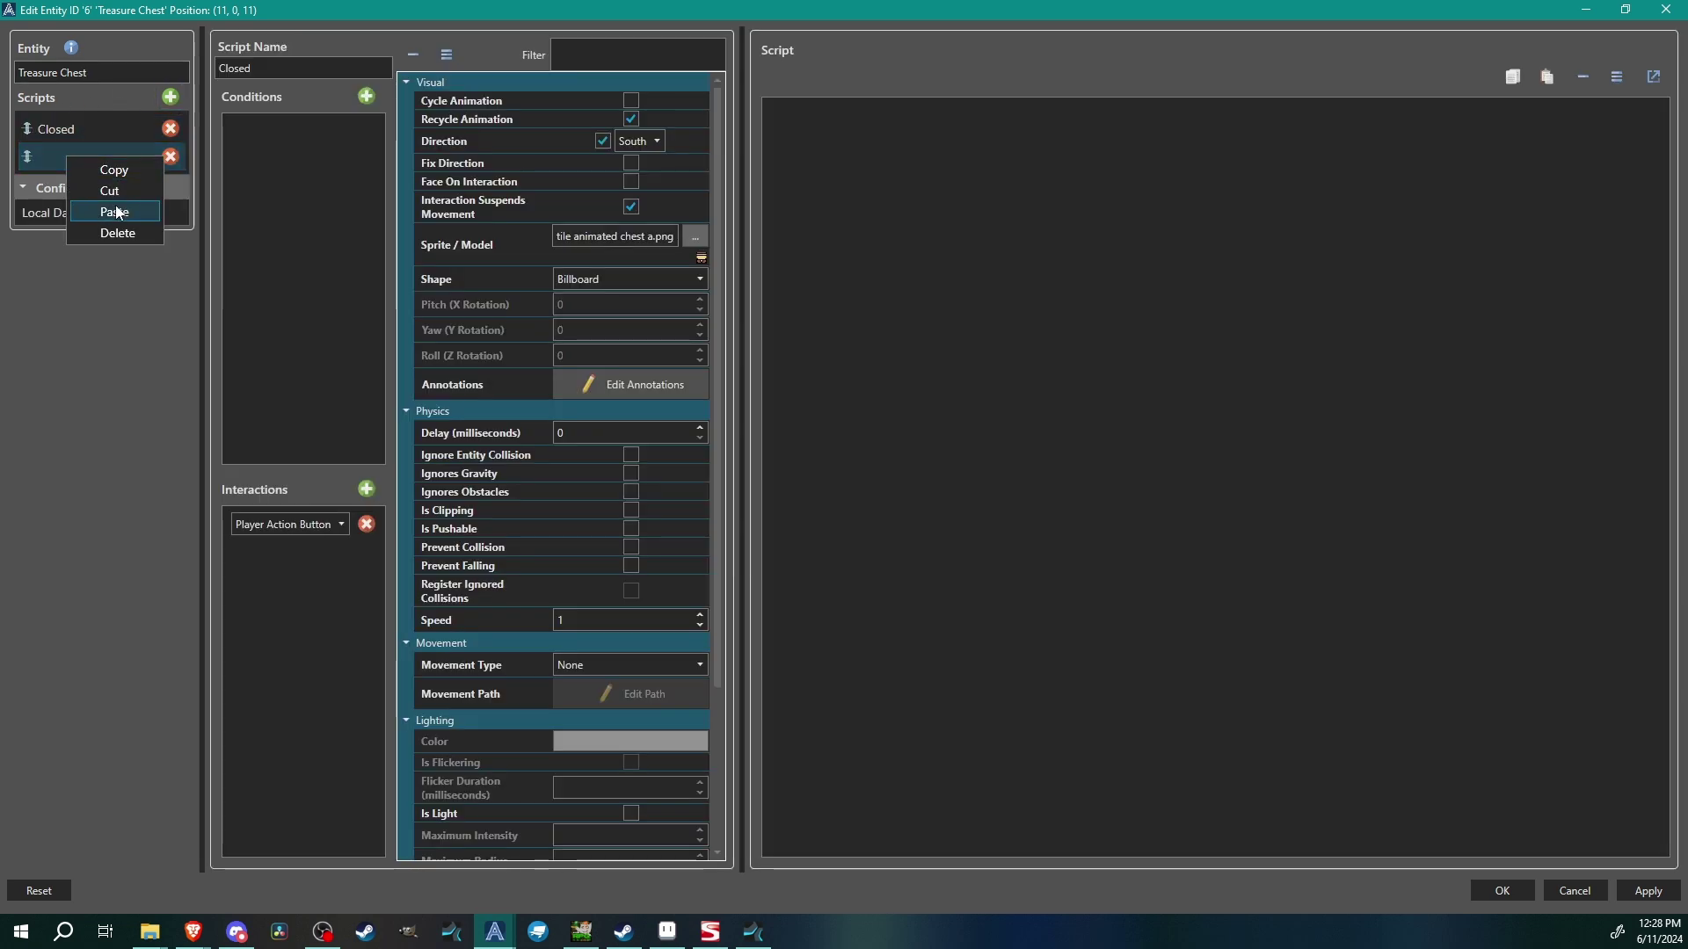
left_click(110, 208)
left_click(94, 167)
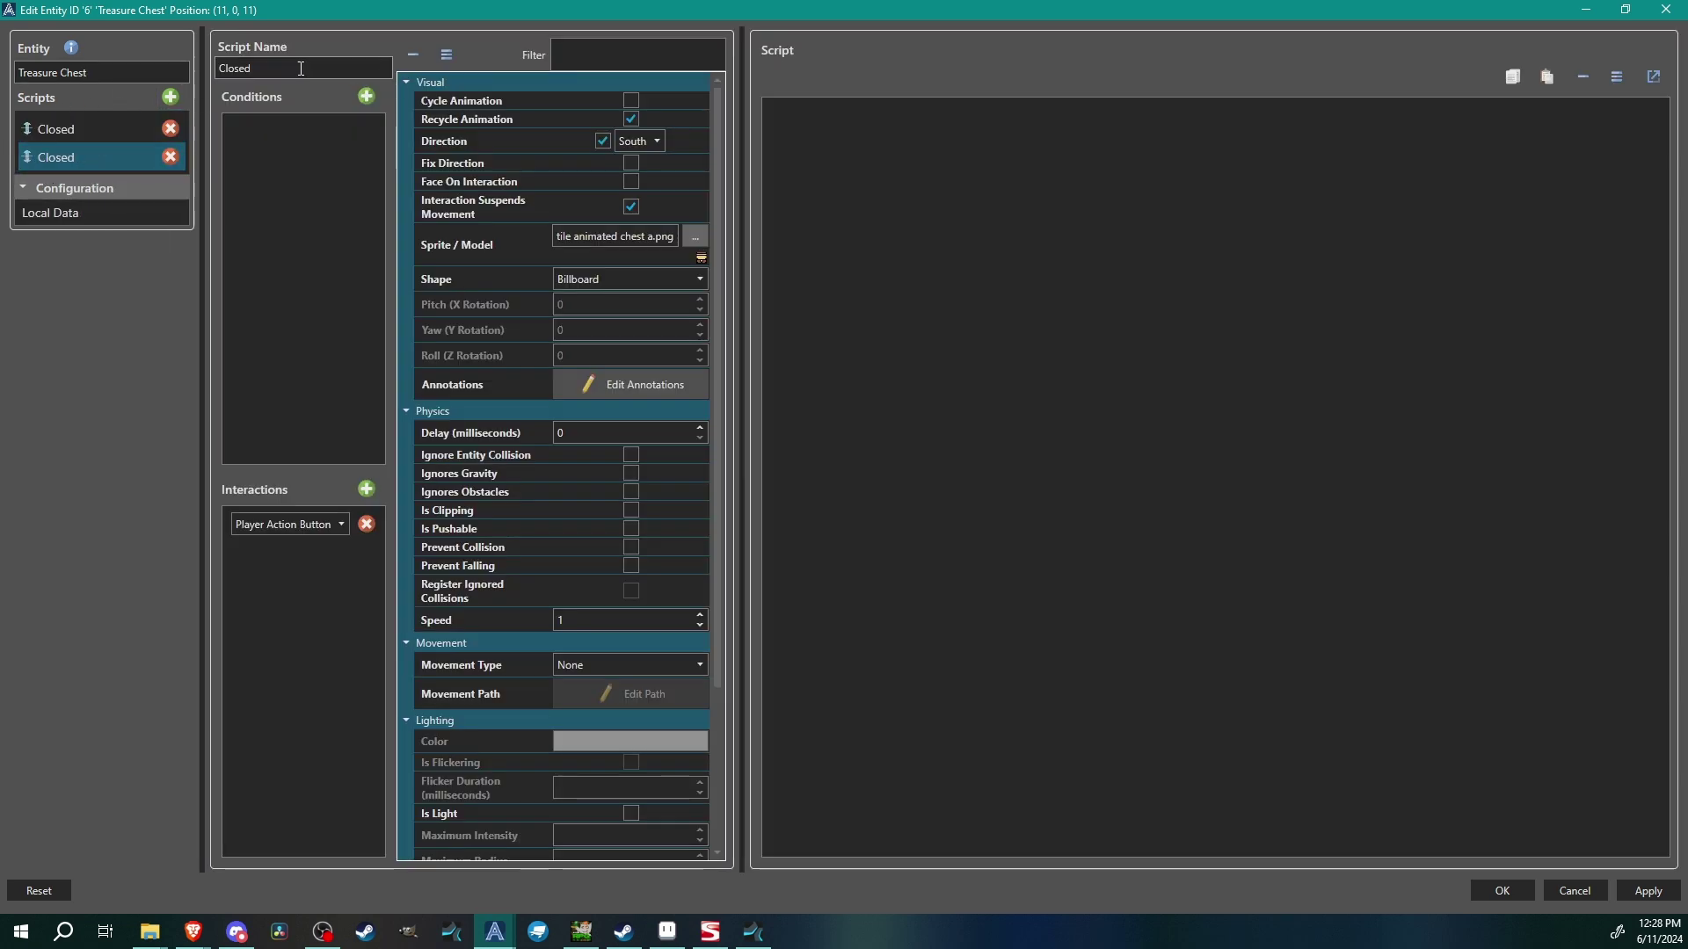
- Give the second script the fourth, open-chest frame and rename it Open
left_click(700, 237)
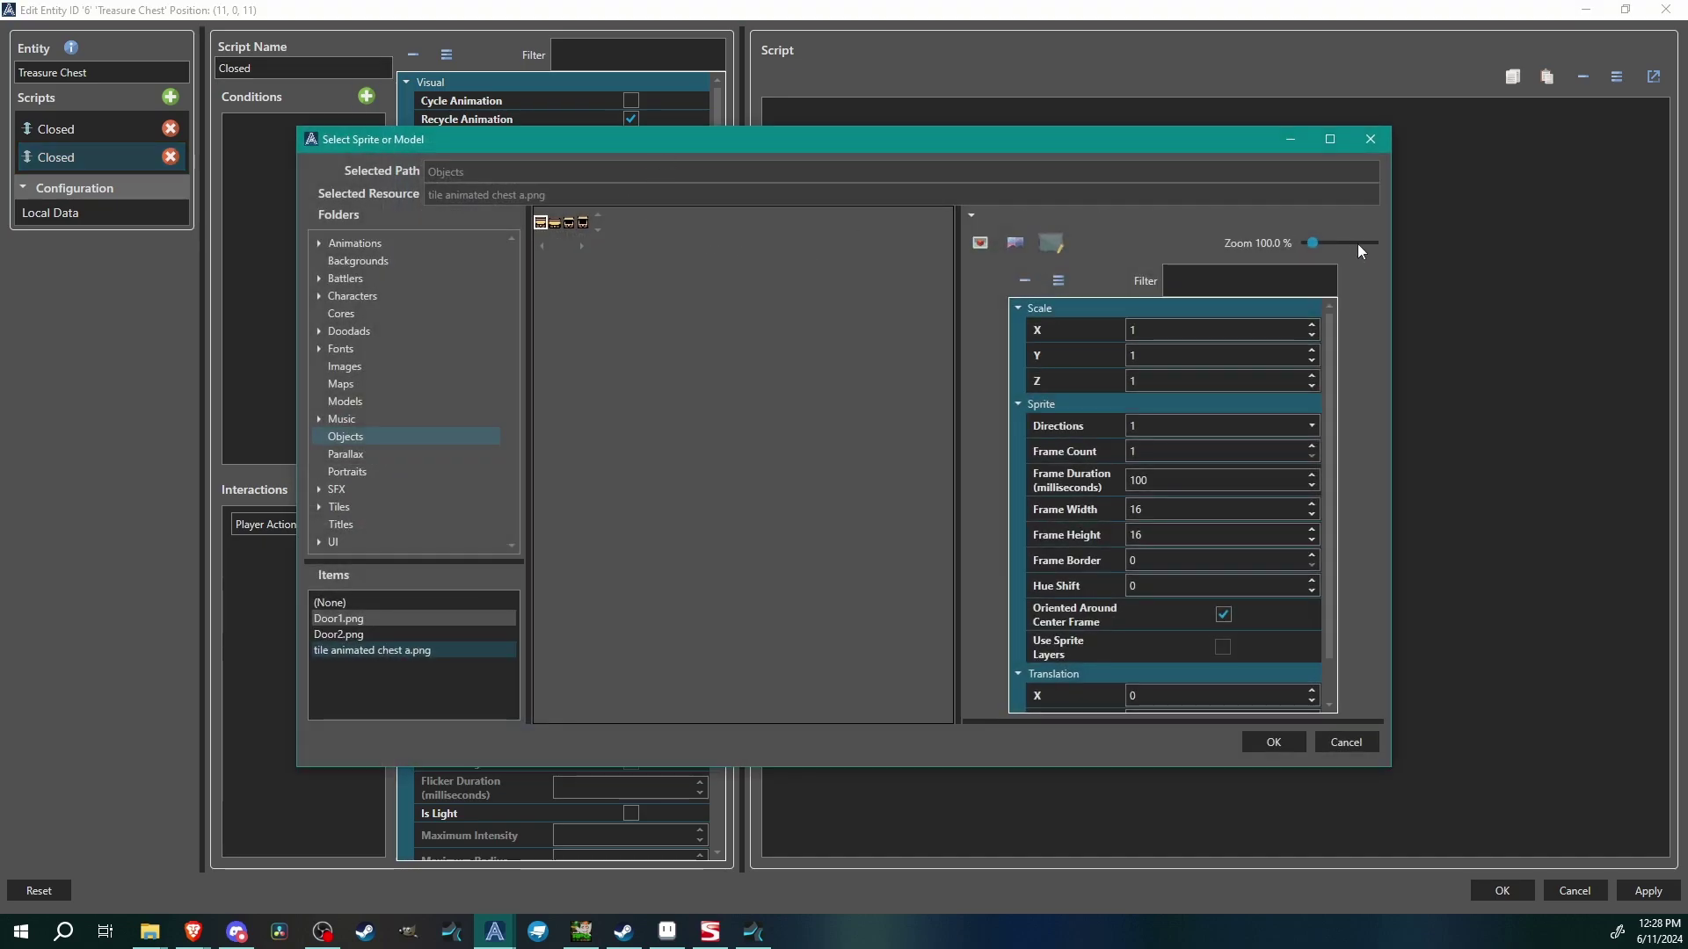
left_click(1357, 244)
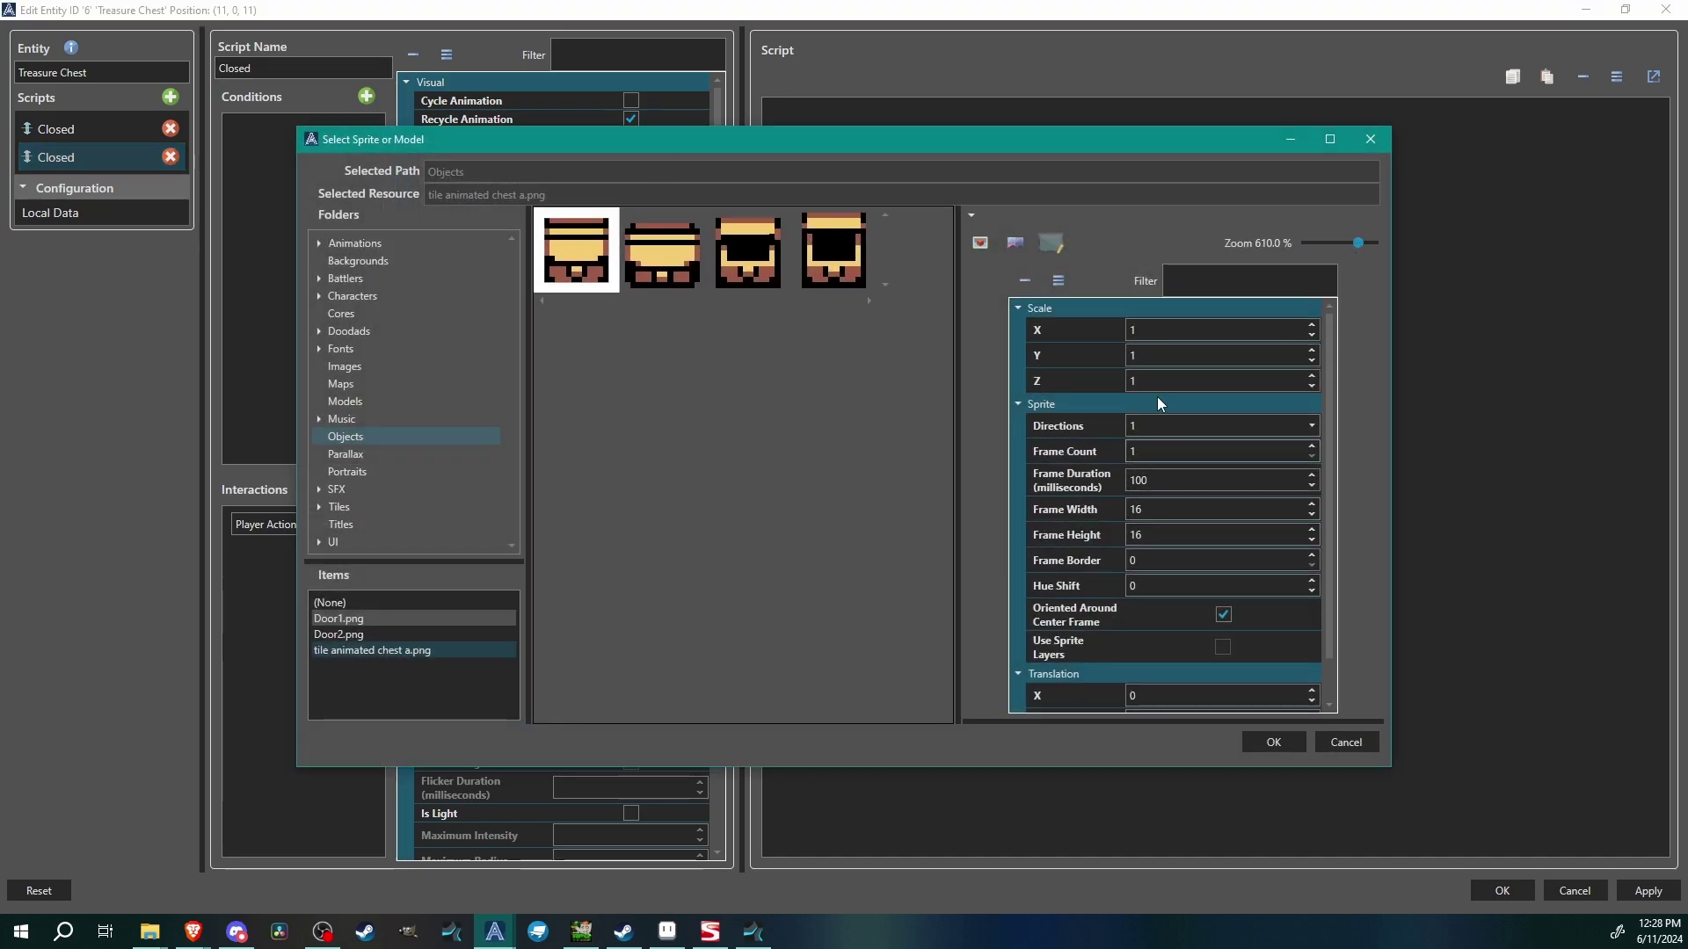
left_click(842, 268)
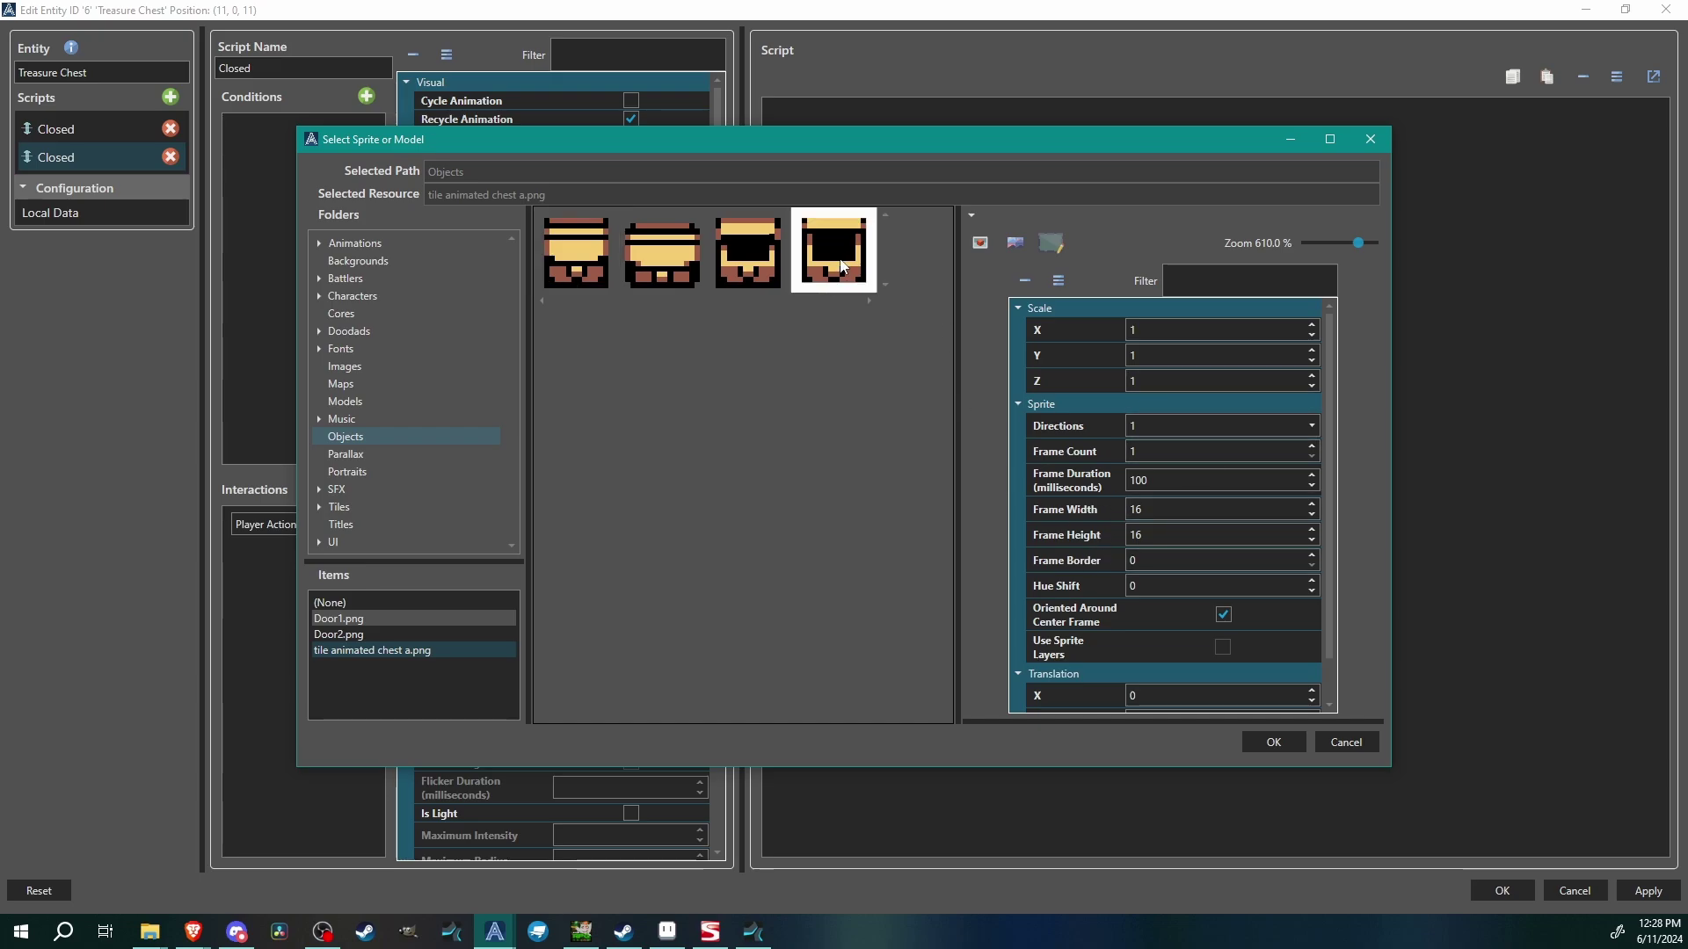
left_click(1268, 741)
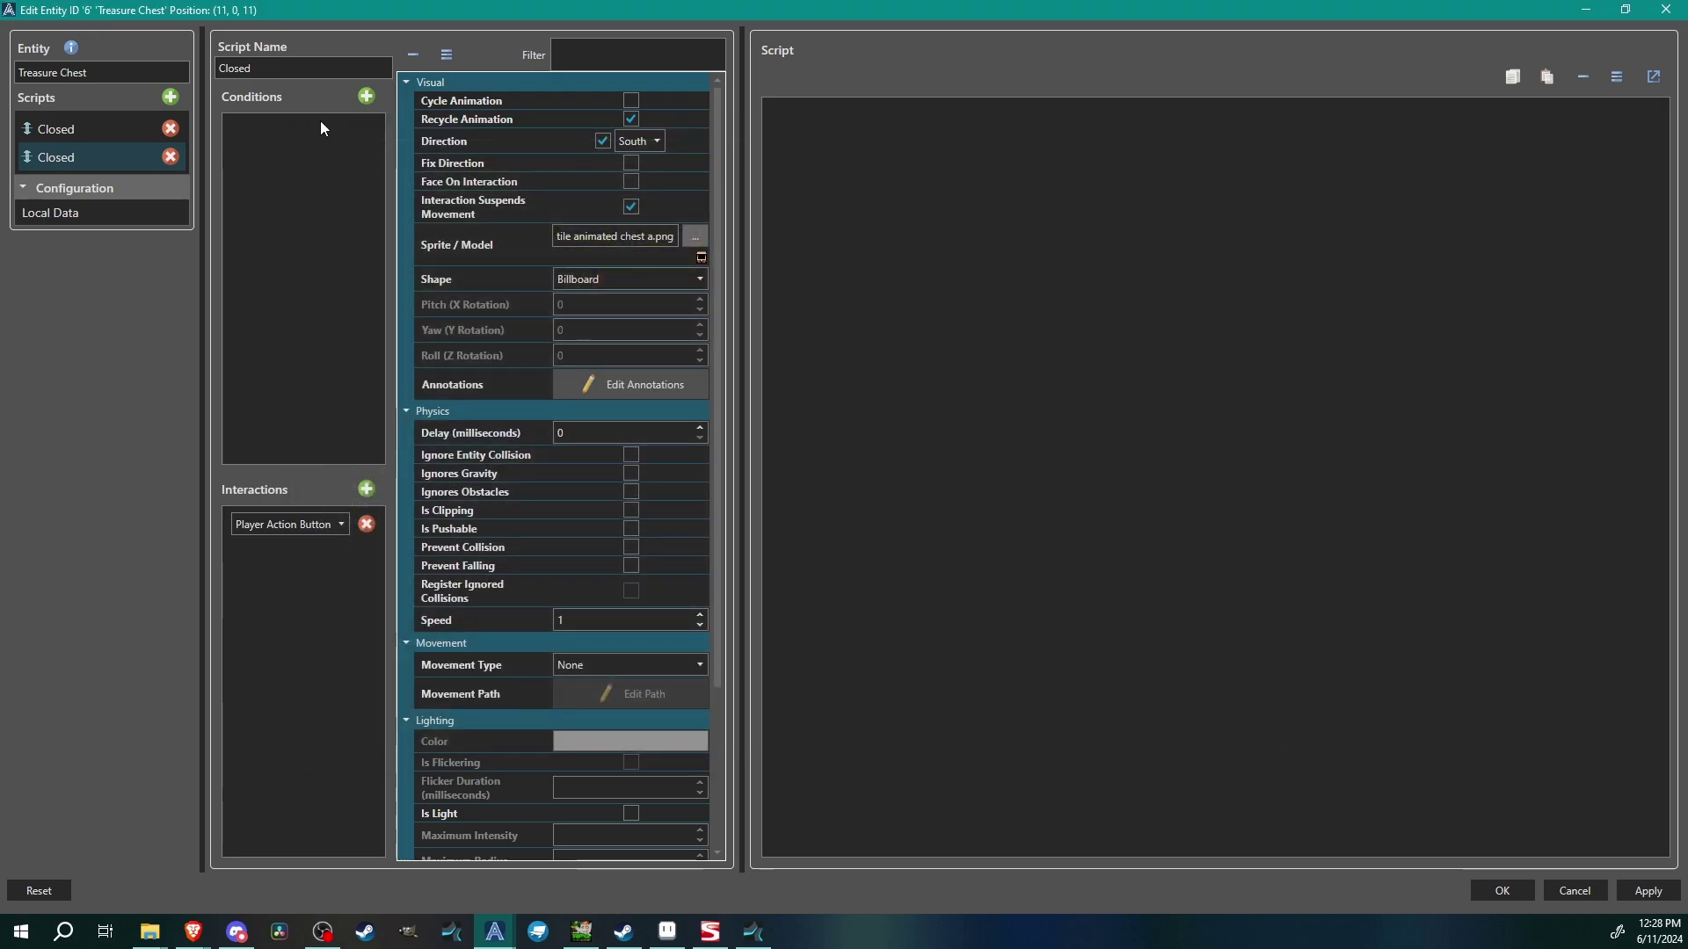
double_click(287, 66)
type("Open")
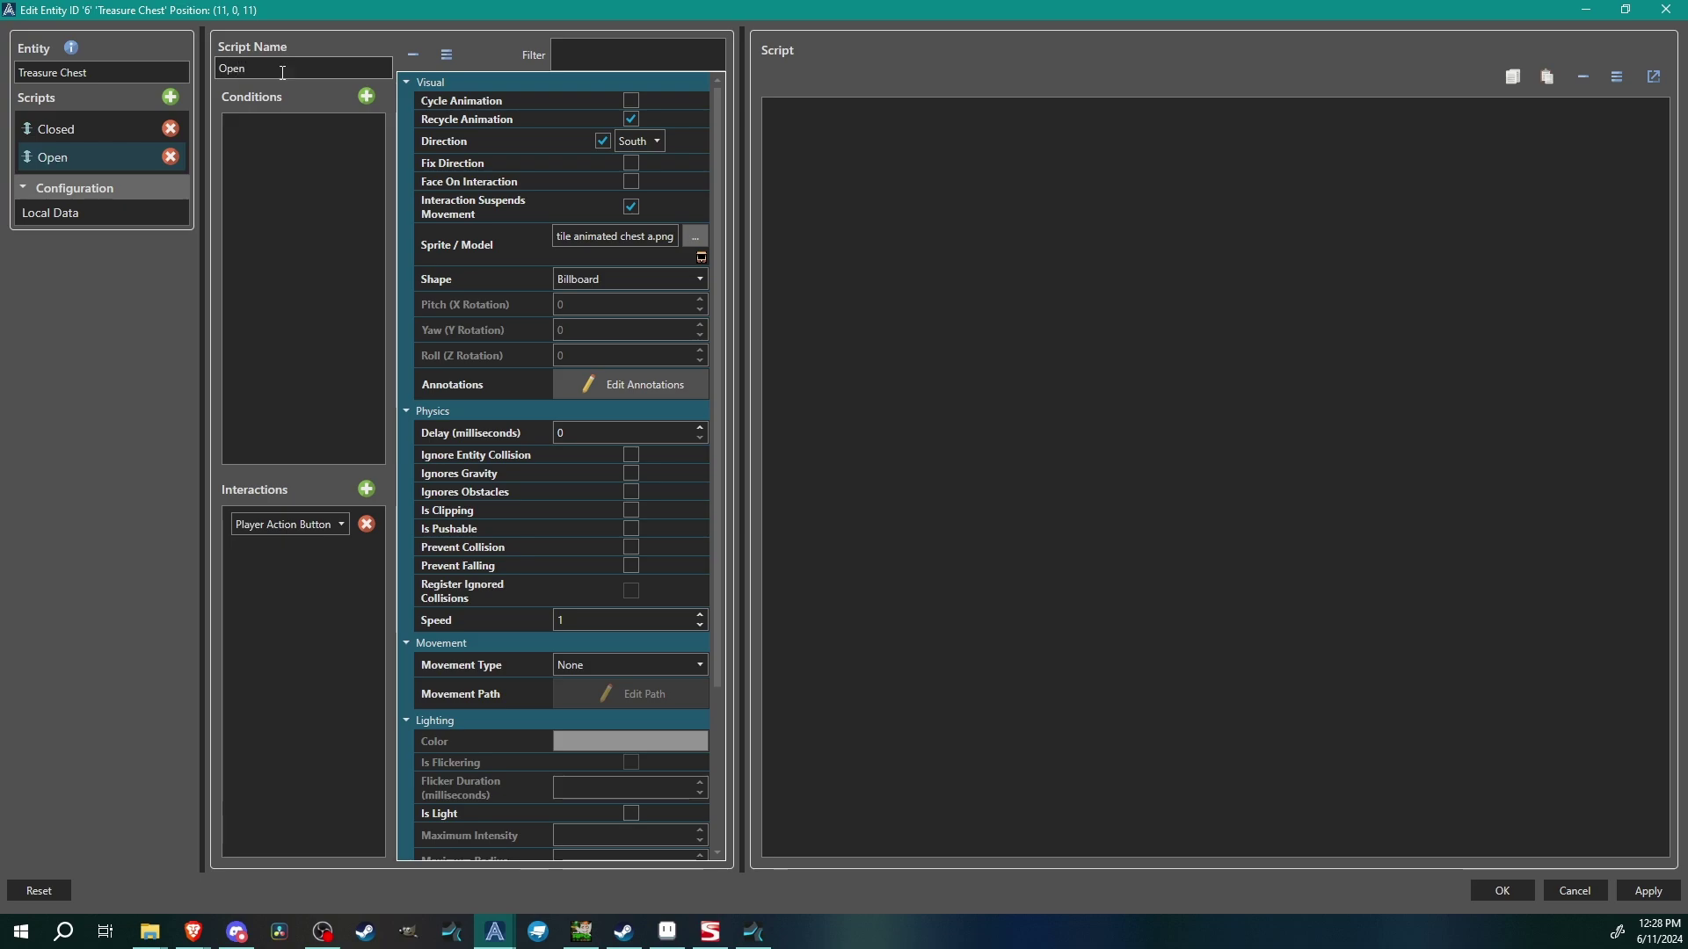
- Turn on Fix Direction for the Closed script
left_click(88, 130)
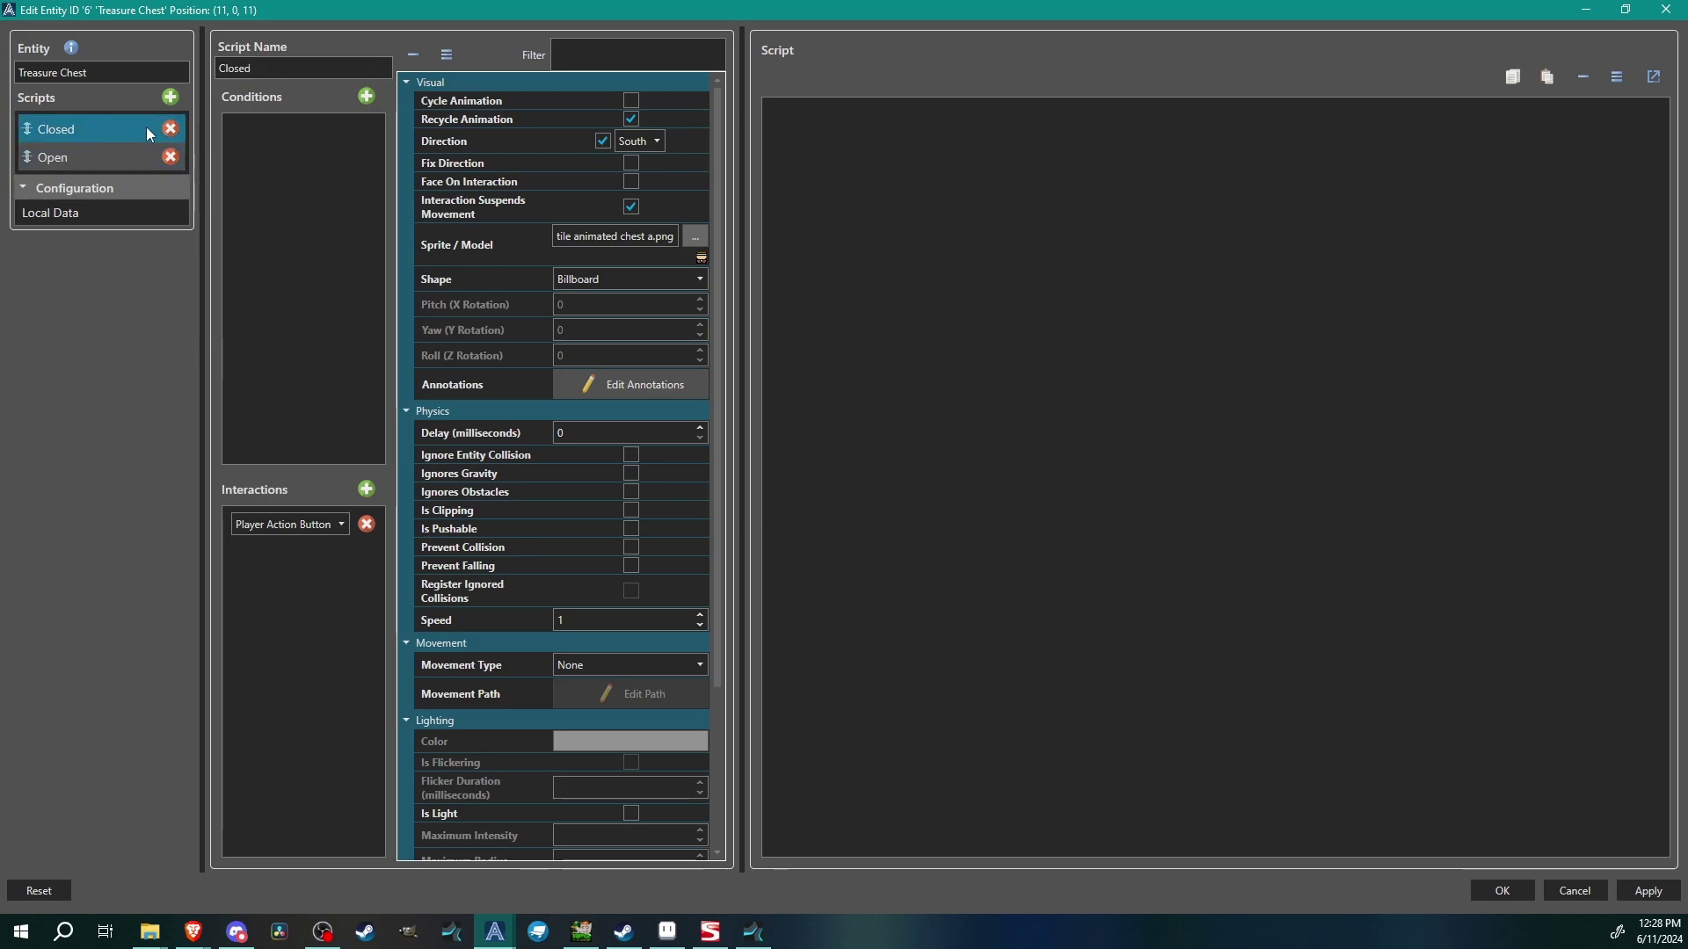
left_click(855, 114)
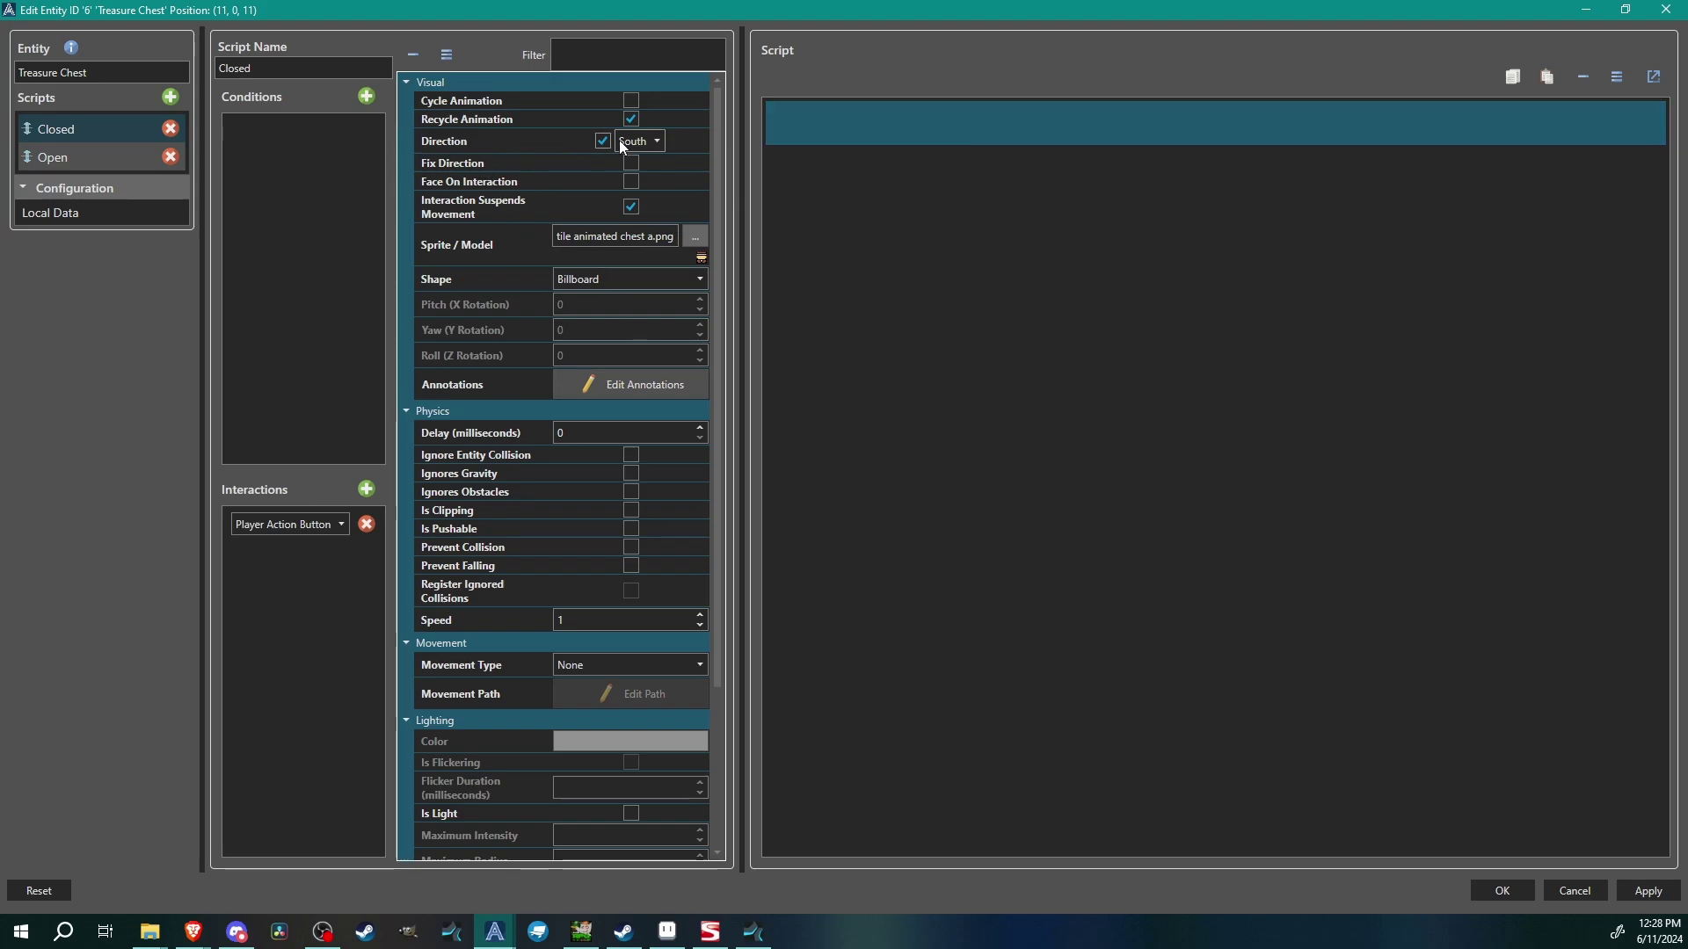
left_click(631, 163)
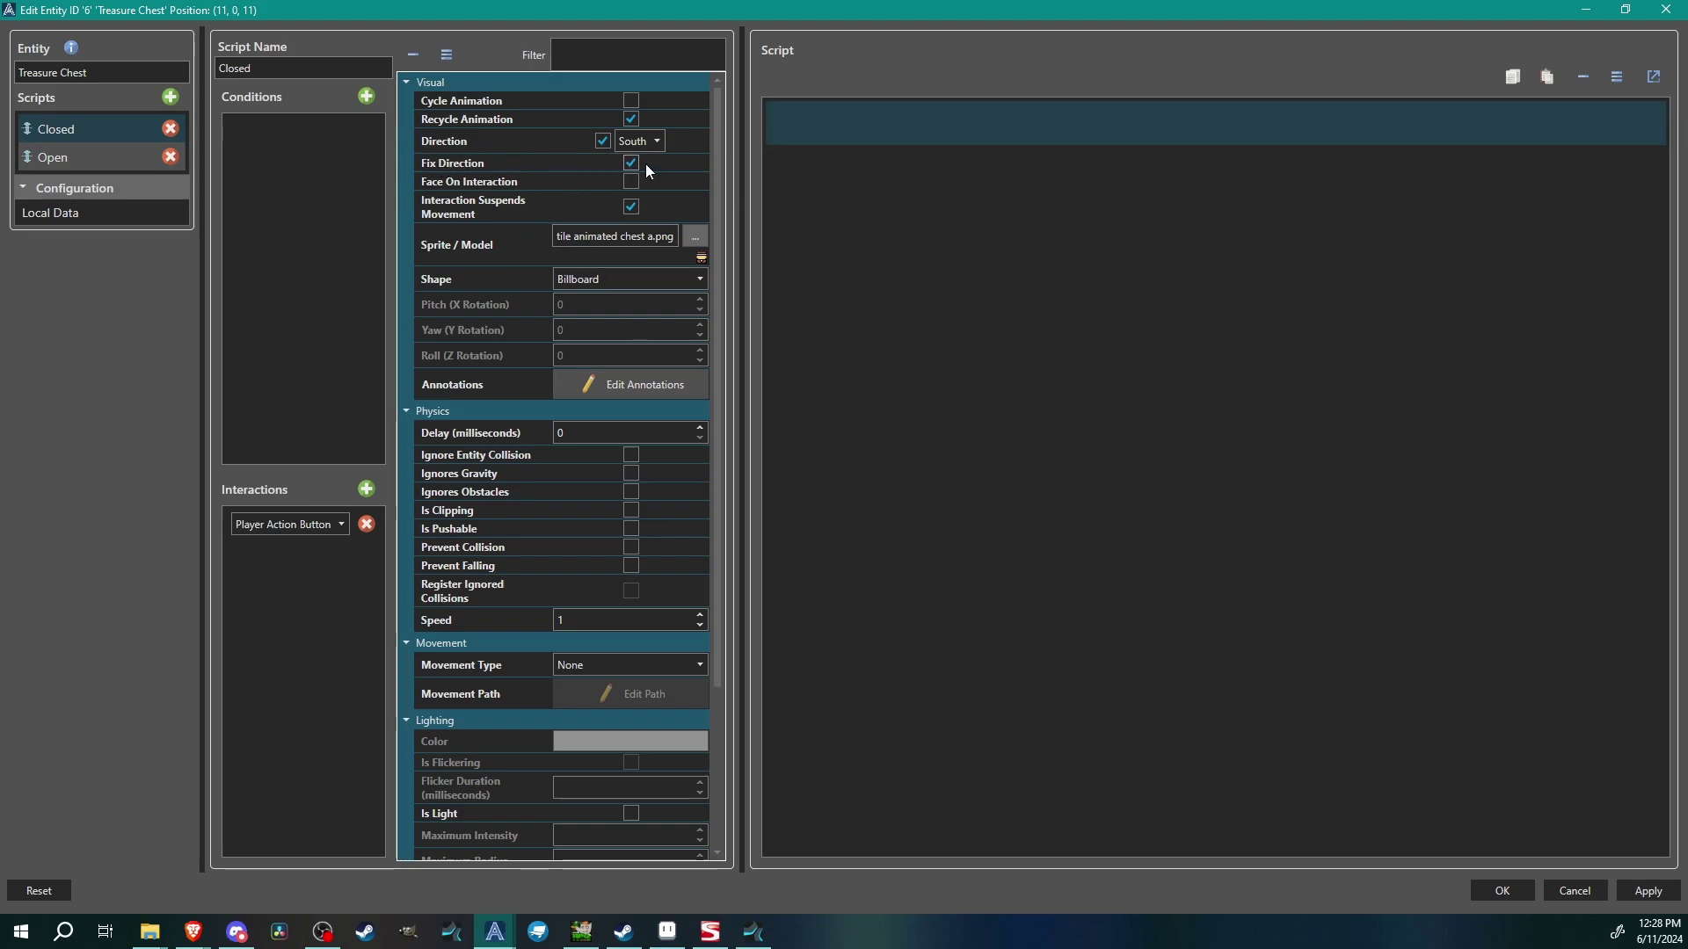
- Add a Victory Message template static message reading 'You done got 500G!' to Closed
right_click(885, 132)
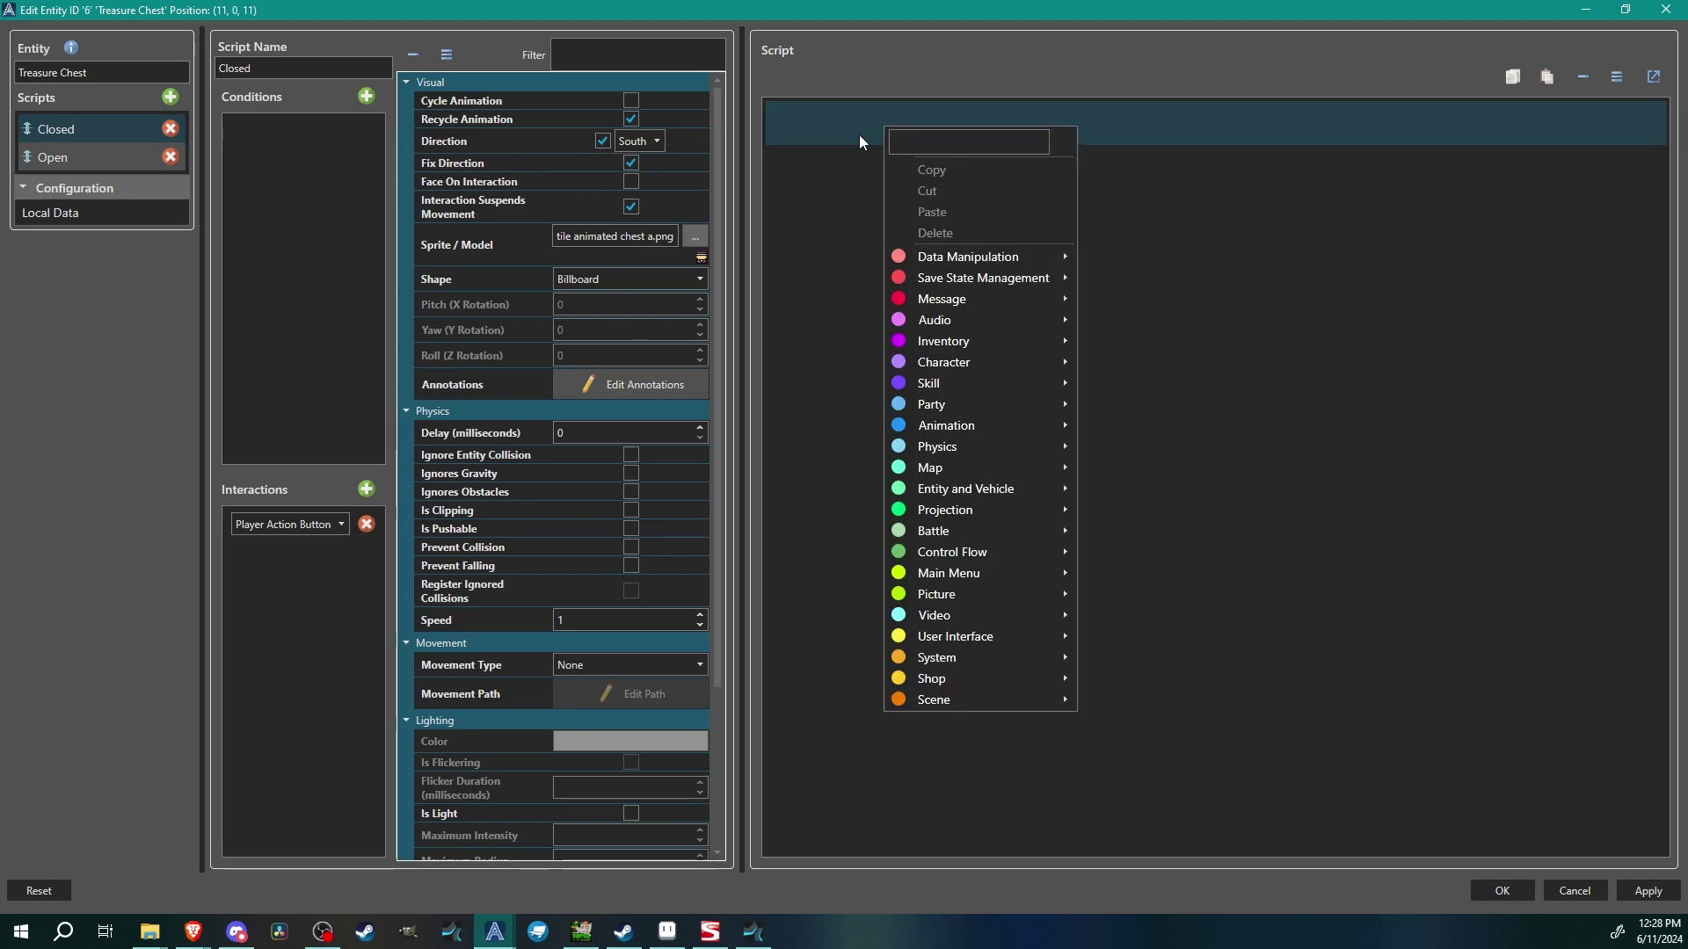
mouse_move(916, 294)
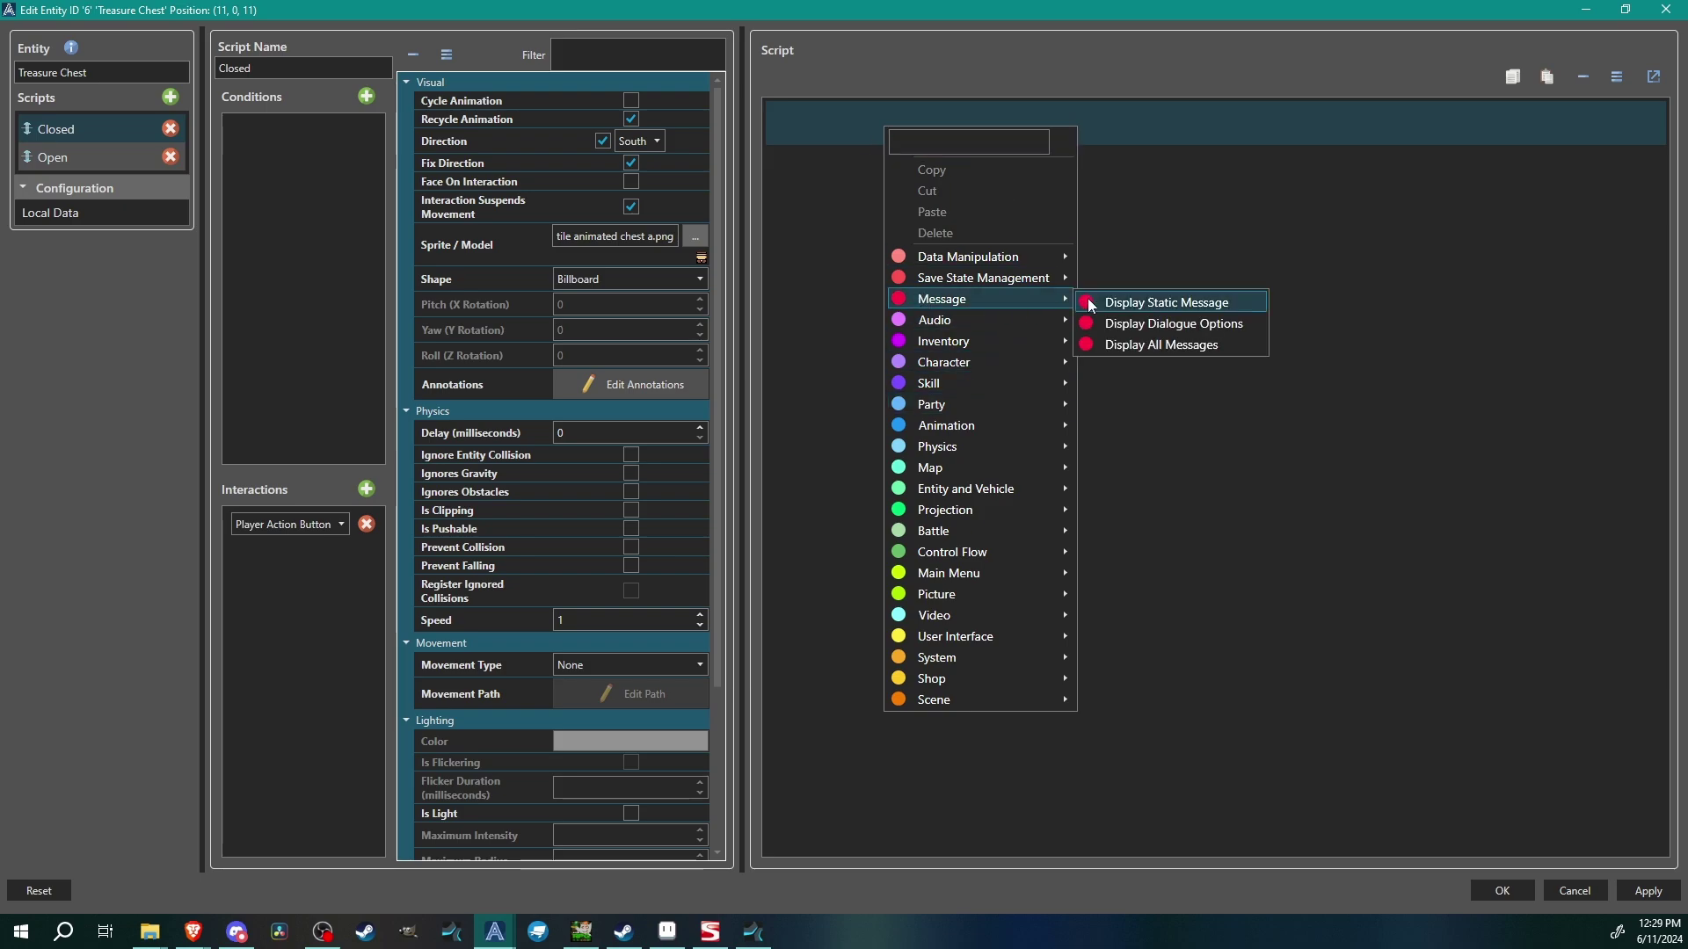
left_click(1152, 304)
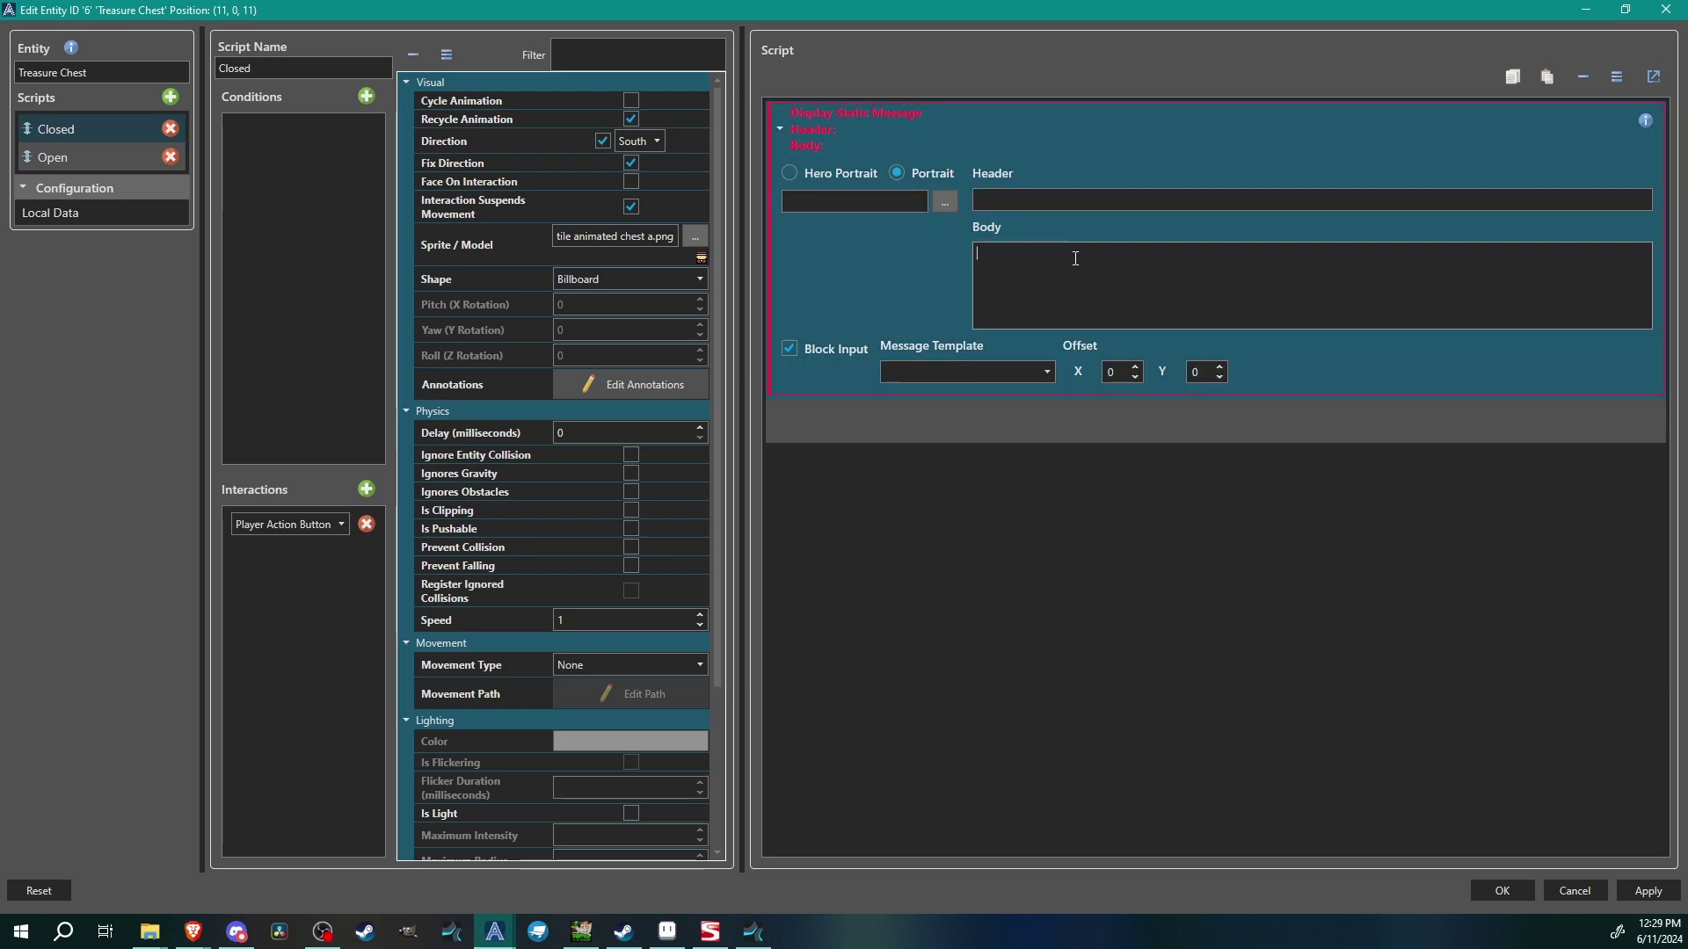
left_click(958, 367)
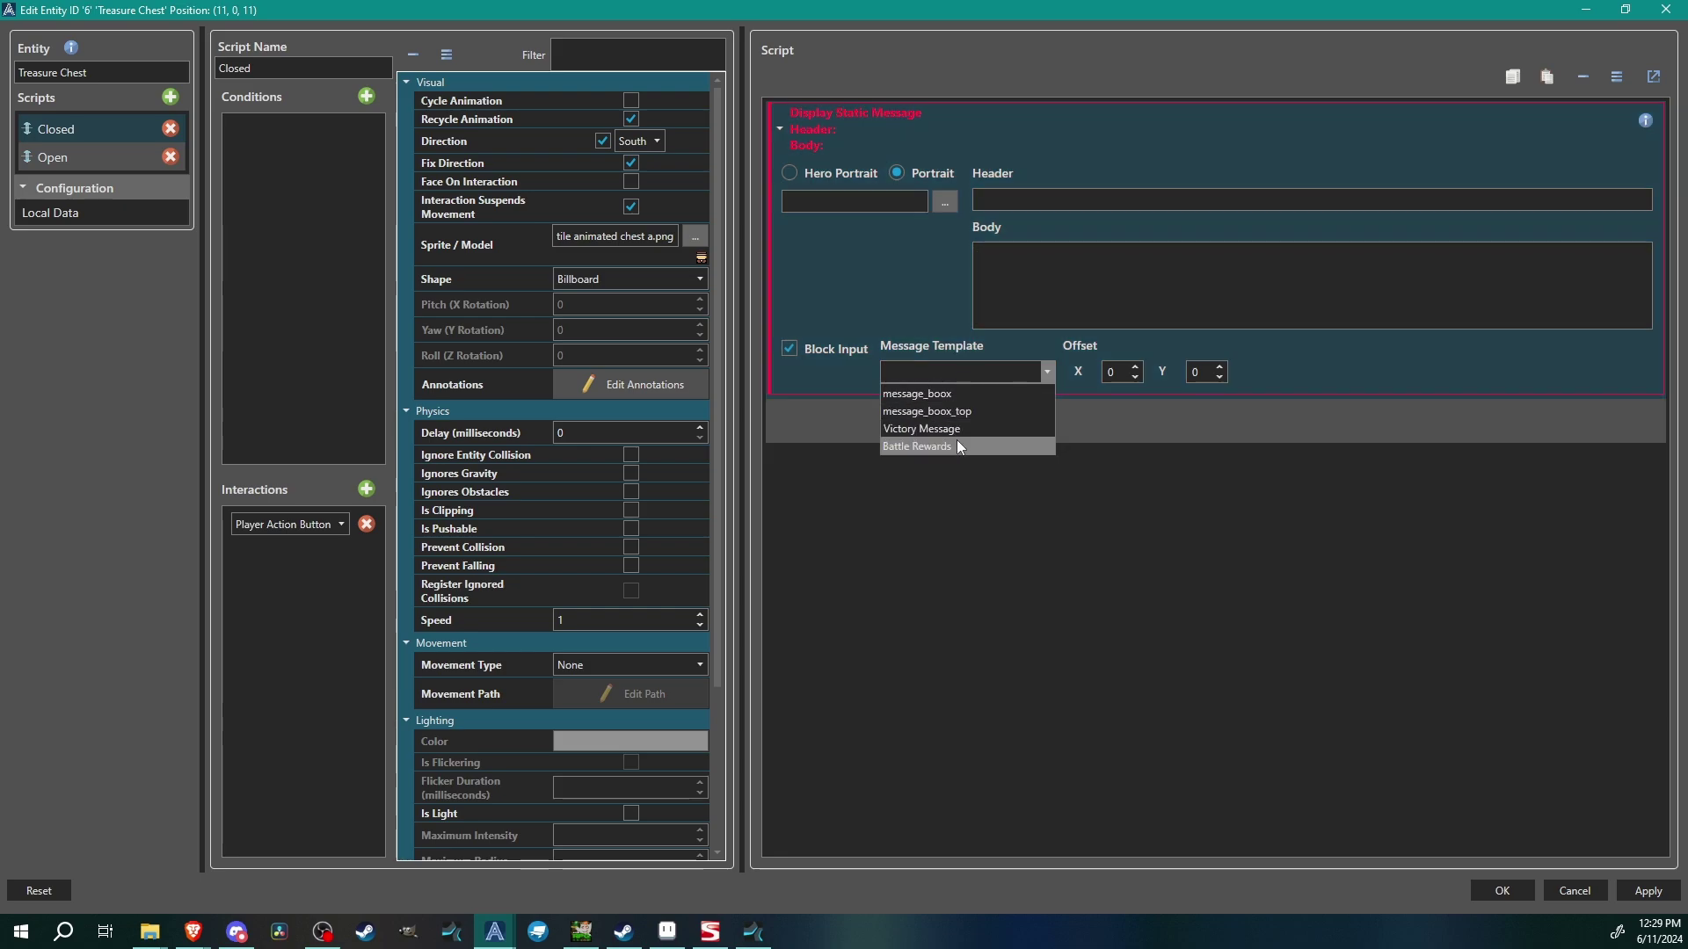
left_click(931, 429)
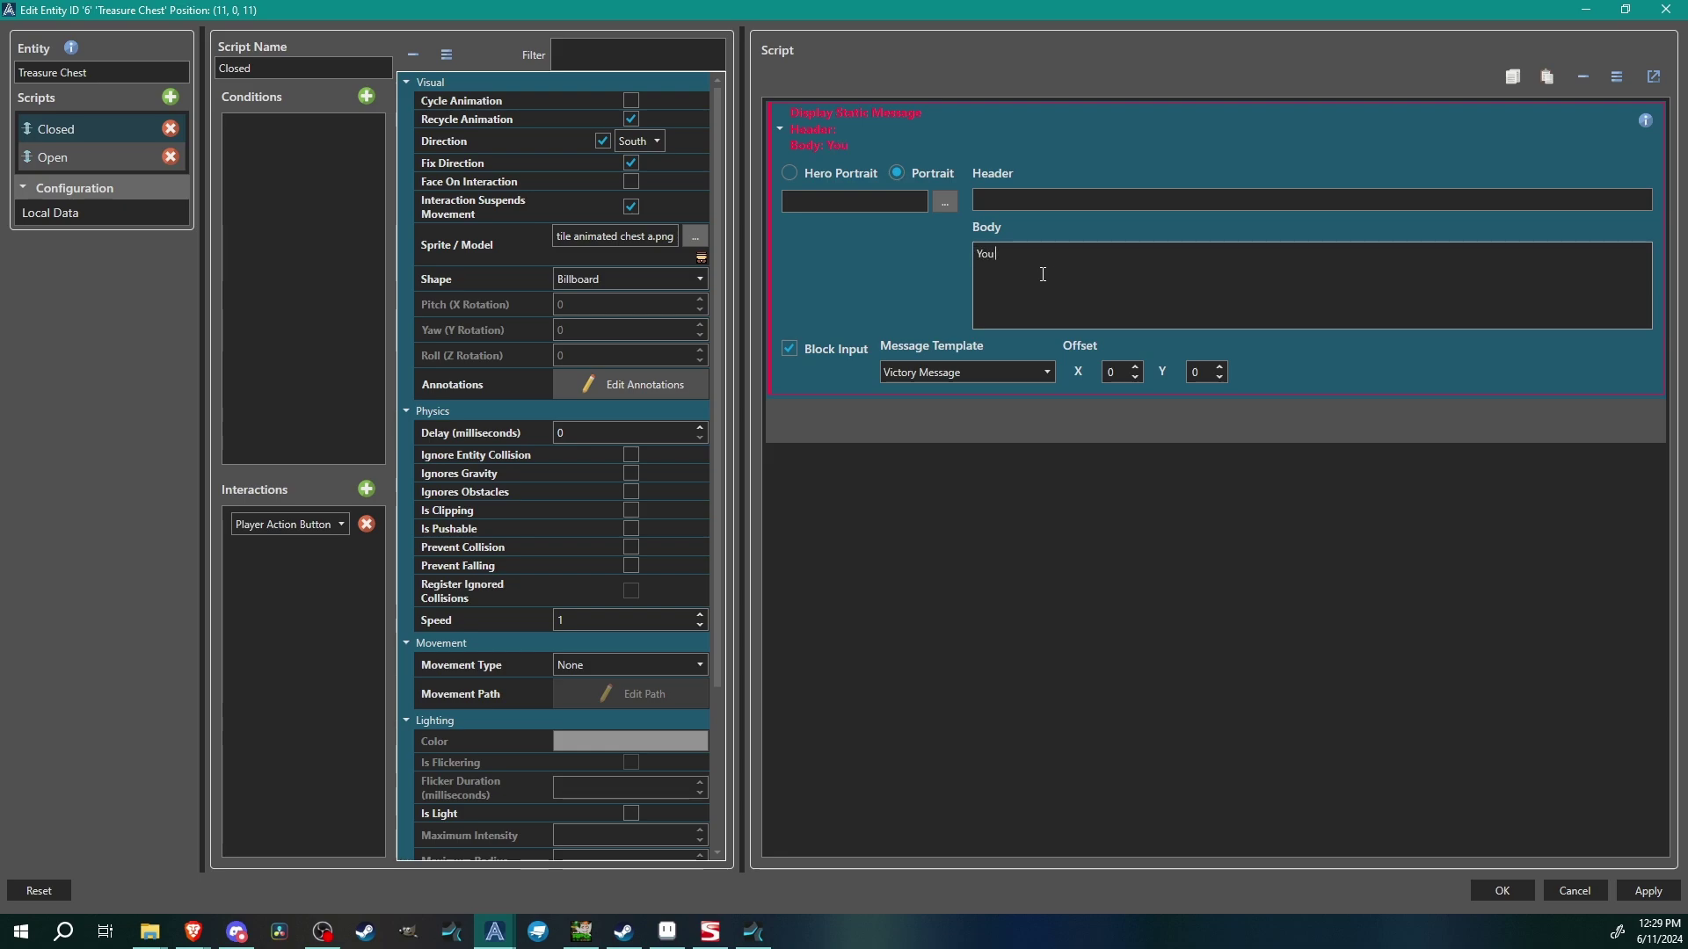
type("got")
type("500G!")
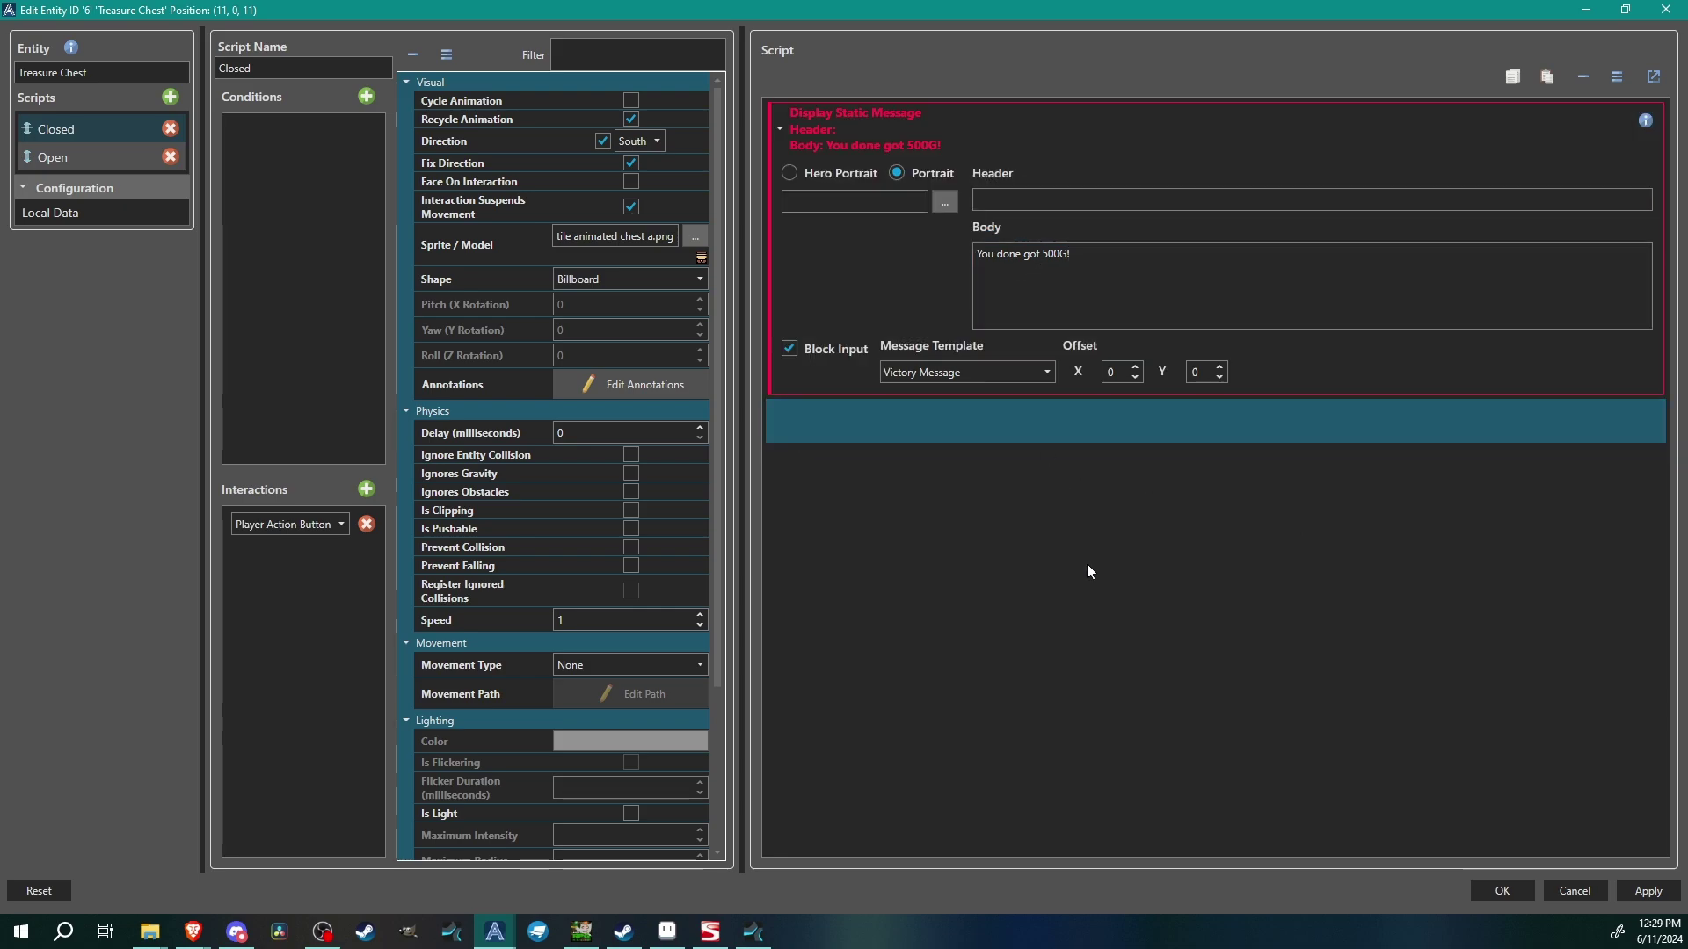
left_click(972, 439)
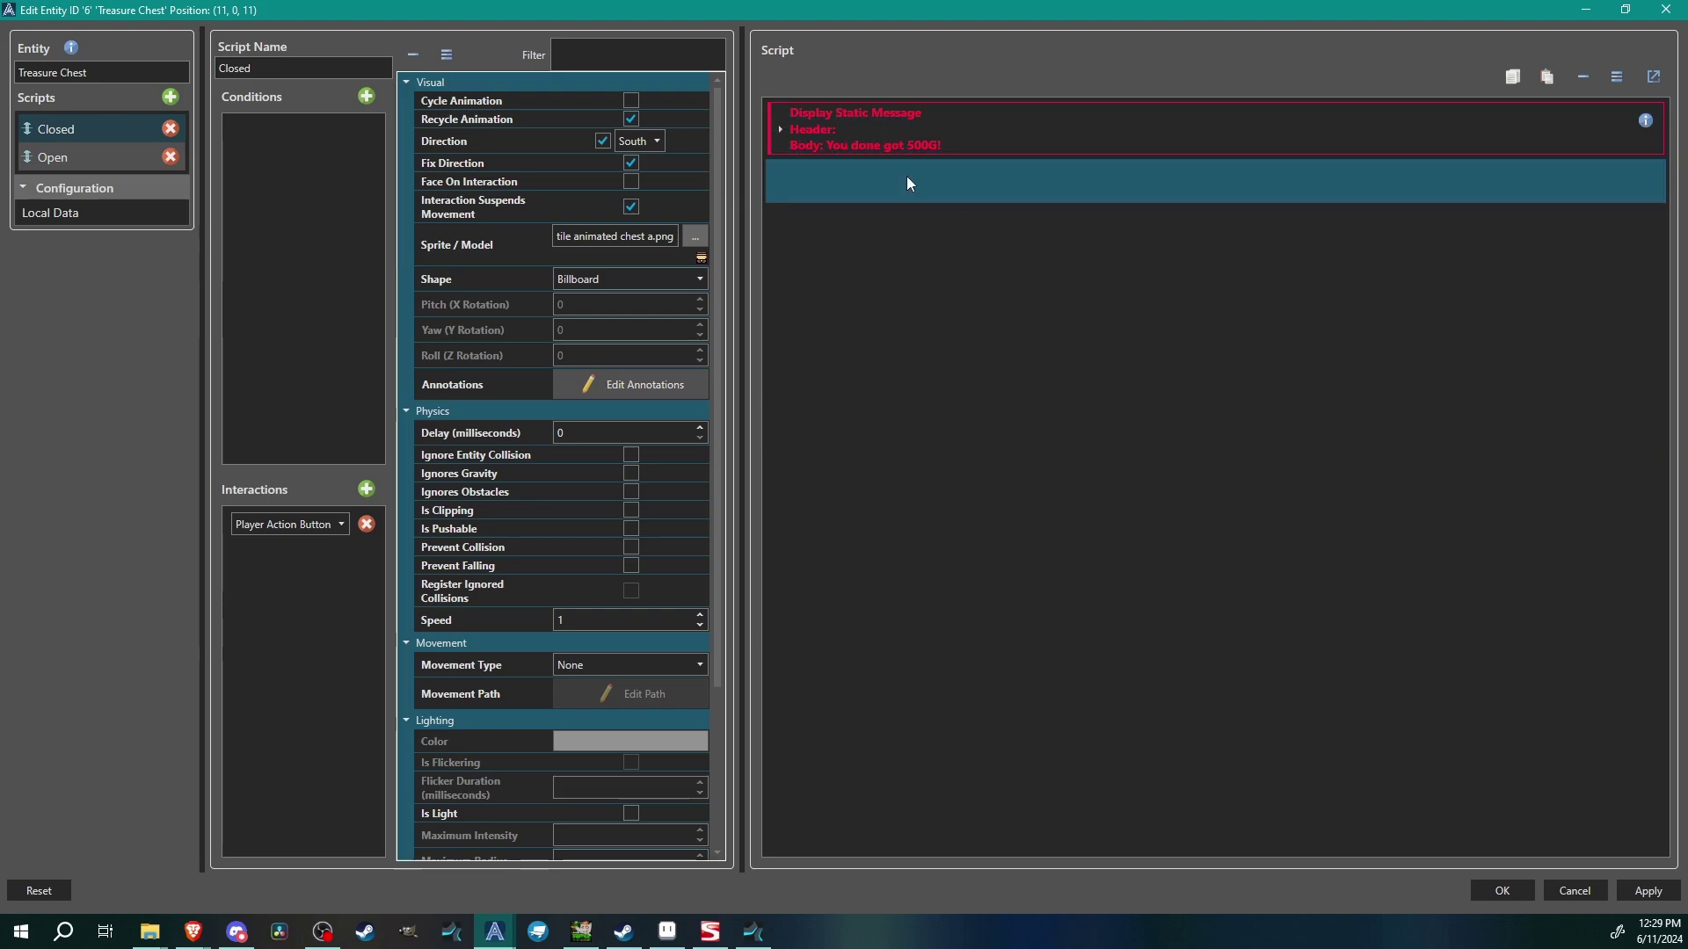
- Add a Change Money command giving 500 after the chest message
right_click(905, 176)
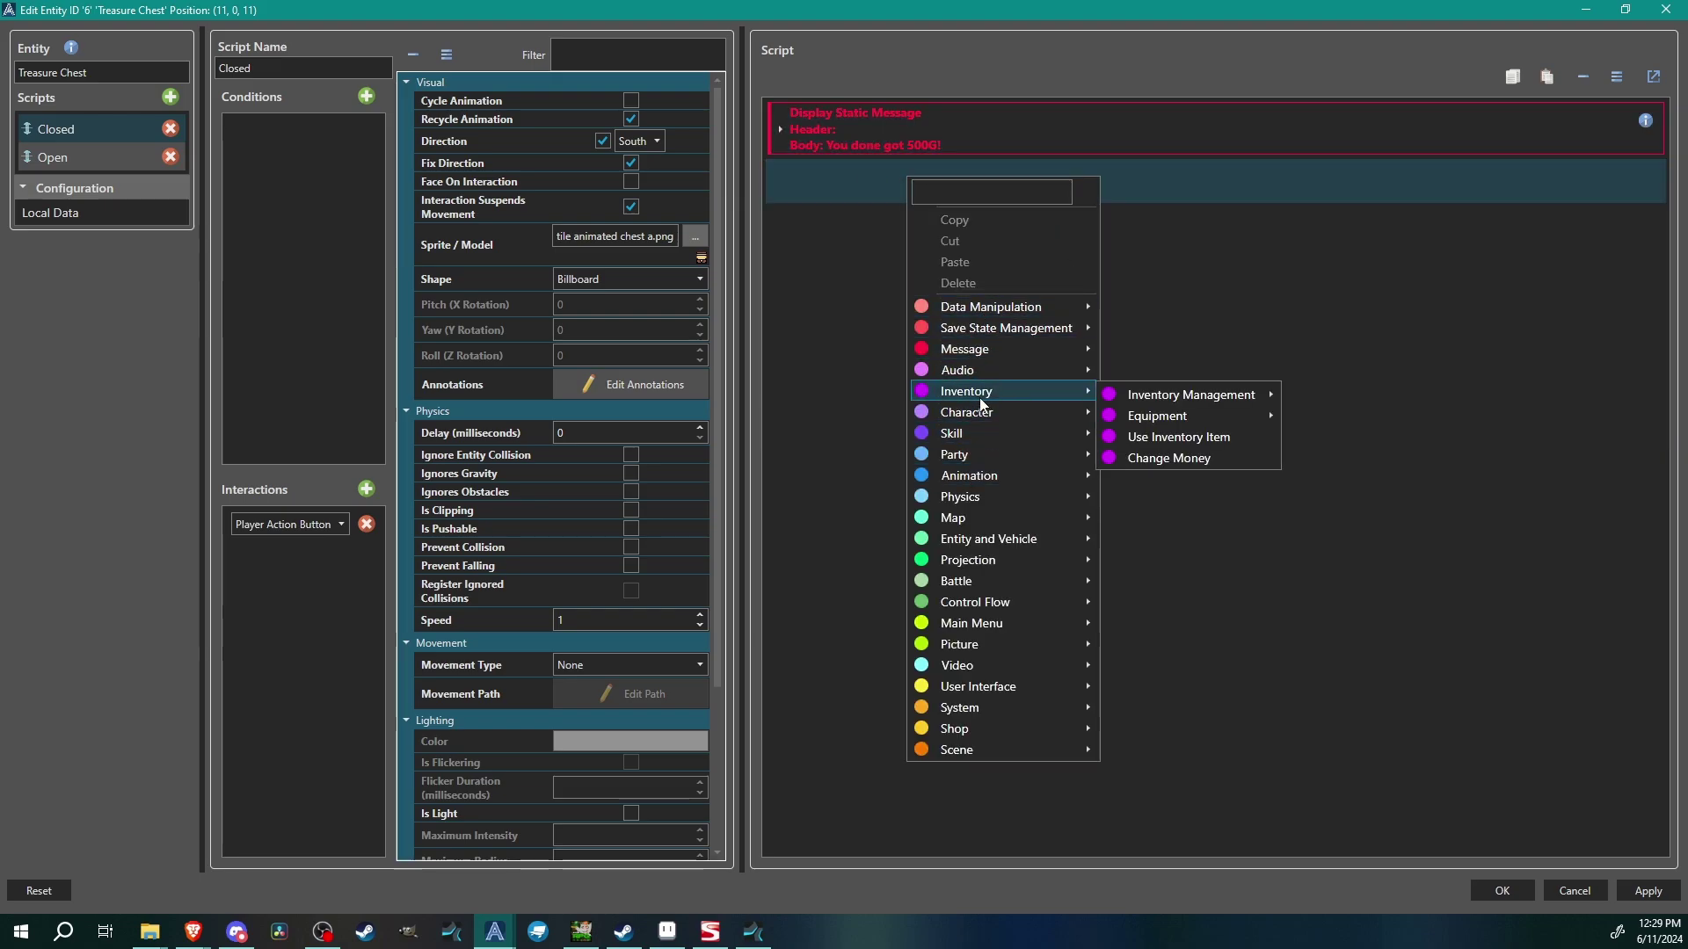
mouse_move(967, 391)
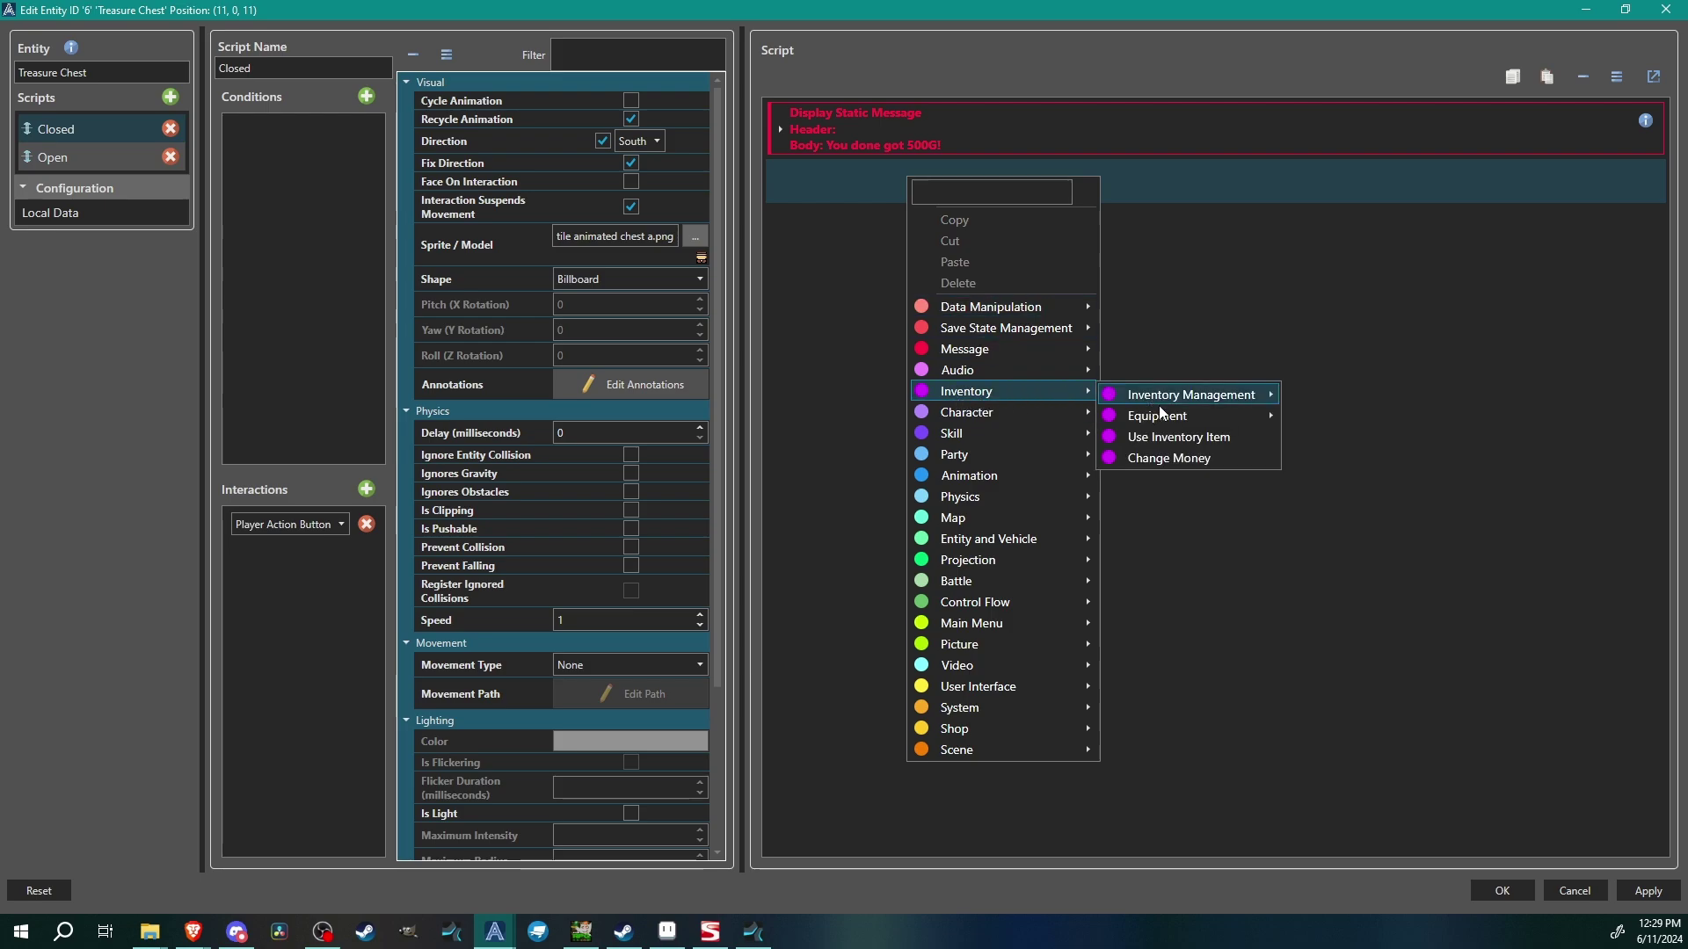
left_click(1186, 459)
left_click(910, 247)
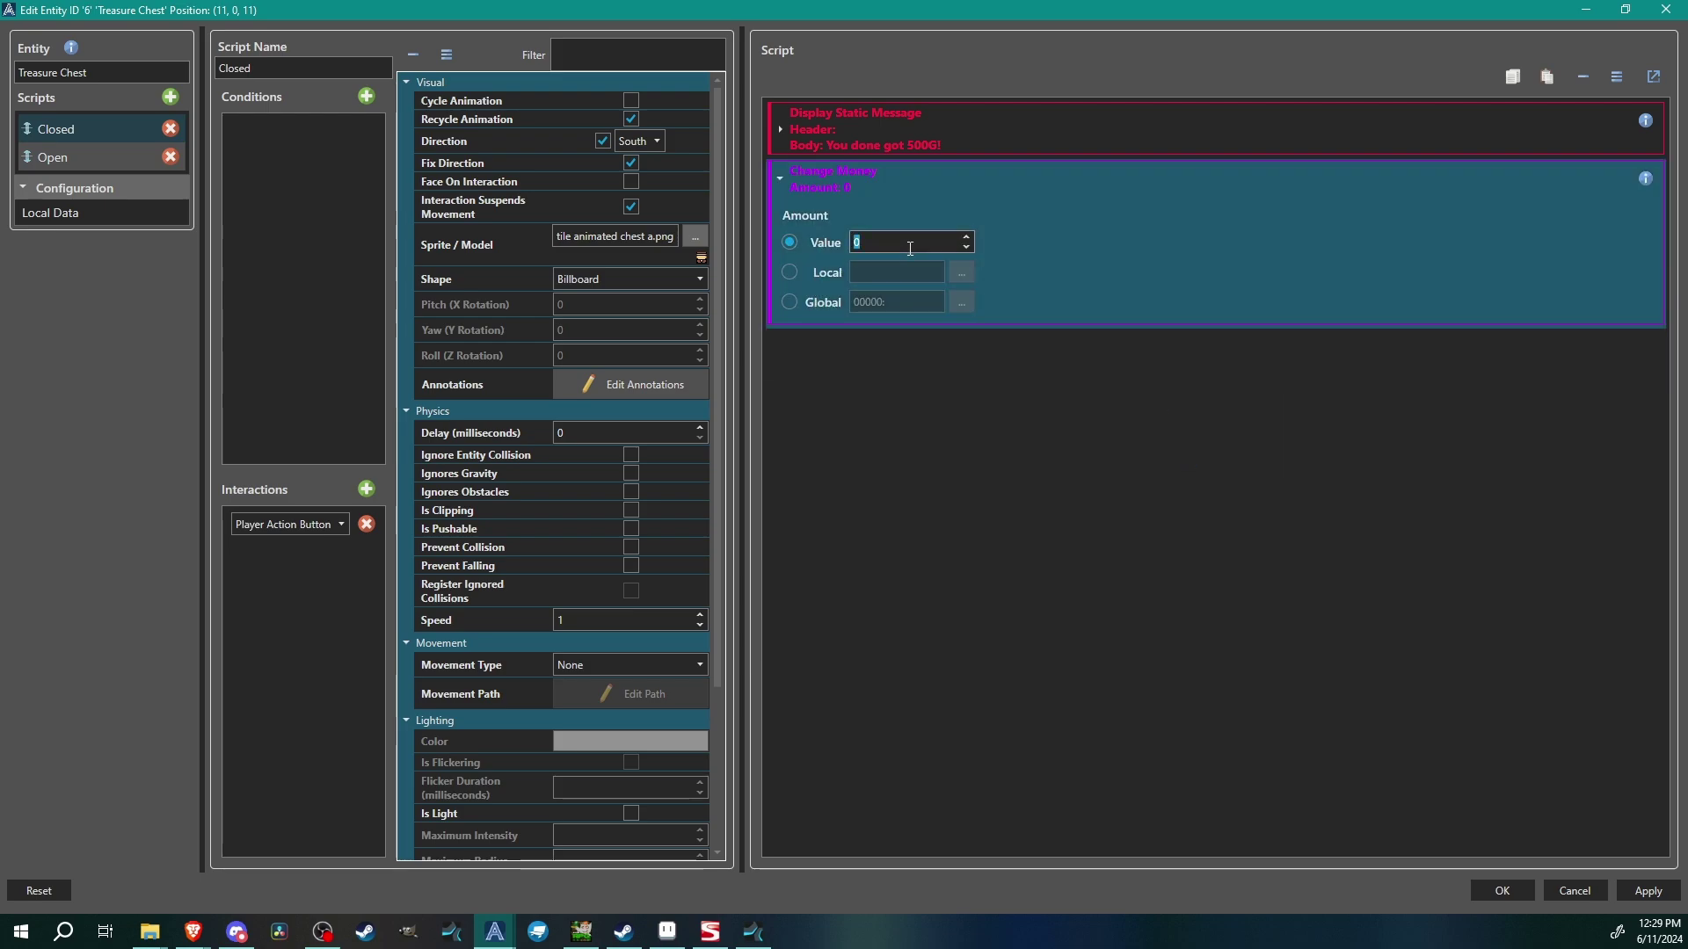
type("500")
left_click(851, 176)
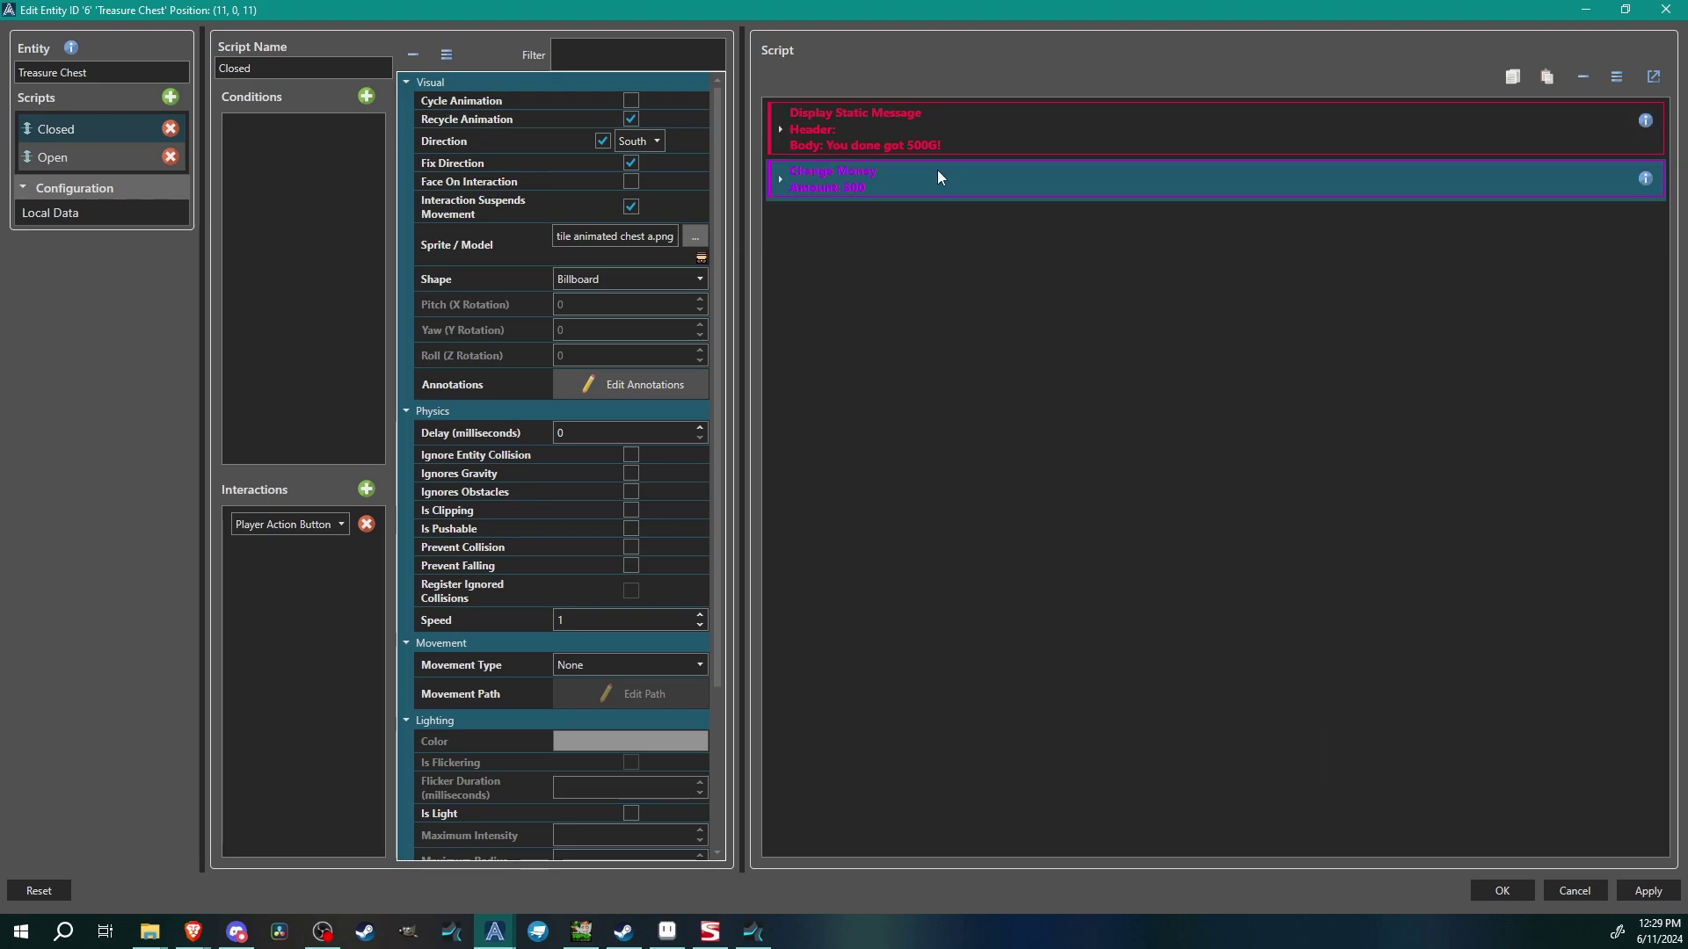
left_click_drag(938, 172, 930, 223)
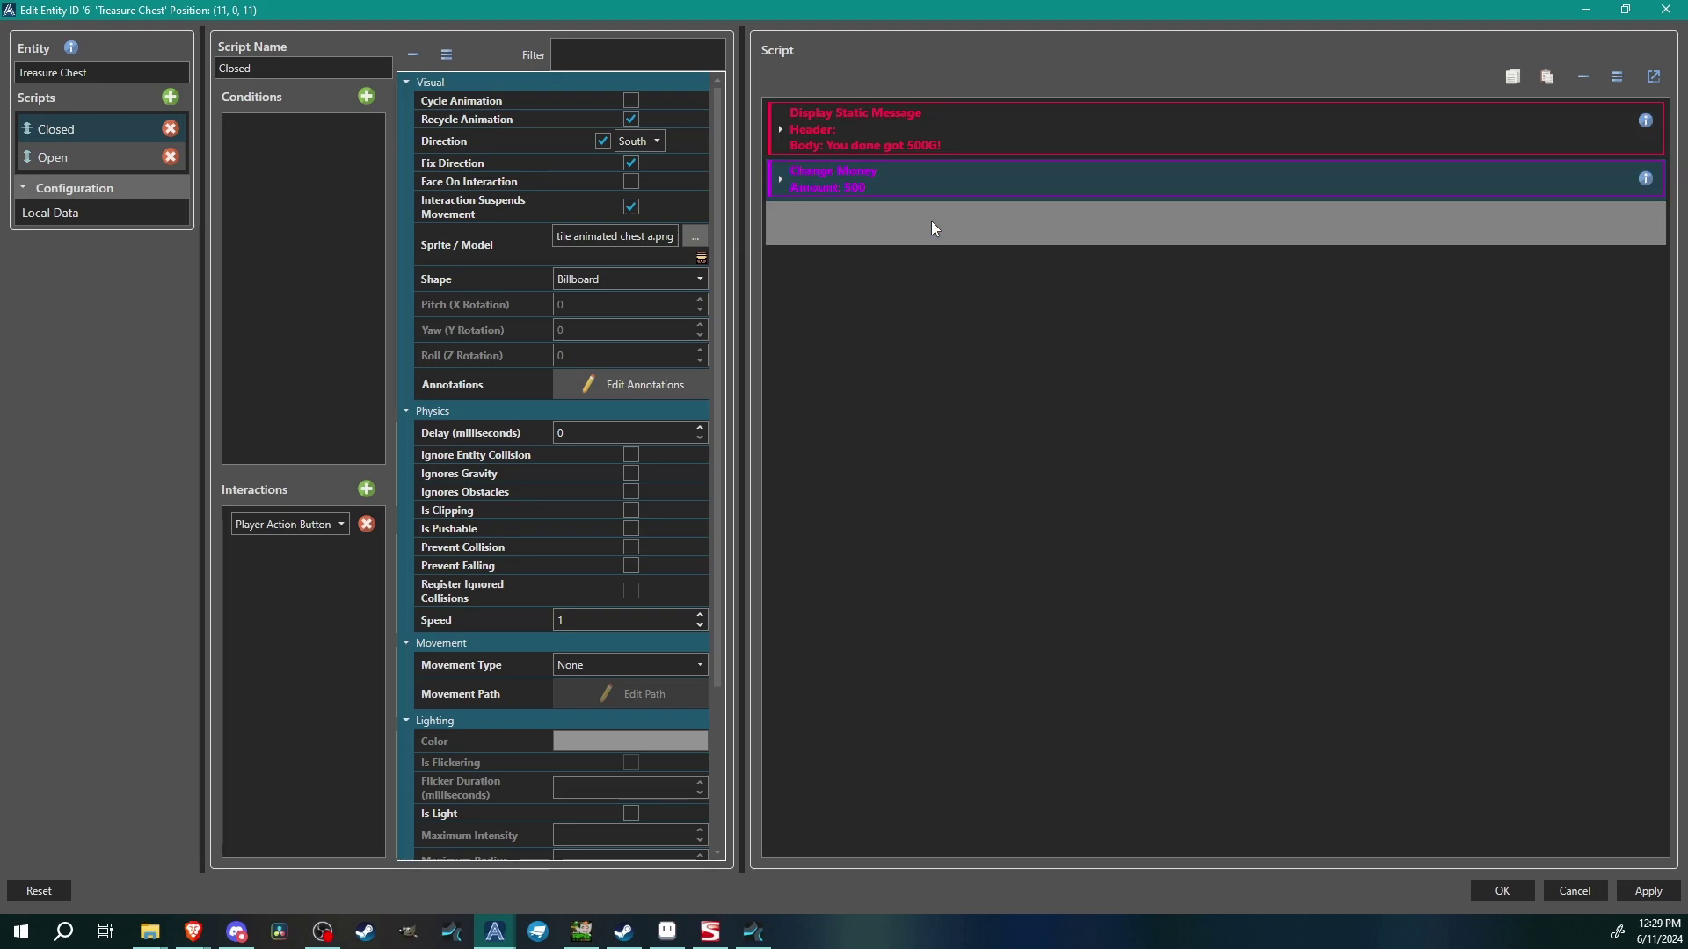
- Add a Change Switch command turning global switch 007: Chest 1 on
right_click(836, 228)
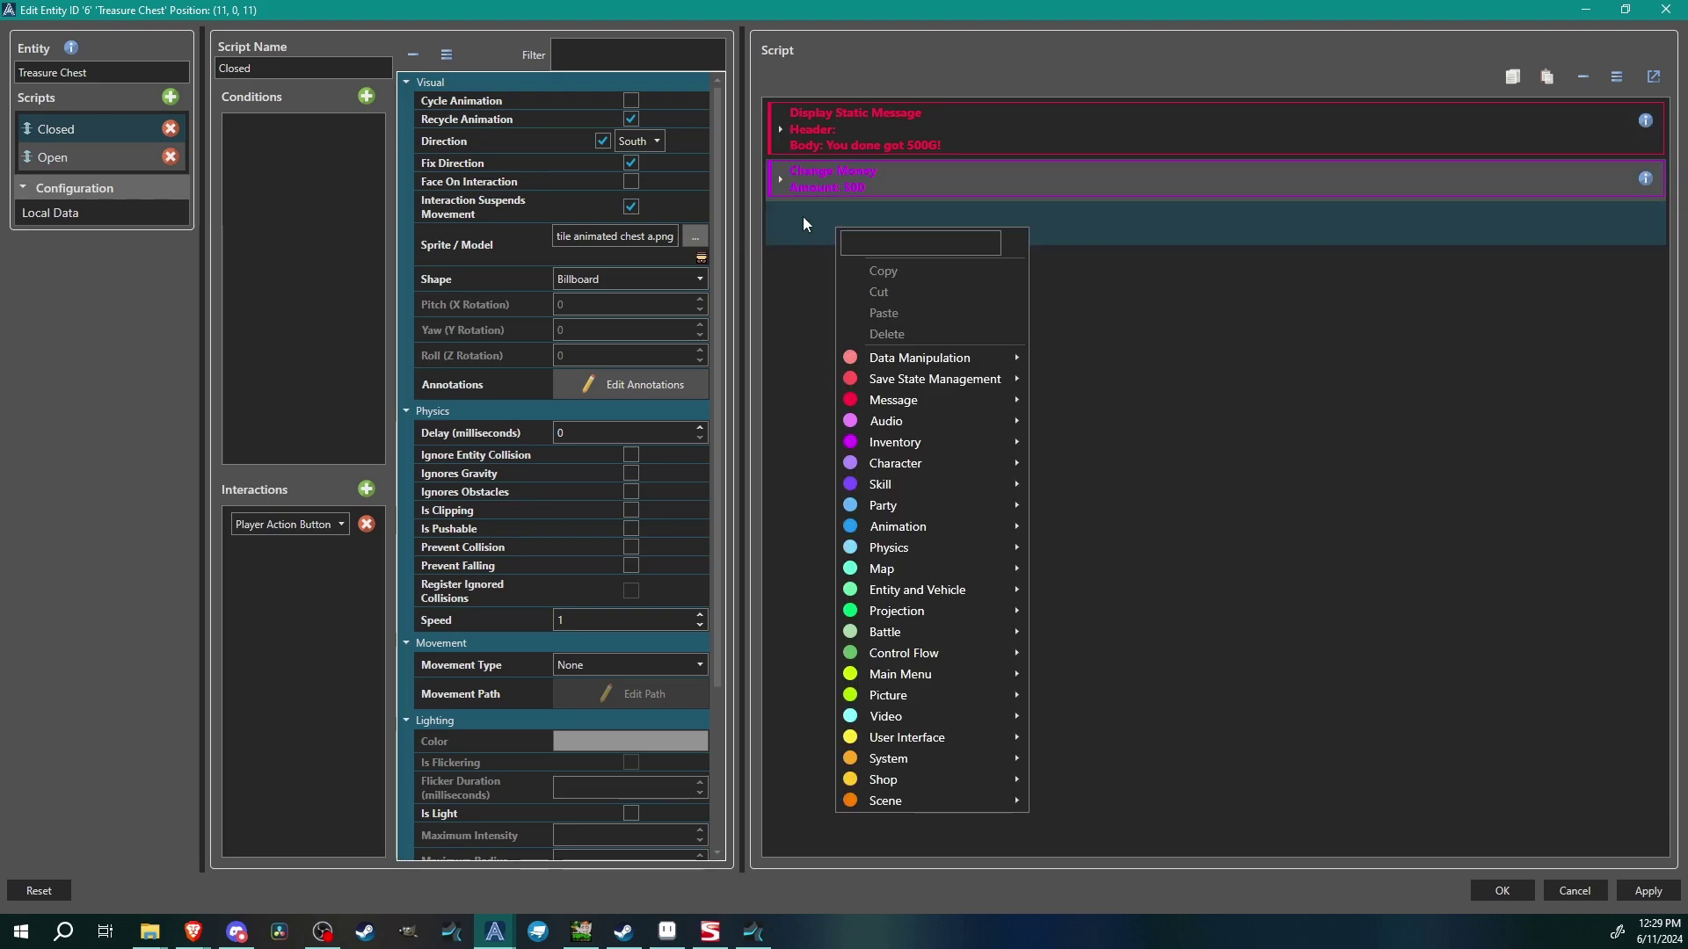
mouse_move(966, 357)
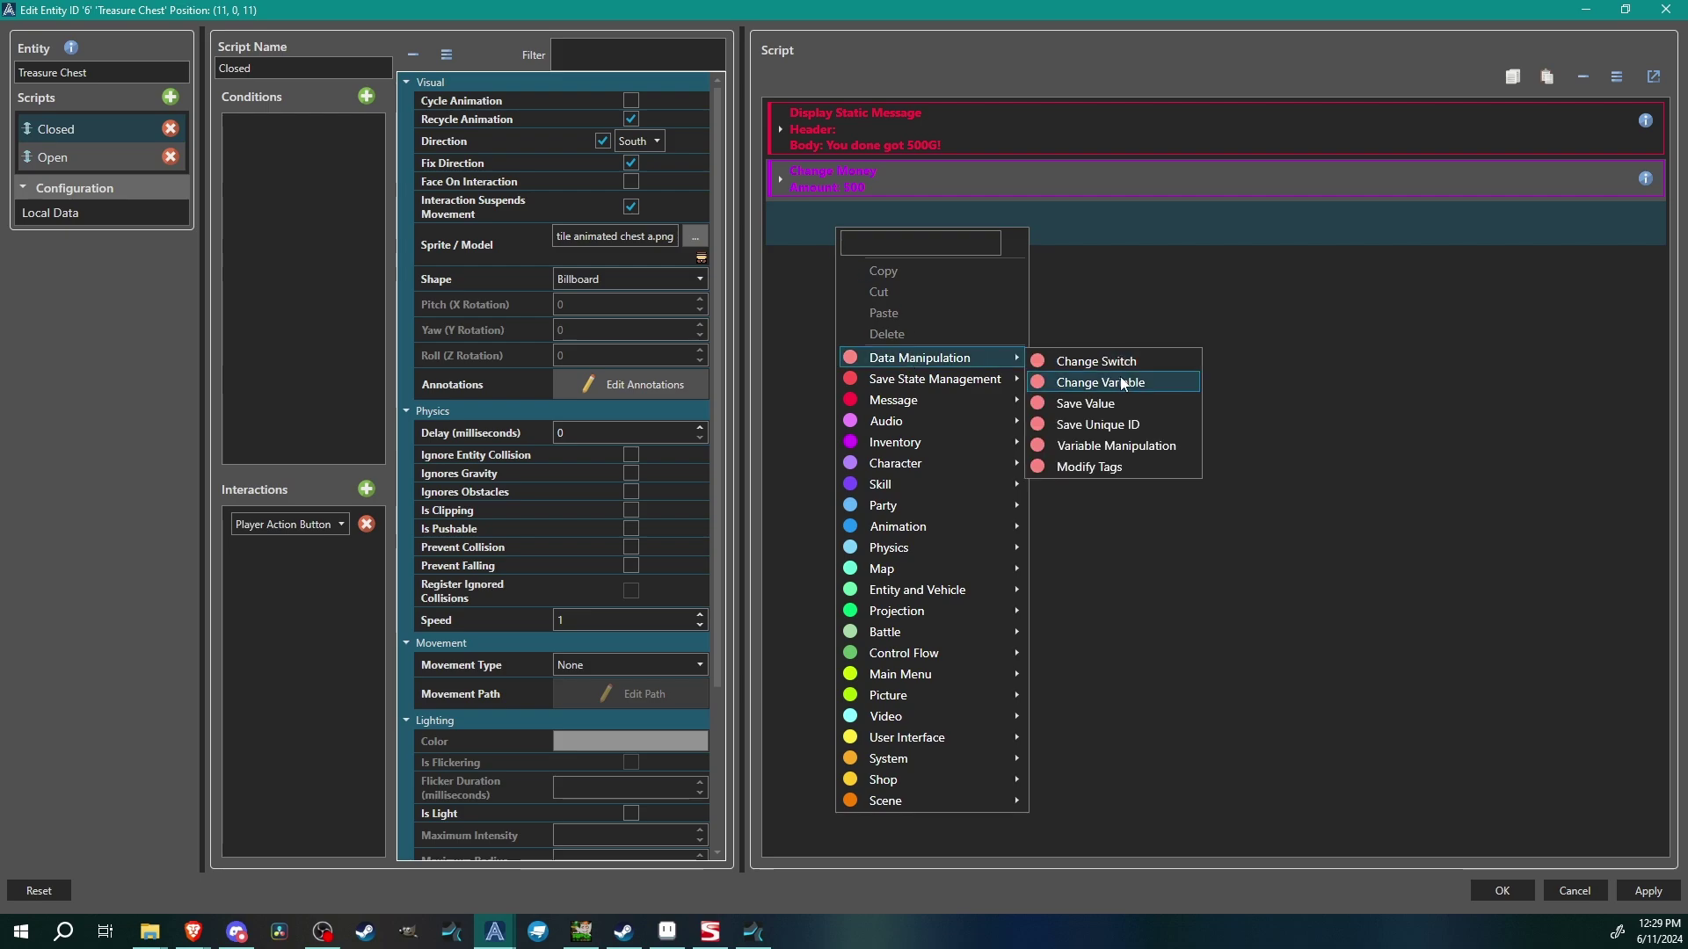
left_click(1114, 360)
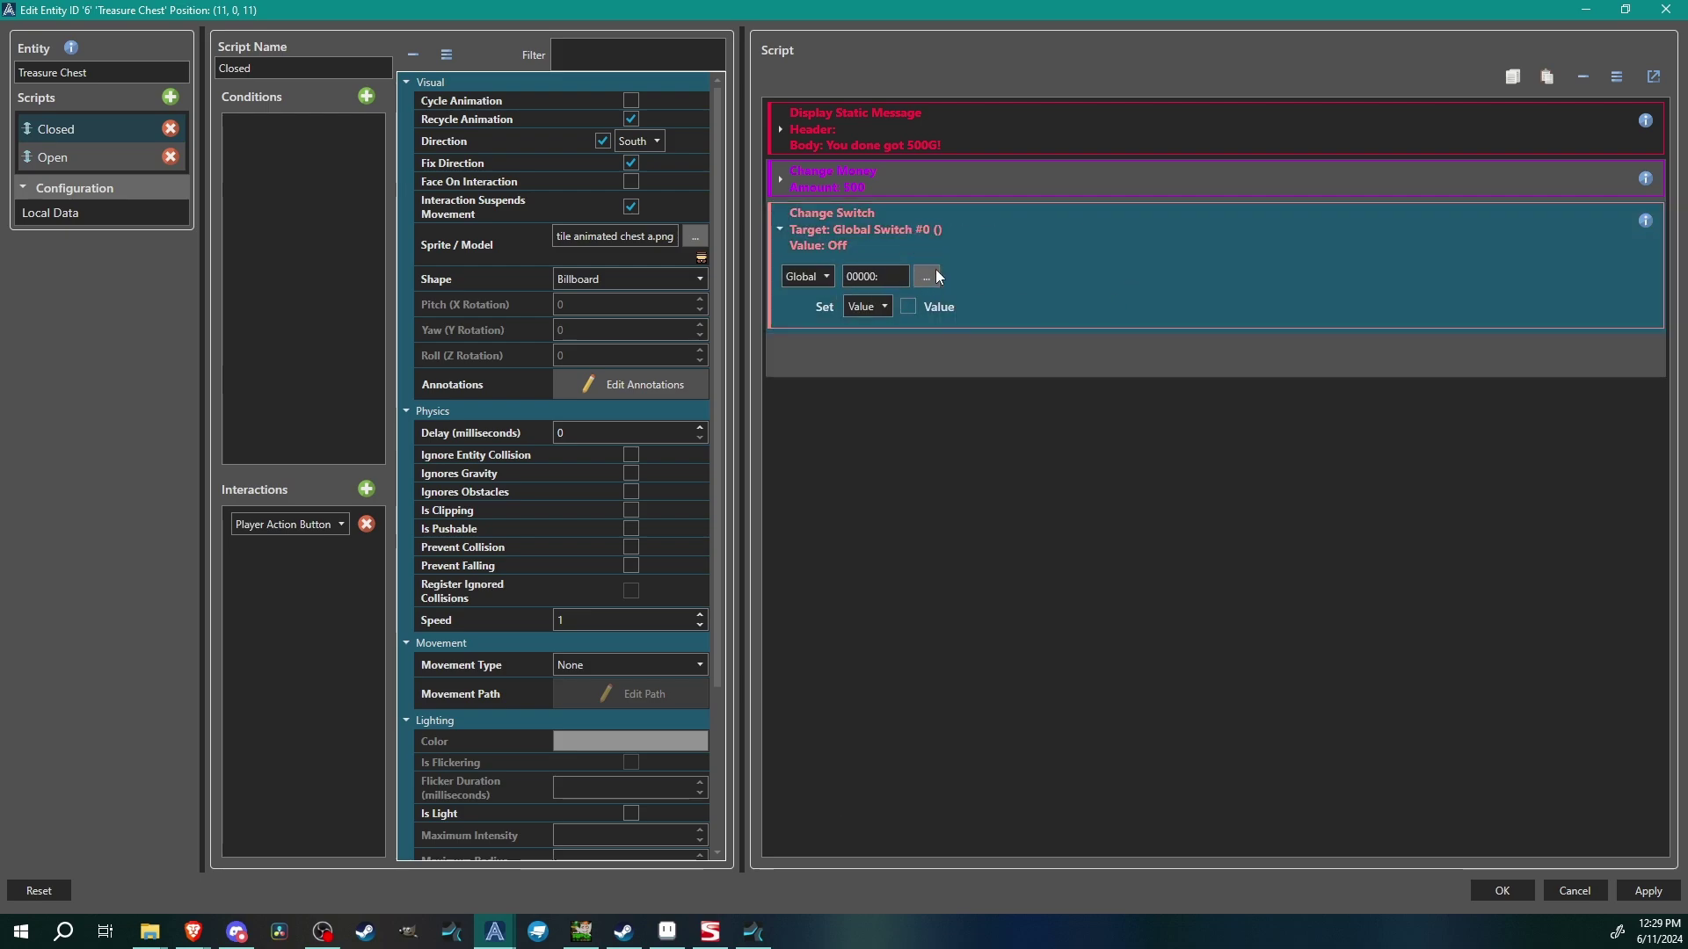
left_click(927, 276)
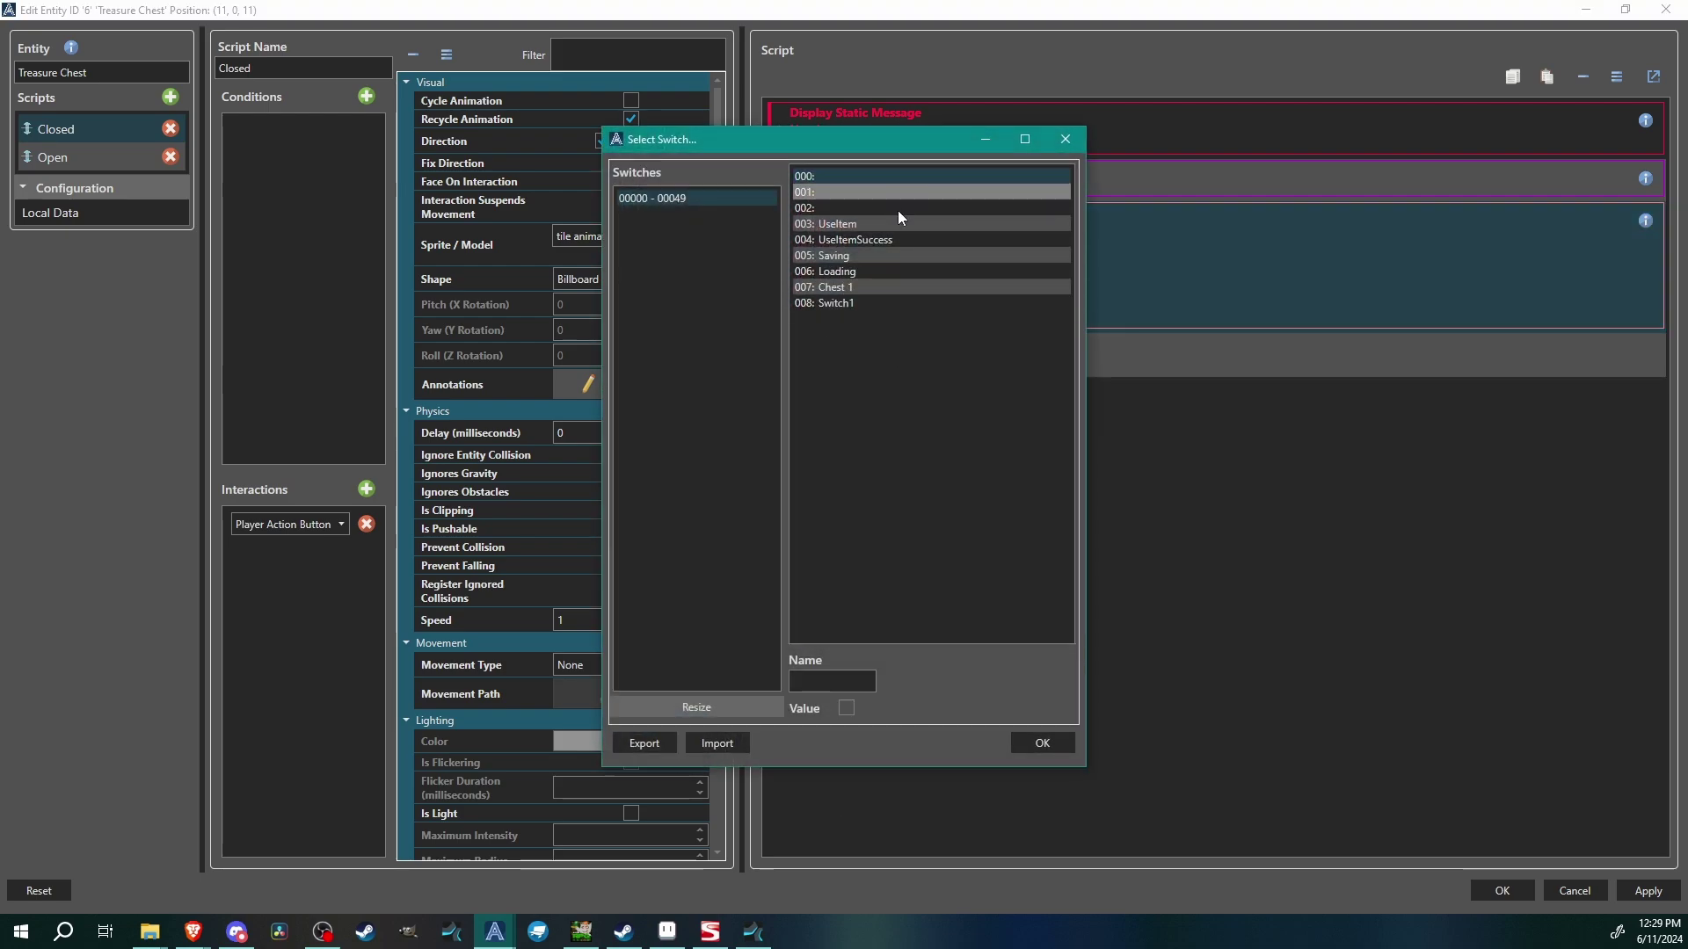
left_click(856, 288)
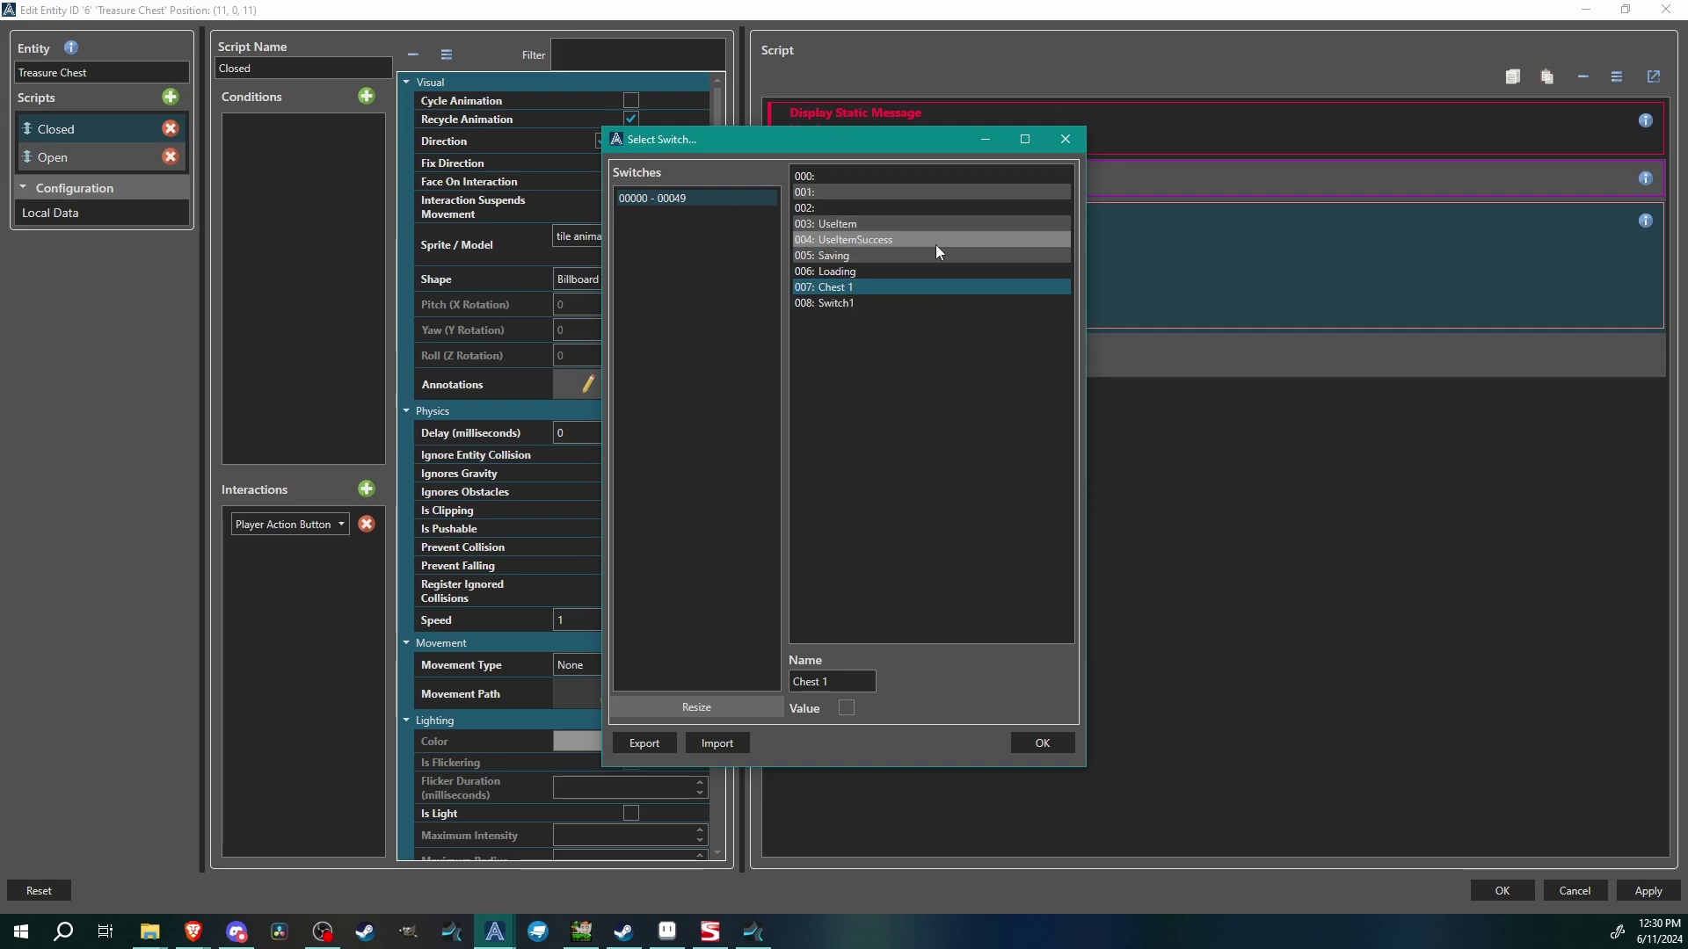
left_click(1042, 744)
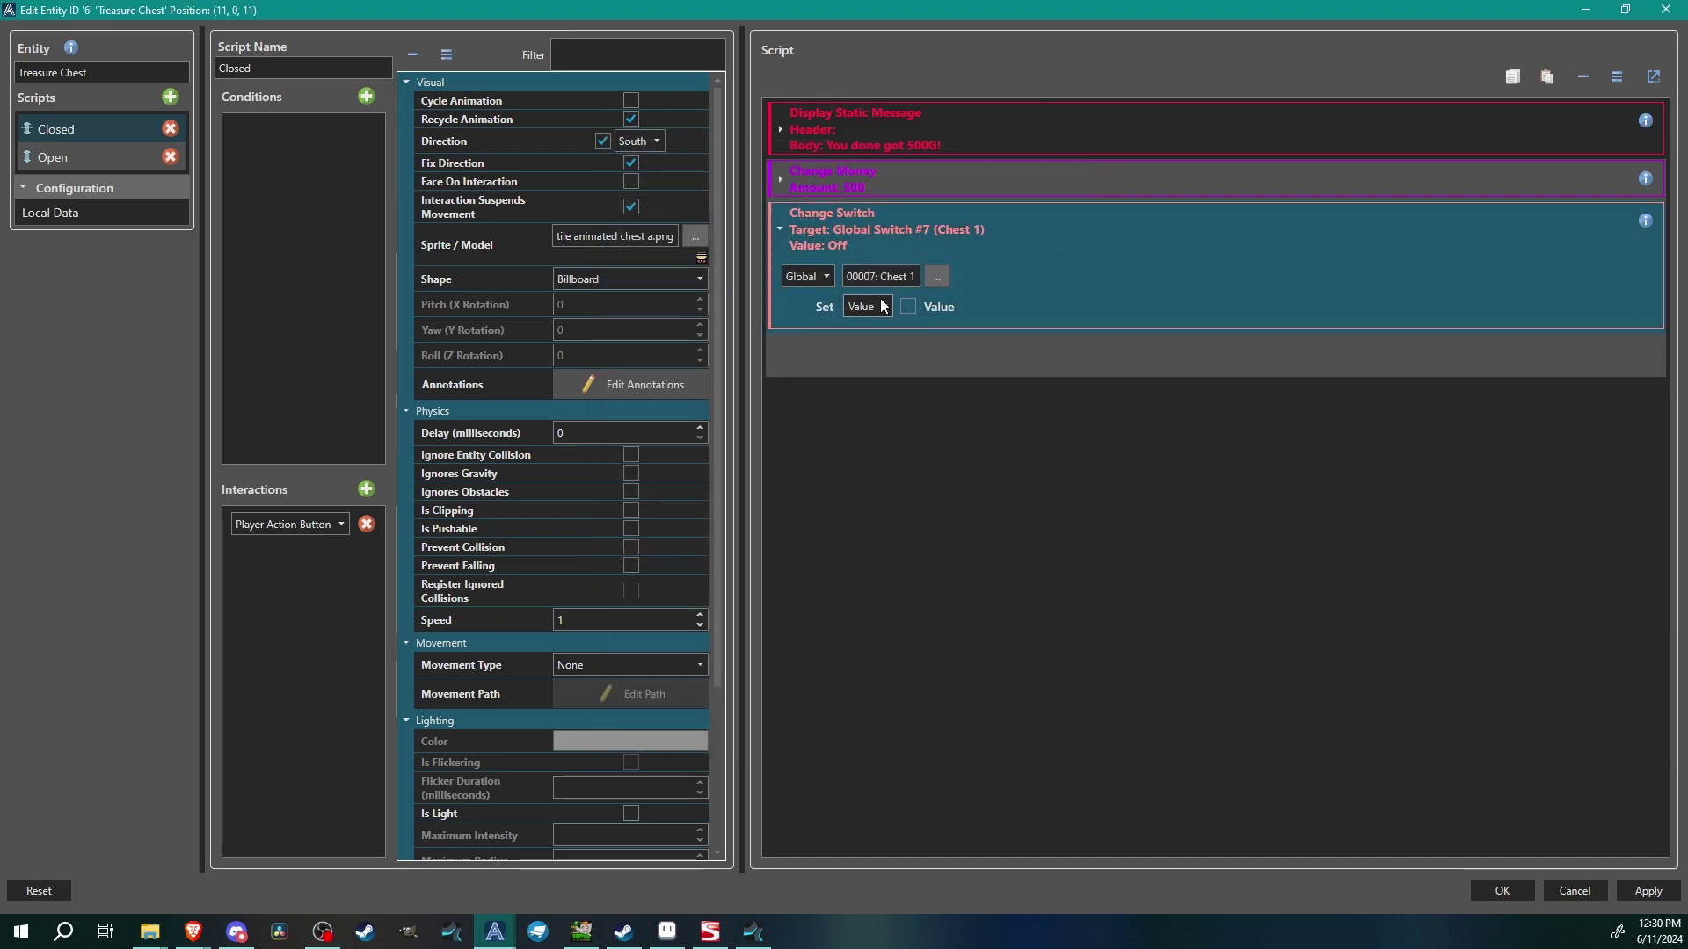
left_click(907, 307)
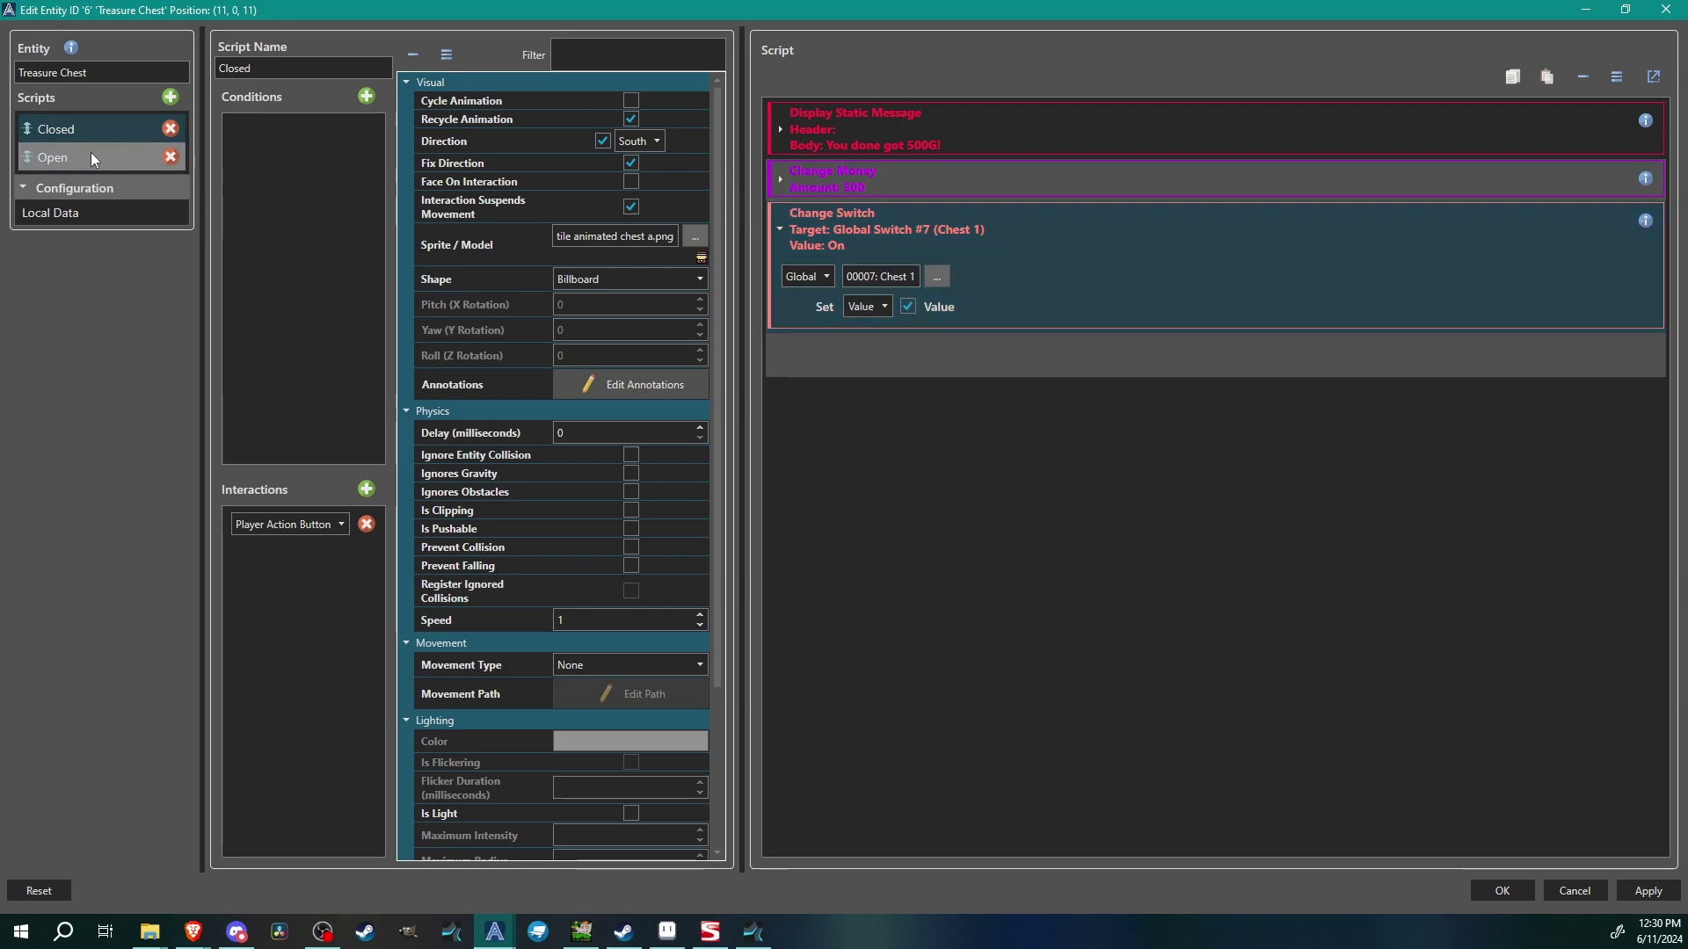
- Add an Open script condition requiring global switch 00007 (Chest 1) to be On
left_click(64, 163)
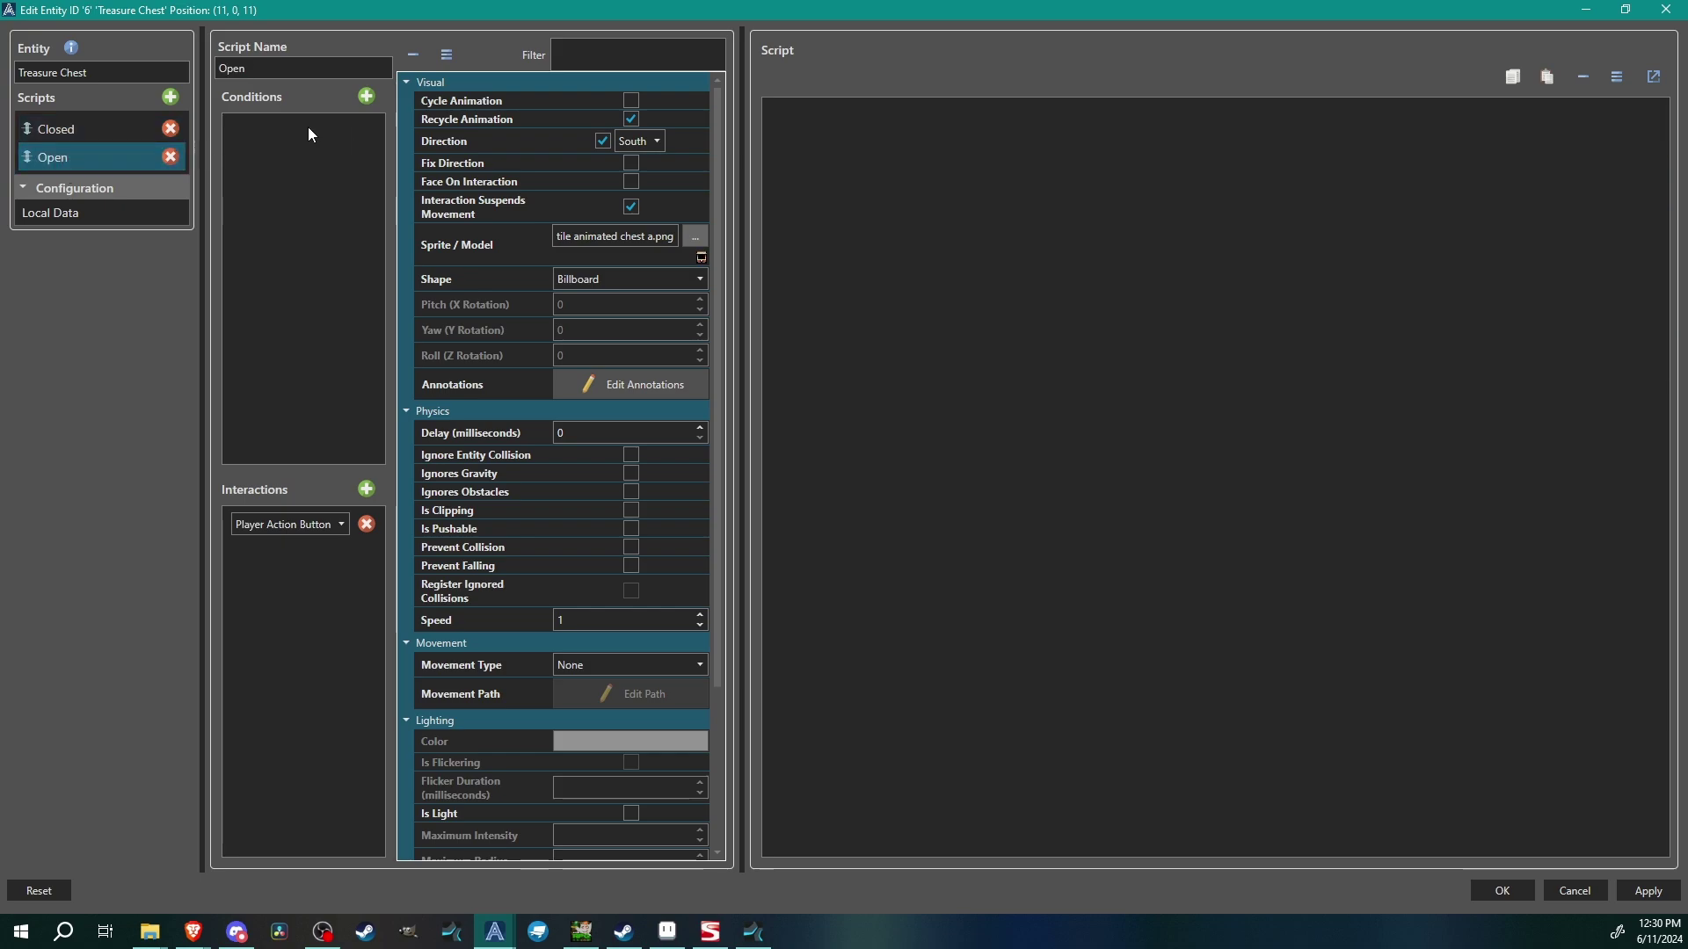
left_click(366, 97)
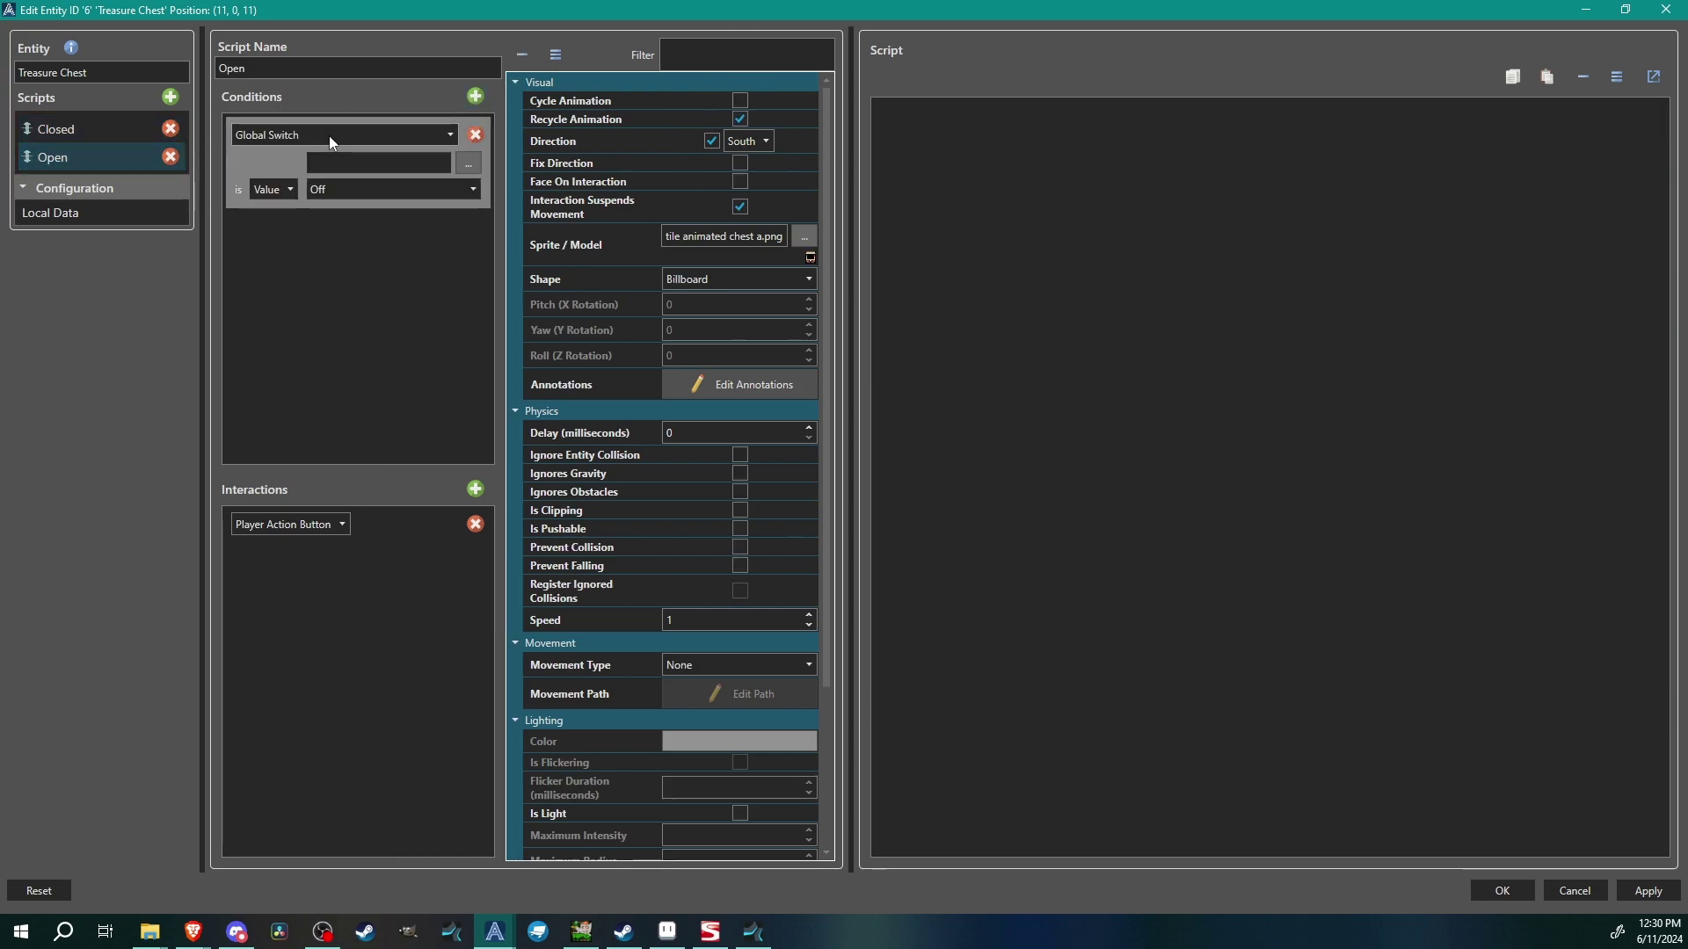
left_click(328, 135)
left_click(329, 135)
left_click(467, 162)
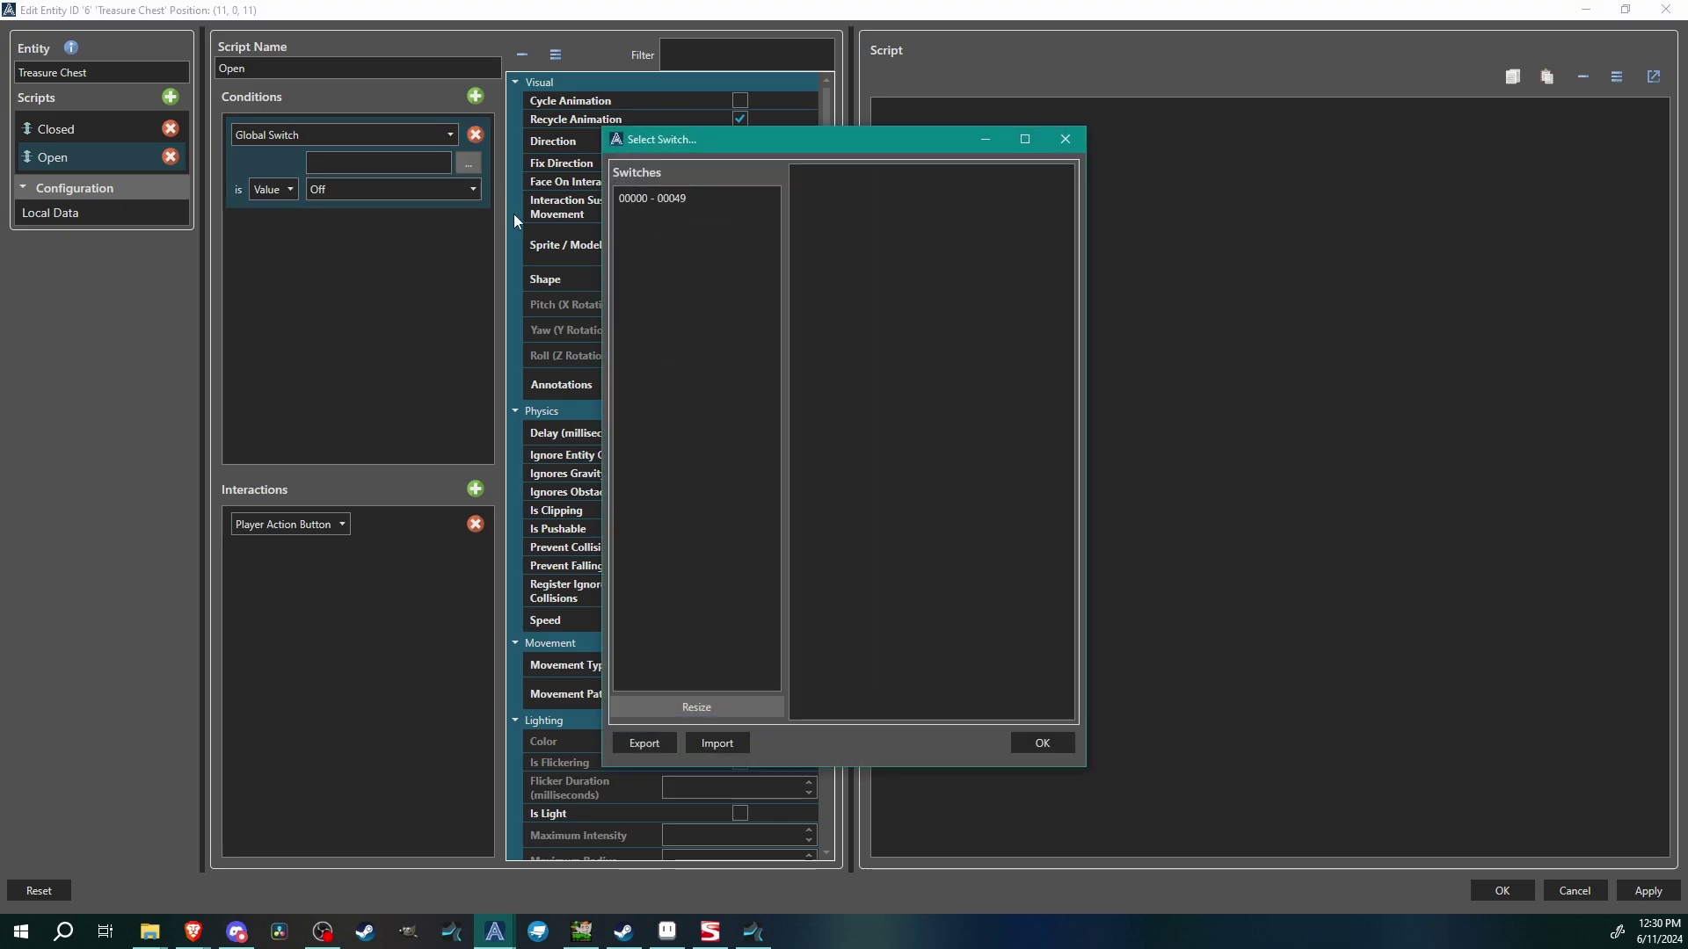
left_click(701, 207)
left_click(858, 286)
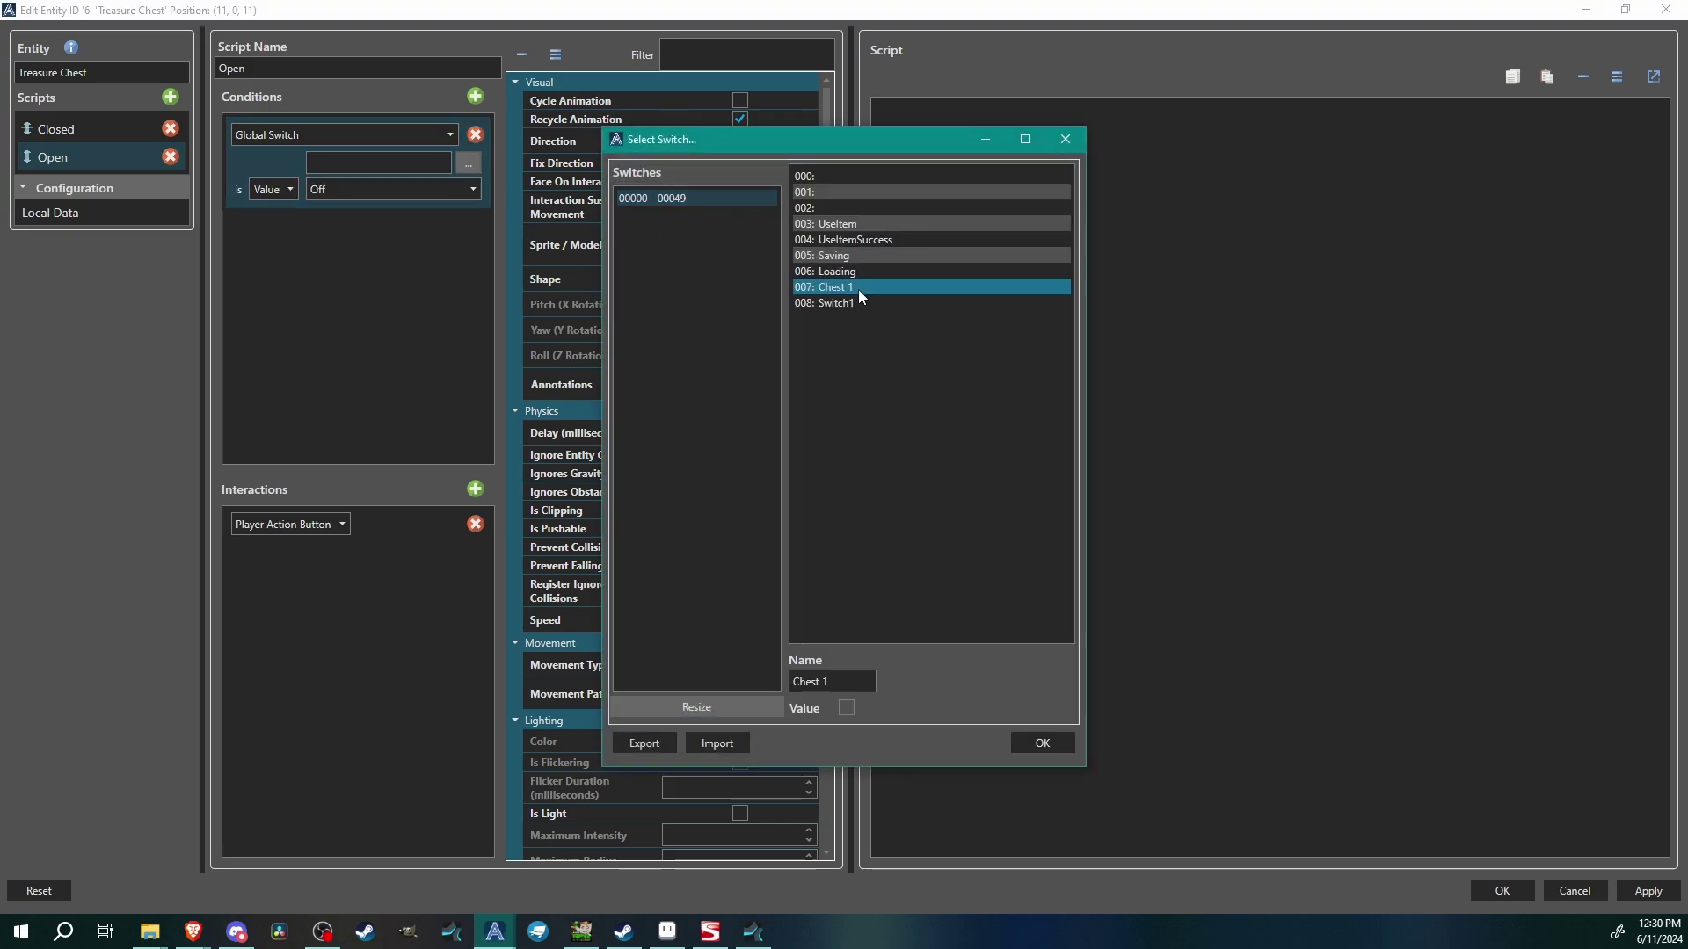
left_click(1056, 747)
left_click(362, 189)
left_click(362, 225)
left_click(67, 130)
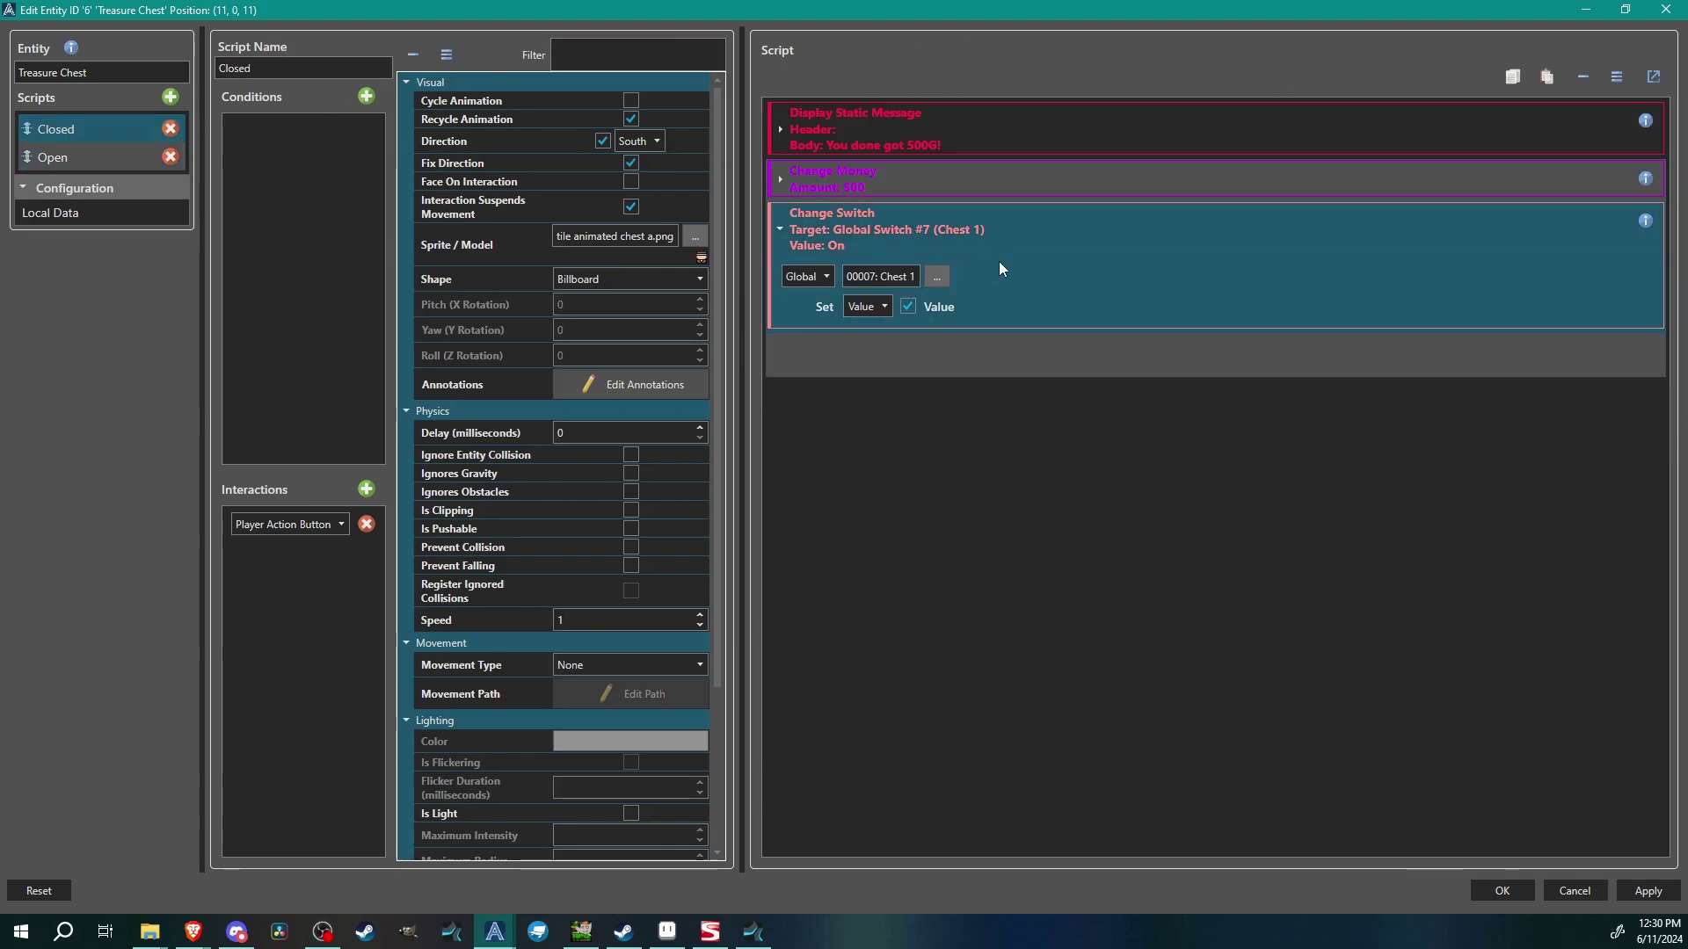
left_click(86, 151)
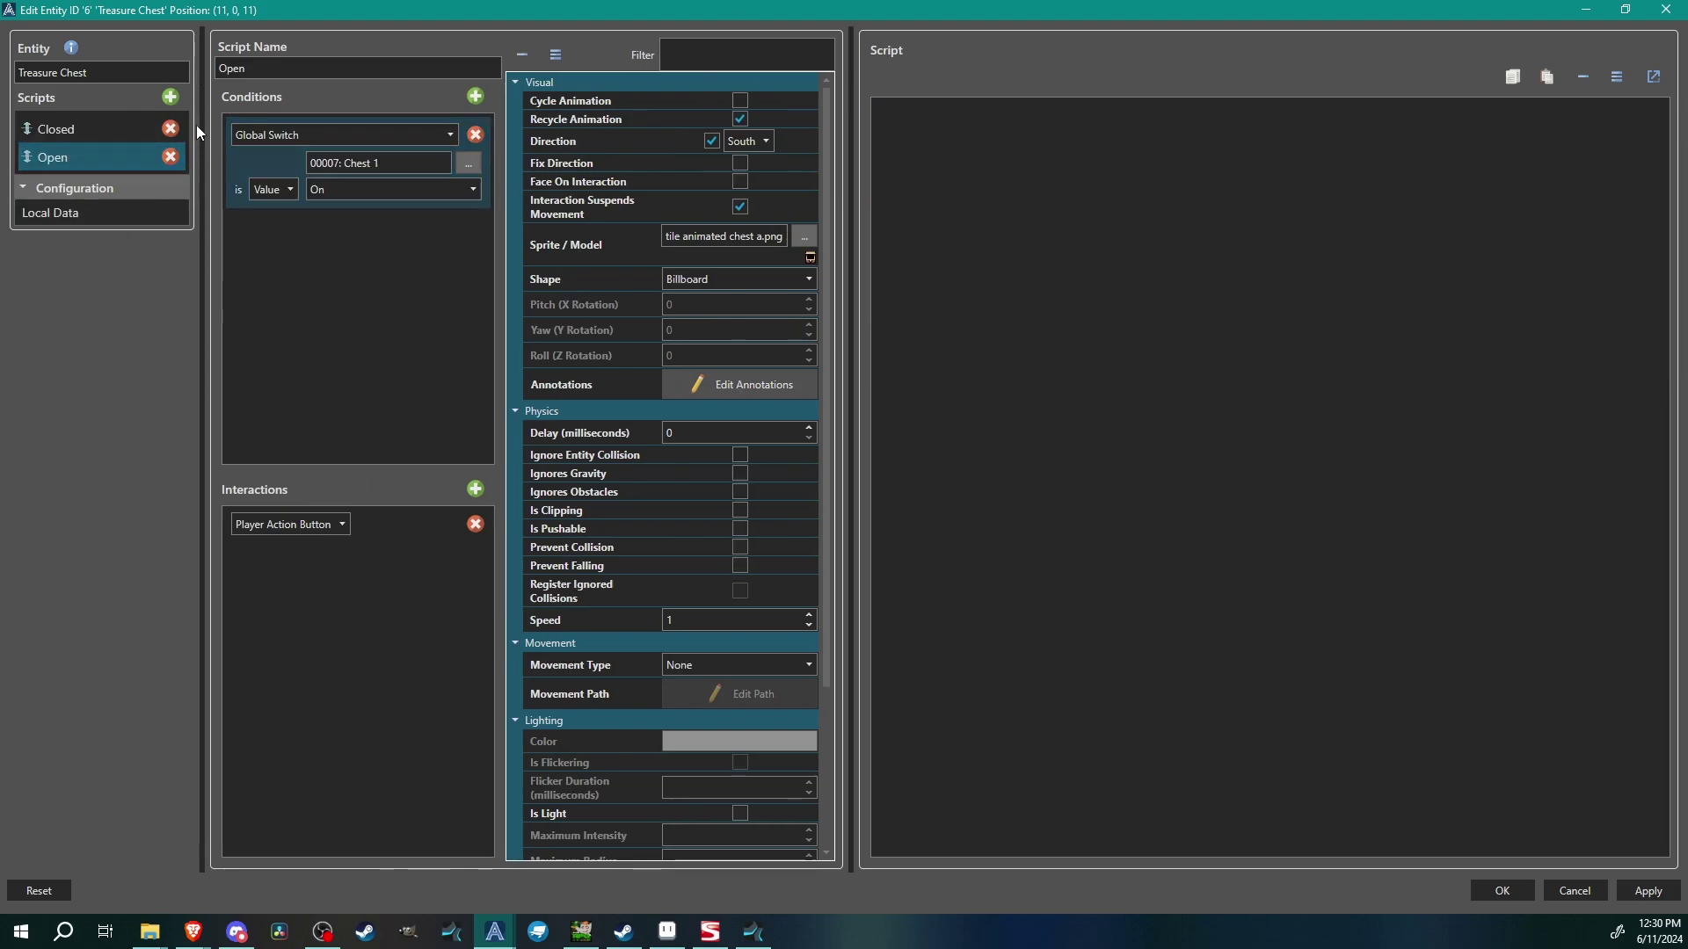
- Review the Closed script's chest sprite sheet without changing it
left_click(61, 128)
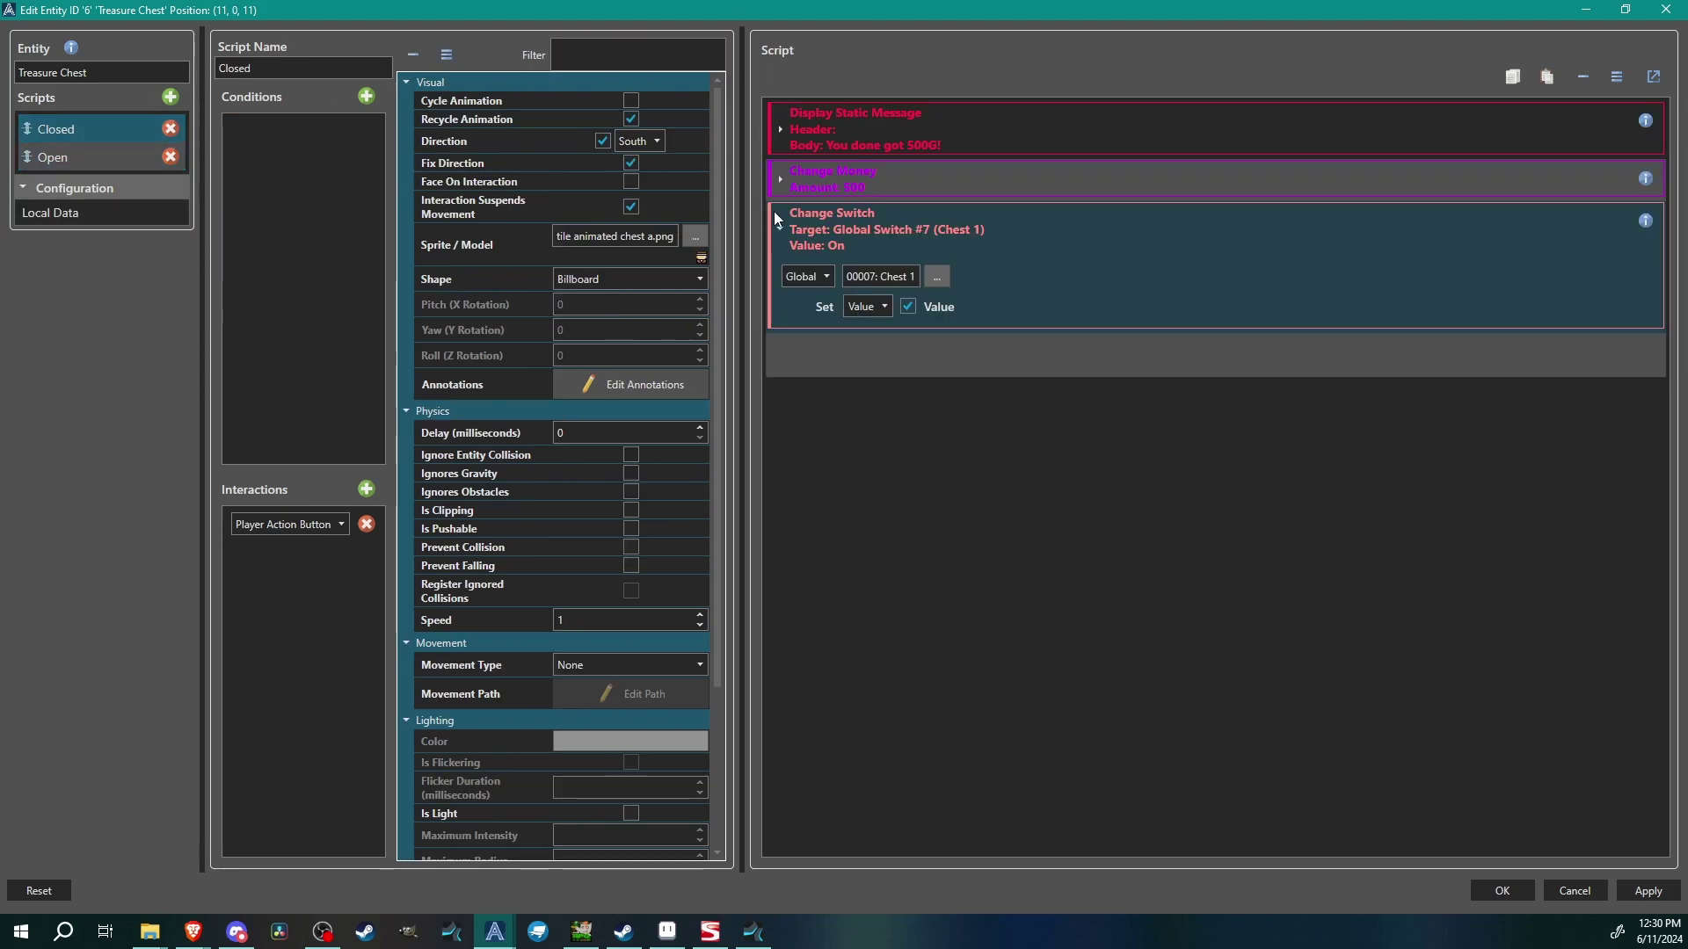
left_click(696, 237)
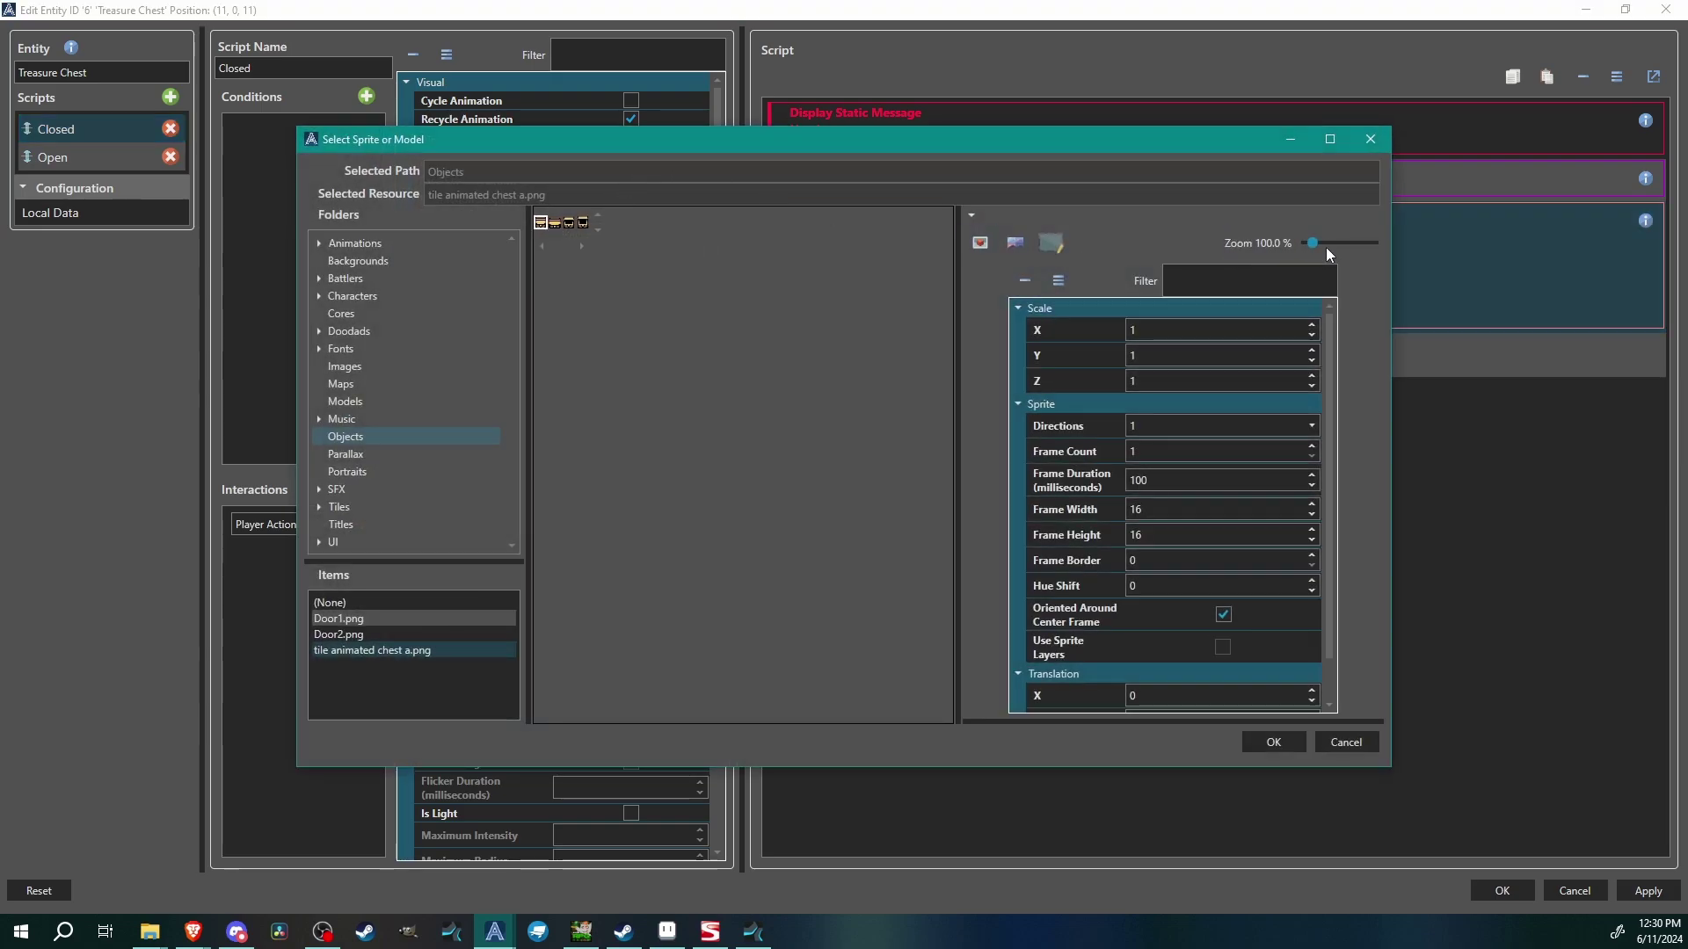
left_click_drag(1326, 245, 1346, 242)
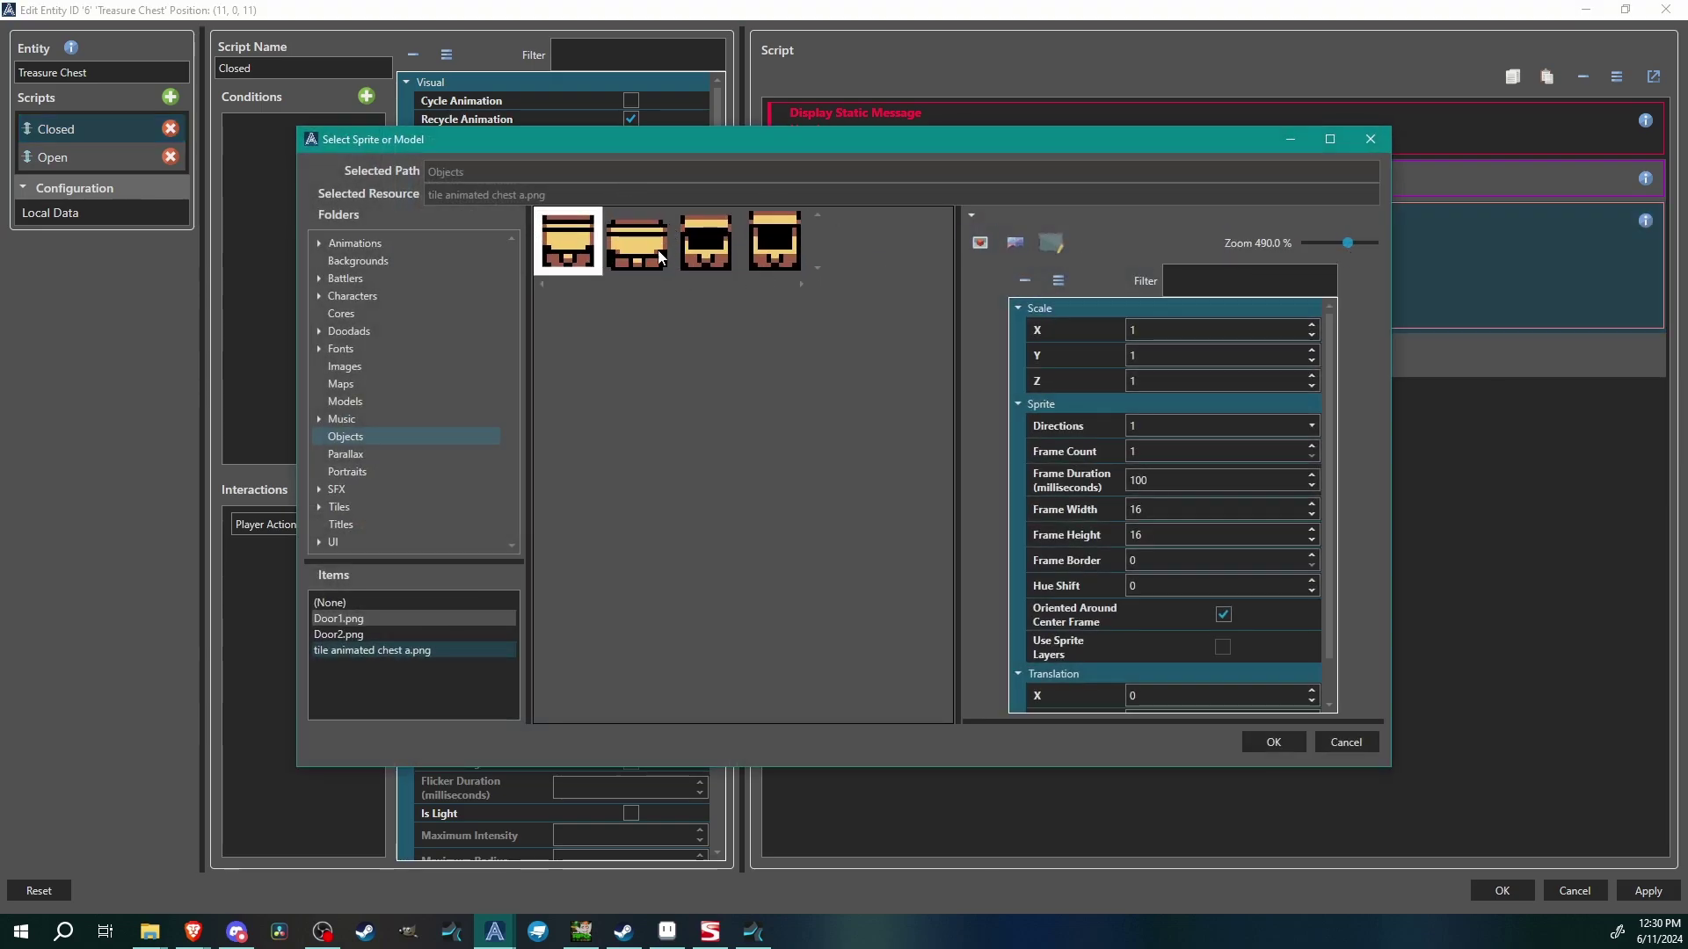
left_click(1341, 745)
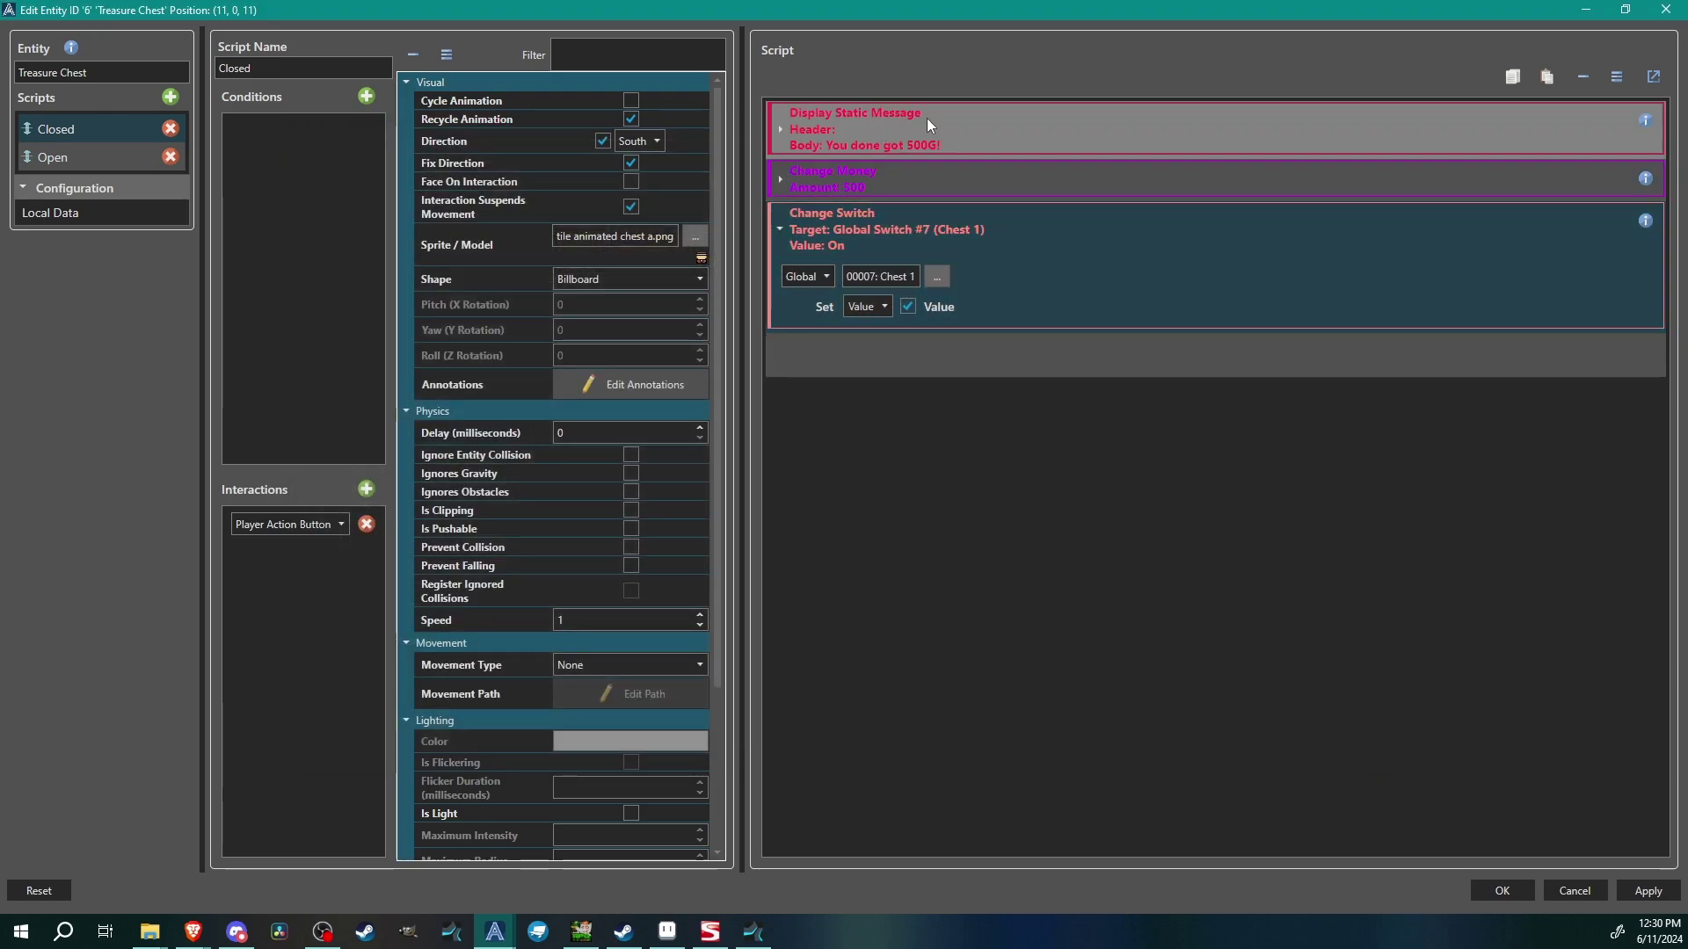
- Insert a Move Entity command targeting Self at the top of the Closed script
left_click(927, 118)
right_click(926, 117)
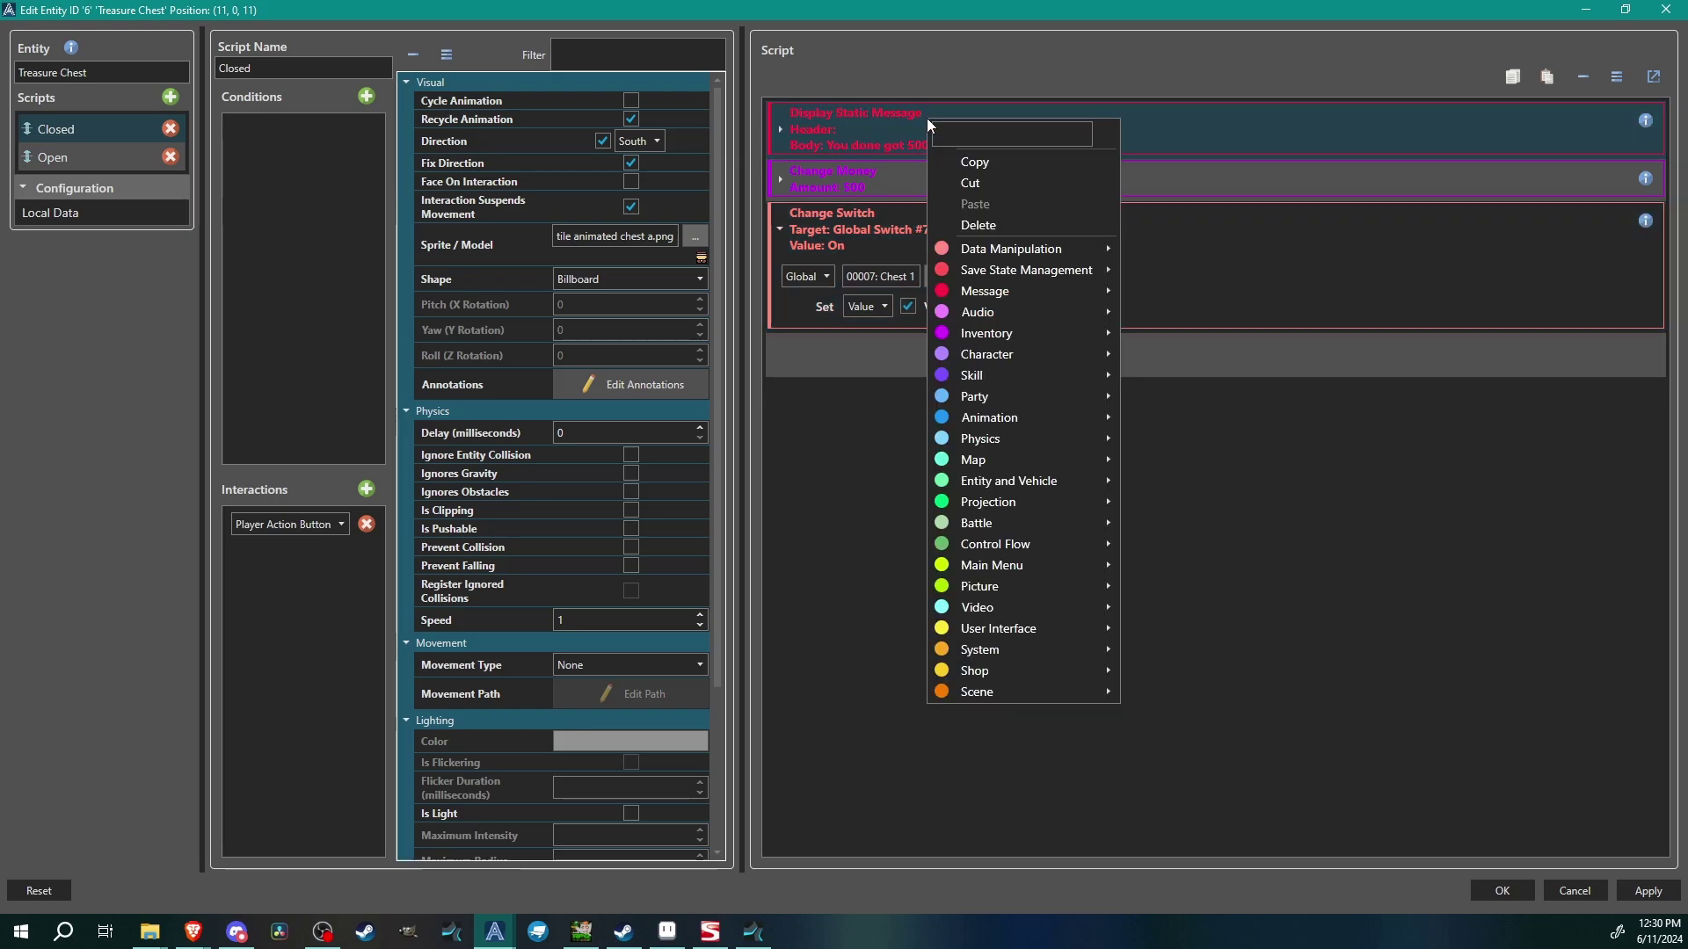
mouse_move(1020, 482)
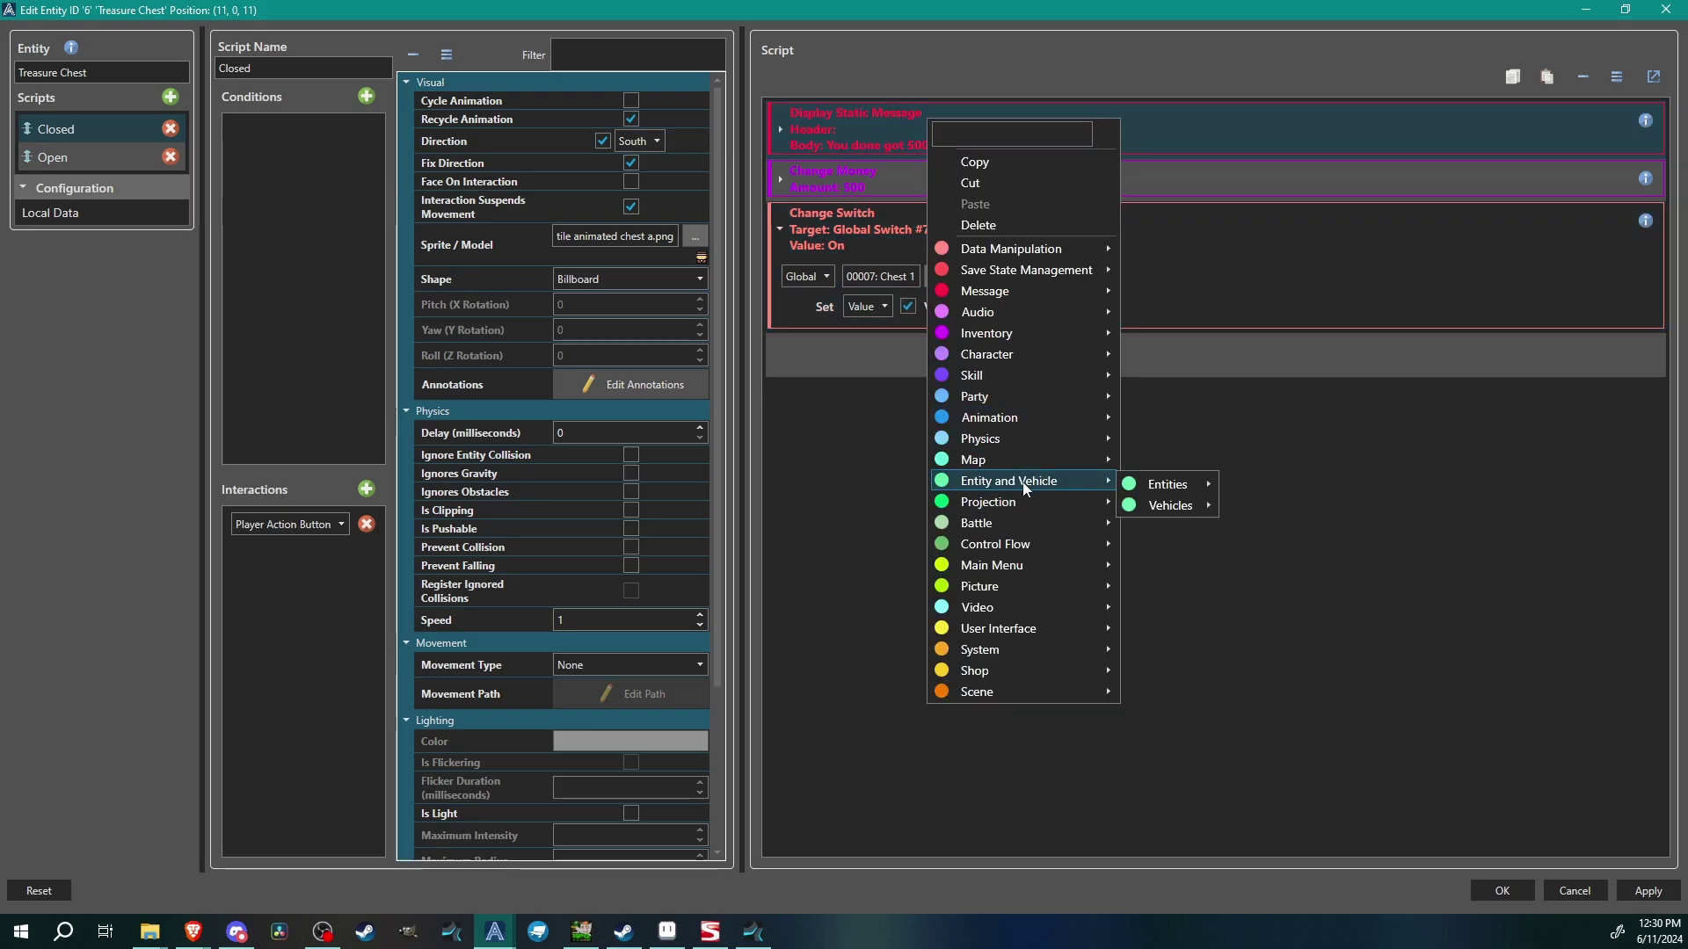
mouse_move(1184, 488)
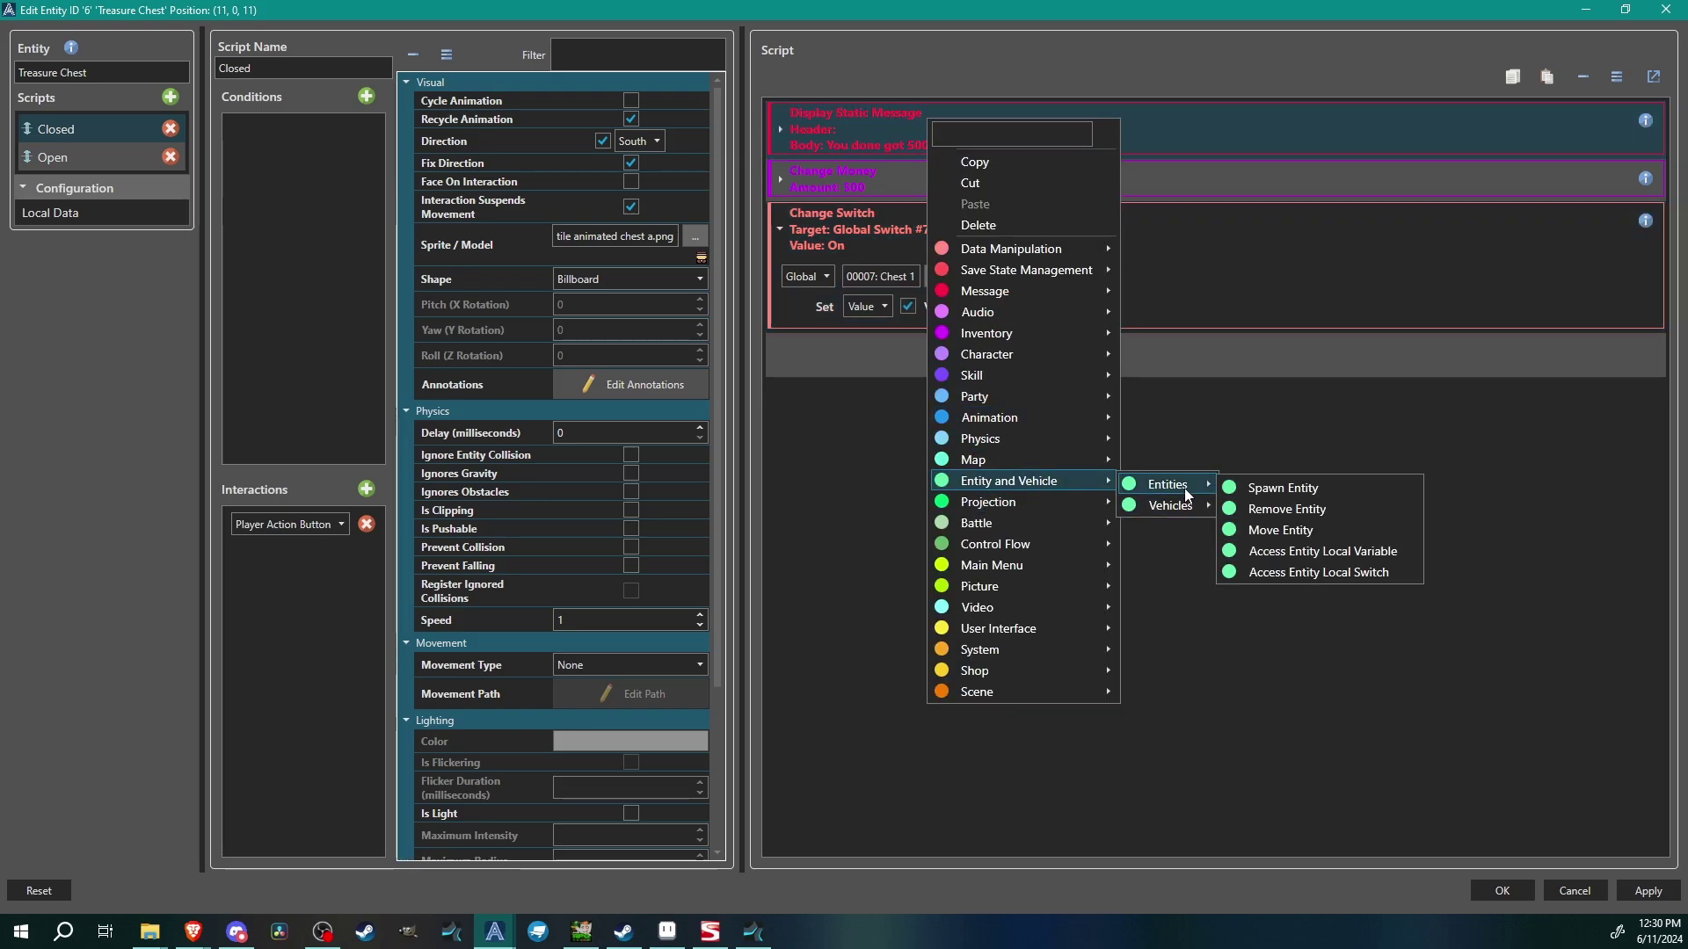
left_click(1313, 532)
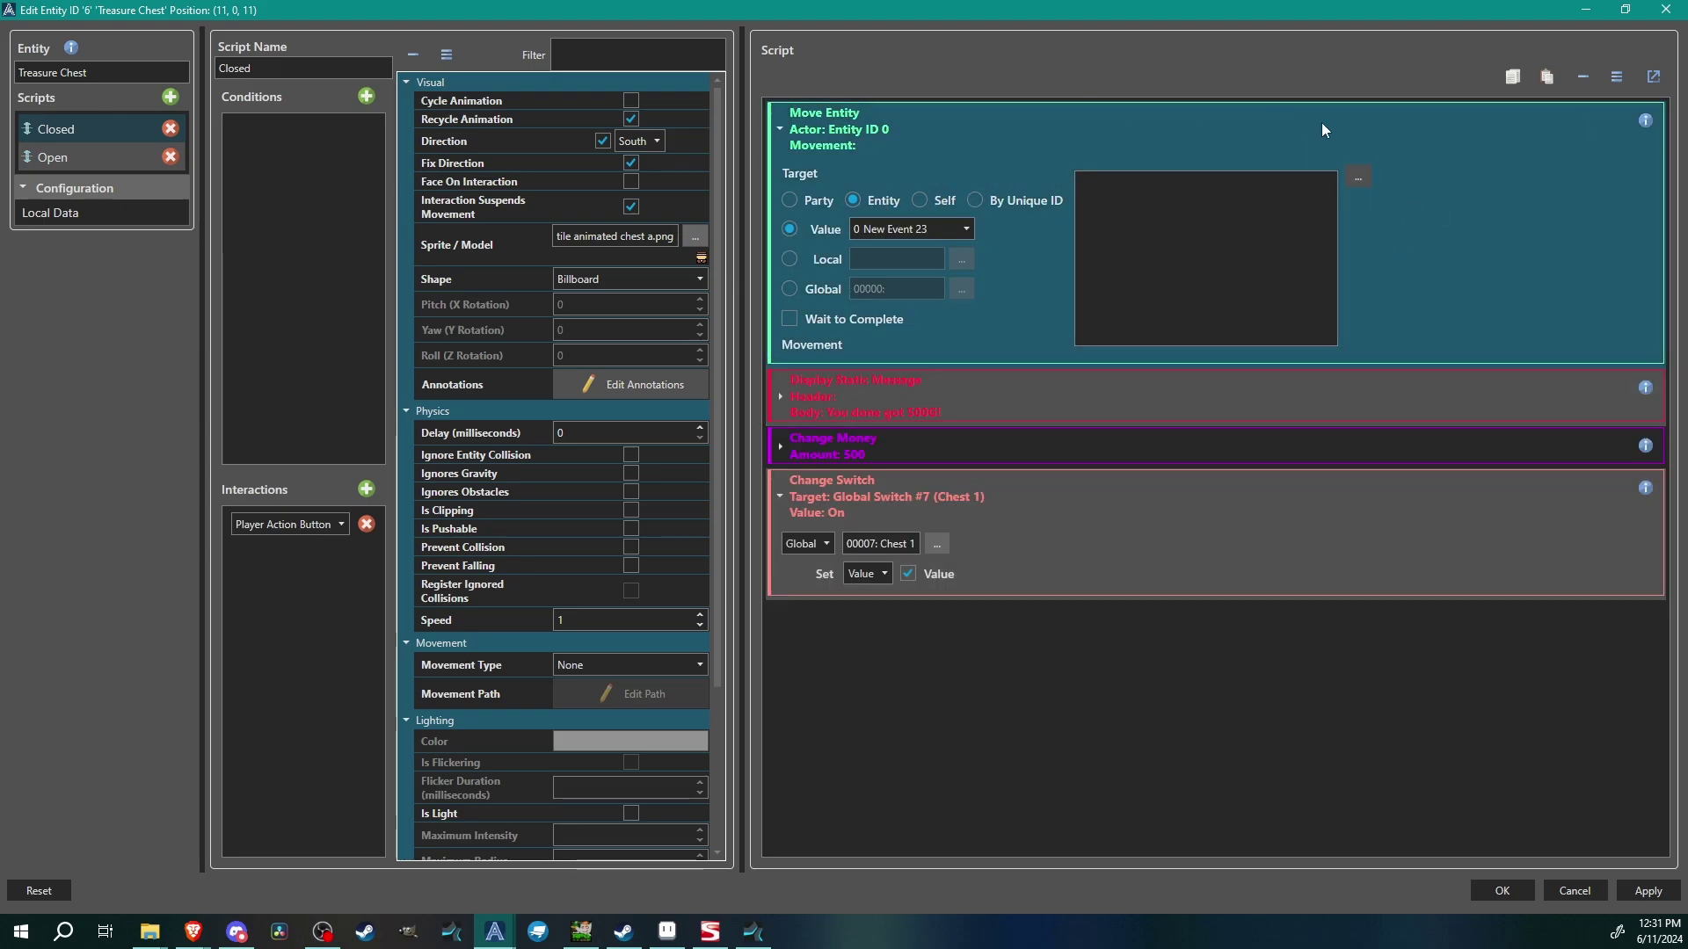
left_click(920, 201)
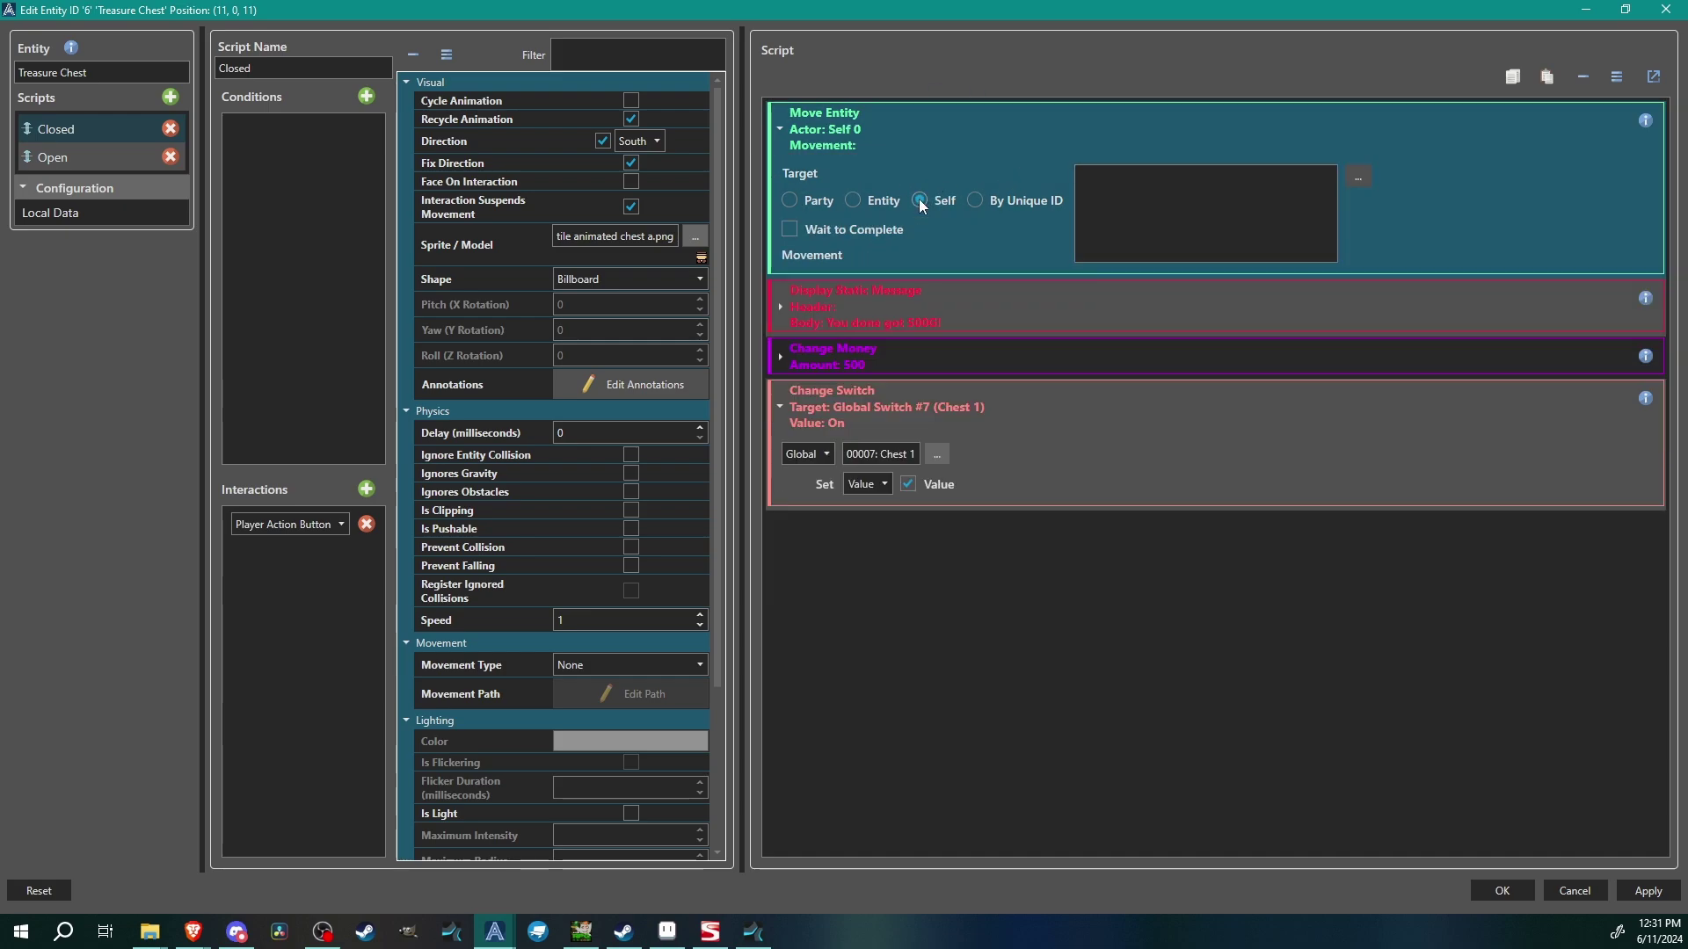
- Add a Change Sprite / Model movement step using tile animated chest a.png
left_click(1357, 179)
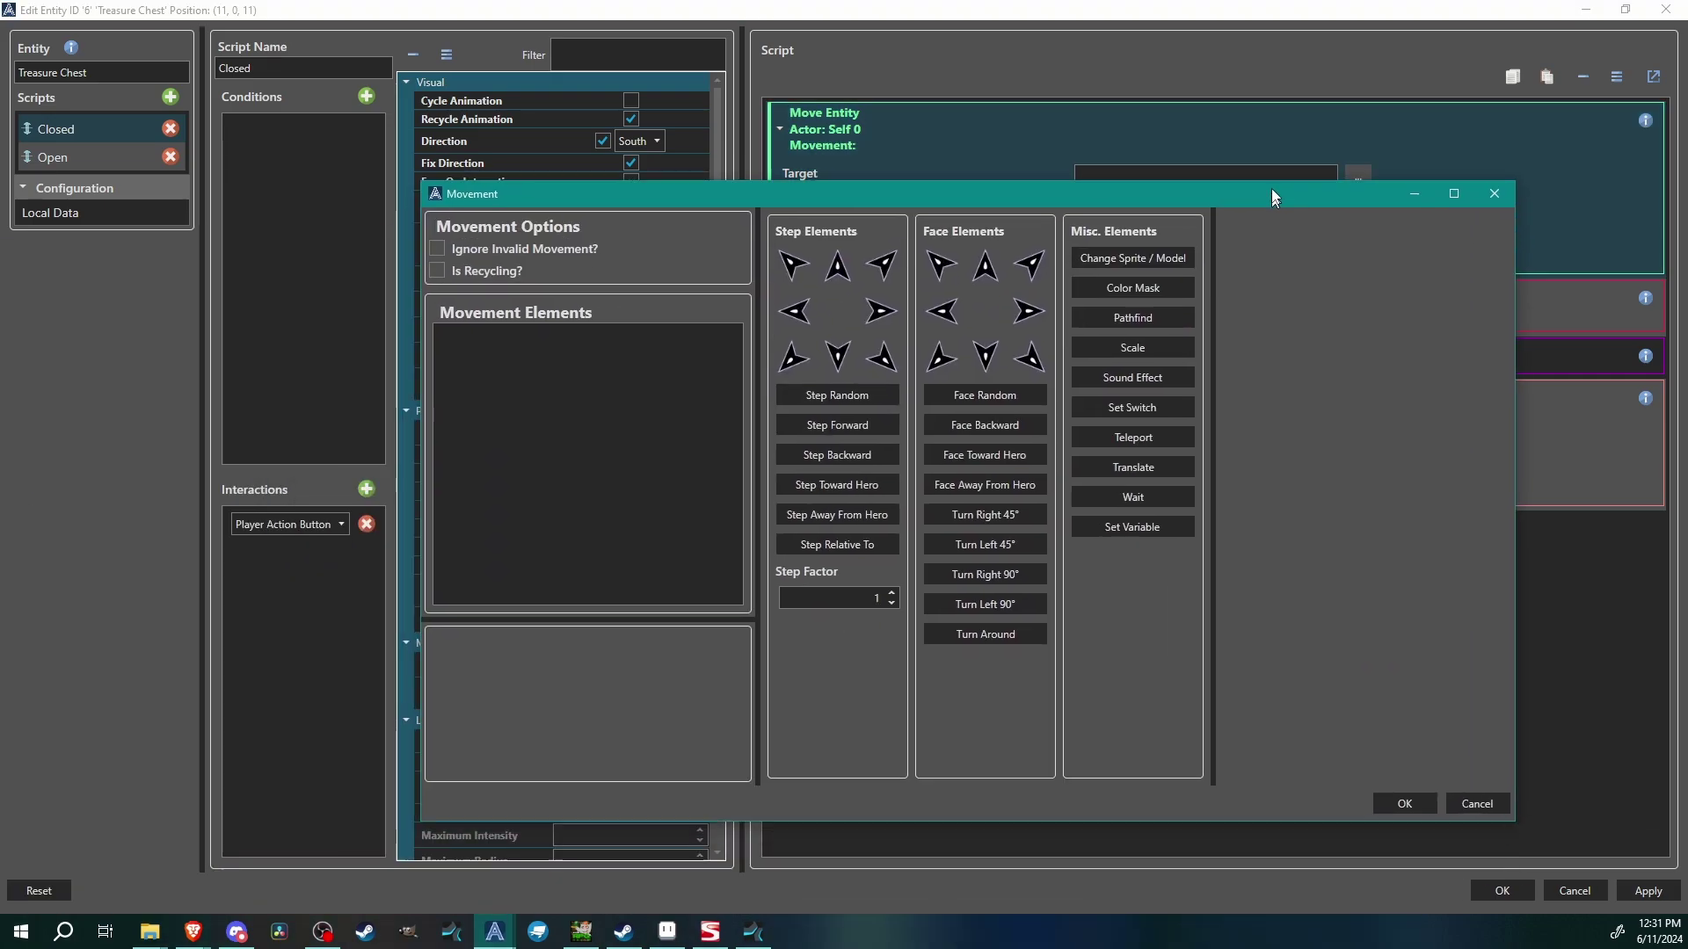
left_click_drag(1271, 188, 1148, 183)
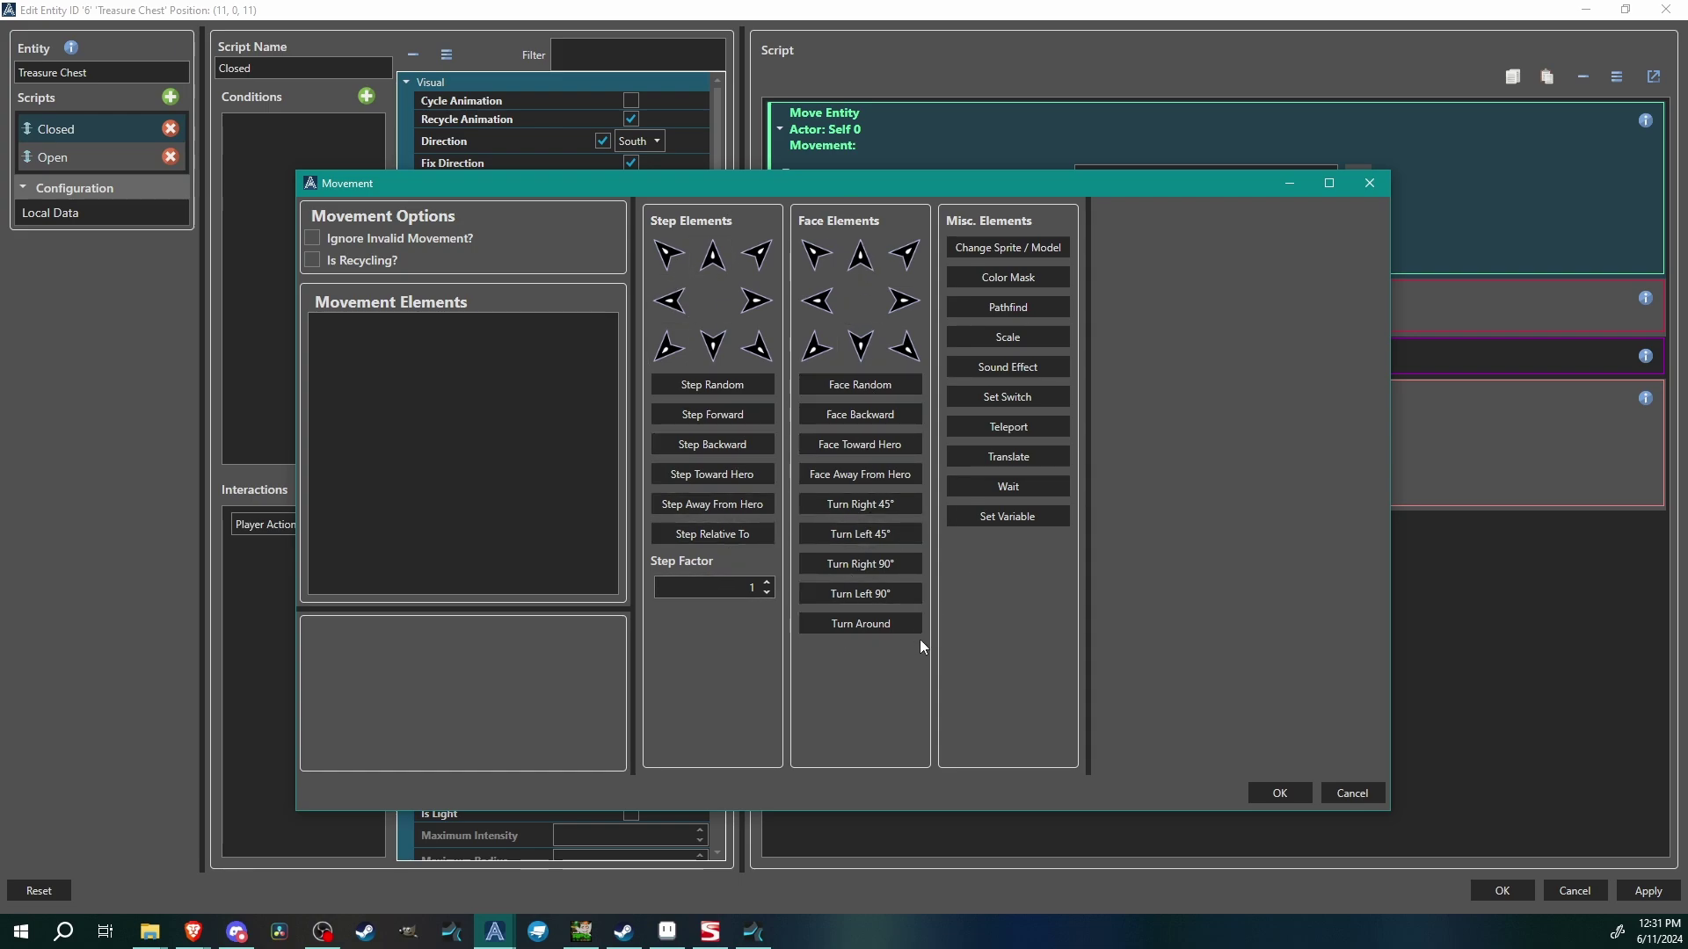
left_click(1032, 247)
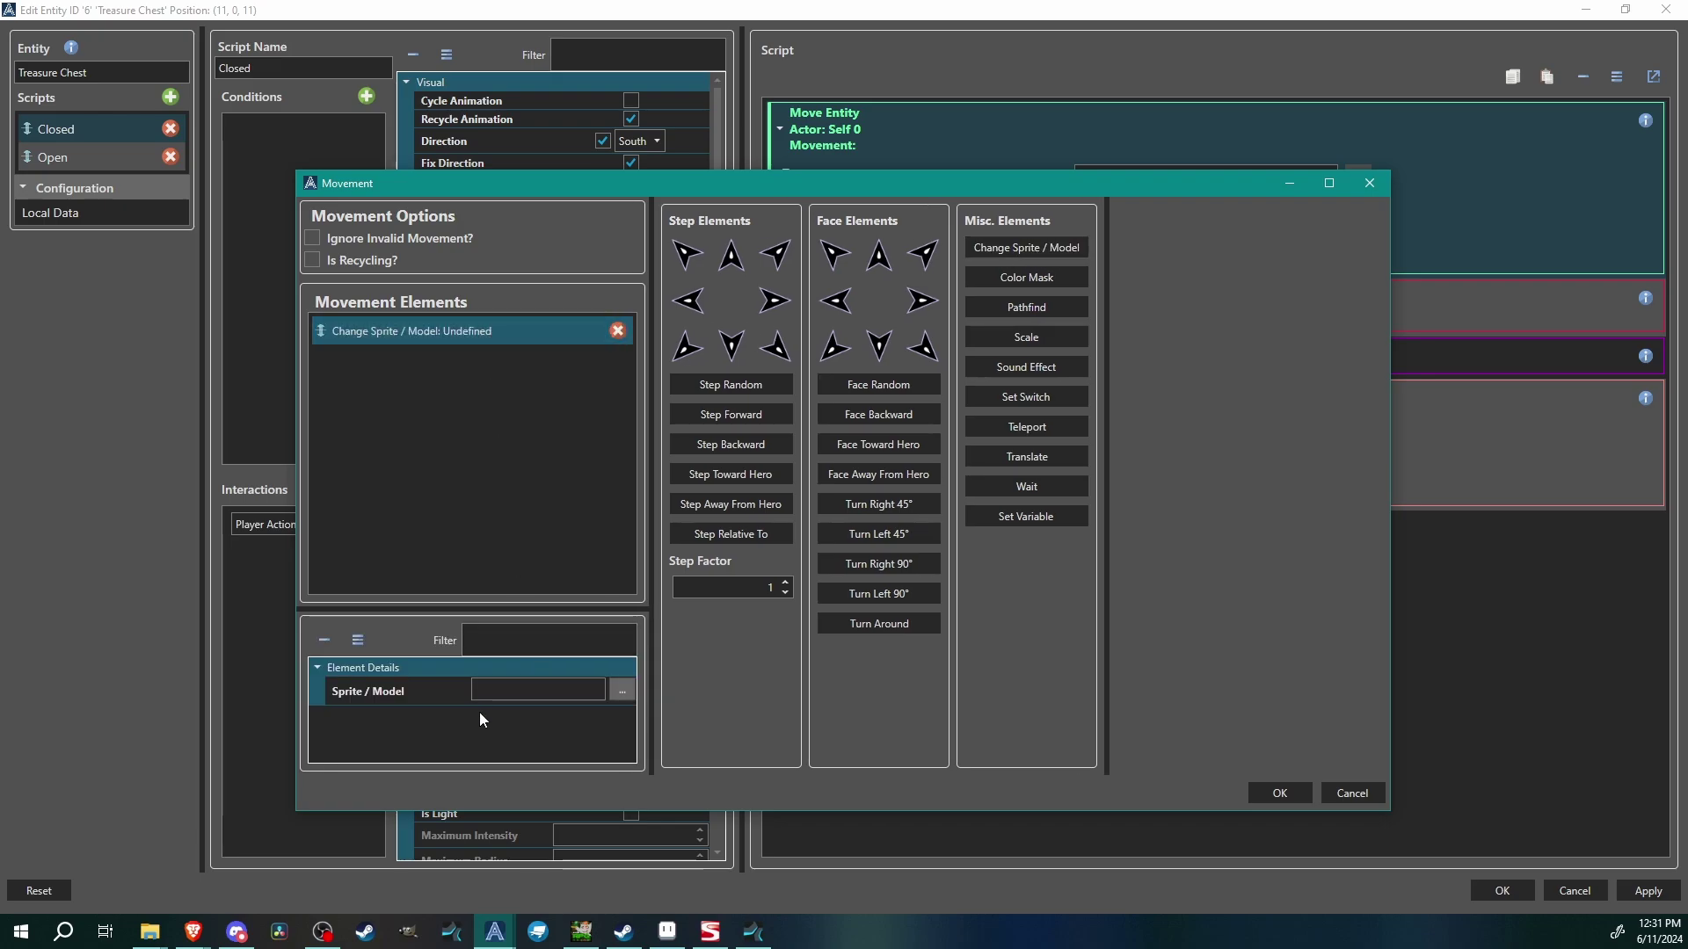
left_click(622, 692)
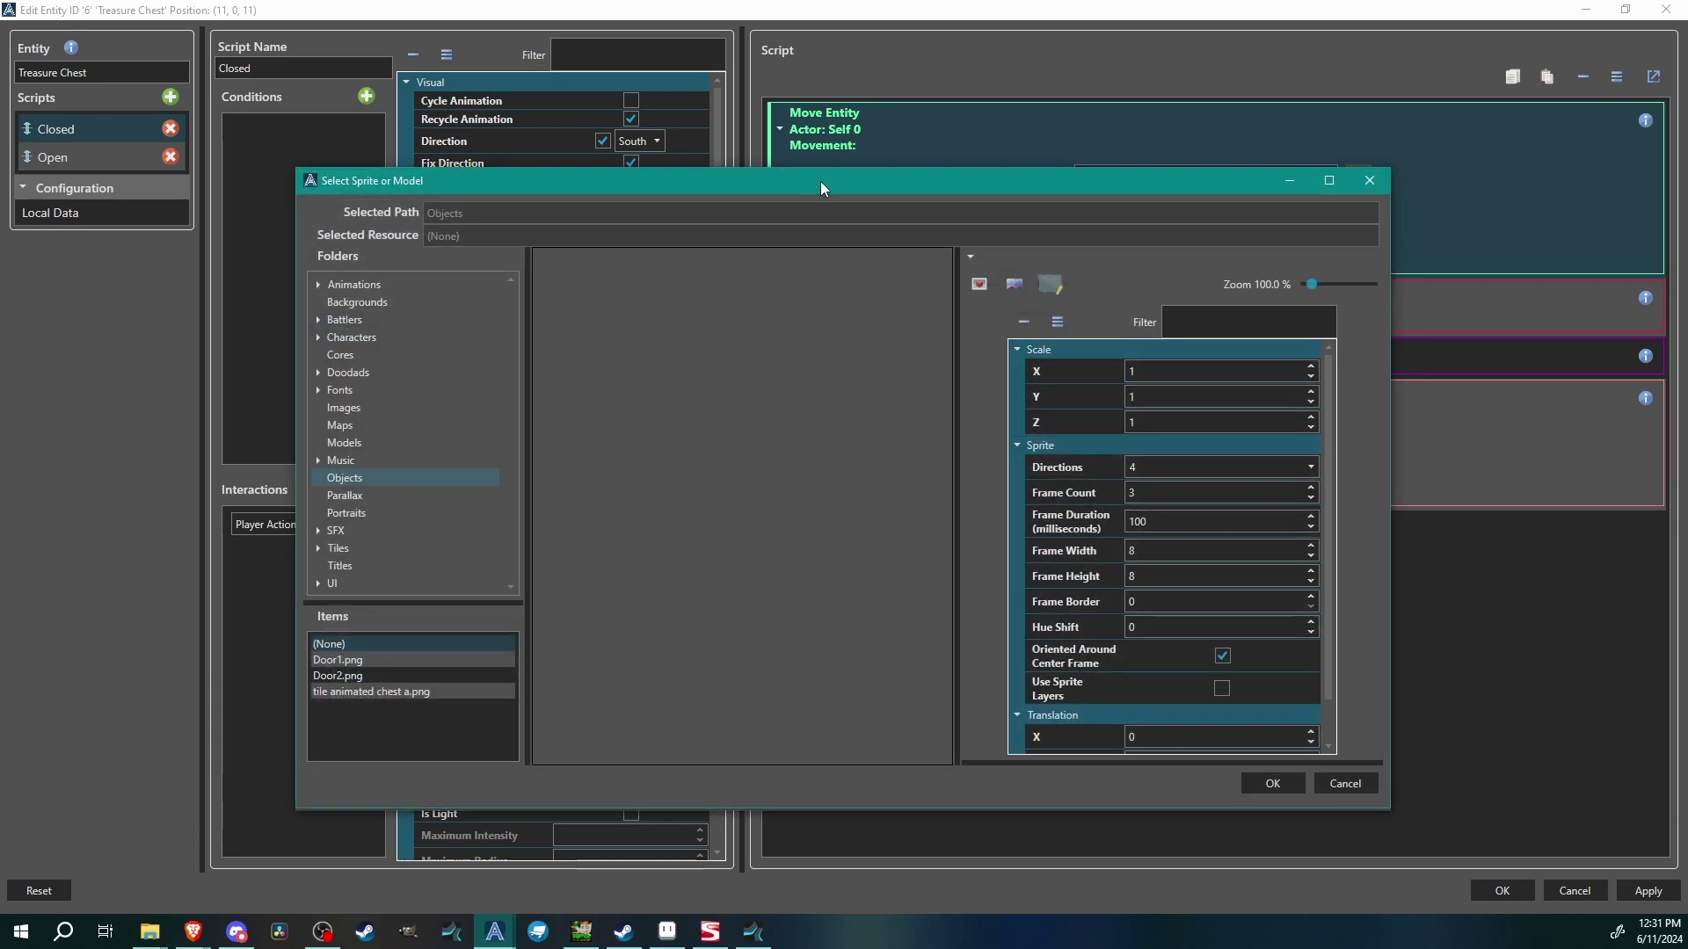
left_click(413, 692)
- Set that sprite to 1 direction, 16×16 frames, showing the second chest frame
left_click_drag(1311, 284, 1351, 284)
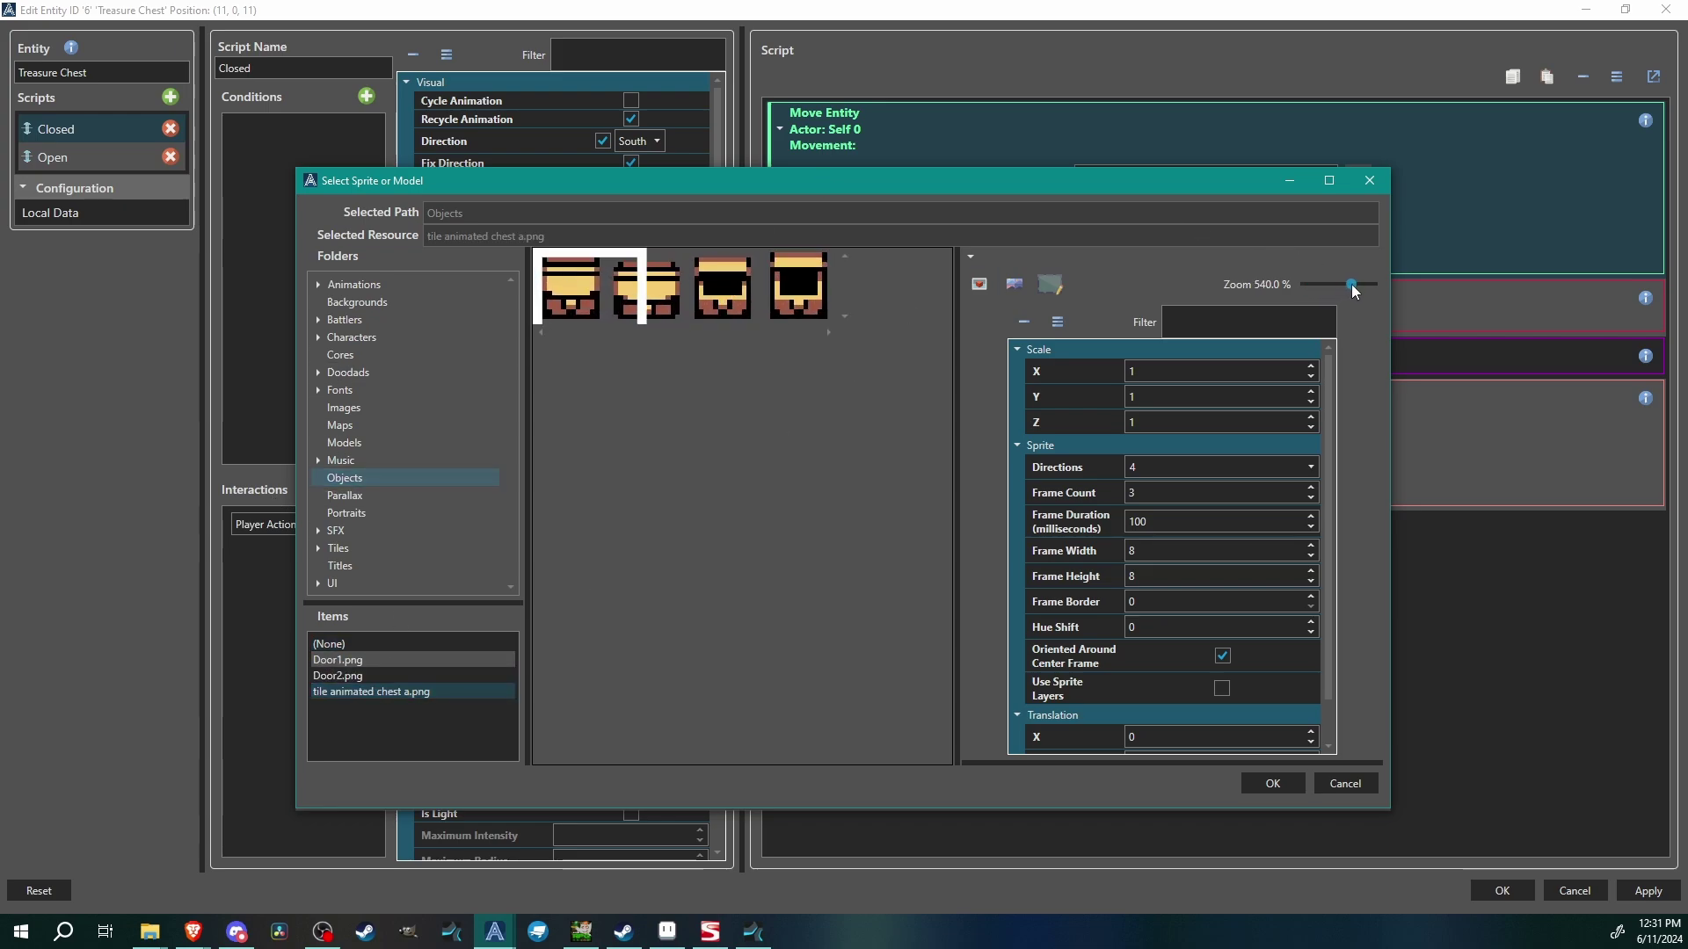
left_click(1190, 464)
left_click(1169, 483)
scroll(1161, 490, "down", 2)
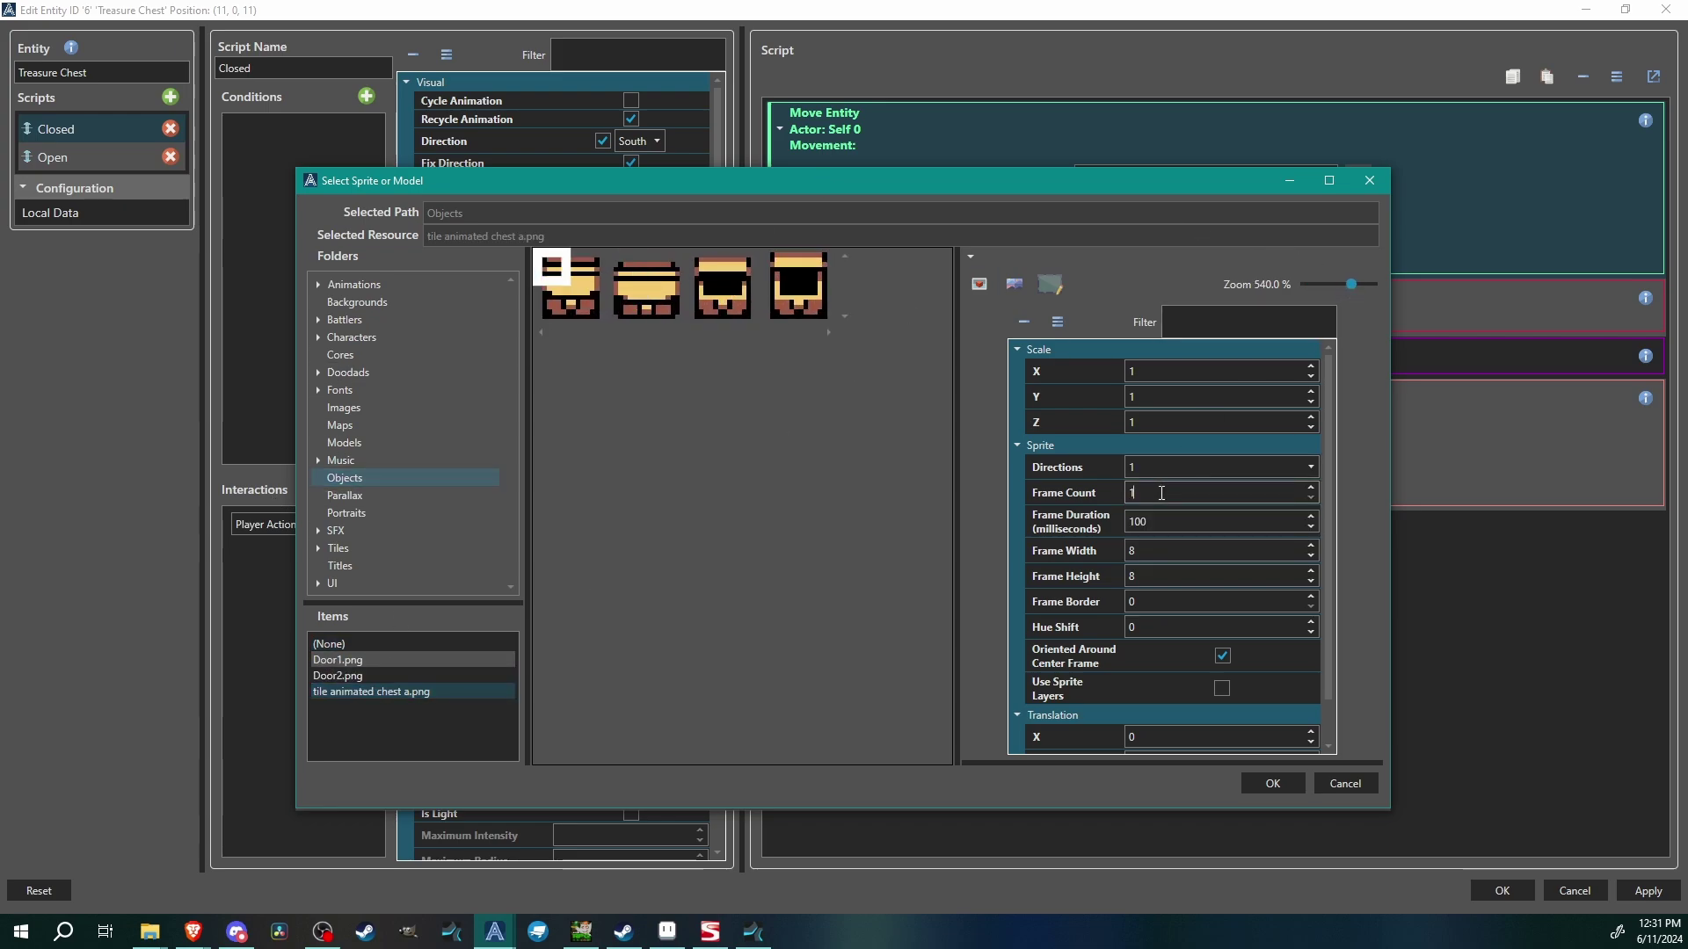
double_click(1173, 551)
type("16")
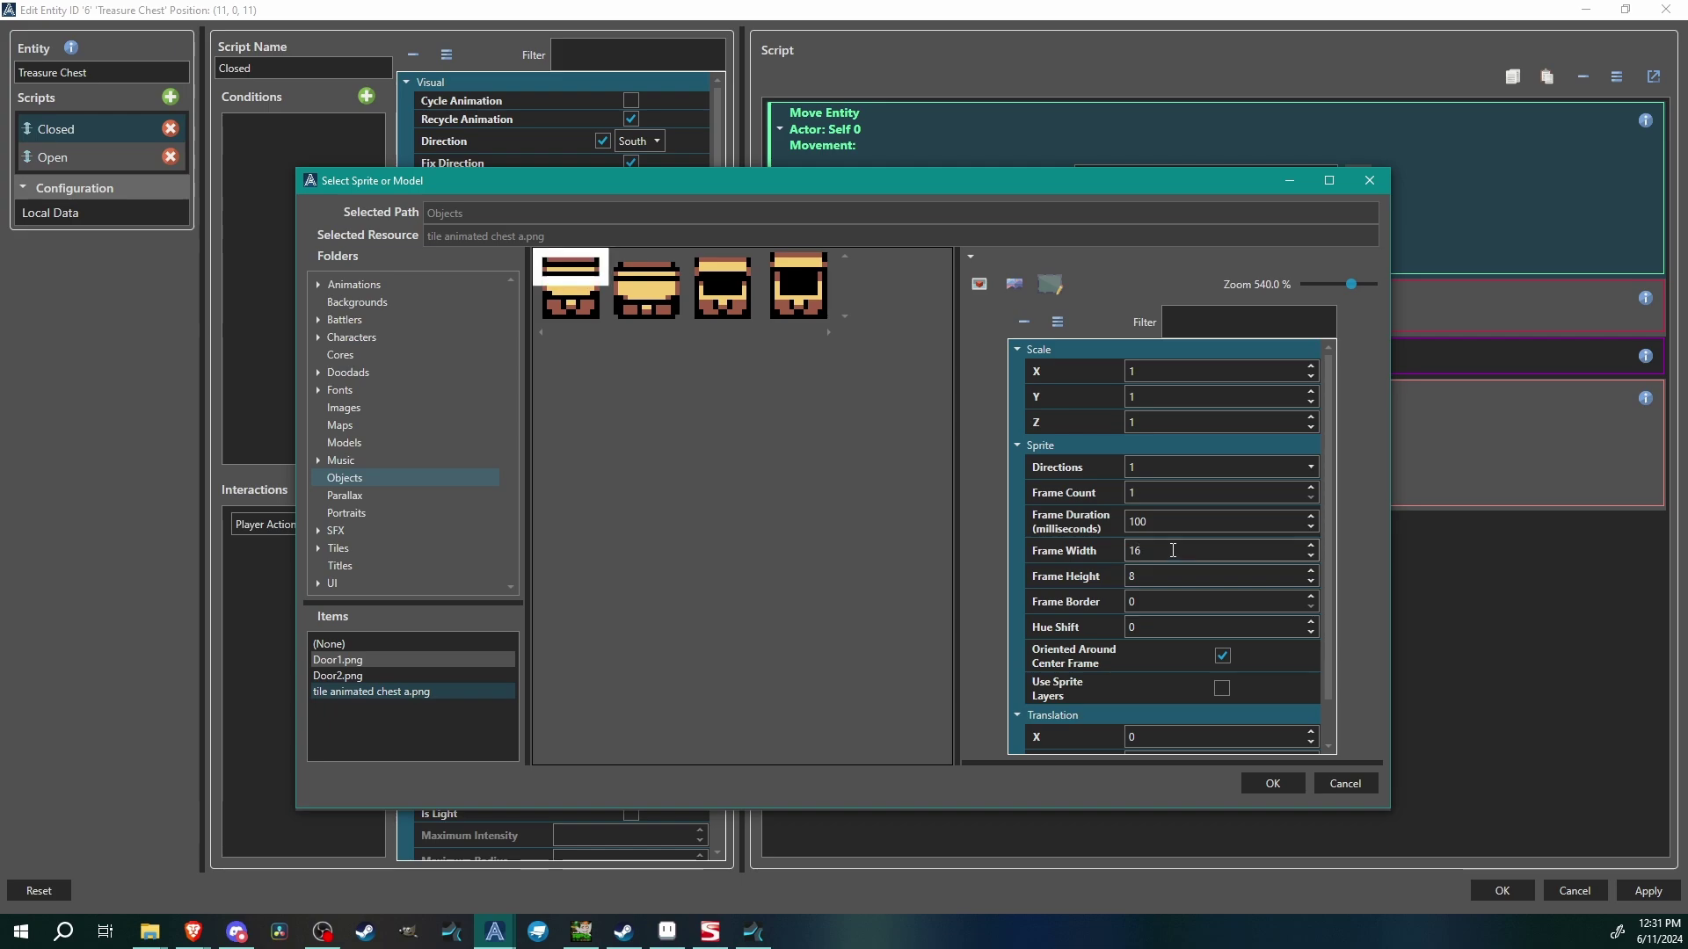
type("16")
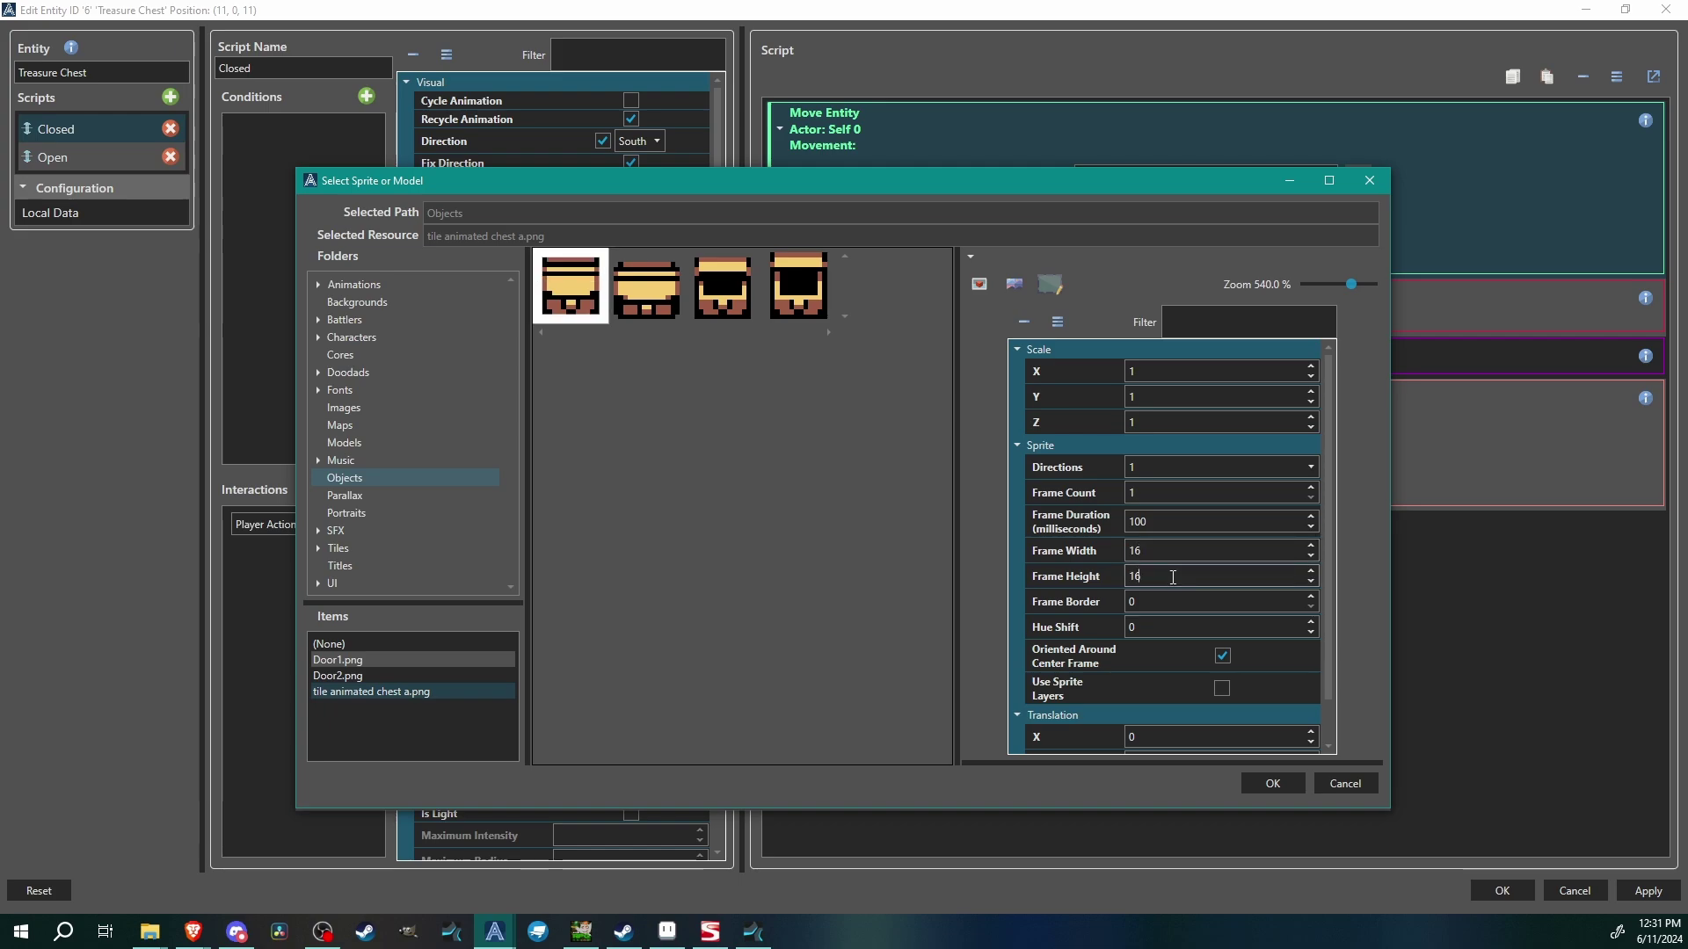
left_click(666, 302)
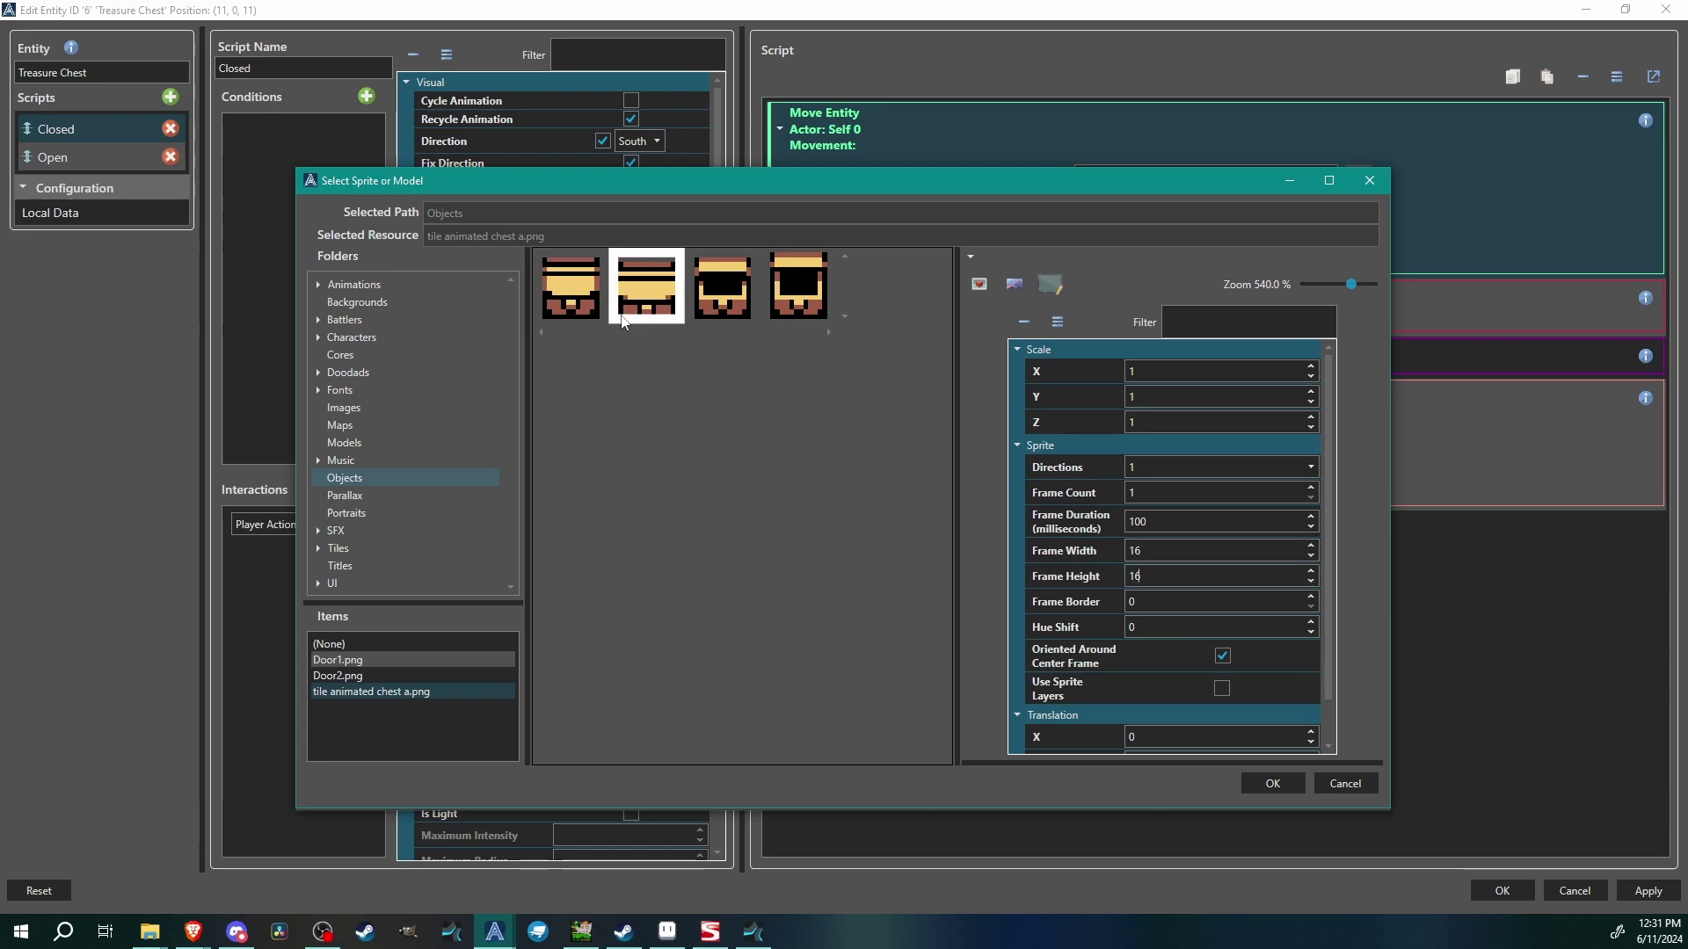
- Confirm frame 2, then paste a copy of the sprite step set to the third chest frame
left_click(1273, 783)
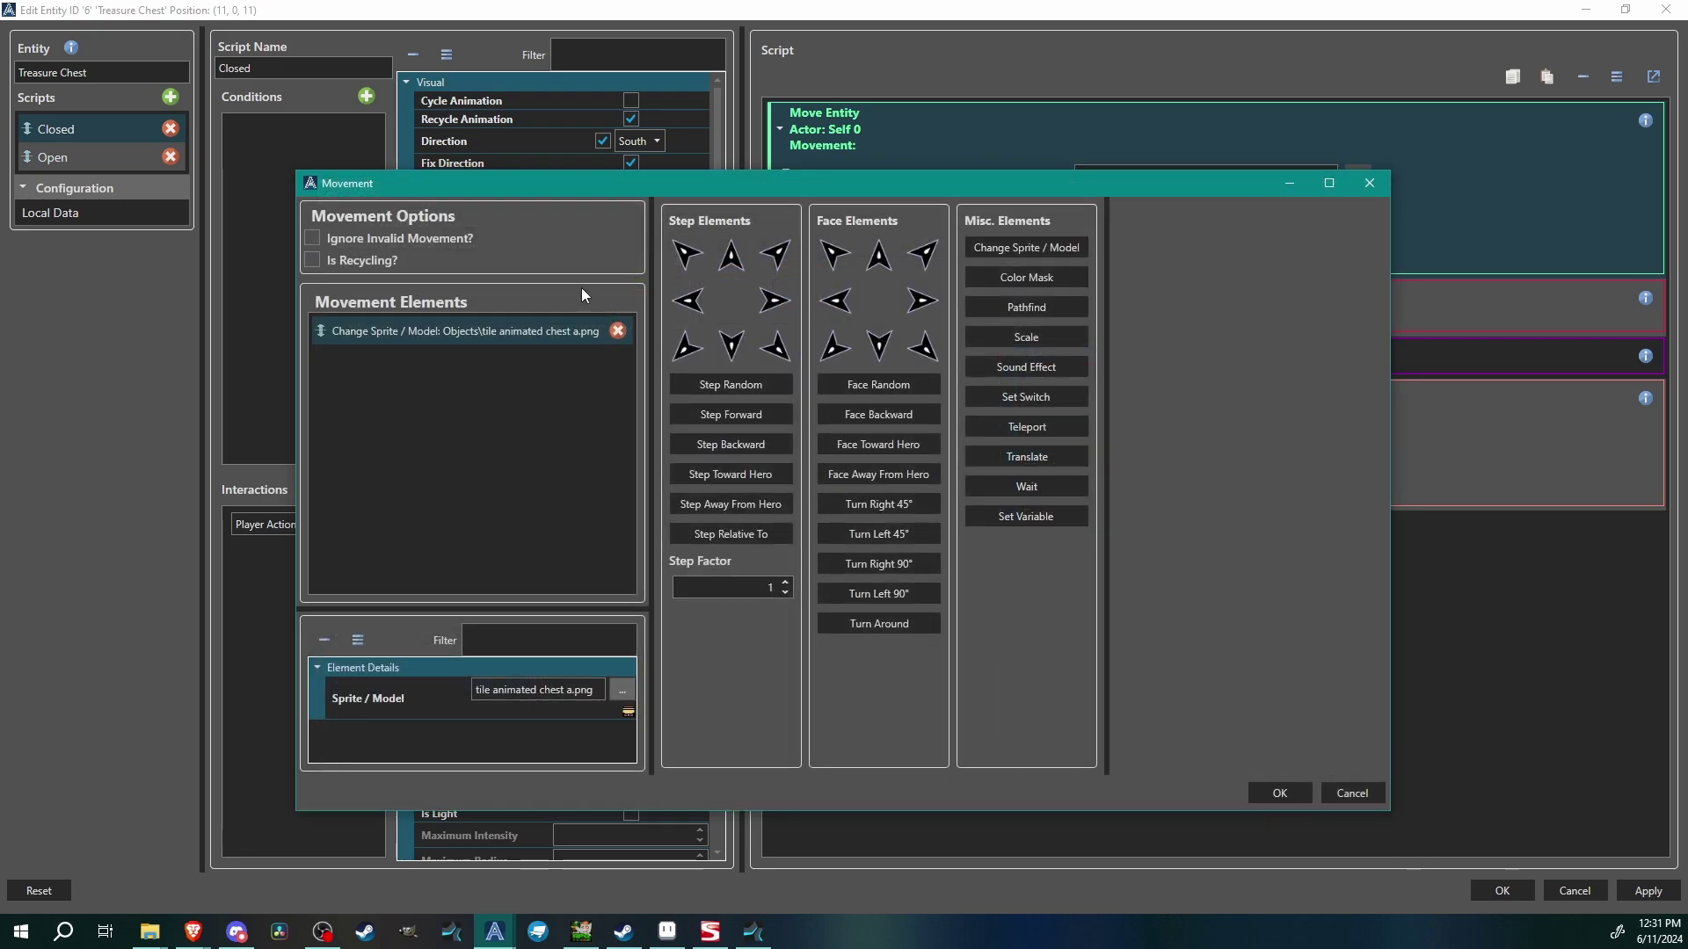
right_click(419, 334)
left_click(427, 348)
right_click(425, 374)
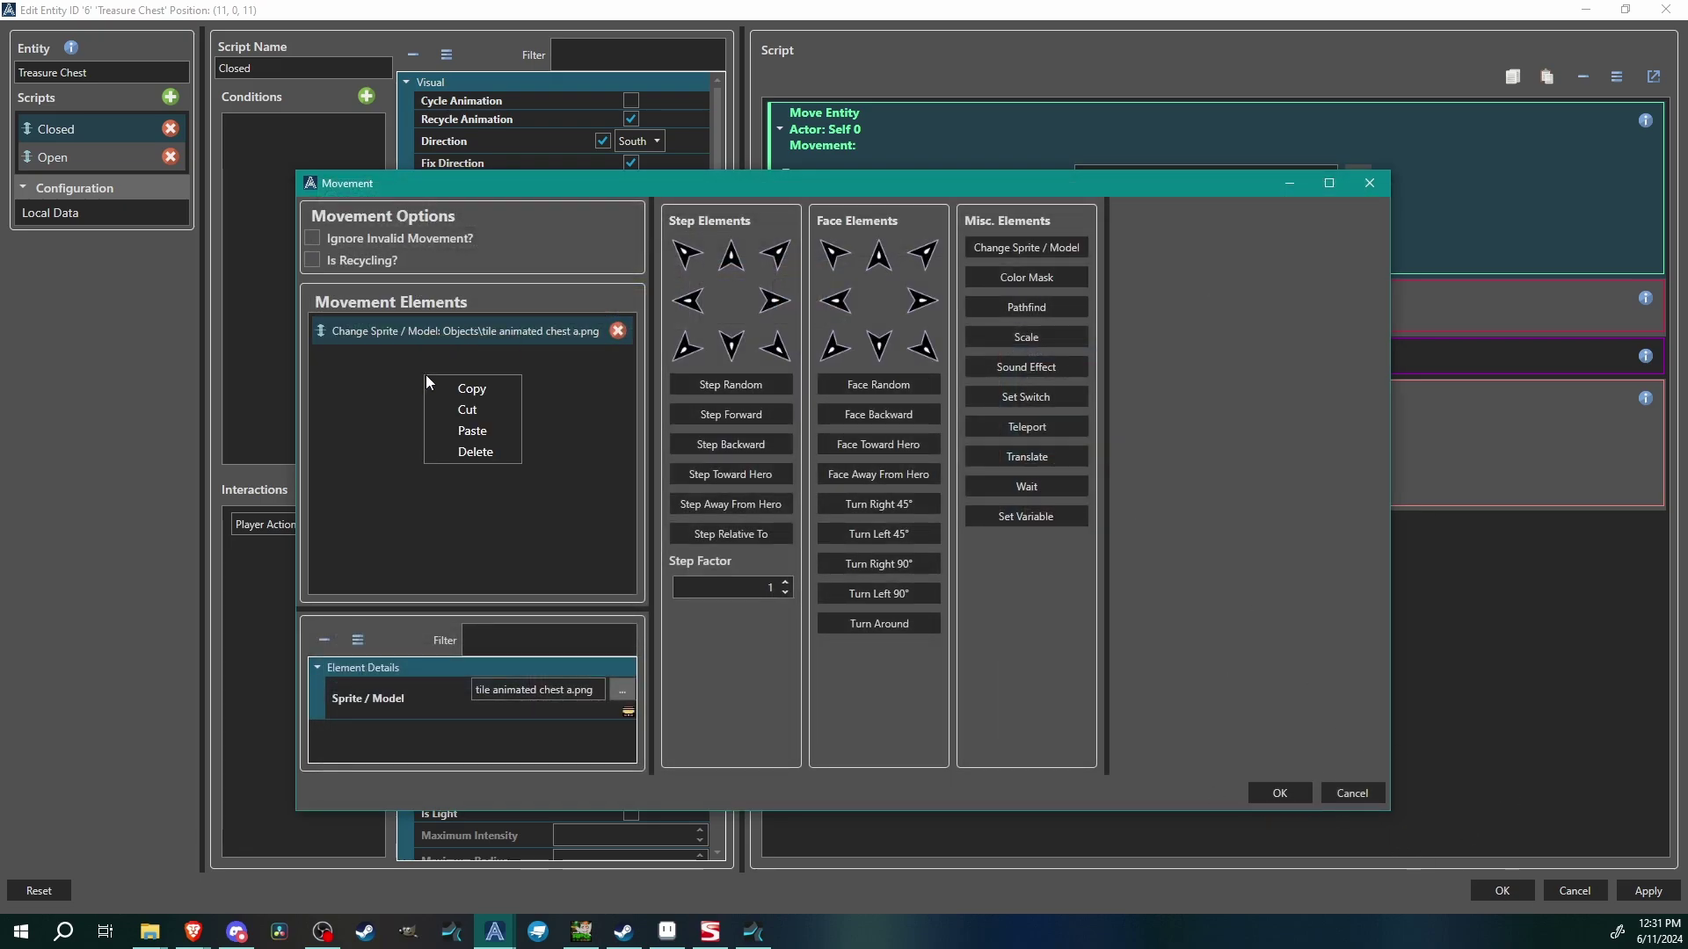
left_click(479, 430)
left_click(622, 692)
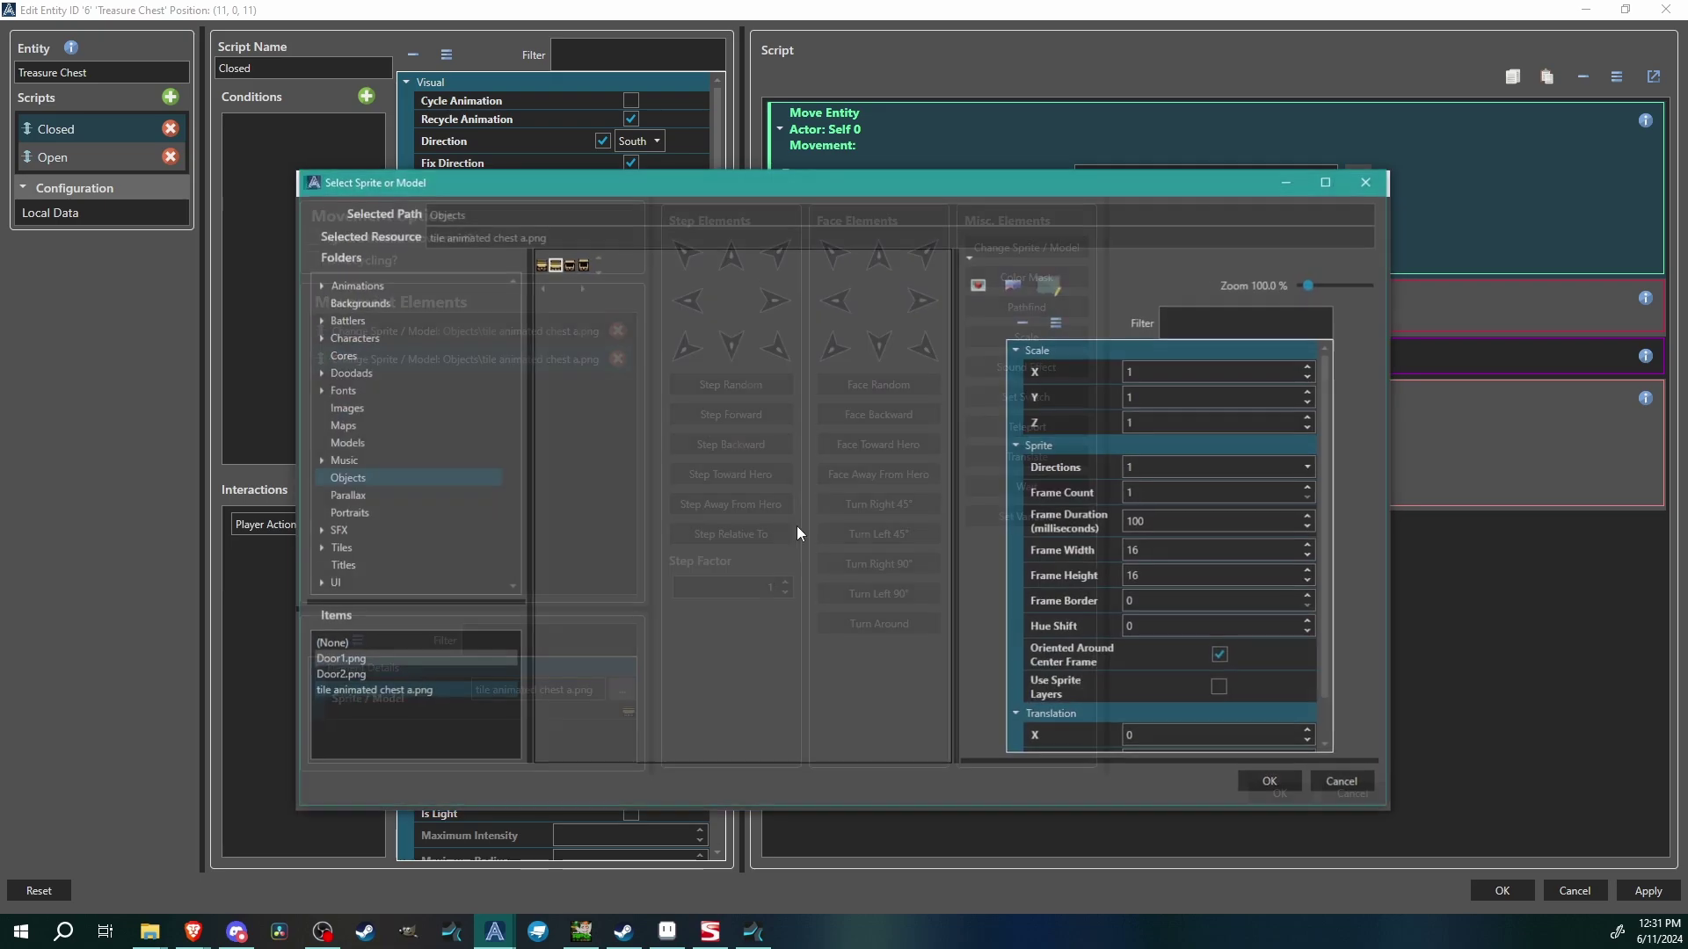
left_click_drag(1311, 284, 1352, 284)
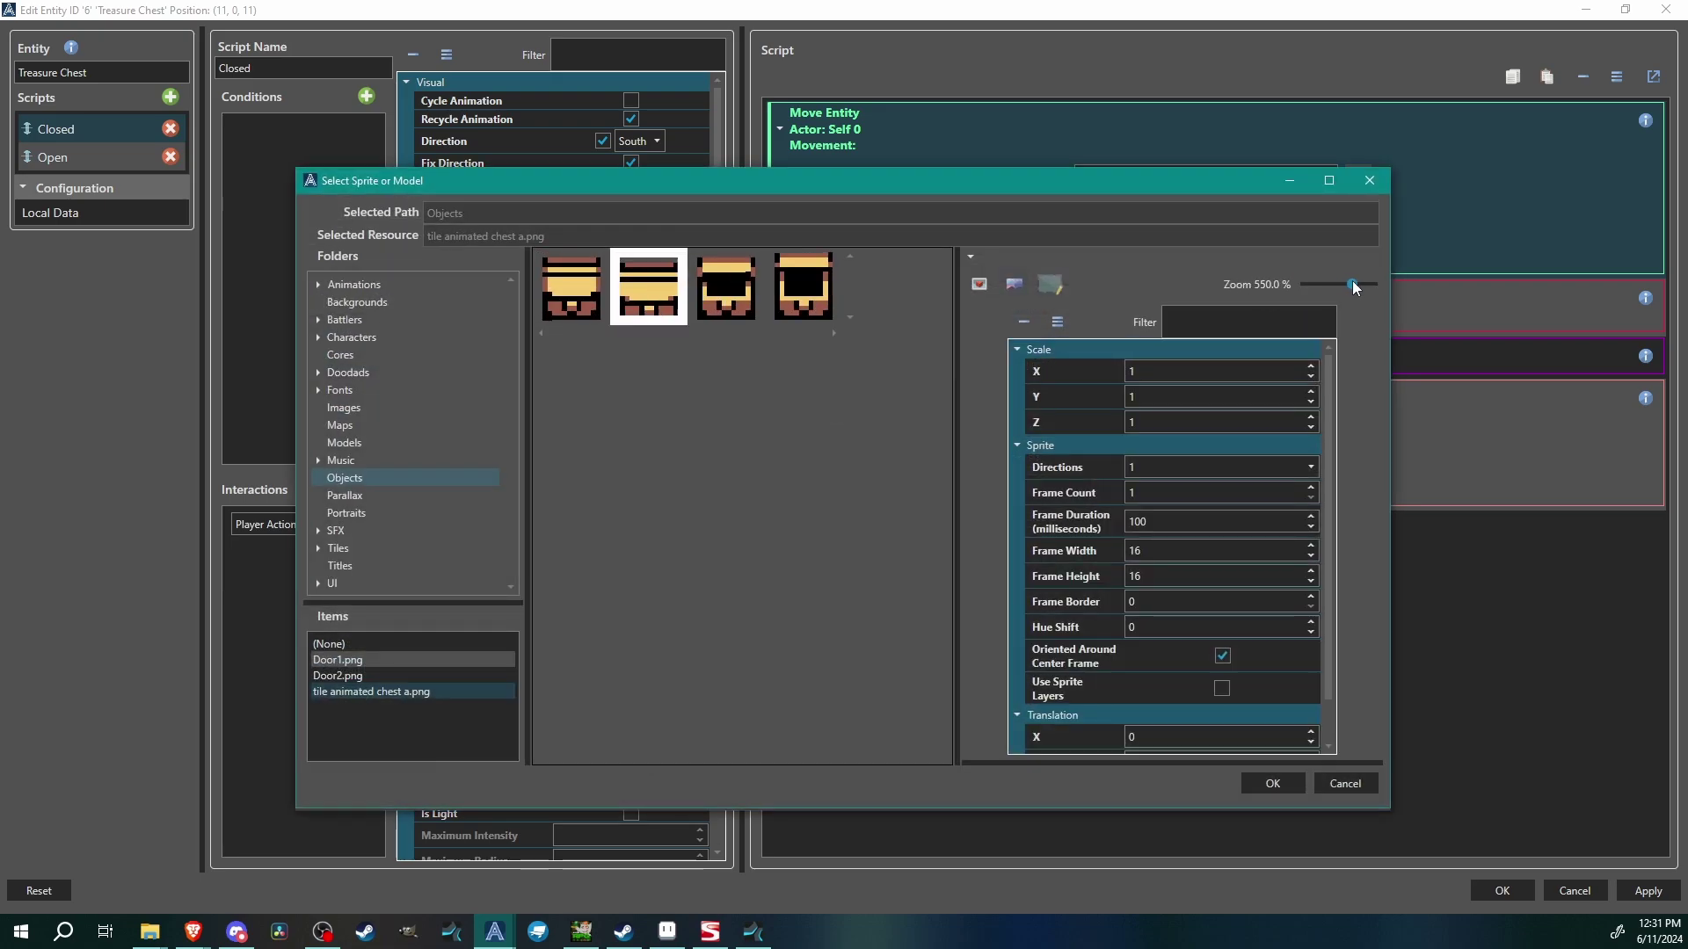
left_click(728, 284)
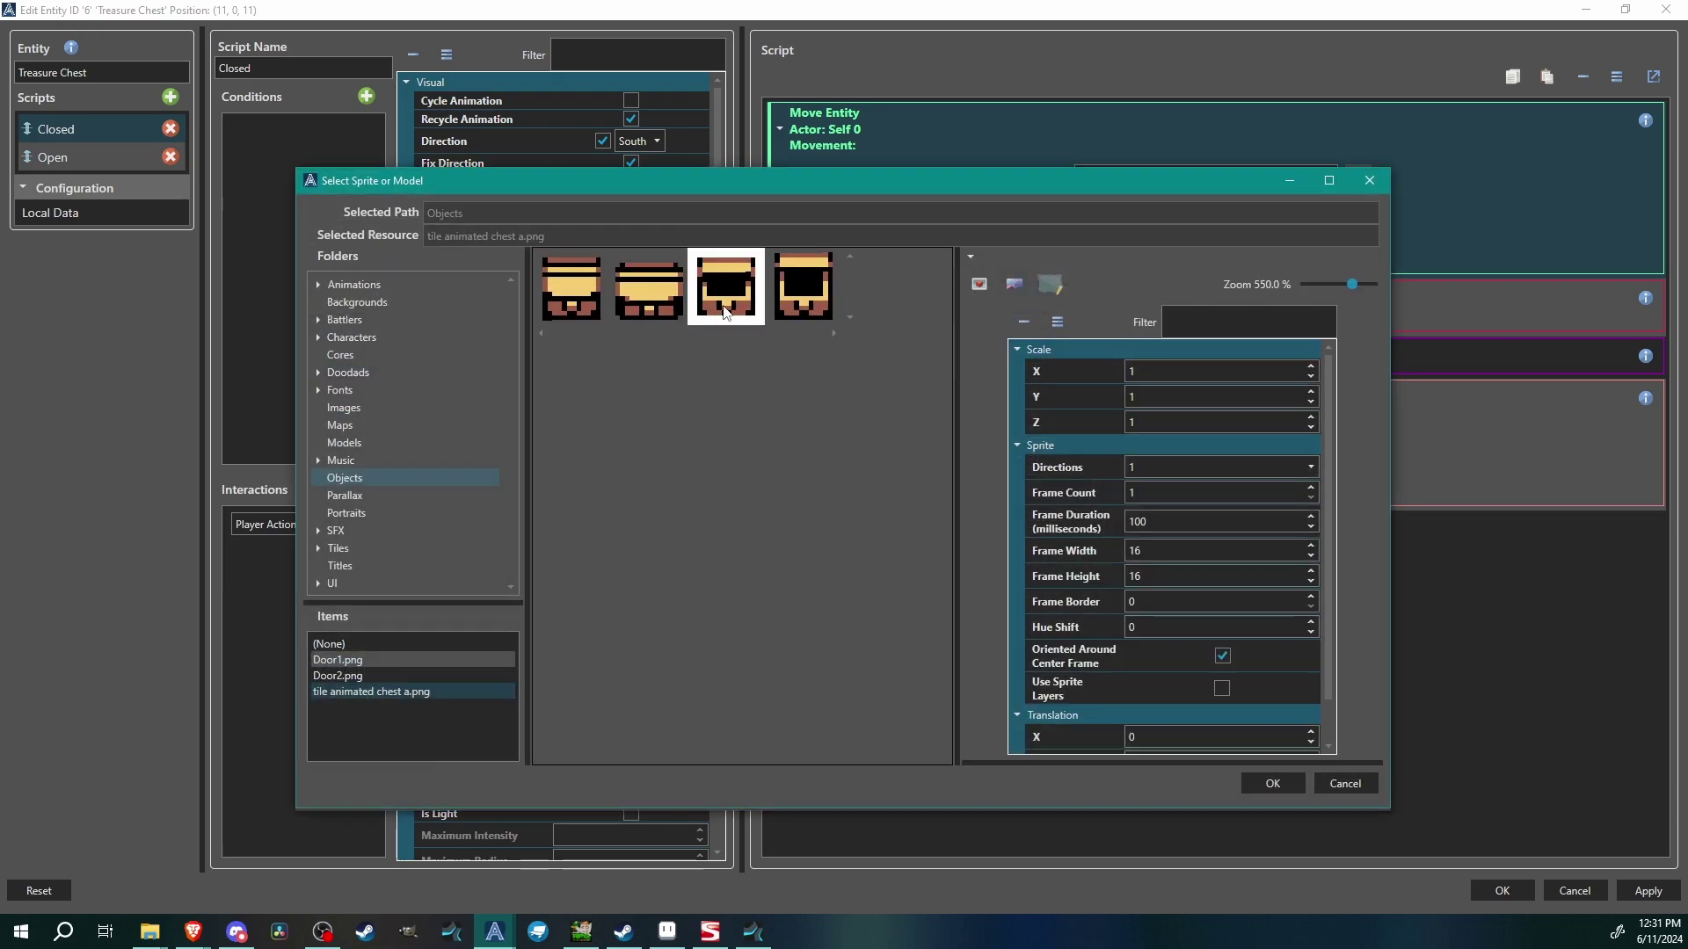
left_click(1272, 783)
- Paste another copy of the sprite step and set it to the fourth chest frame
right_click(434, 362)
left_click(449, 378)
right_click(450, 387)
left_click(515, 442)
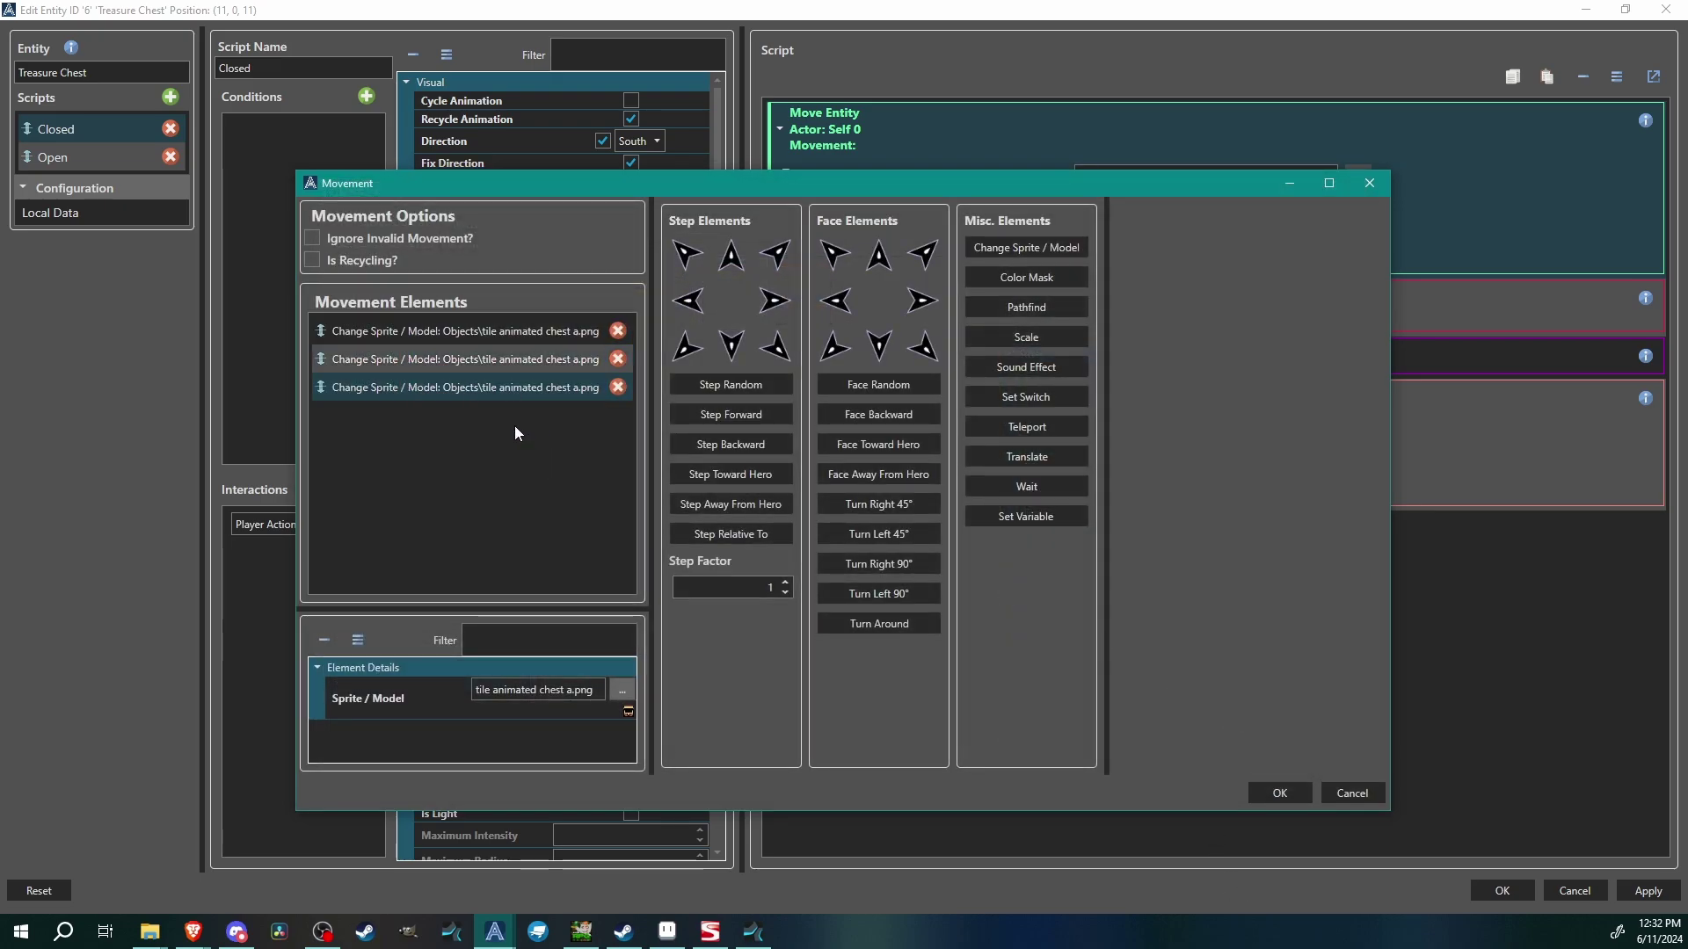
left_click(621, 691)
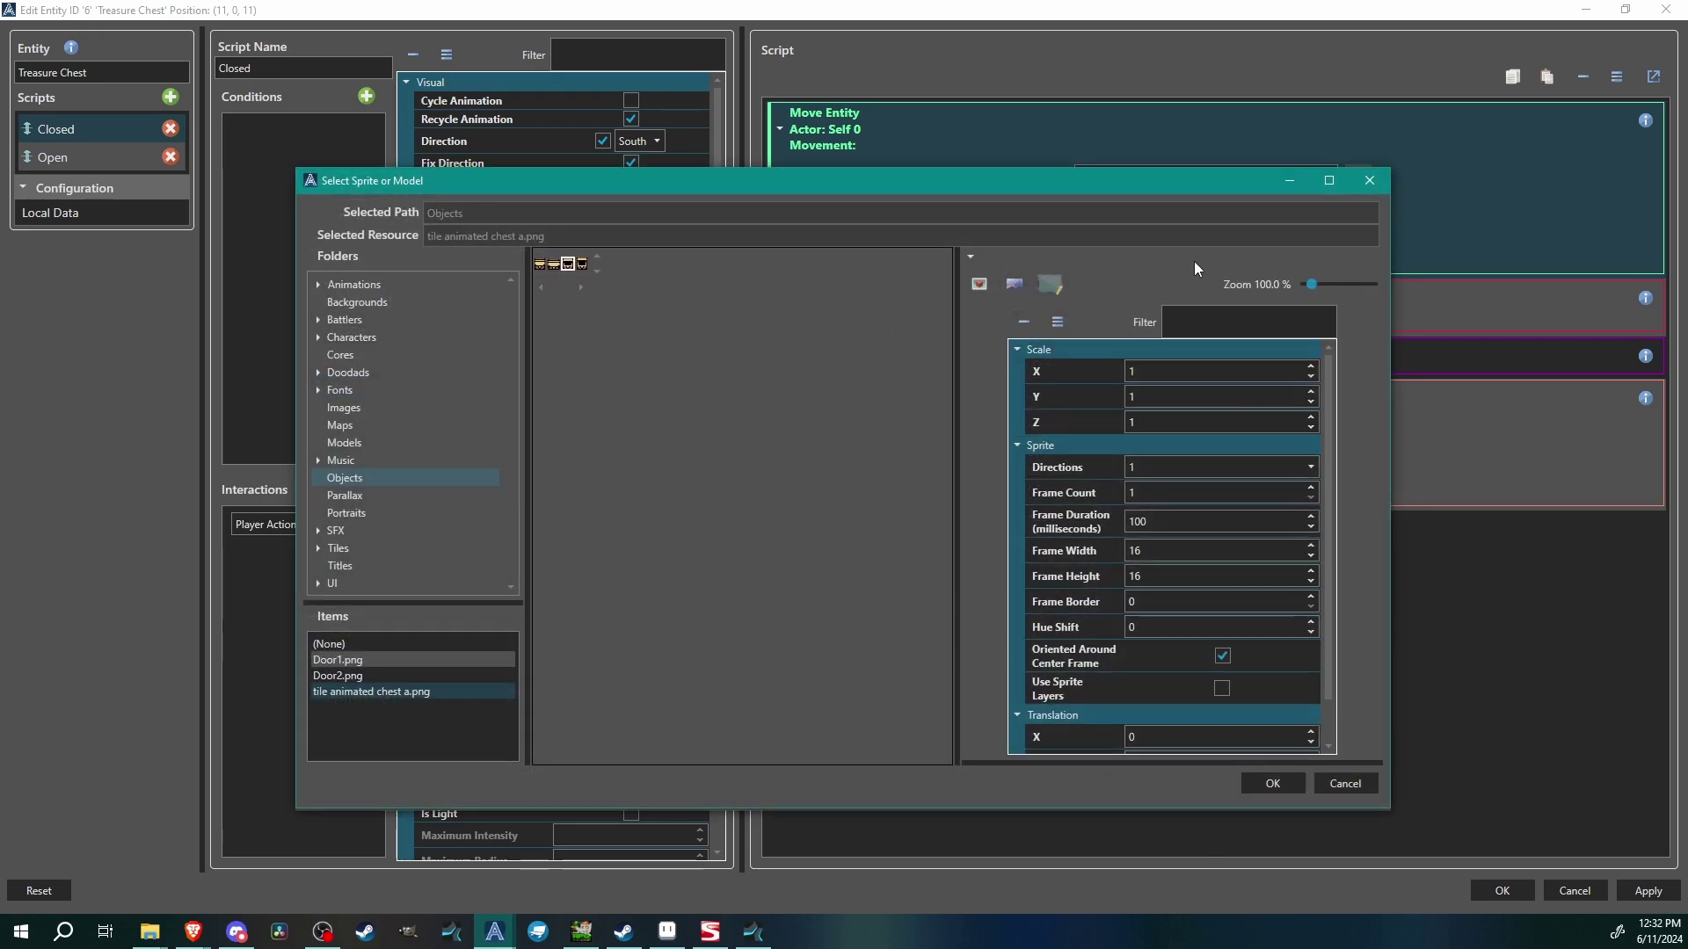
left_click_drag(1327, 292, 1351, 290)
left_click(788, 299)
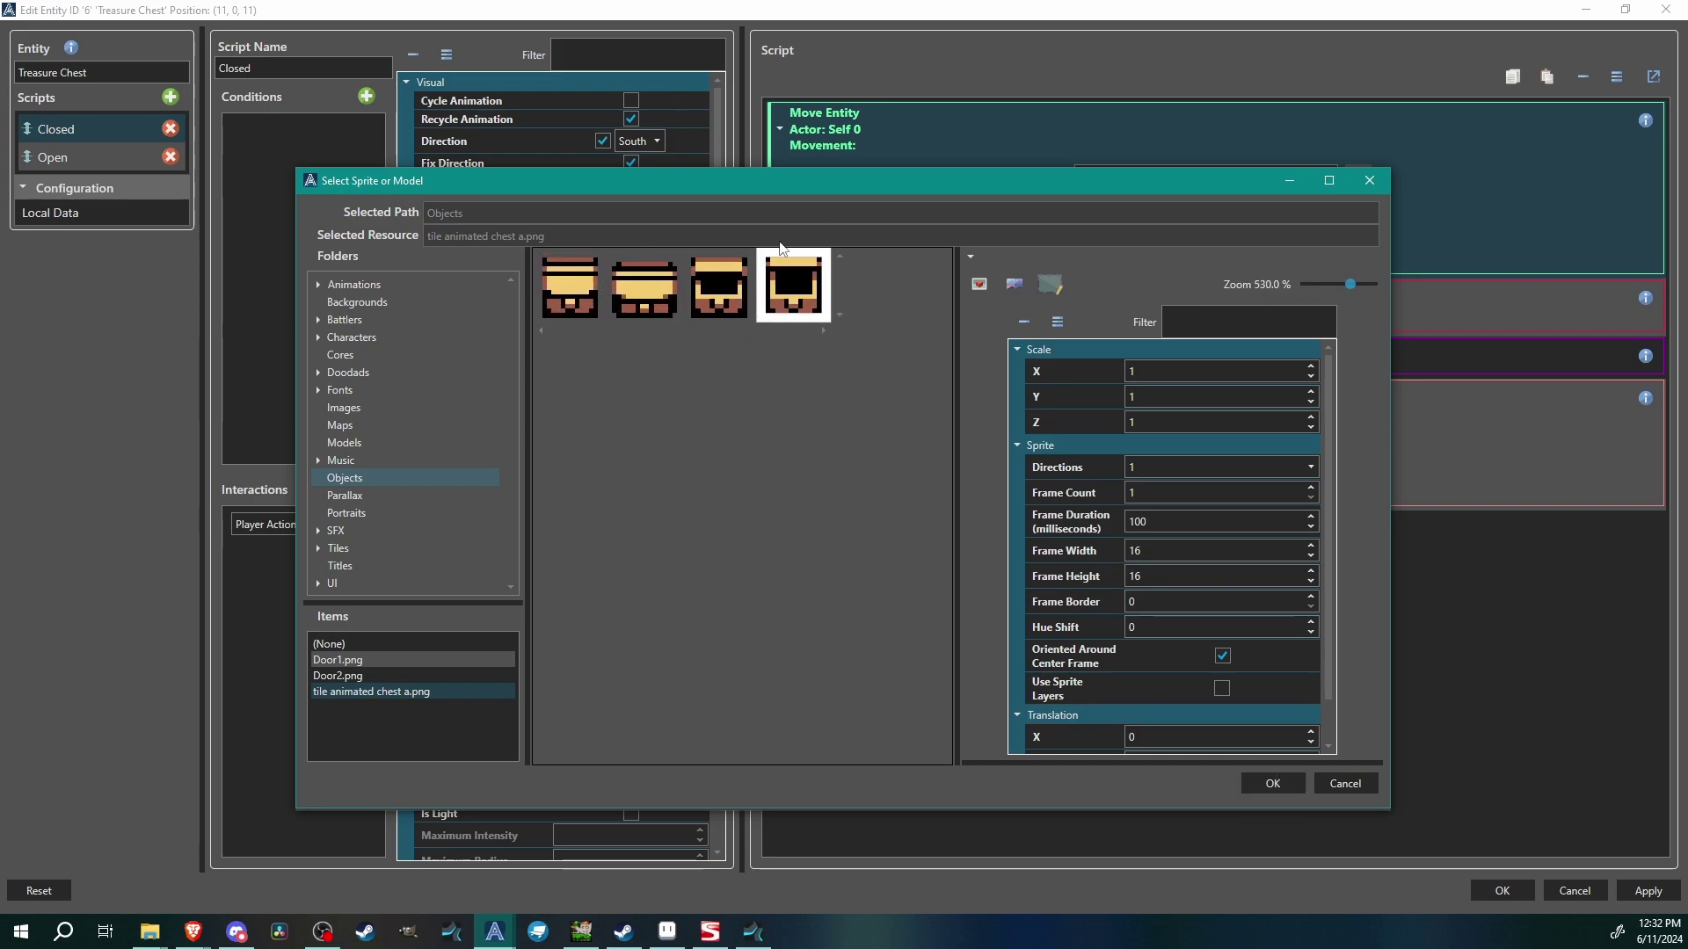
left_click_drag(895, 184, 841, 220)
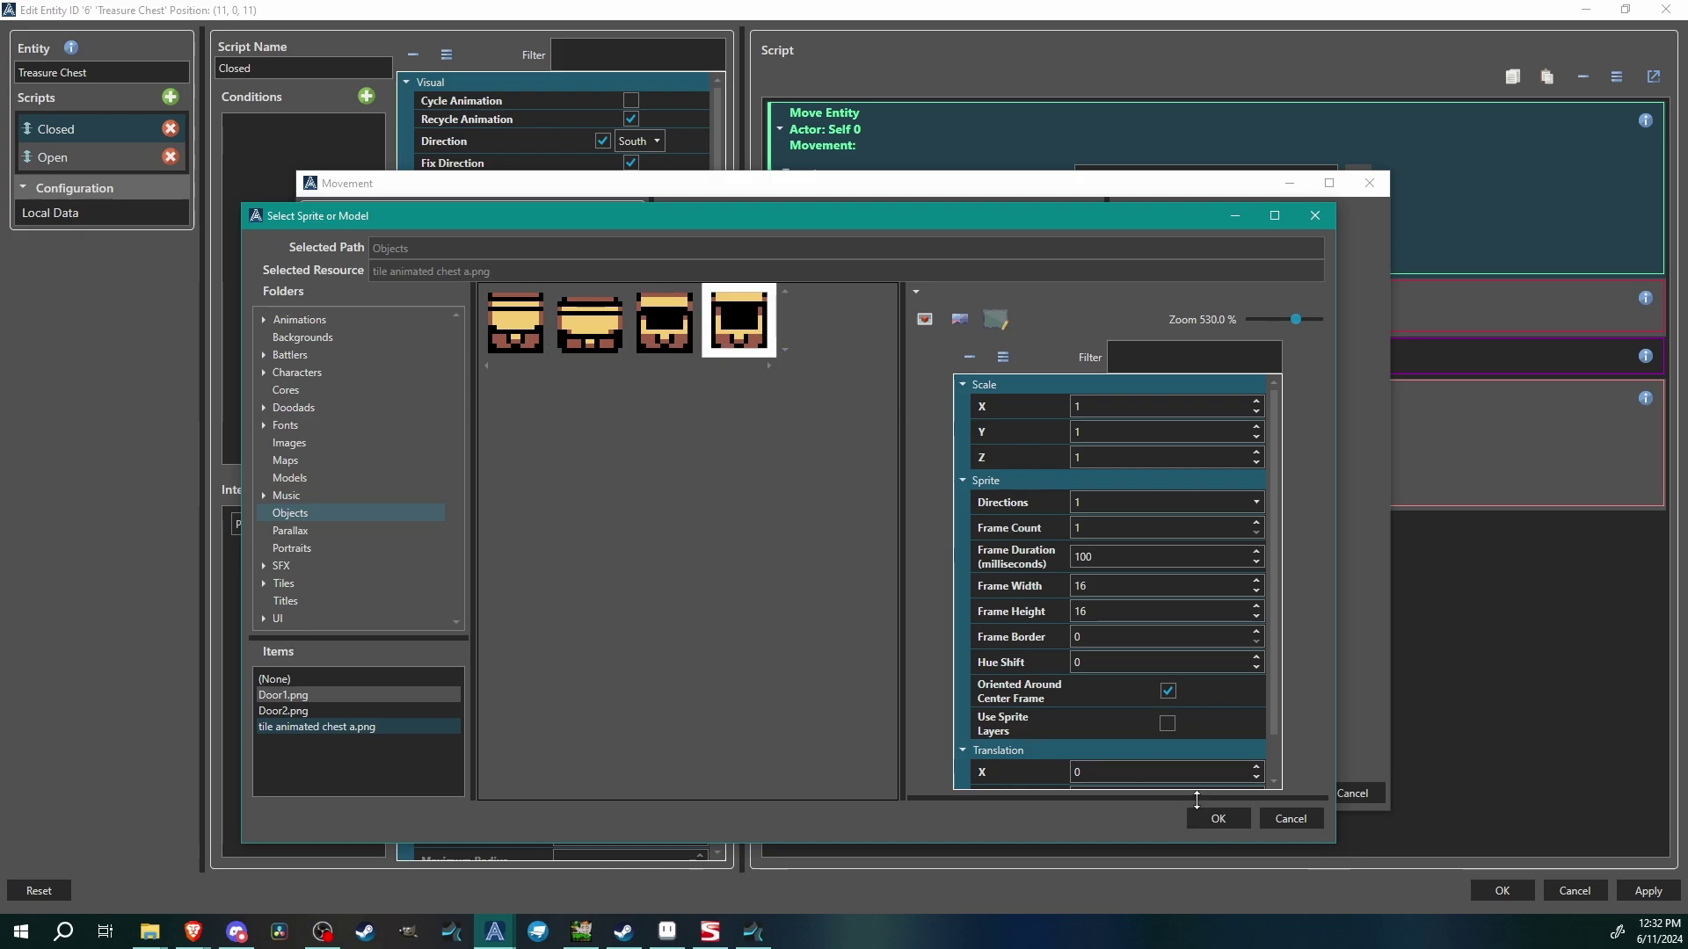
left_click(1219, 820)
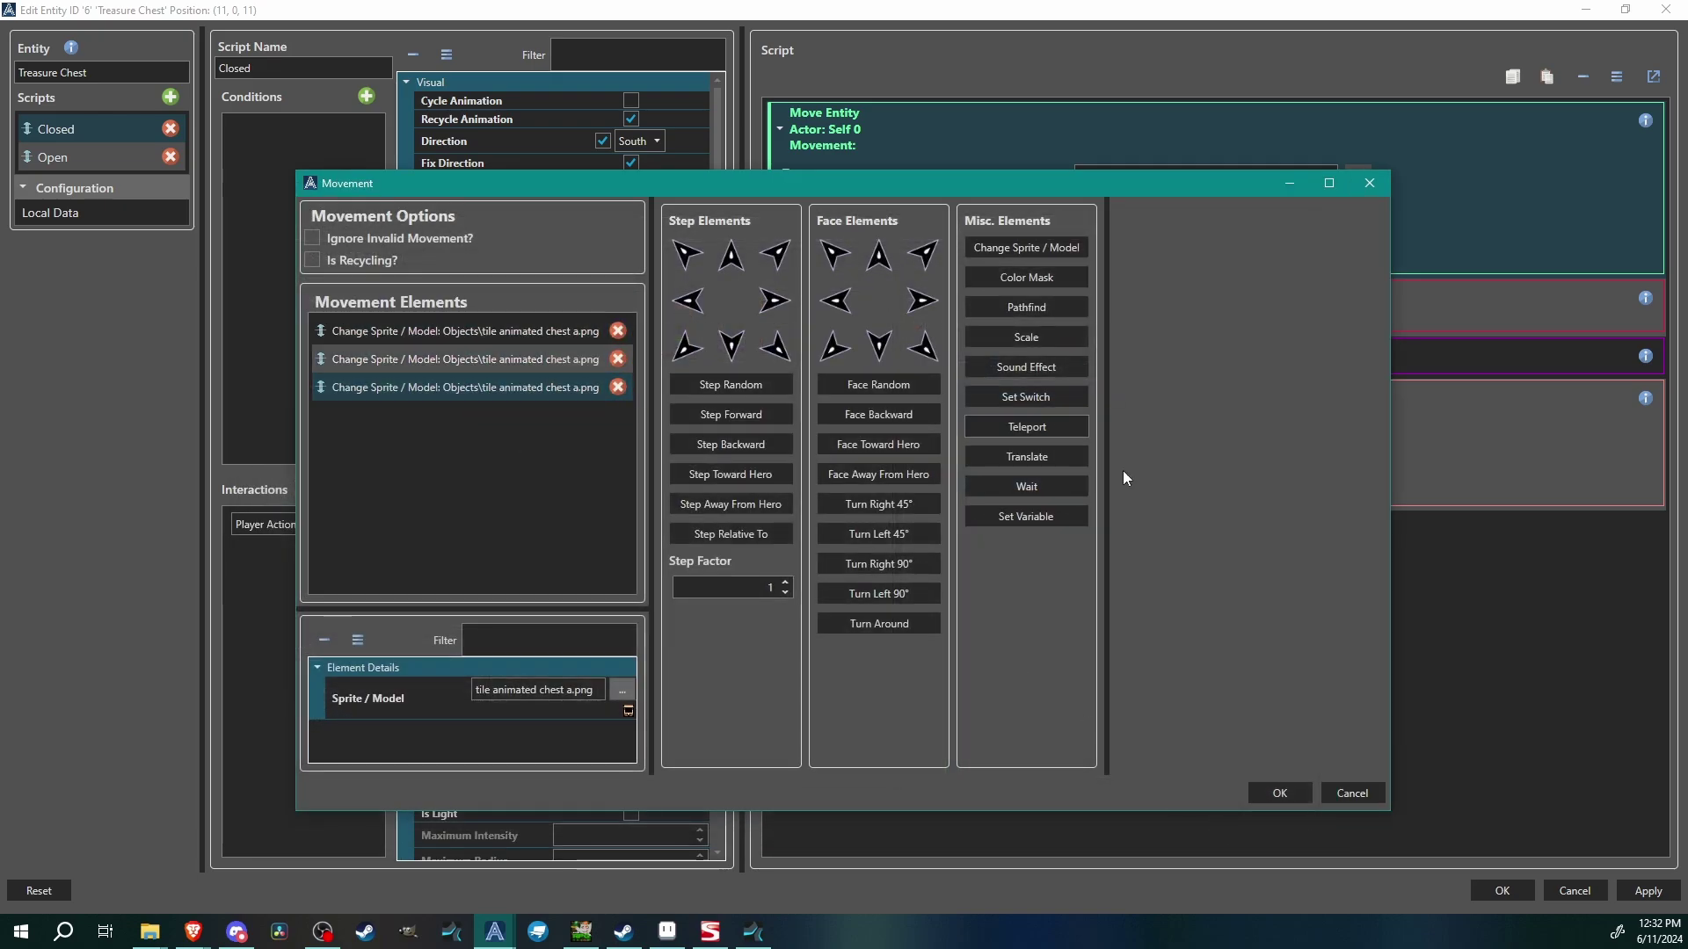
- Add a Wait step as the second movement element and set it to 150 ms
left_click(1024, 489)
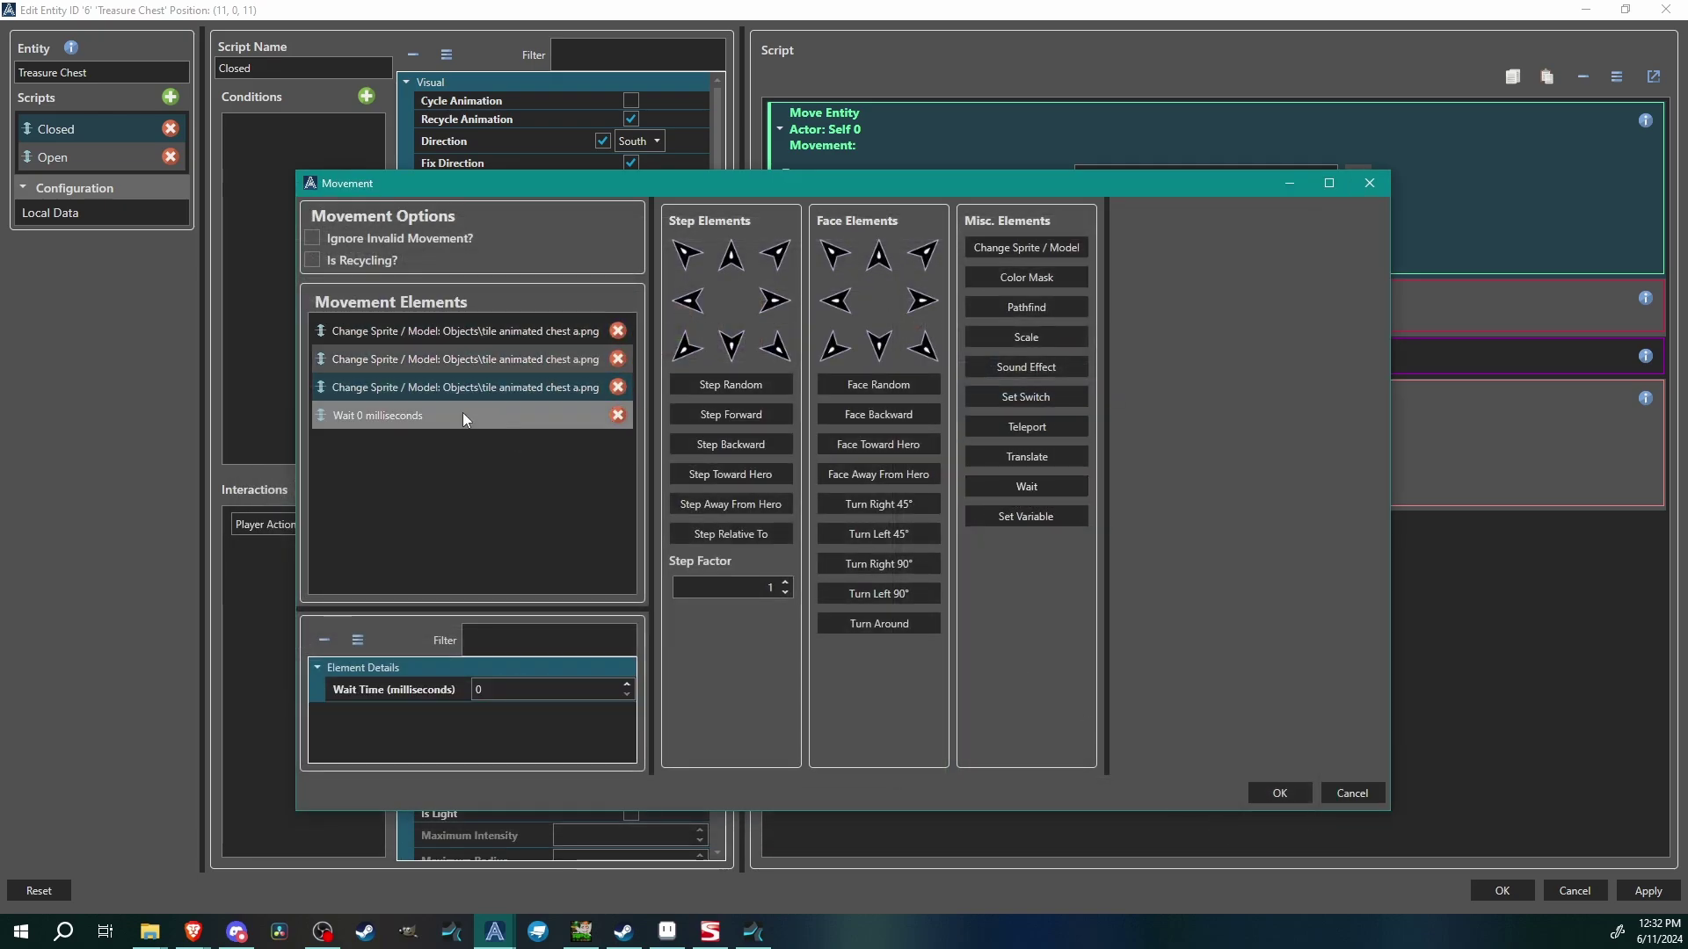
left_click_drag(320, 418, 410, 355)
left_click(530, 691)
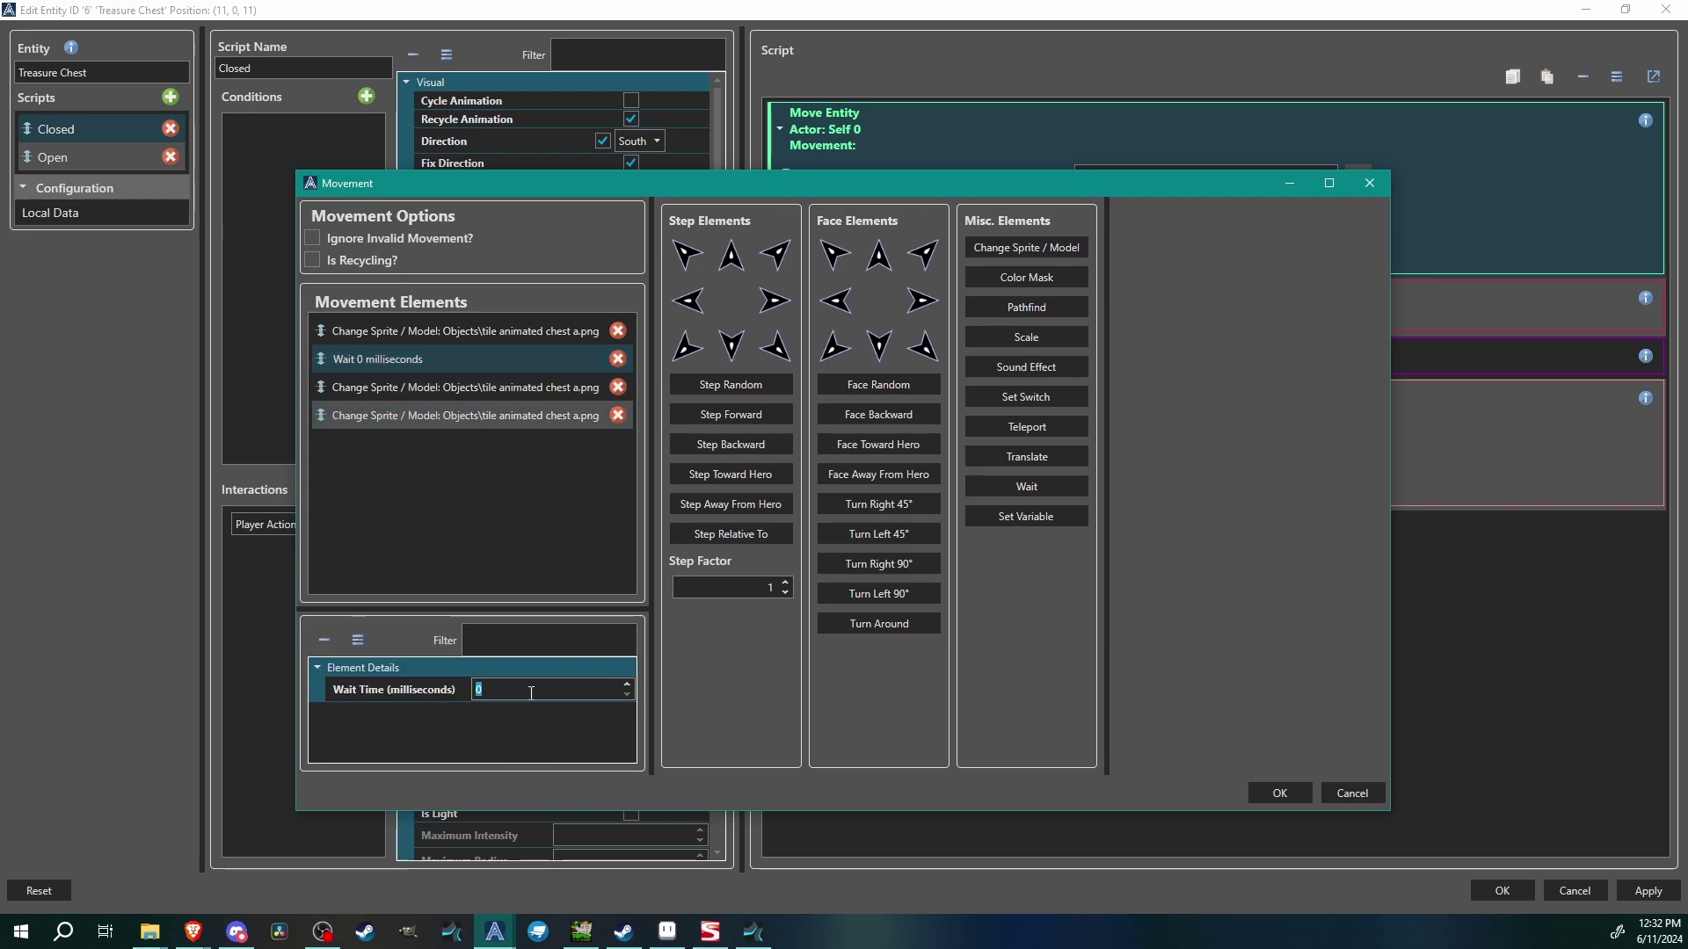
type("150")
- Copy the 150 ms wait, paste it before the last Change Sprite, and accept the movement
right_click(424, 360)
left_click(457, 379)
right_click(443, 408)
left_click(475, 463)
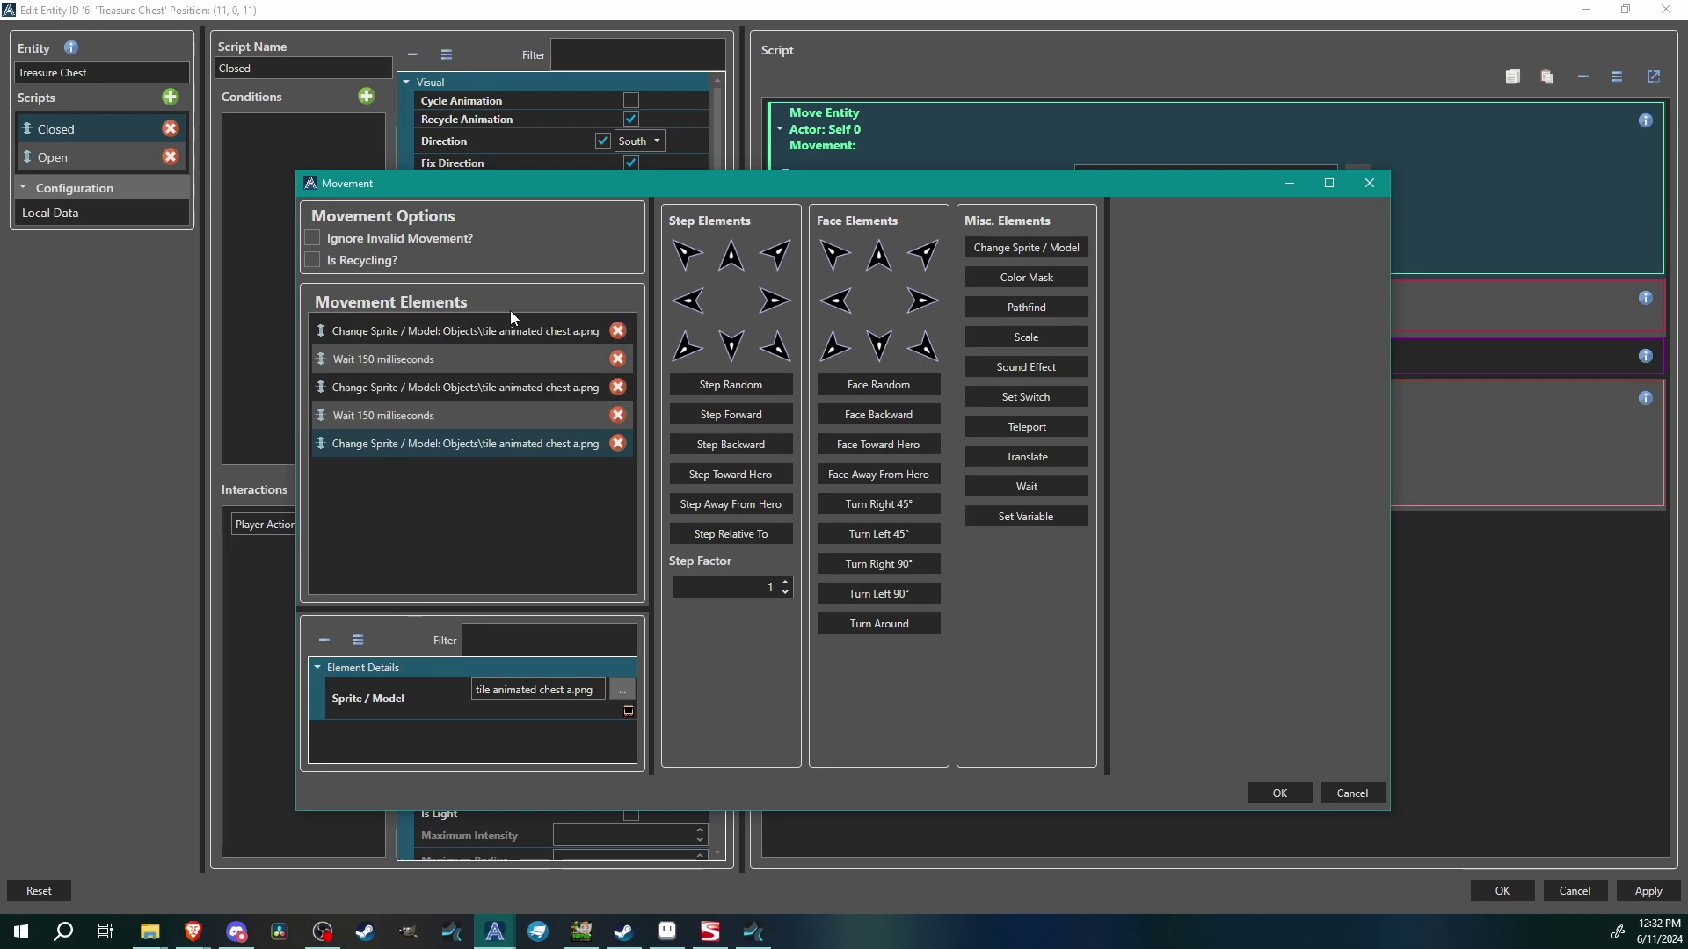
left_click(1299, 793)
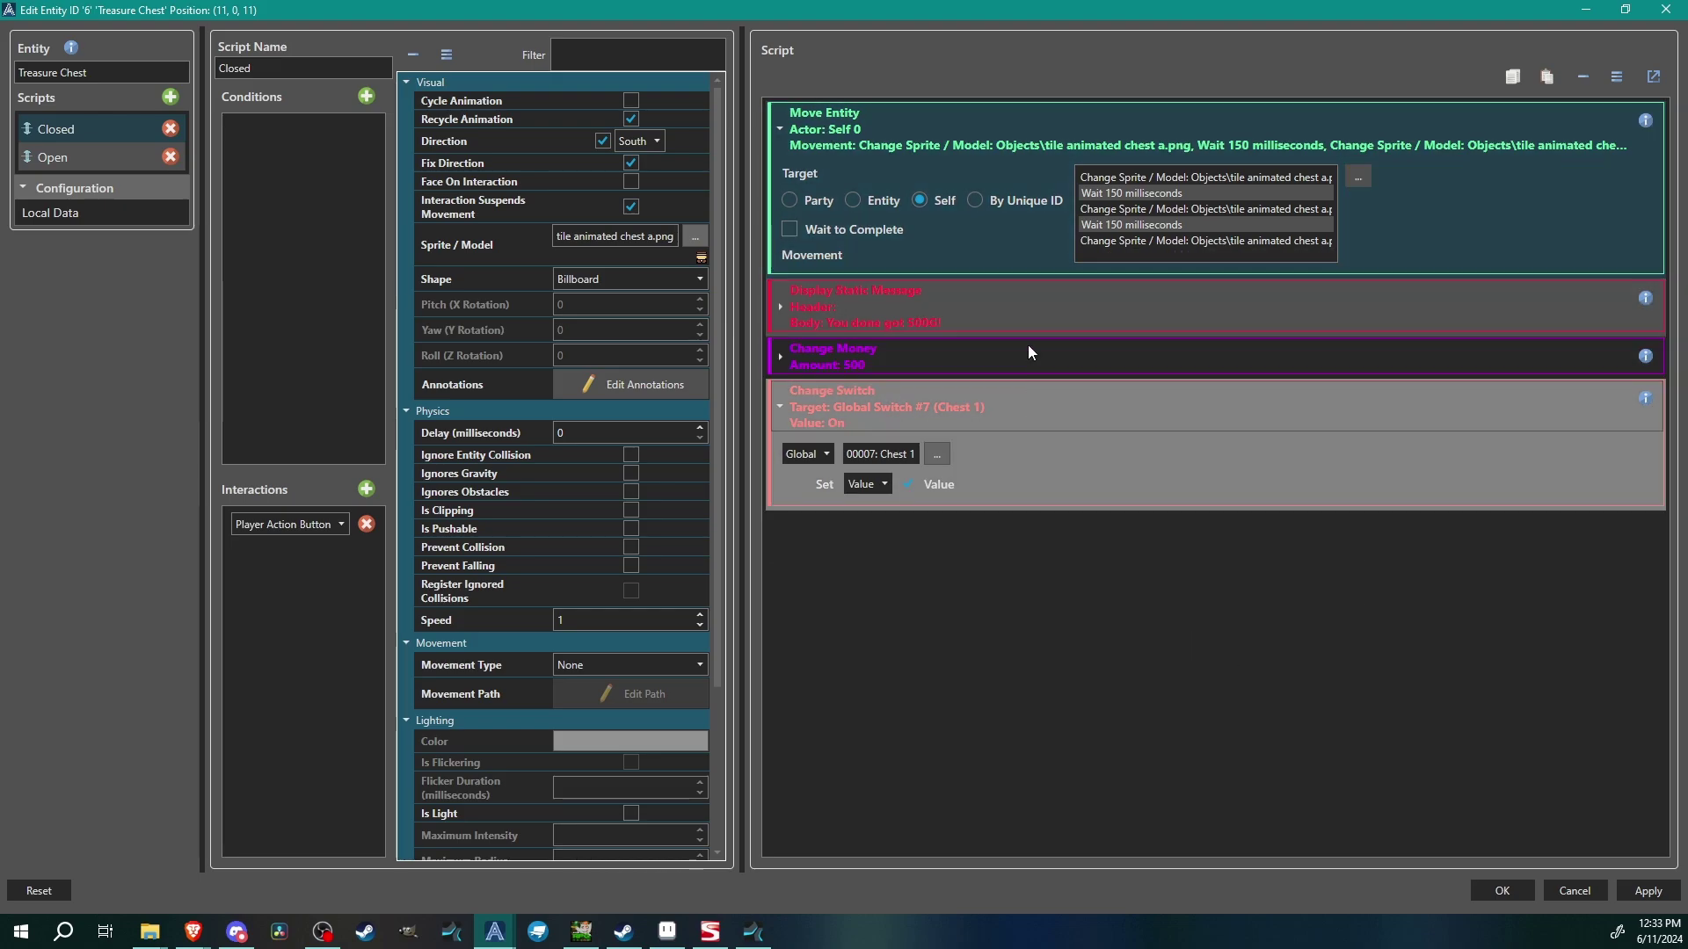
- Add a Sound Effect step at the very start of the chest's movement list
left_click(1358, 178)
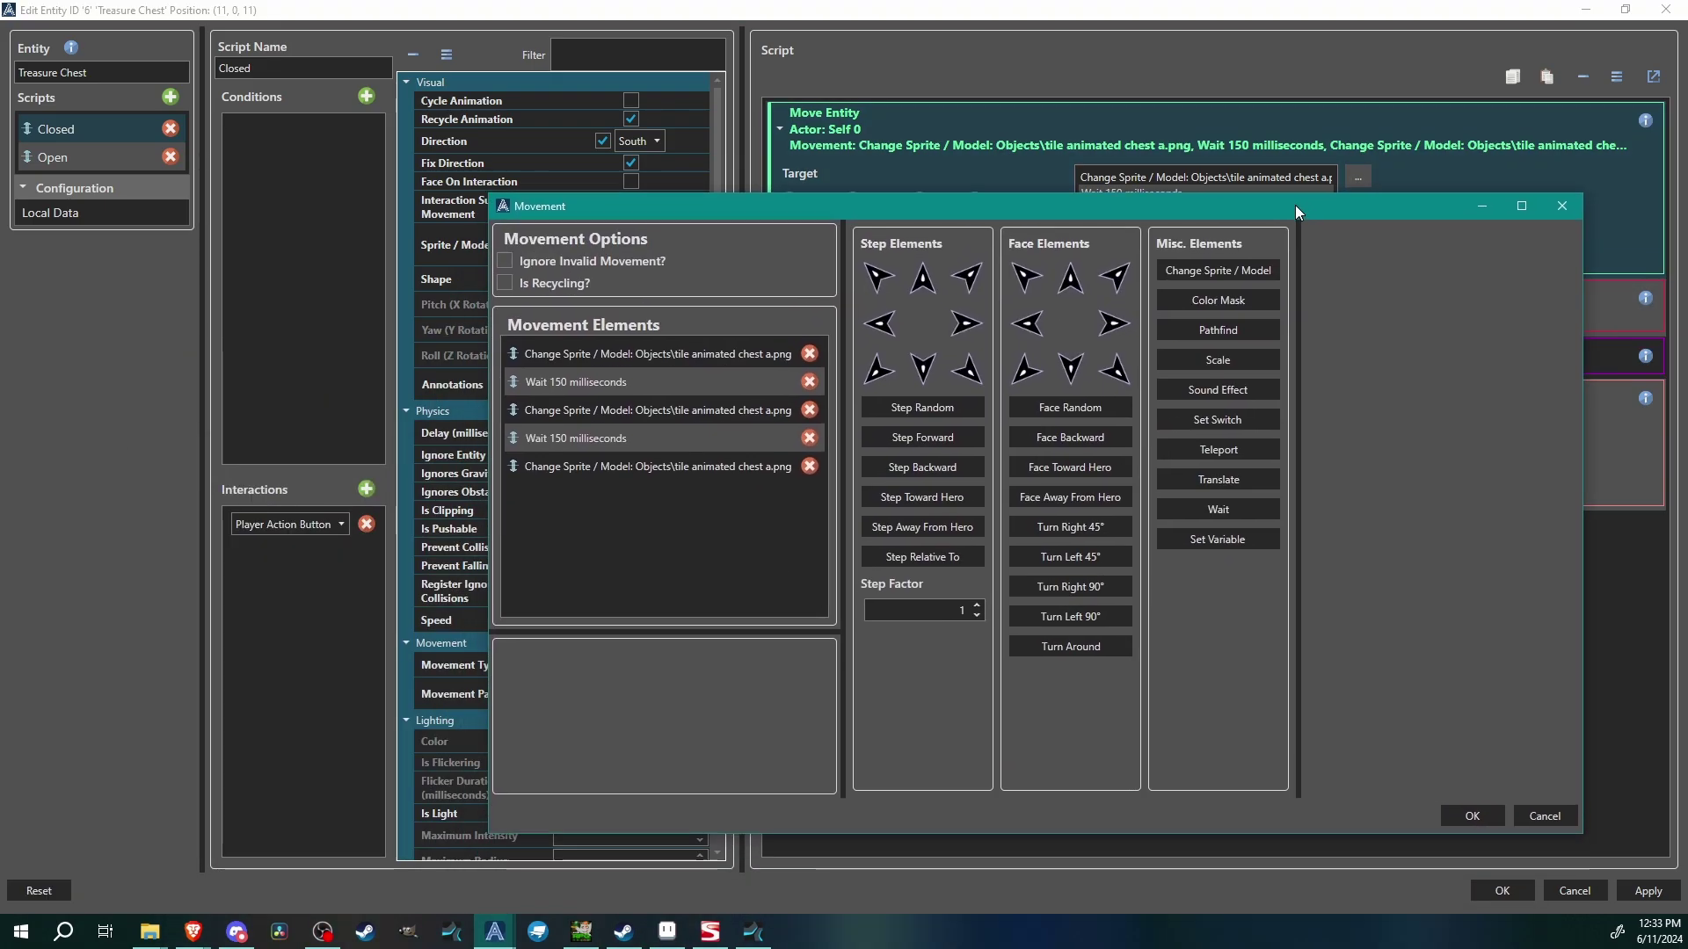
left_click_drag(1295, 204, 1203, 210)
left_click(524, 357)
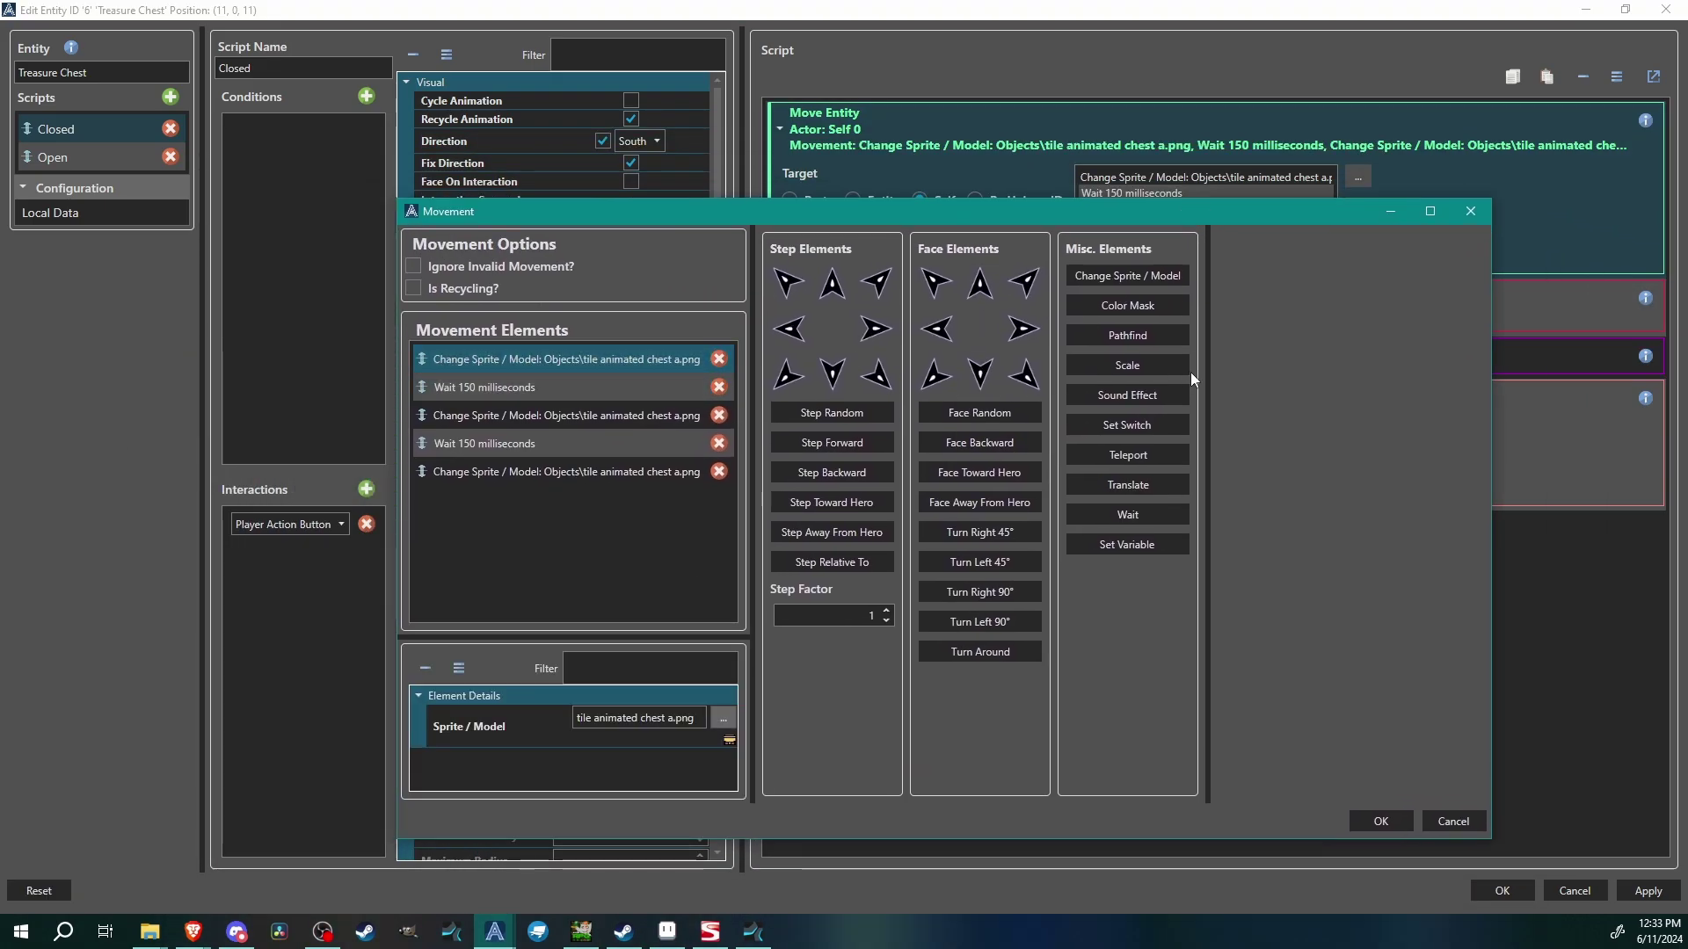
left_click(1128, 395)
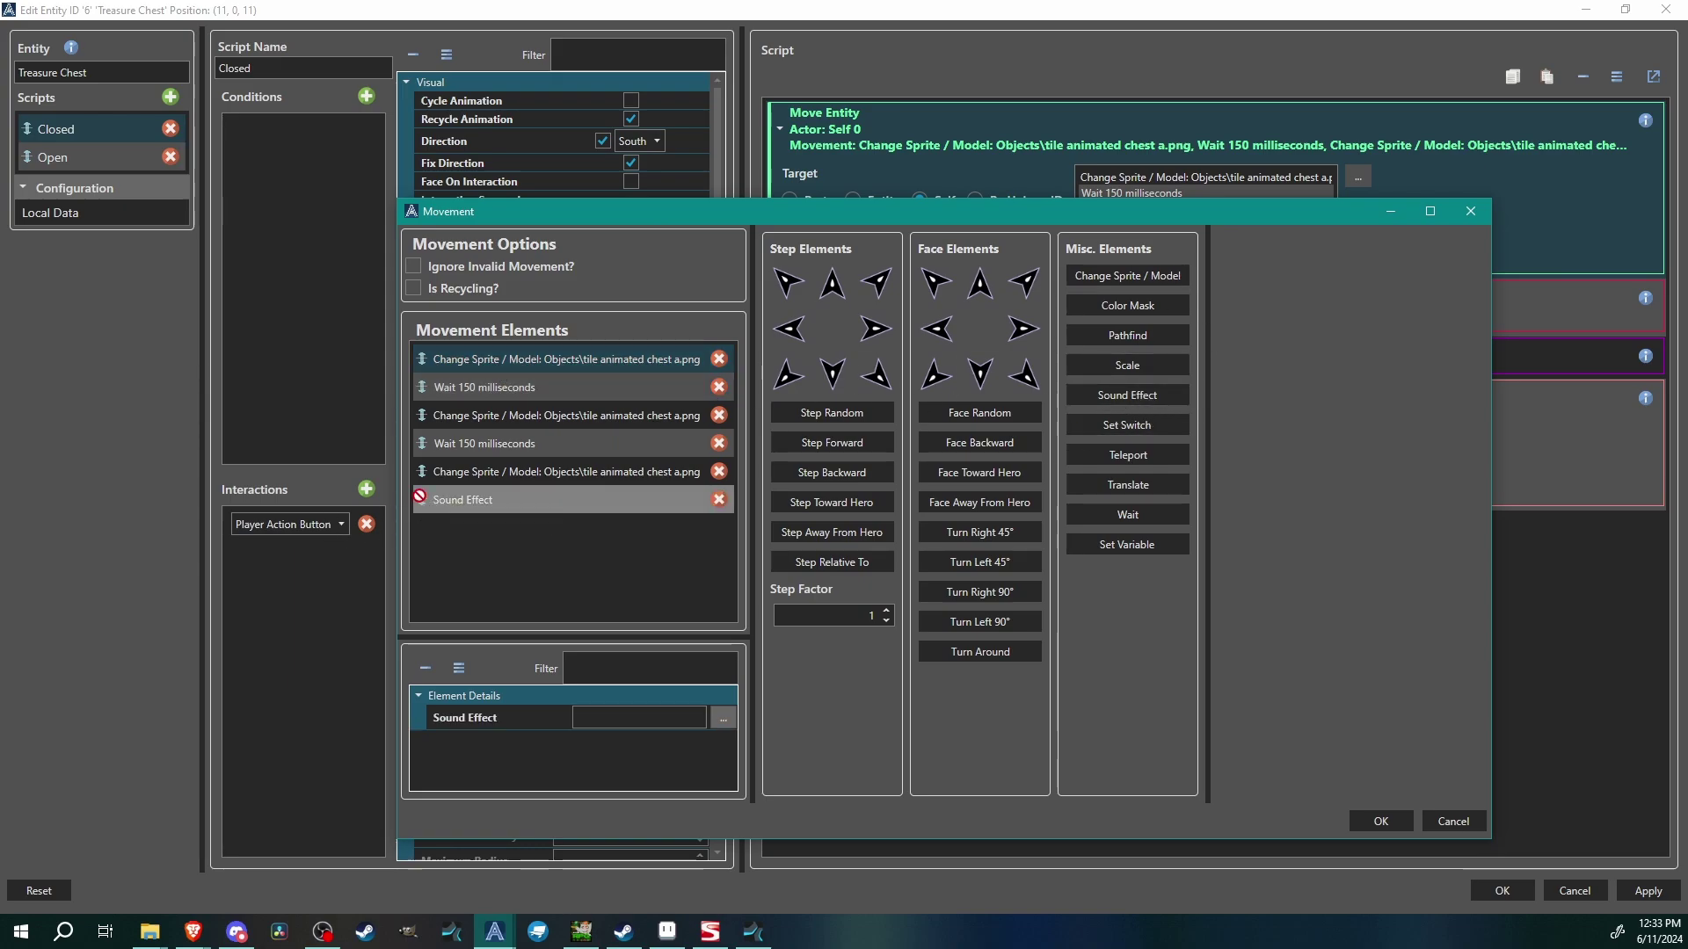
left_click(420, 498)
left_click_drag(421, 497, 424, 359)
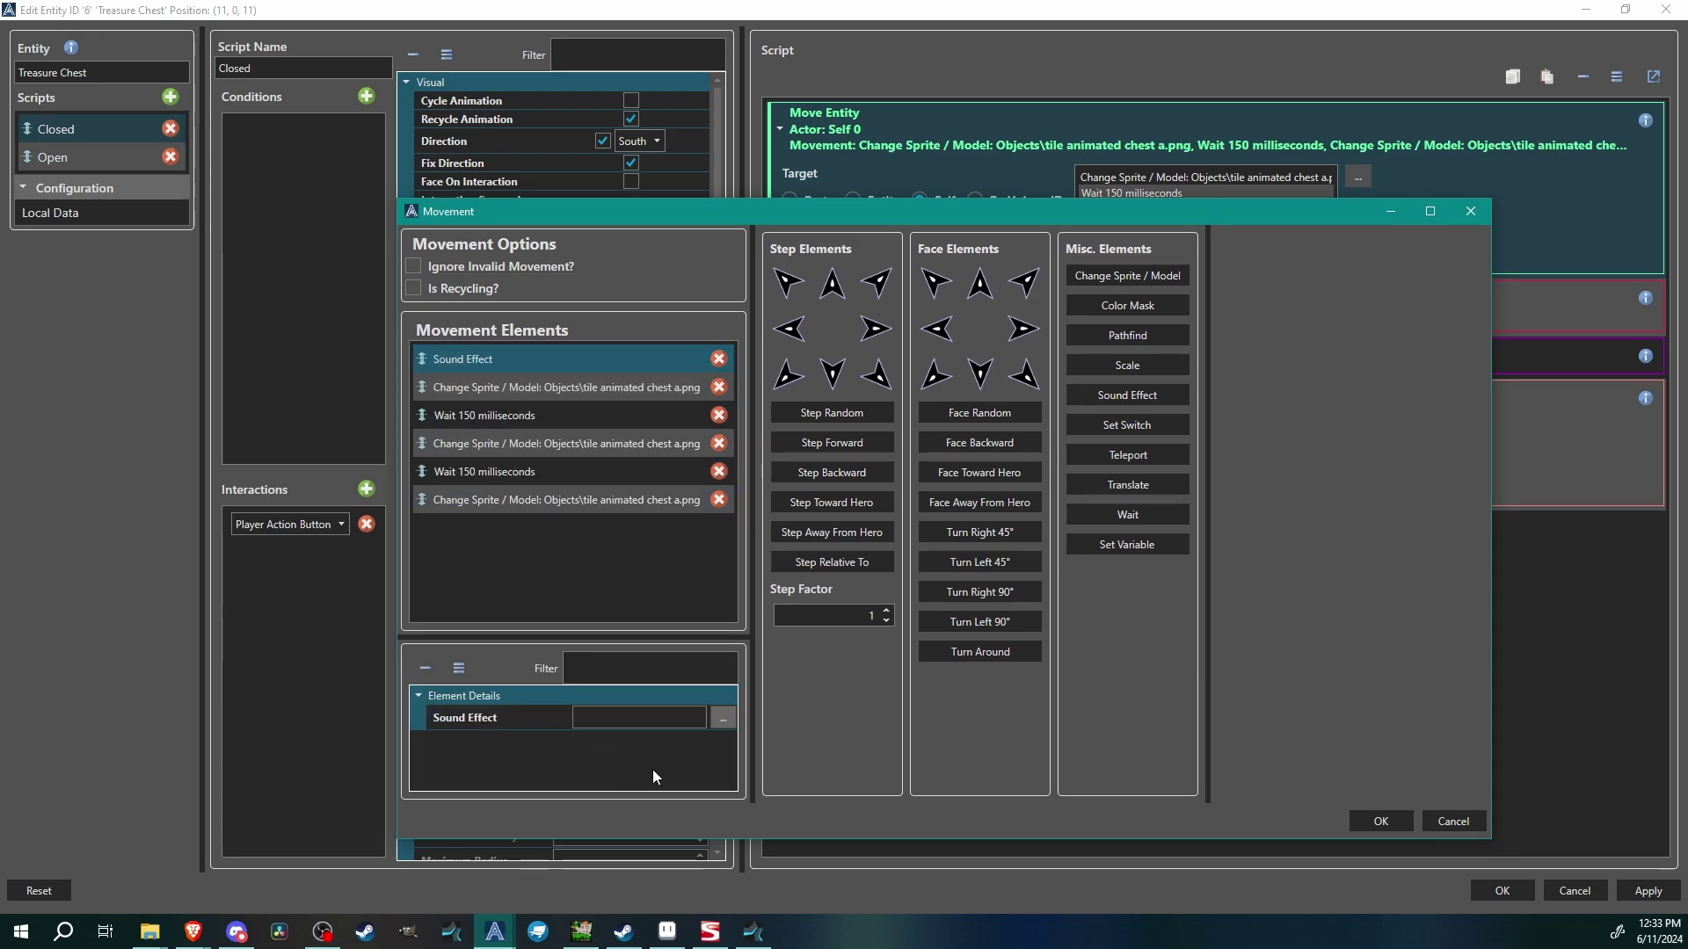
- Set the sound effect to Open 1.ogg
left_click(722, 717)
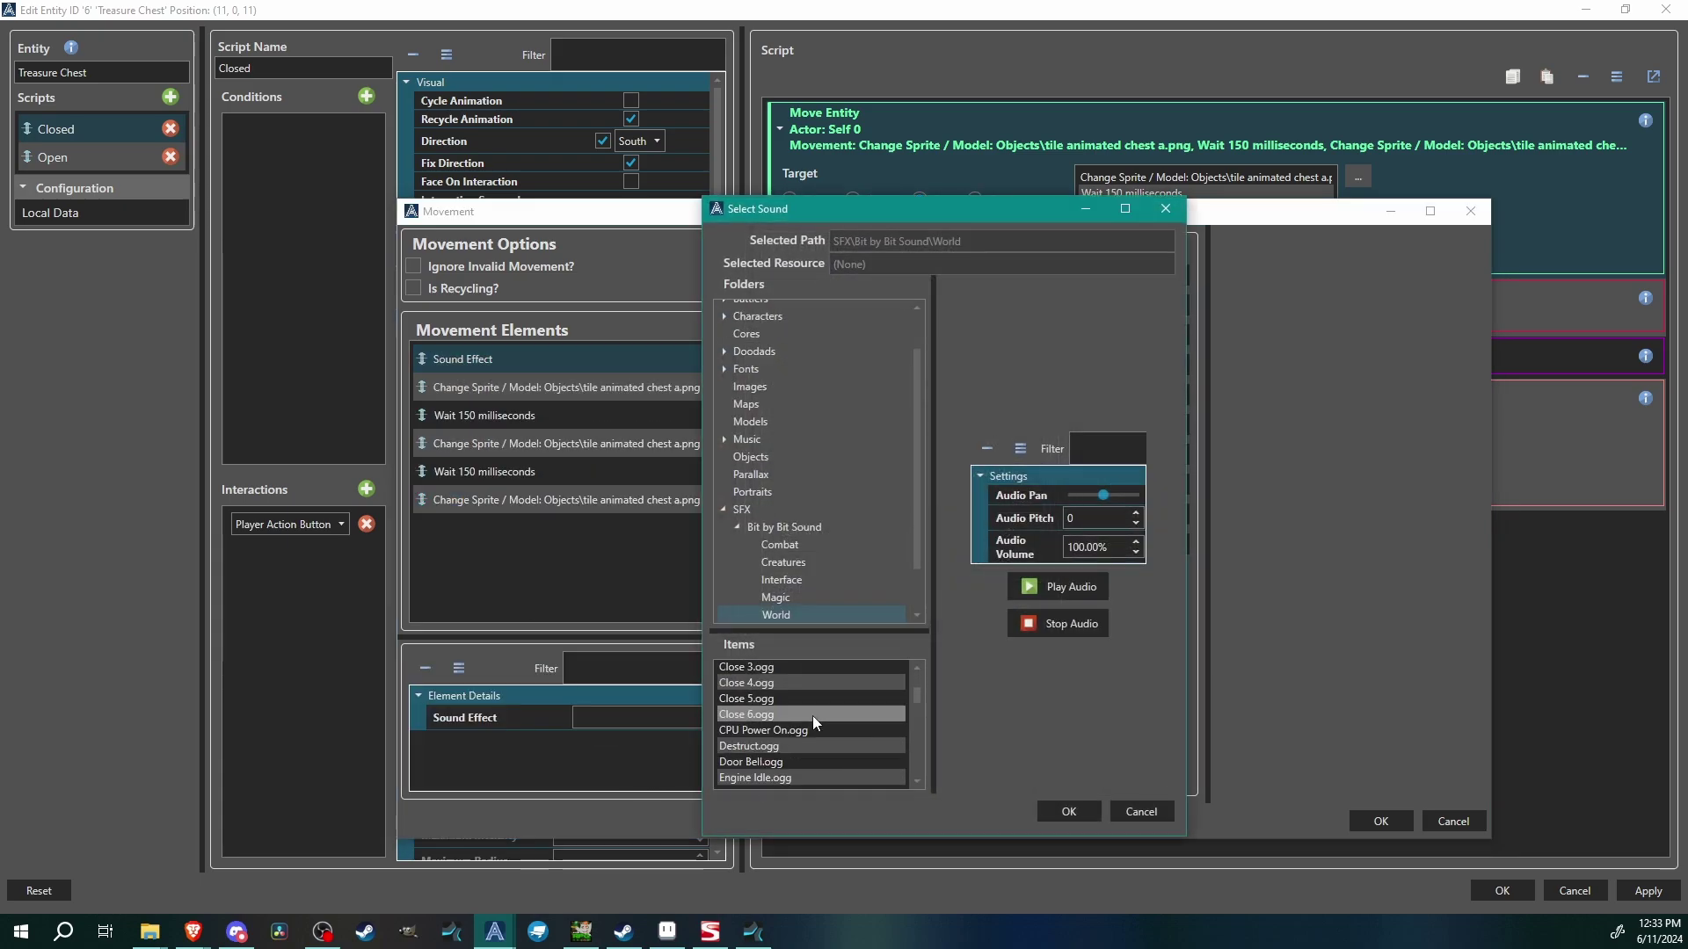
scroll(812, 717, "down", 5)
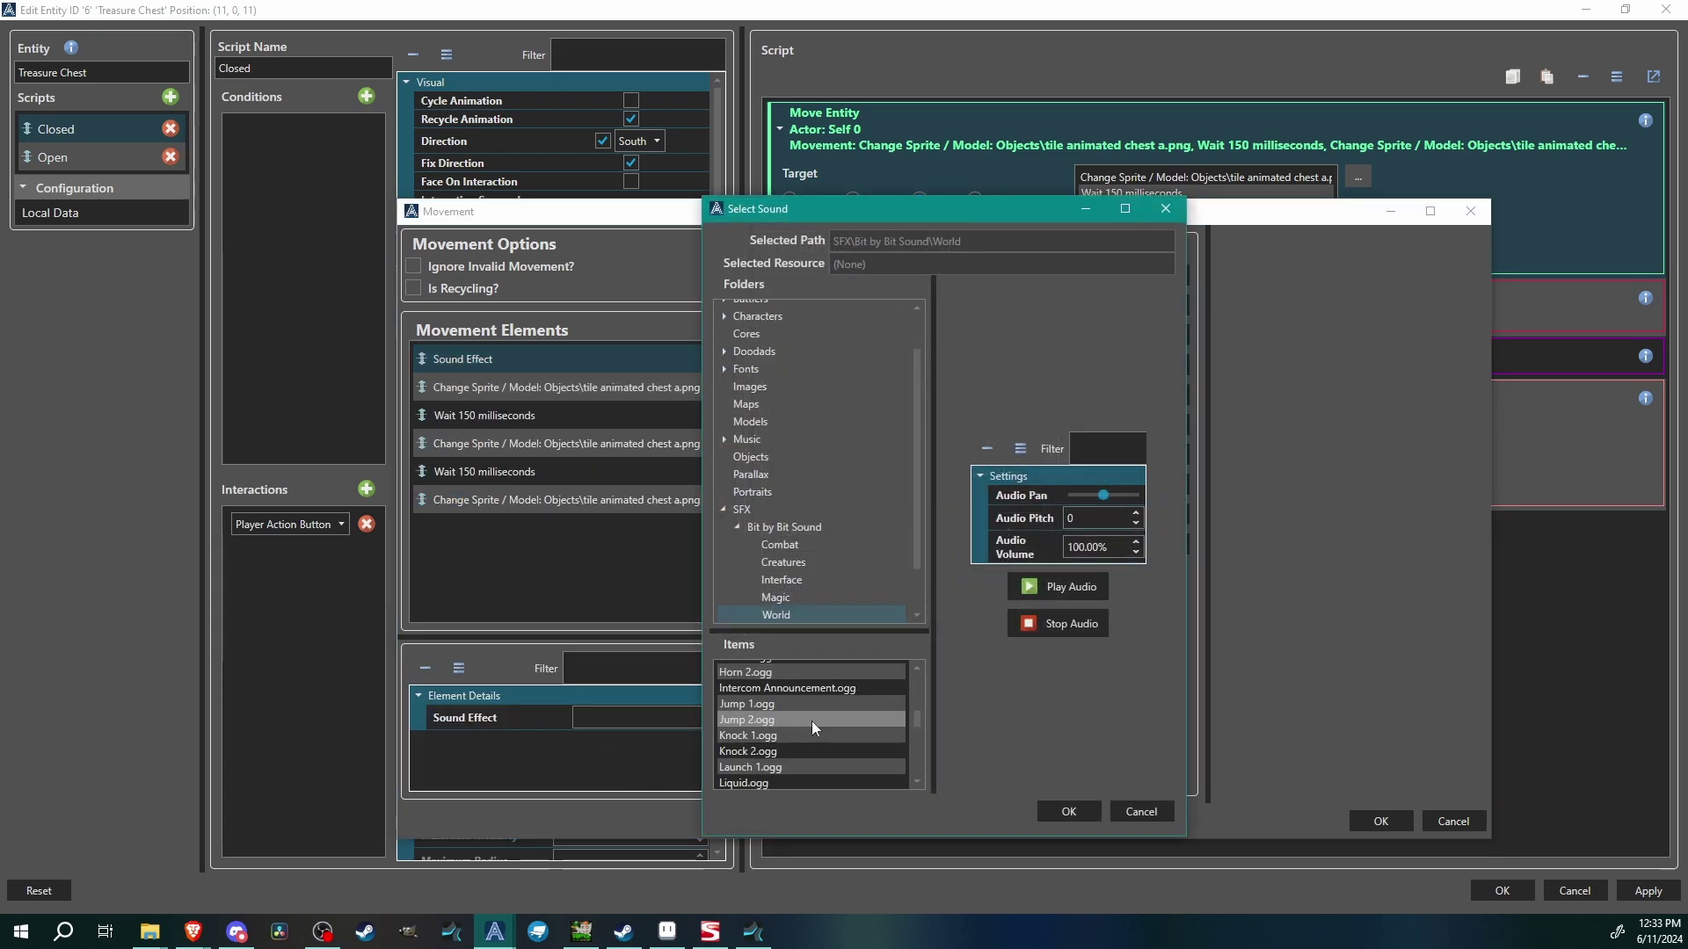
scroll(811, 721, "down", 6)
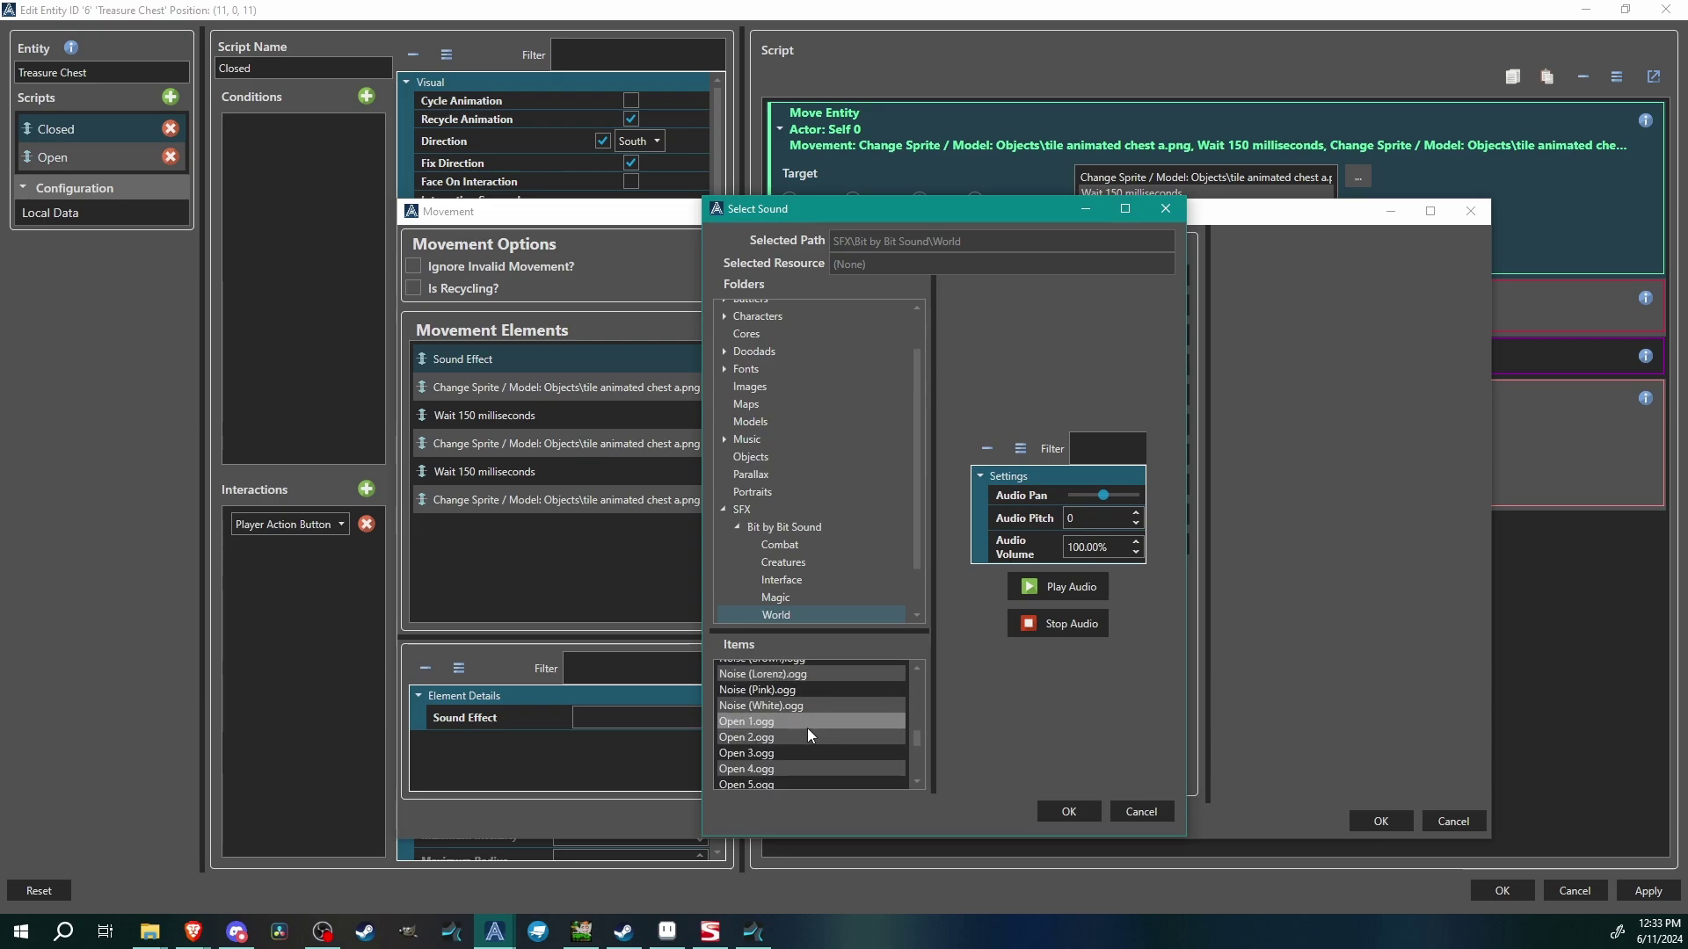
left_click(777, 723)
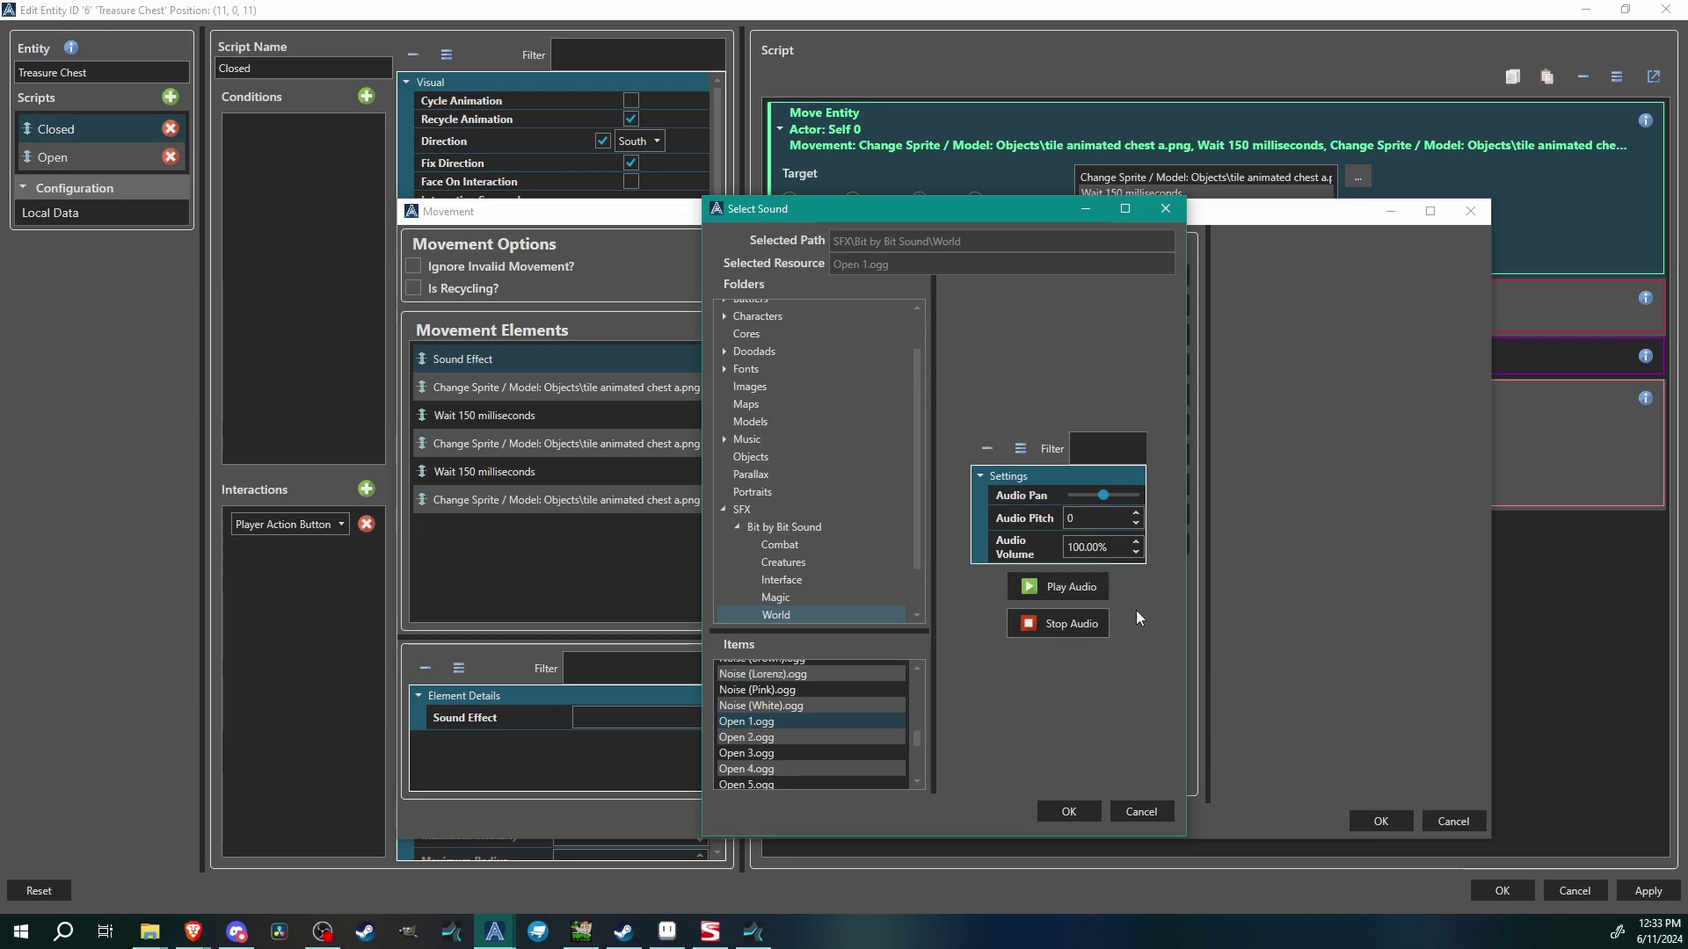
left_click(1076, 815)
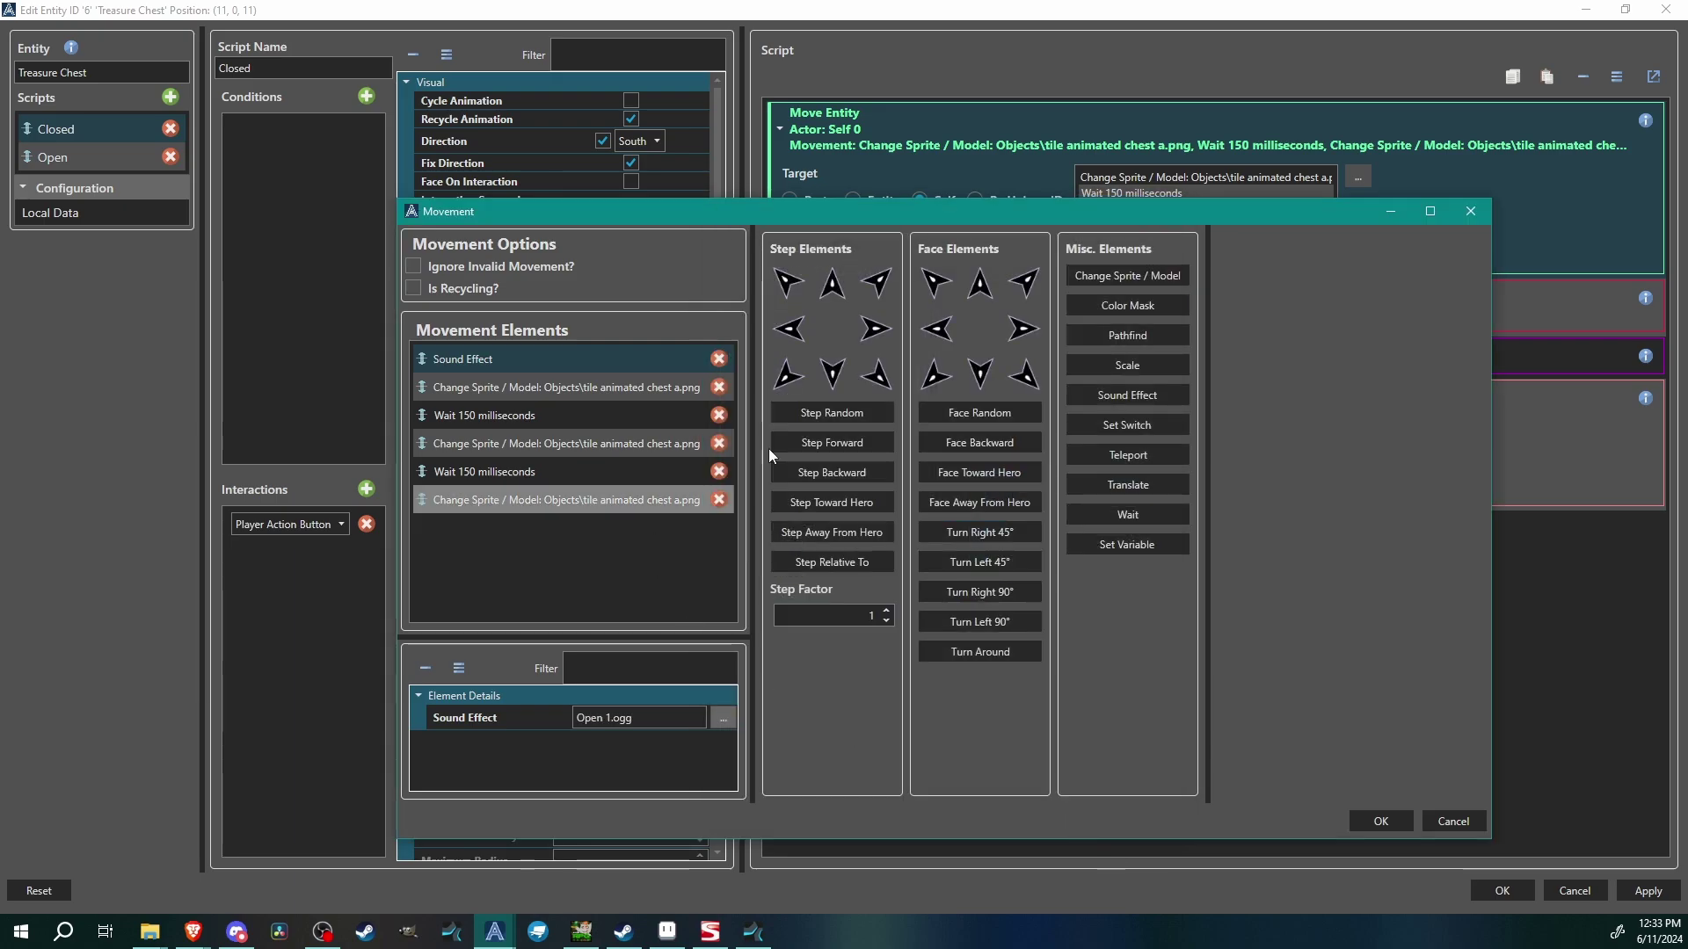
- Accept the movement, apply the chest changes, and review the Open and Closed scripts
left_click(1401, 825)
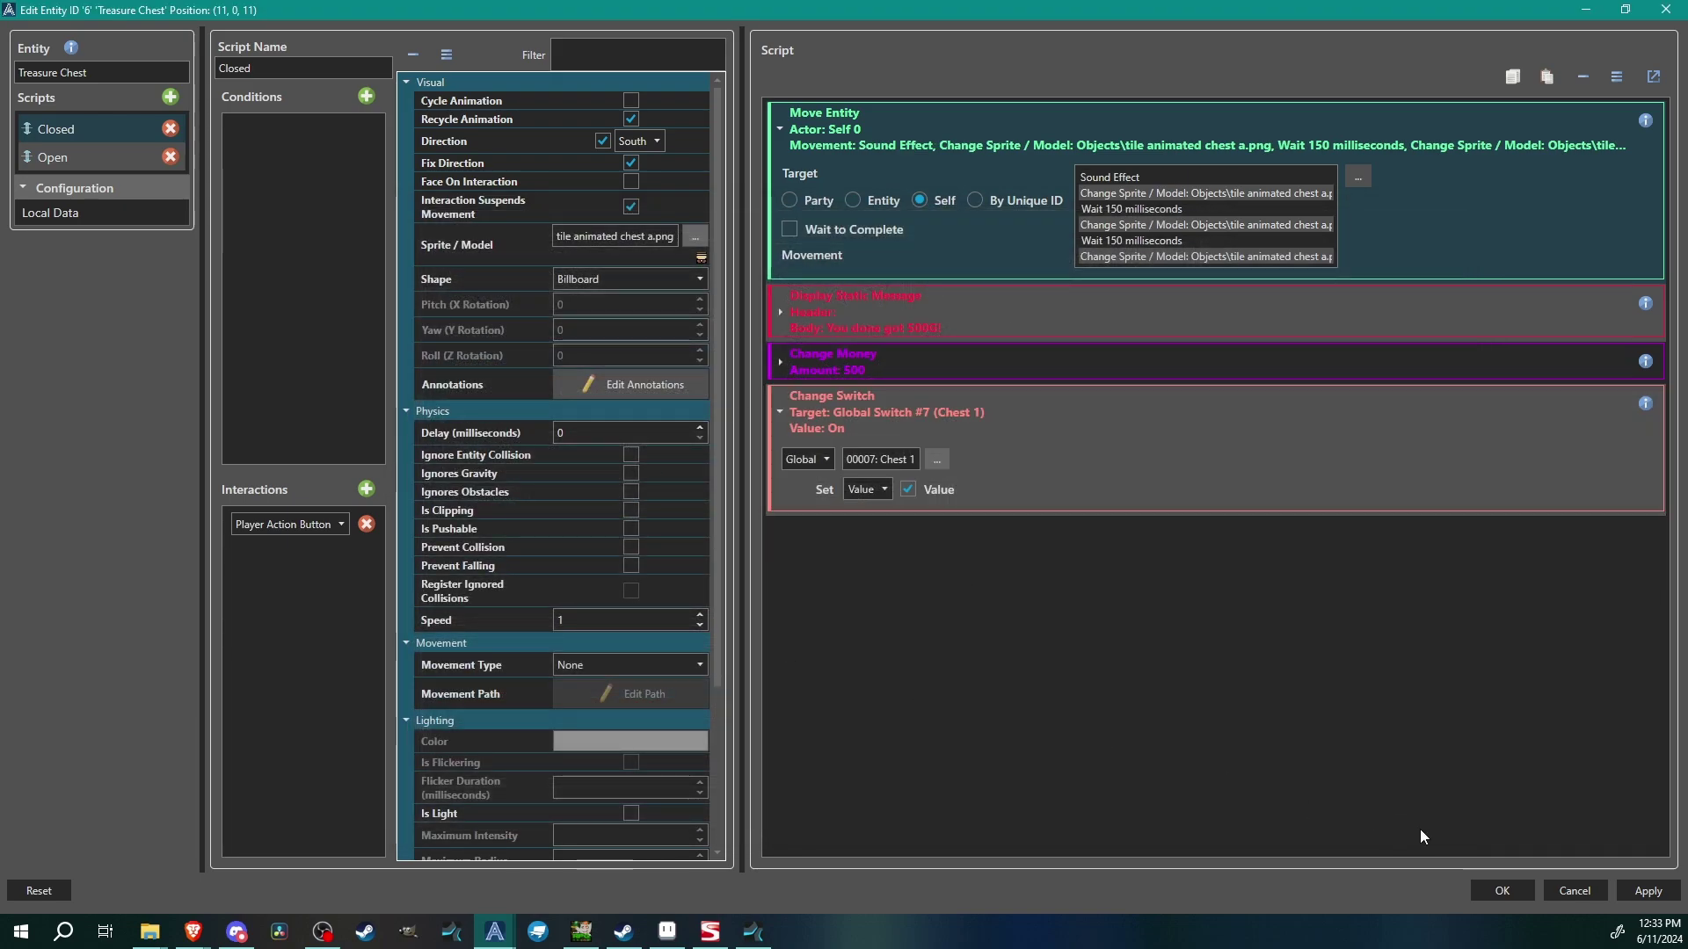
left_click(1648, 891)
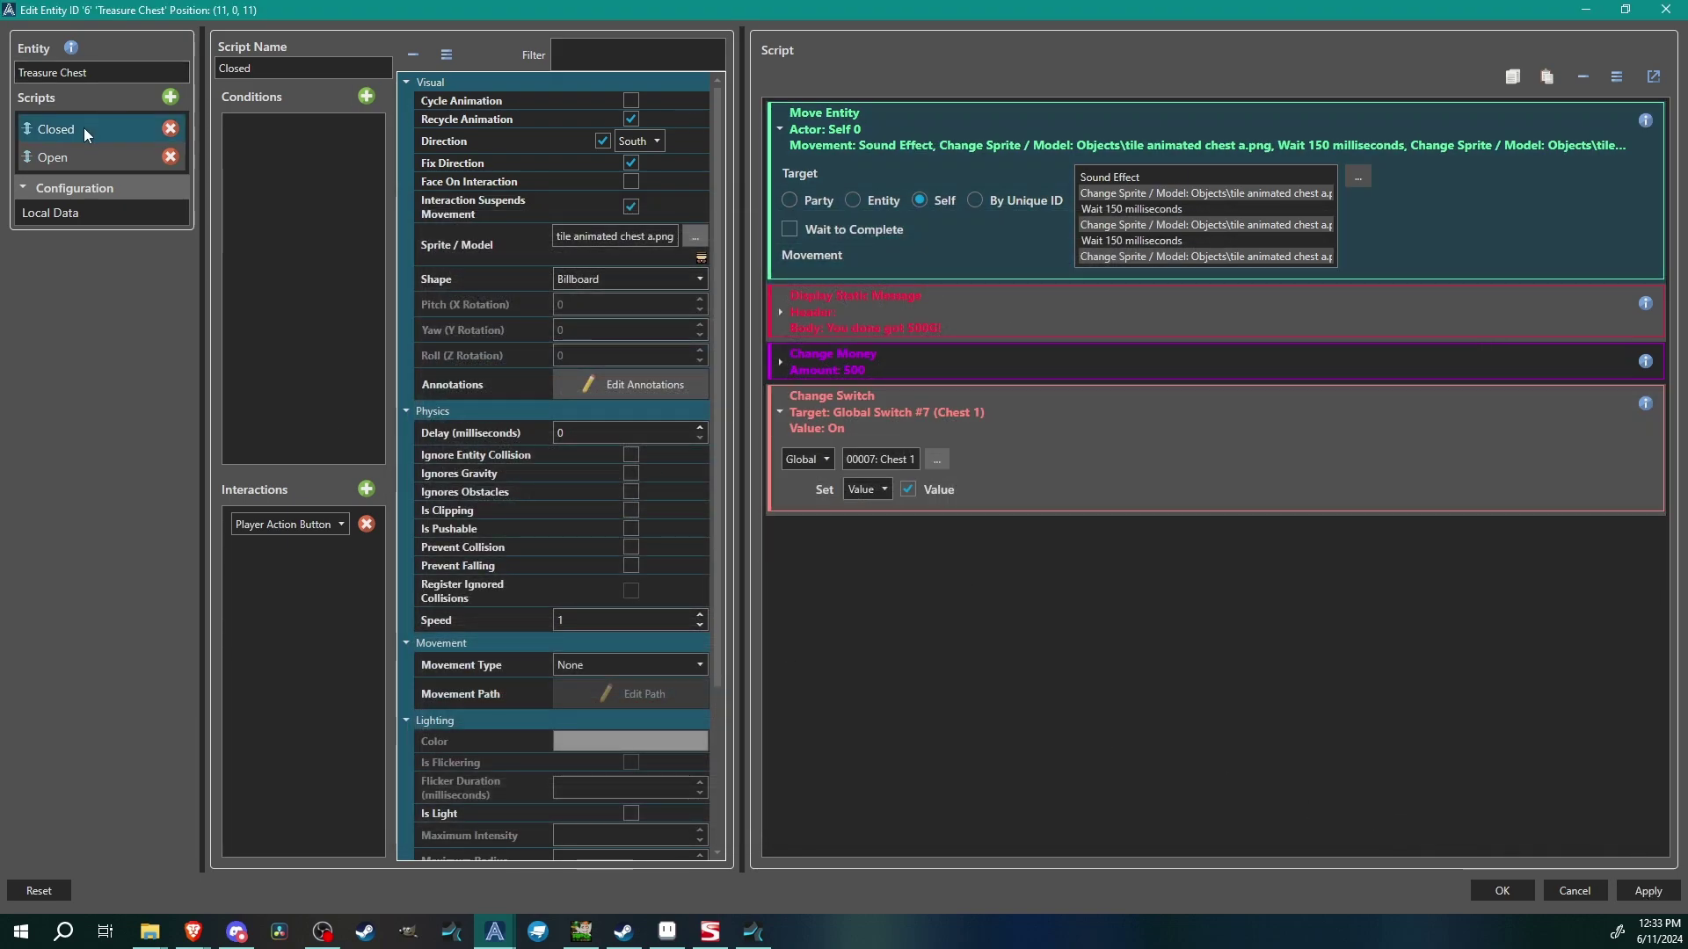
left_click(39, 155)
left_click(40, 144)
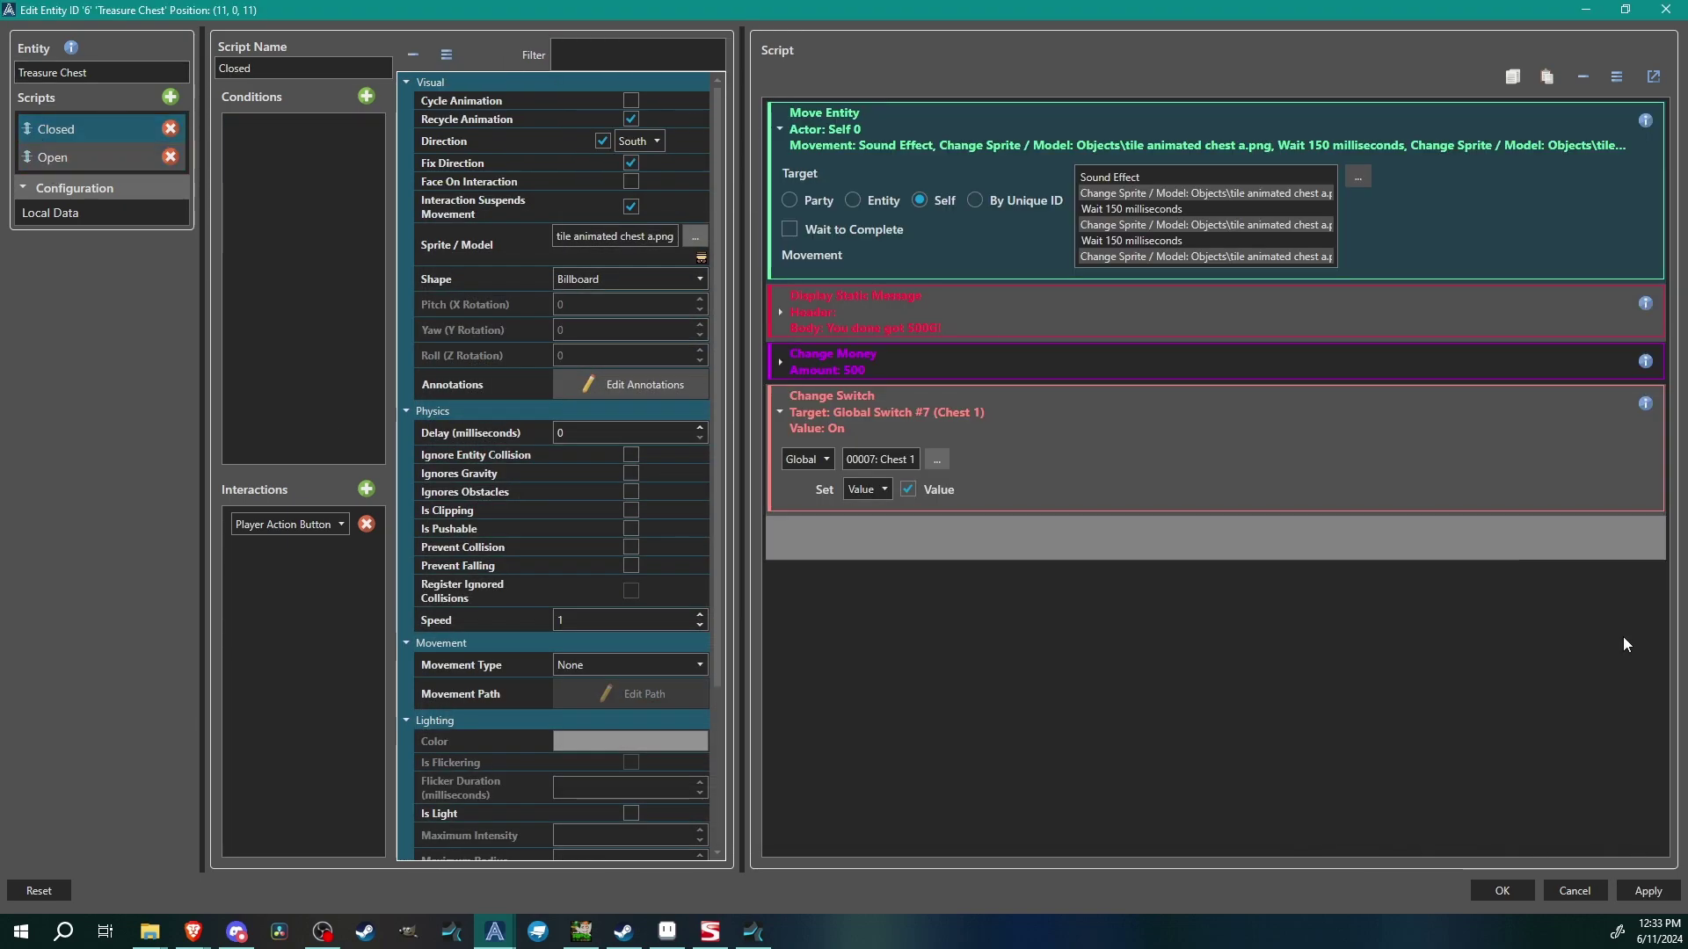
- Close the chest editor and set the player start position on the tile beside the chest
left_click(1501, 891)
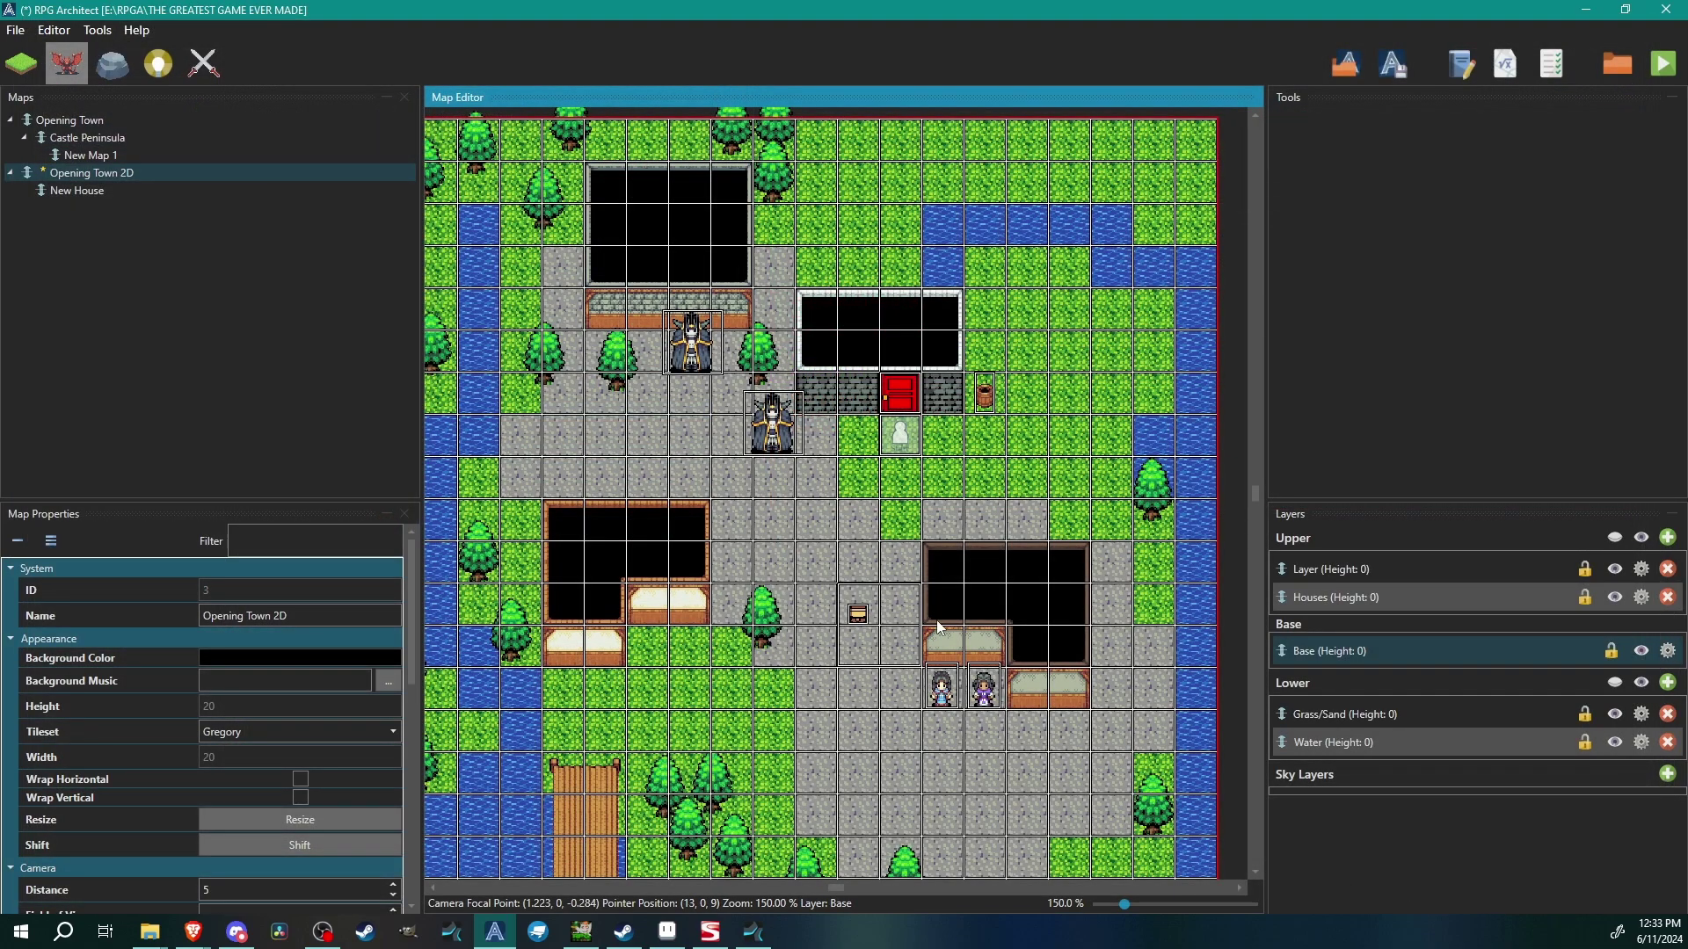
right_click(831, 661)
left_click(908, 700)
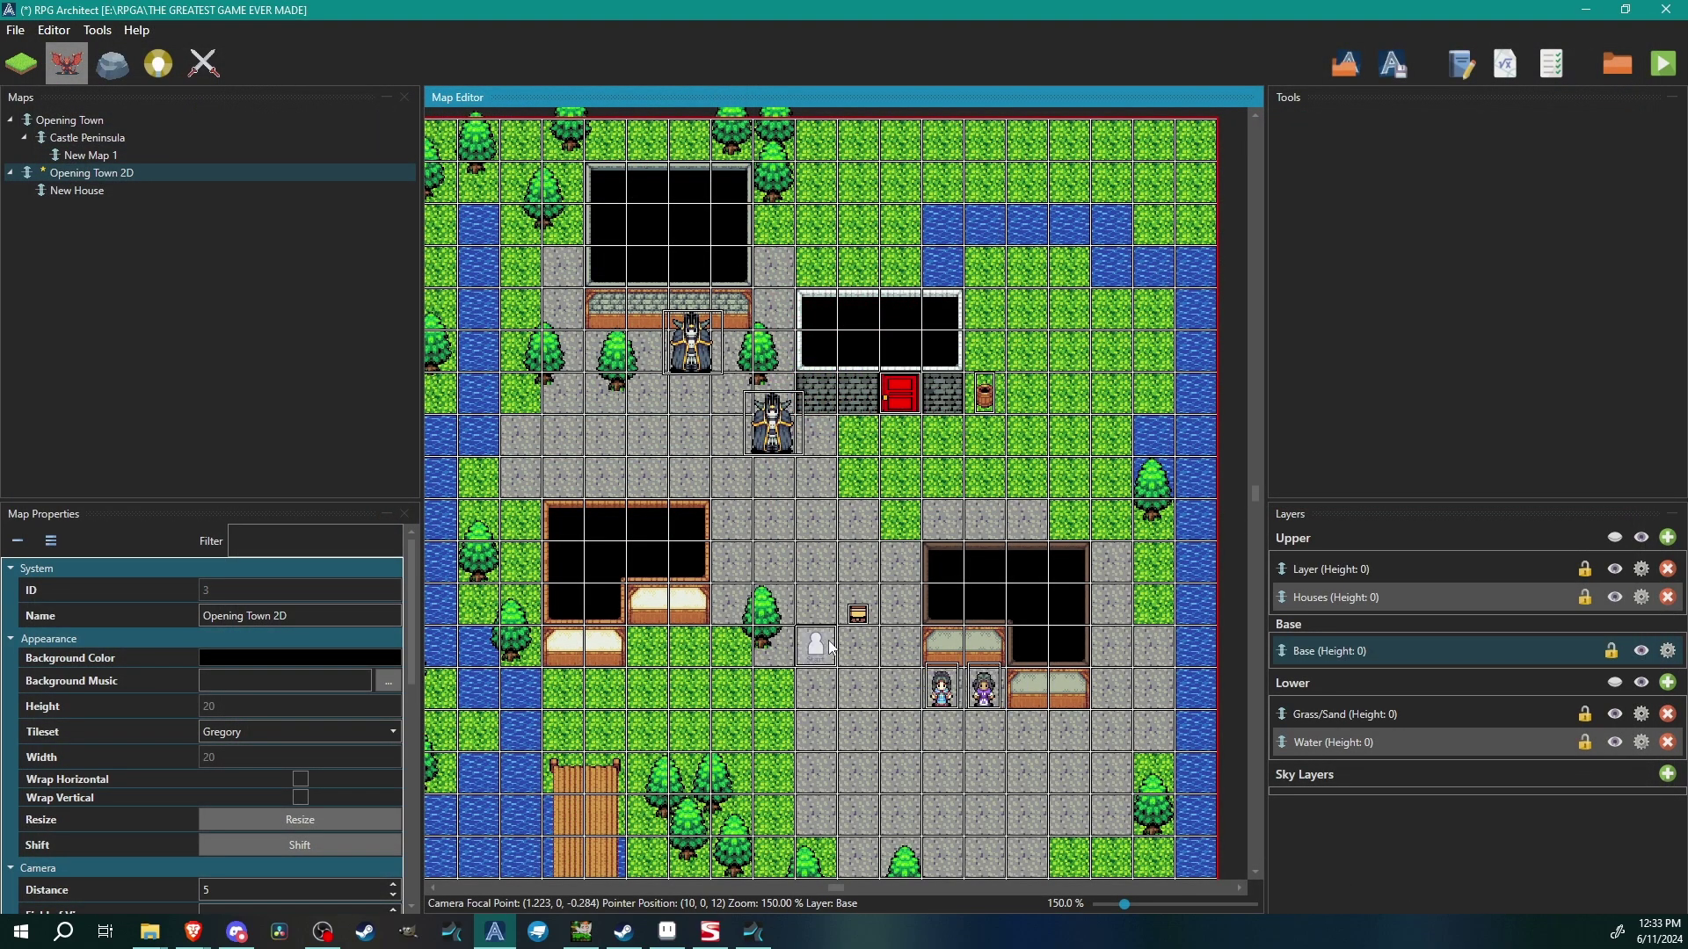
- Play-test: walk to the chest, open it for 500G, and interact with it again
left_click(1675, 67)
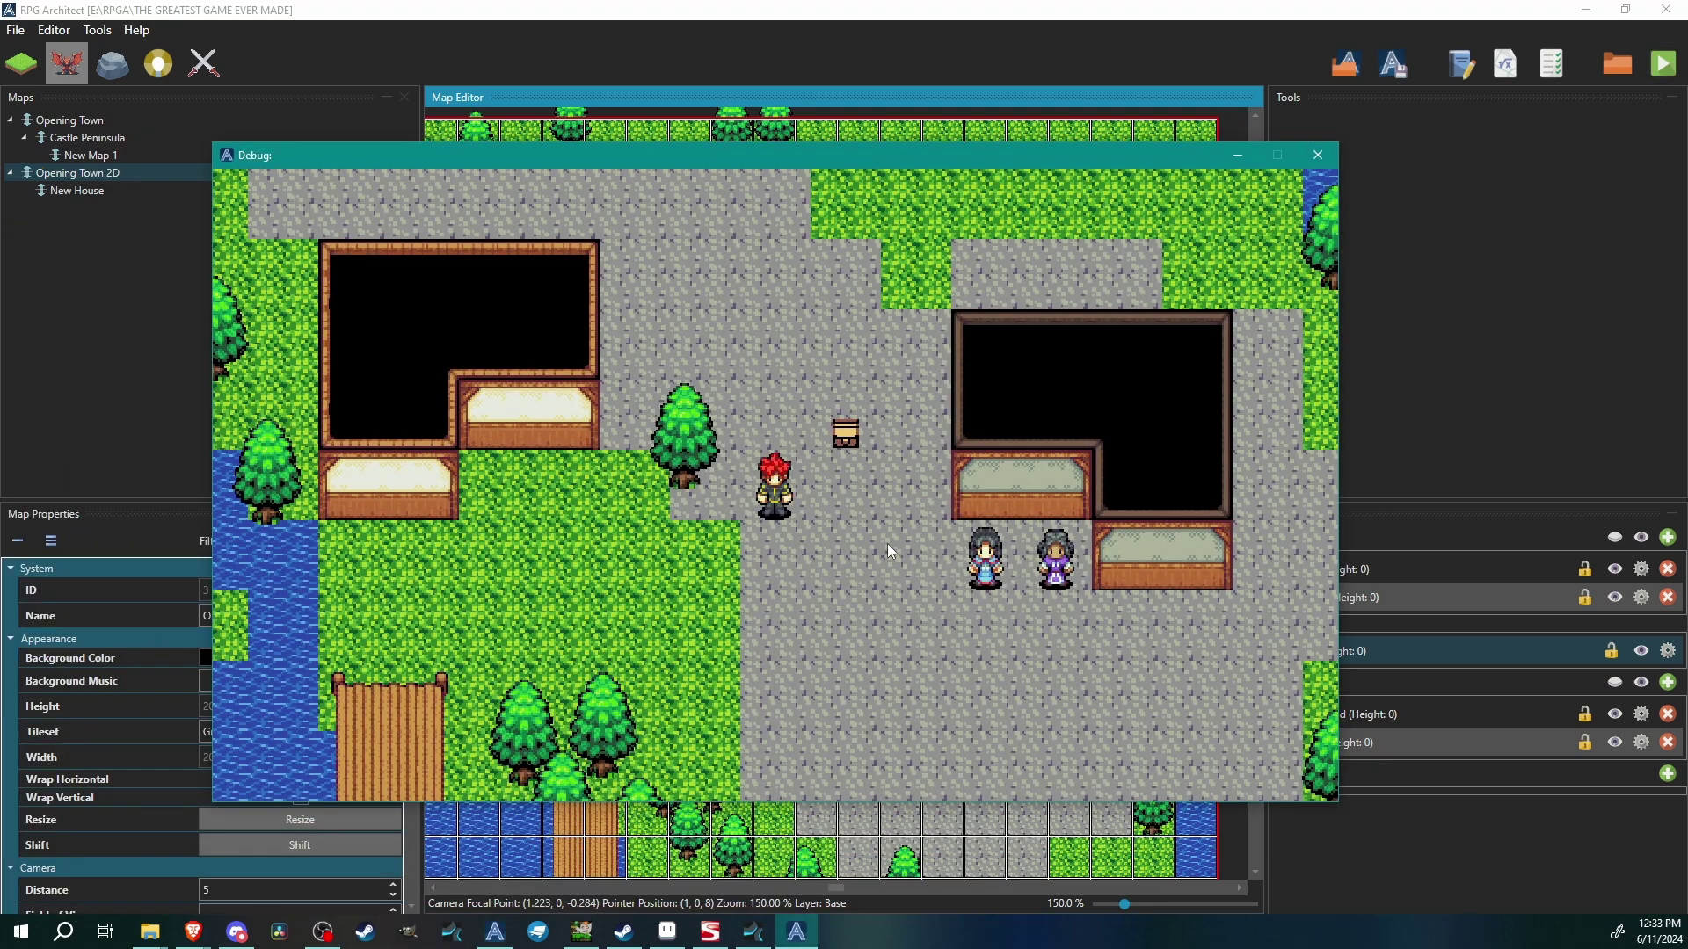
key("Up")
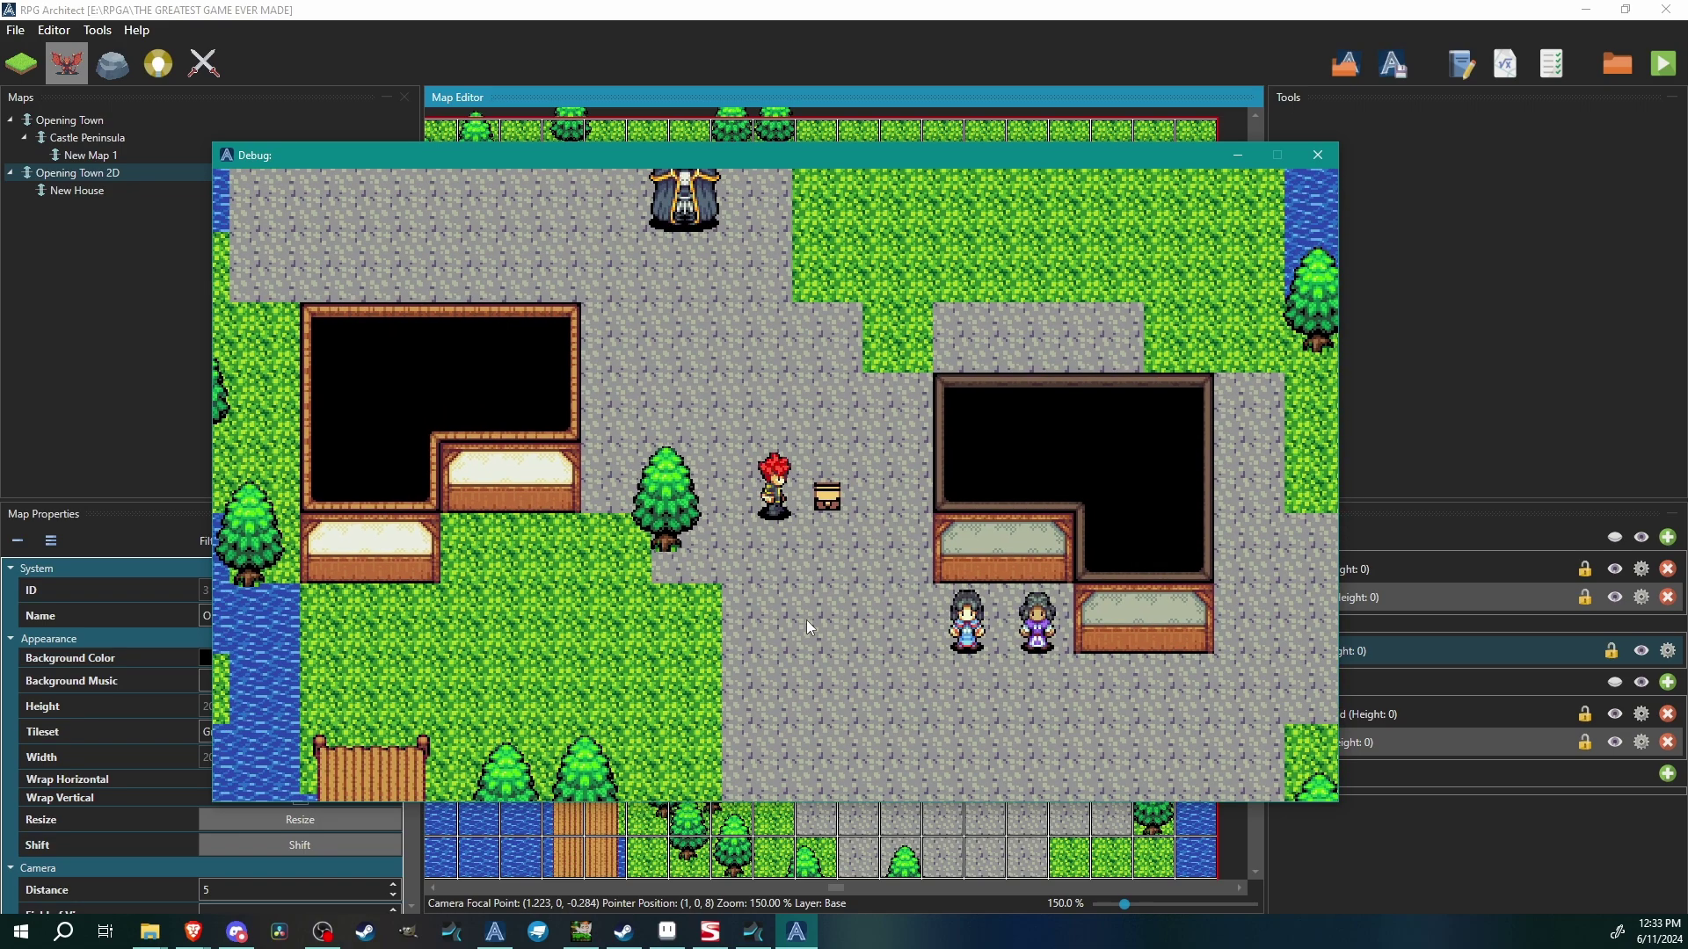
key("Return")
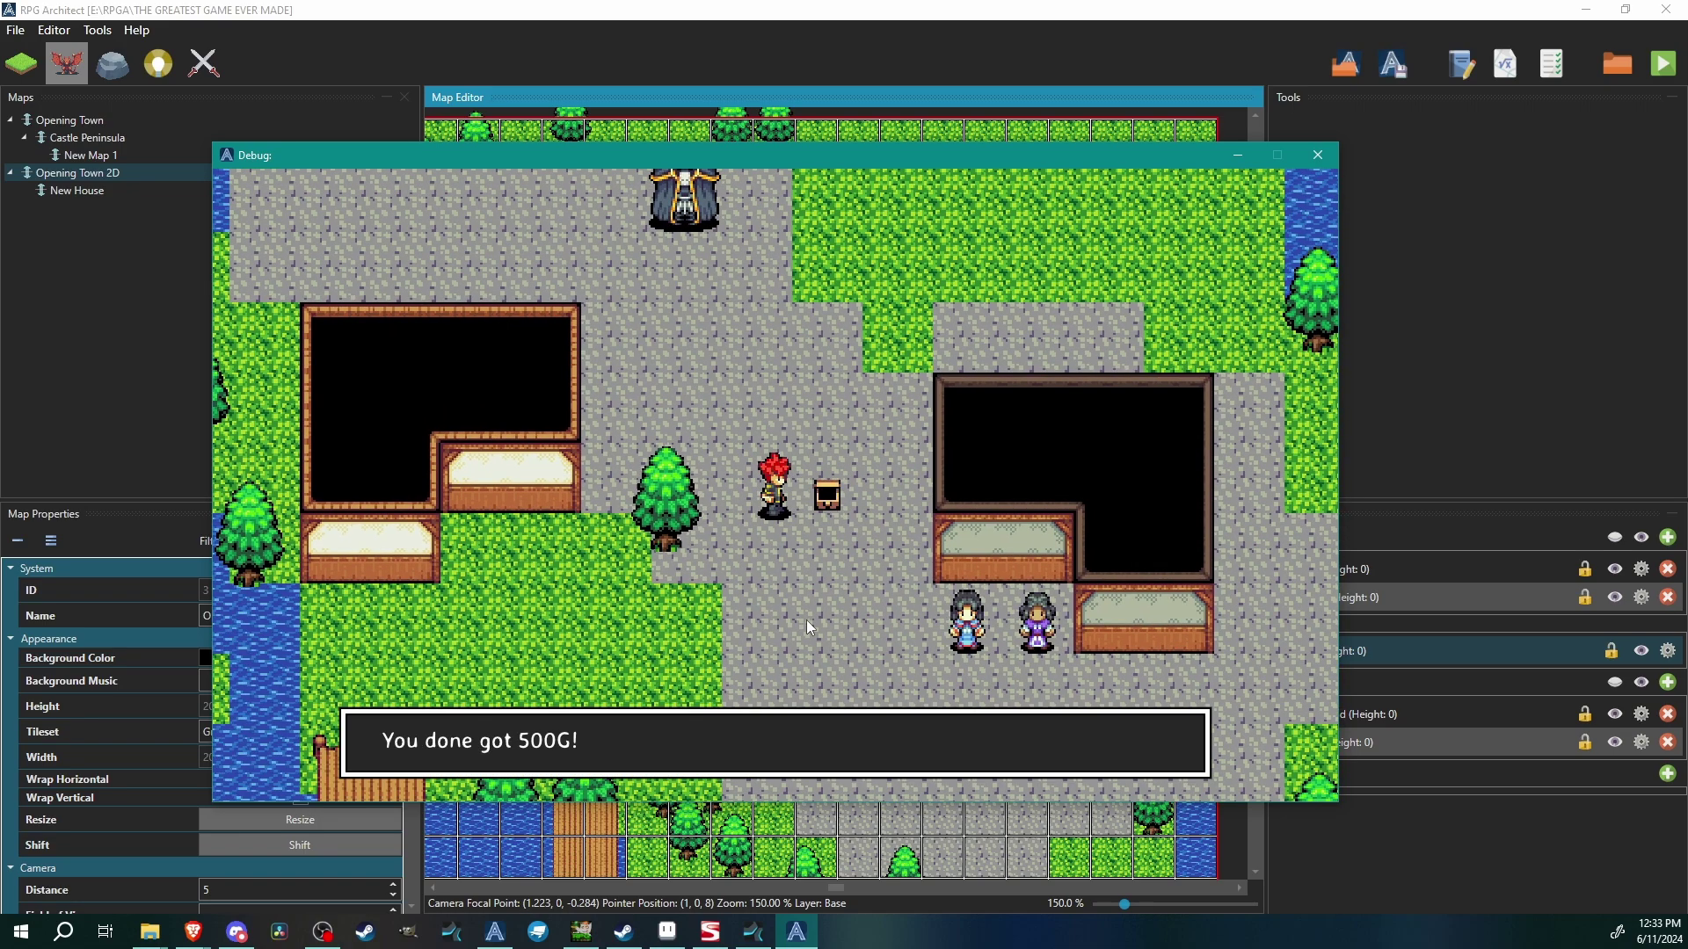
key("Return")
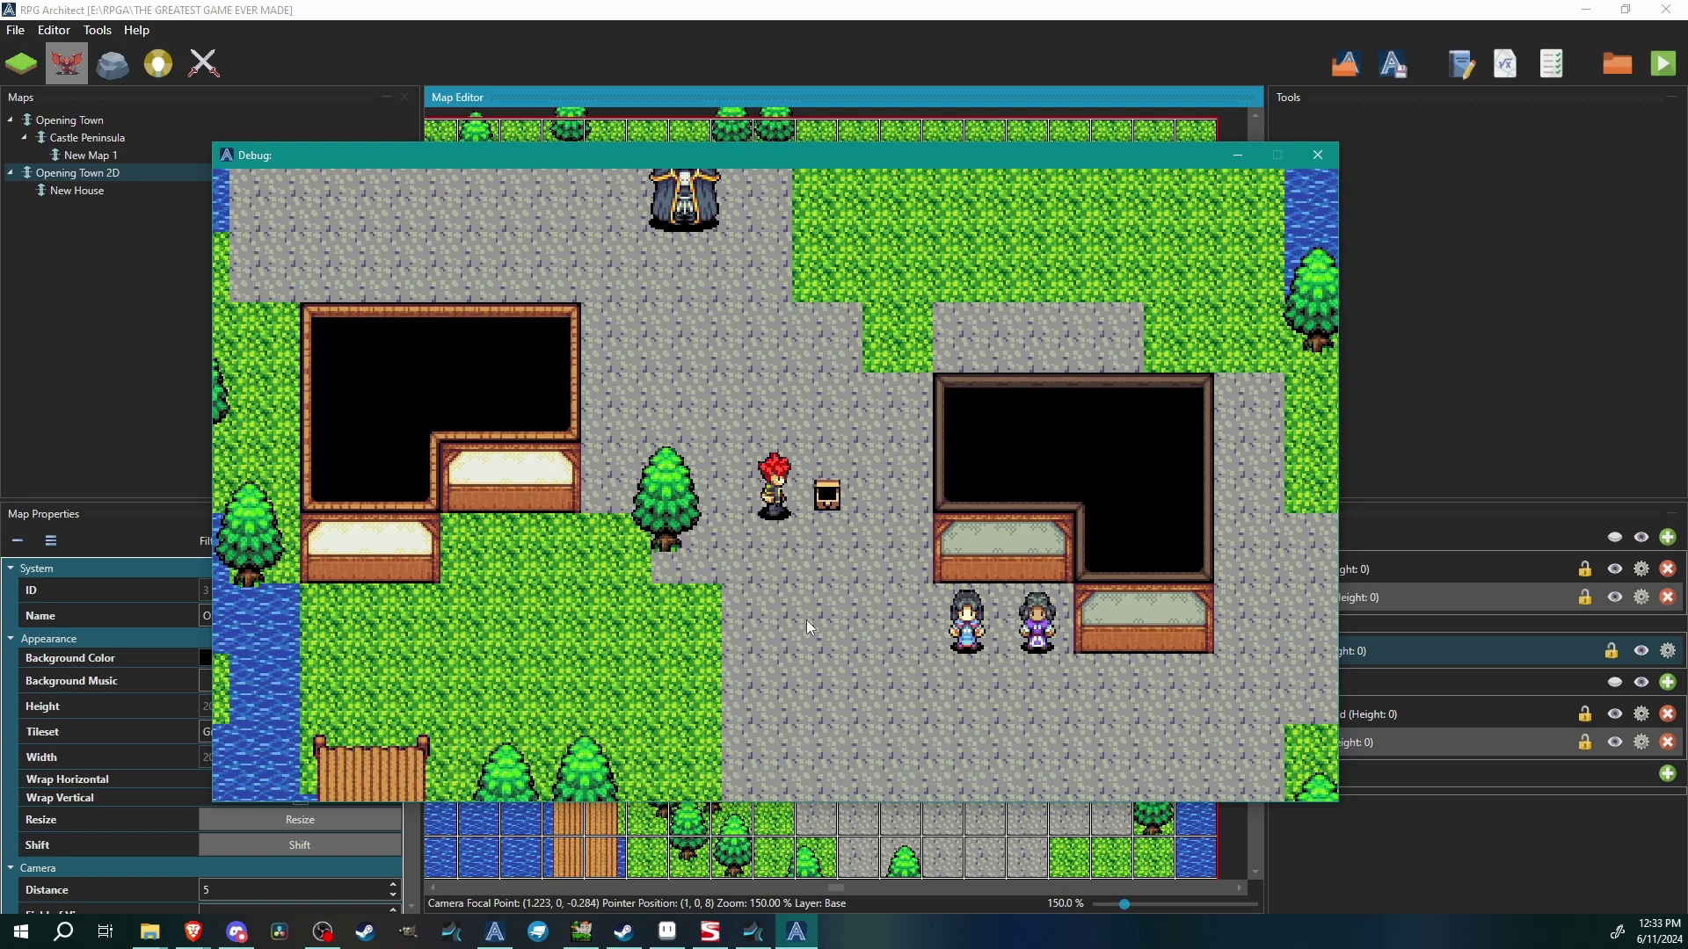
key("Return")
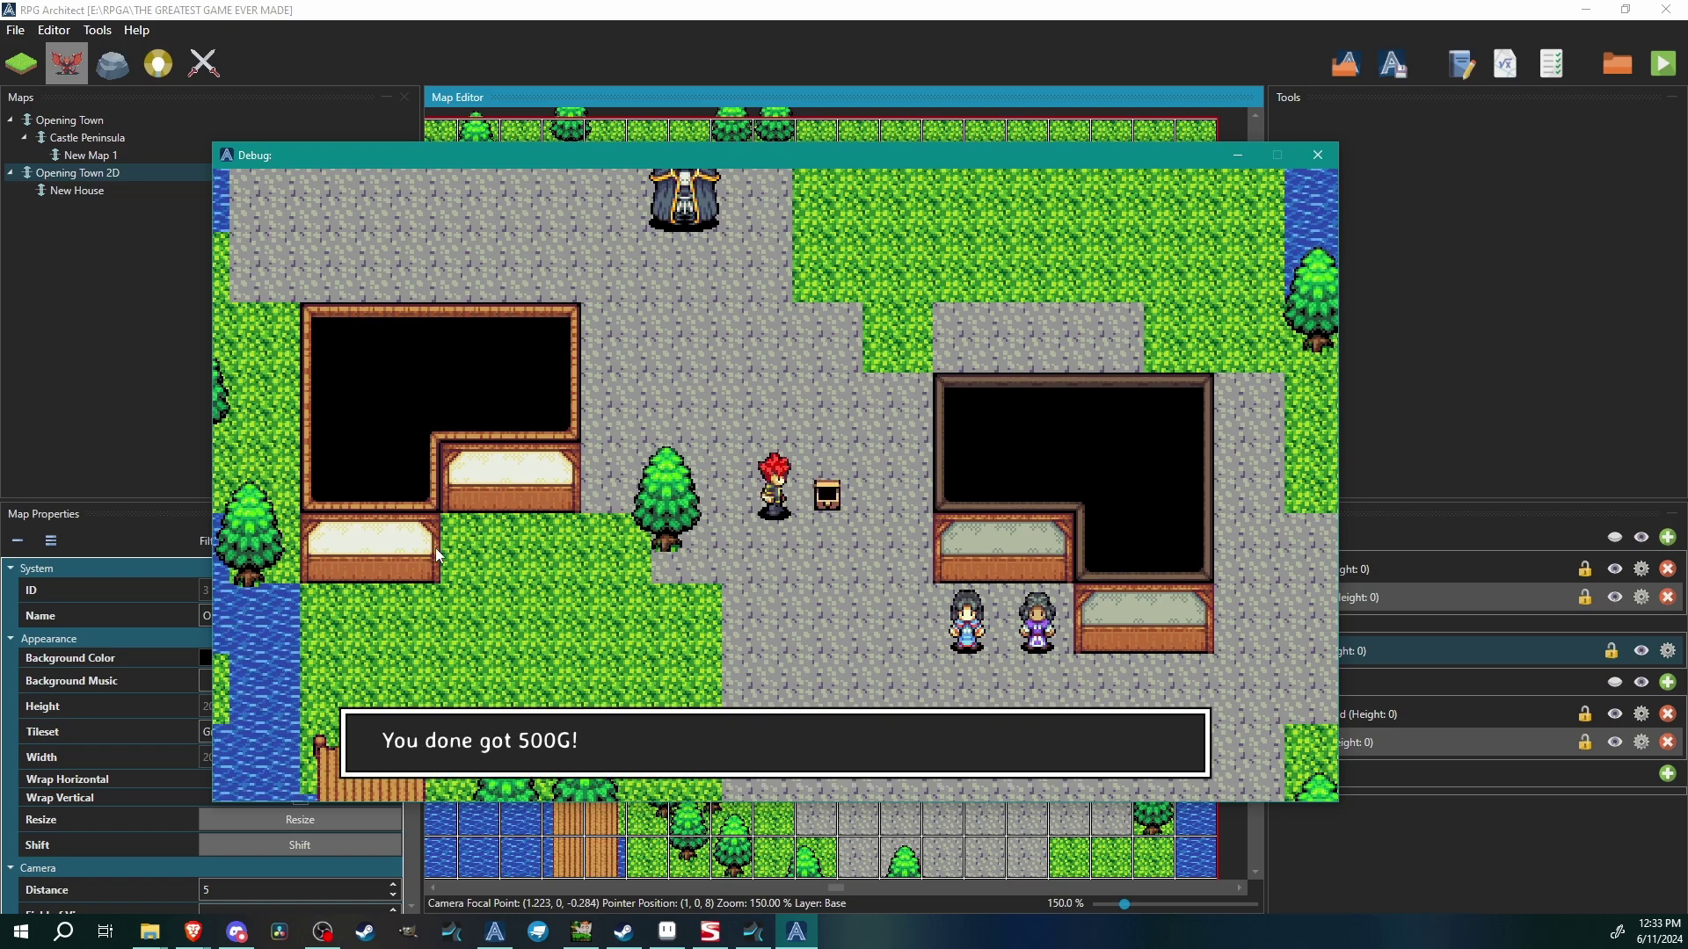
- Stop the play-test and open the chest's Closed script in a full-screen editor
left_click(1329, 156)
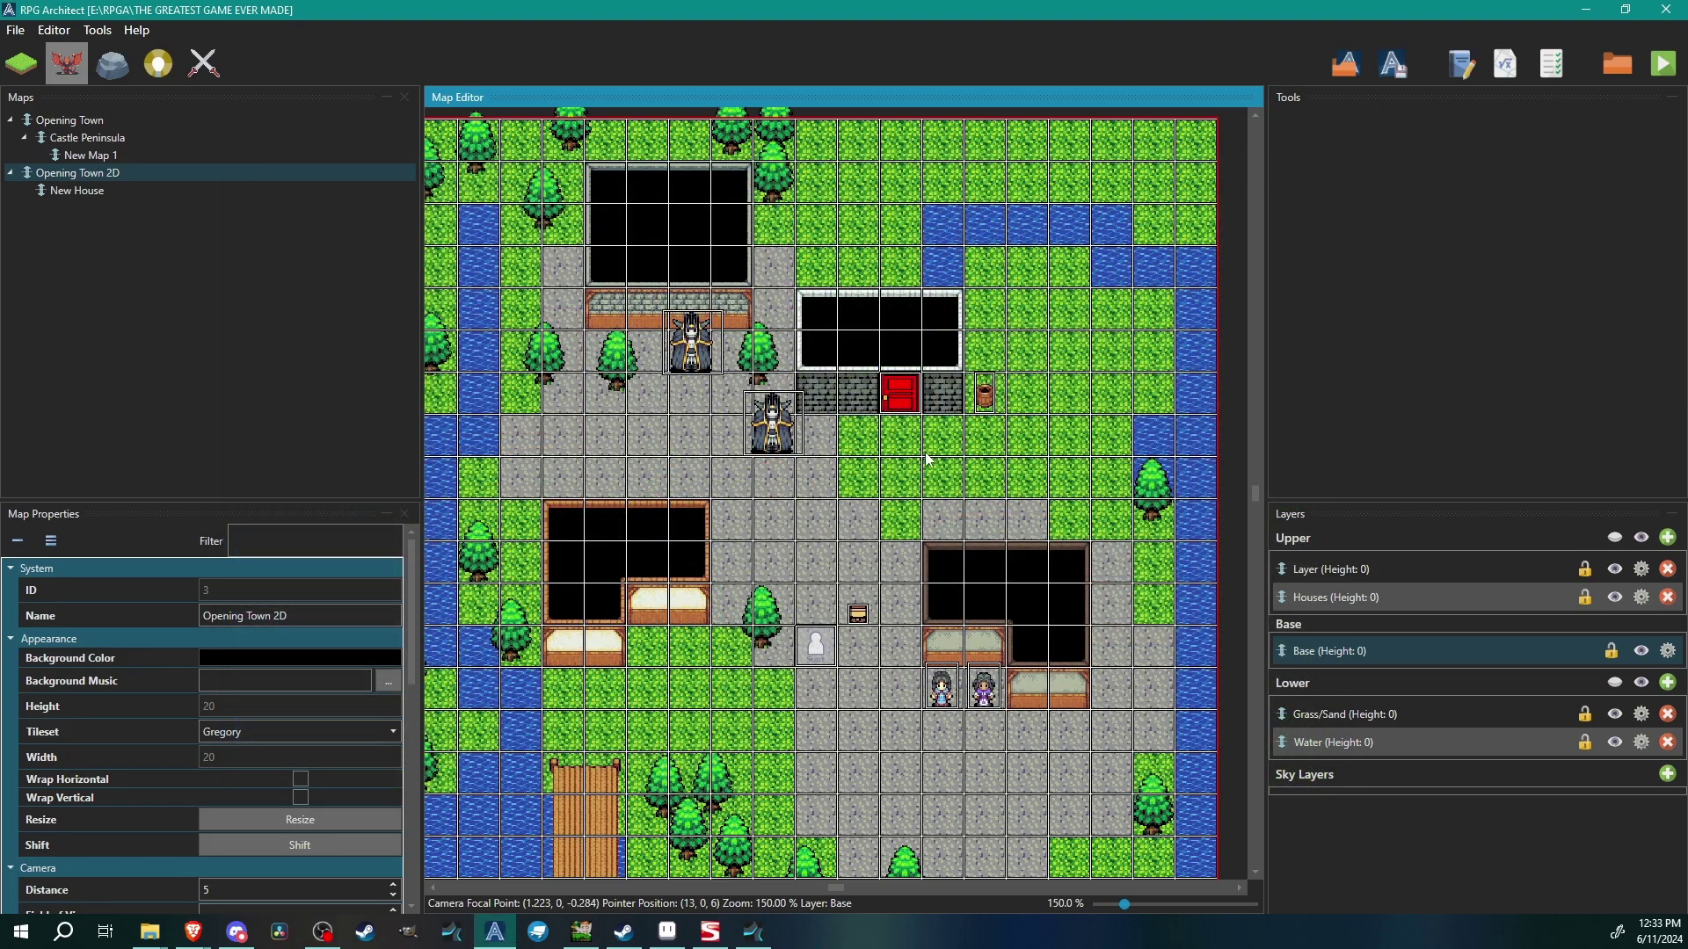
double_click(858, 616)
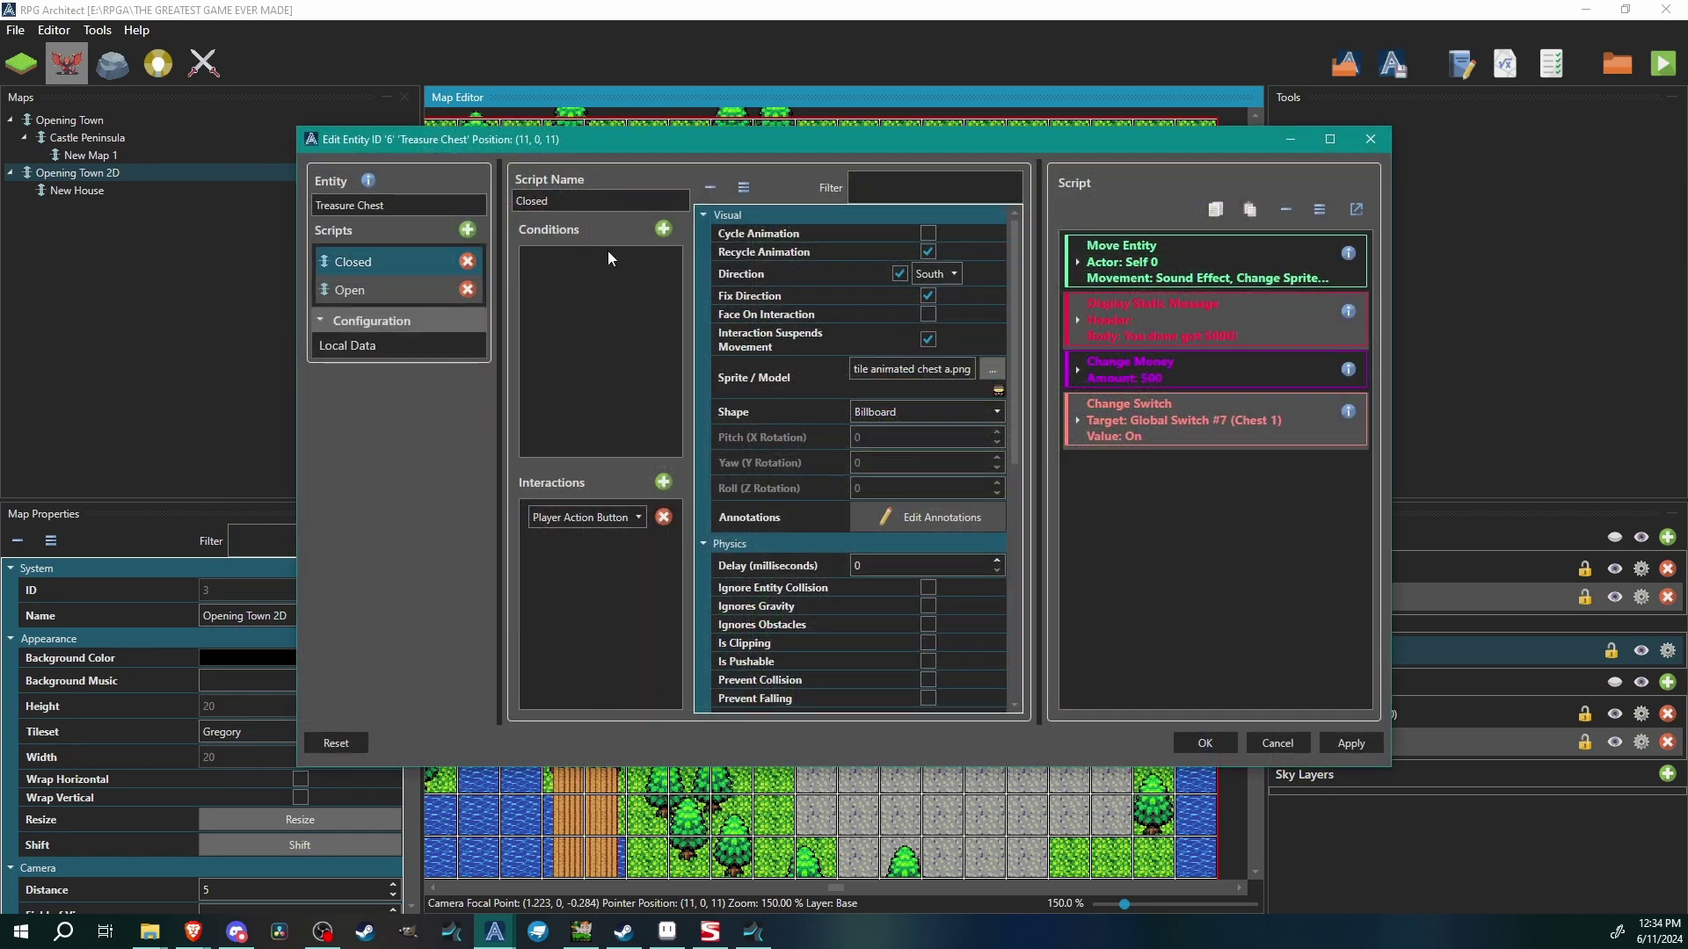
left_click(387, 292)
key("Up")
double_click(681, 143)
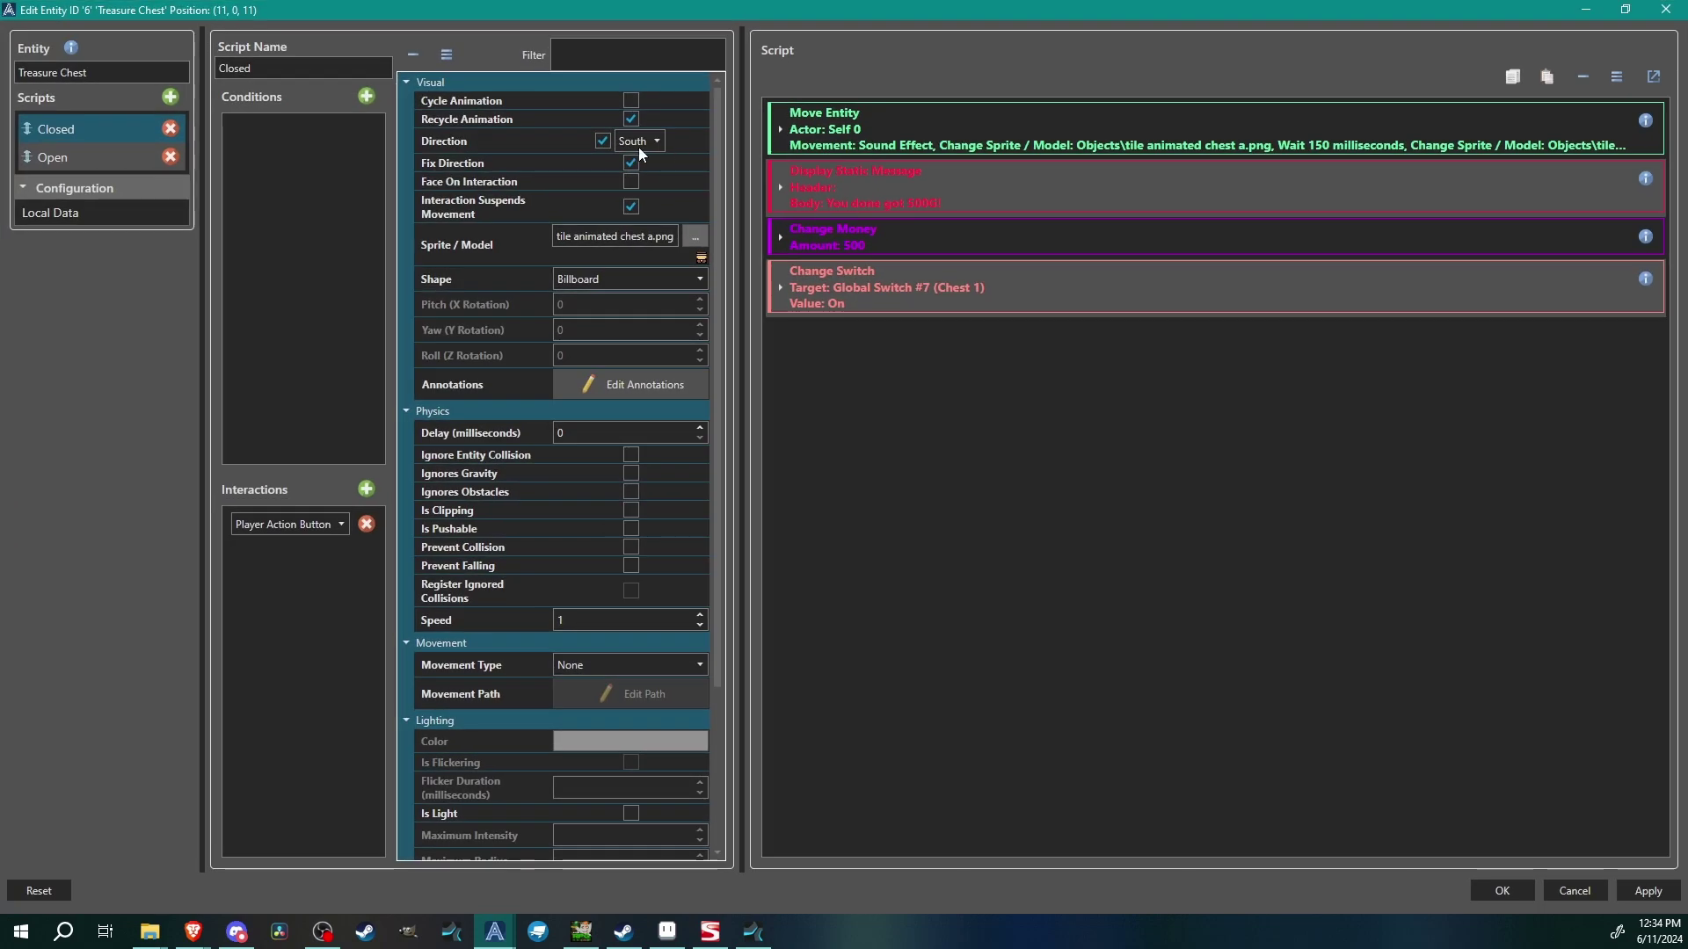
- Add a Global Switch condition on 007: Chest 1 set to Off
left_click(366, 96)
left_click(315, 136)
left_click(313, 144)
left_click(468, 164)
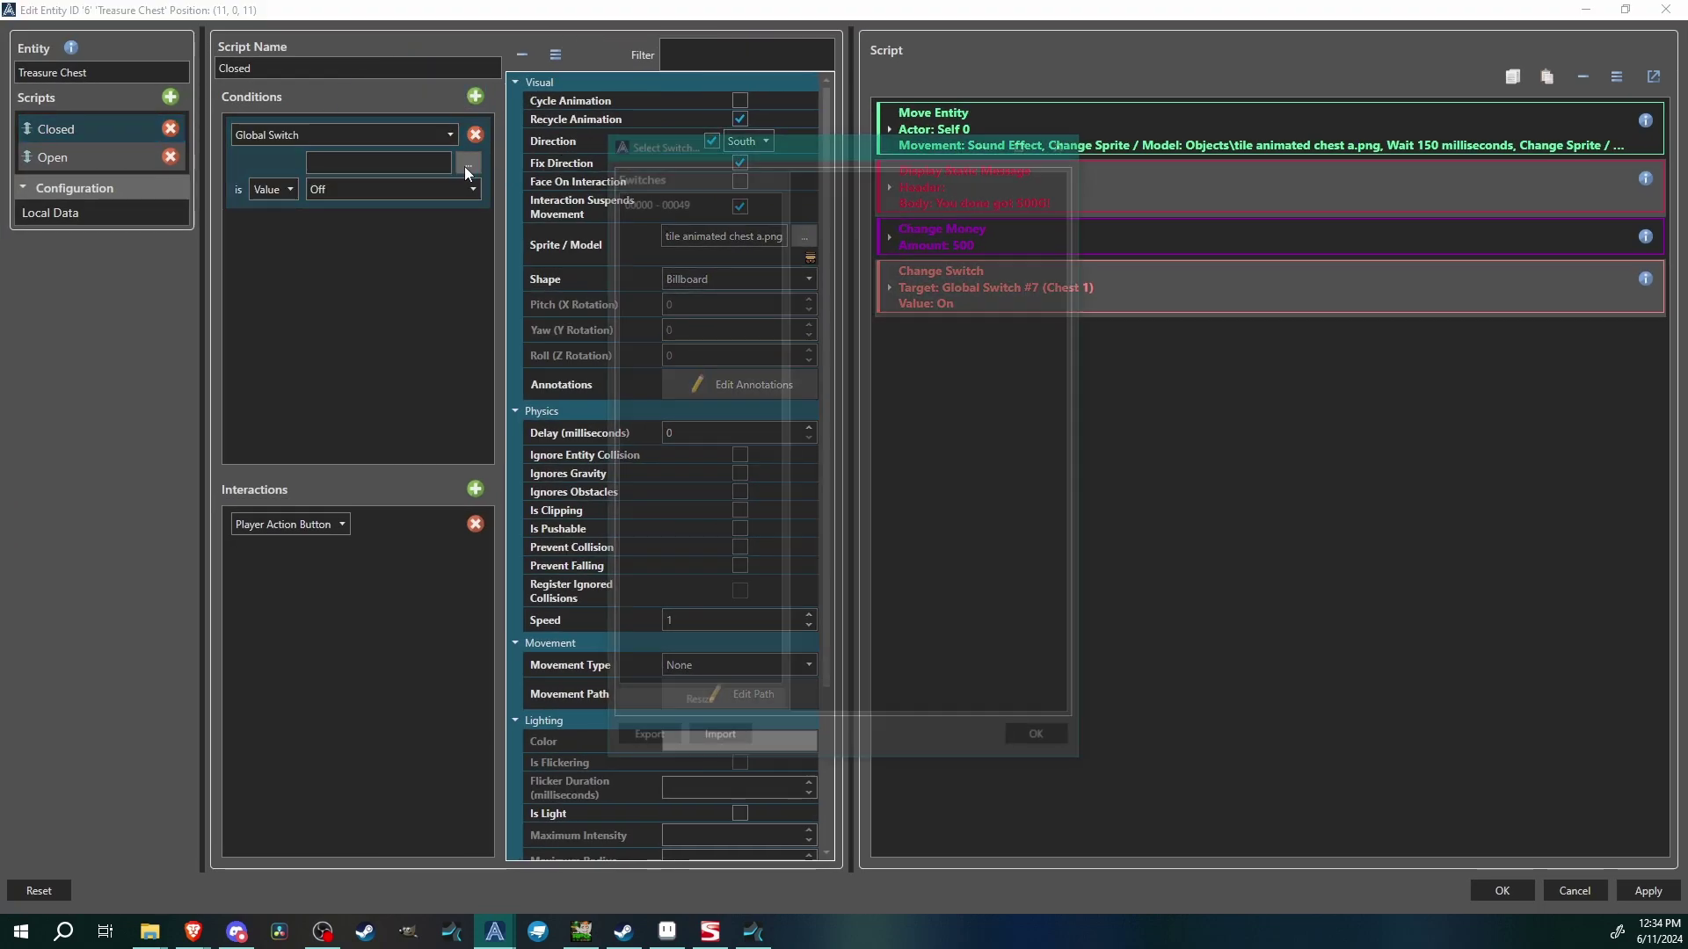
left_click(698, 199)
left_click(867, 287)
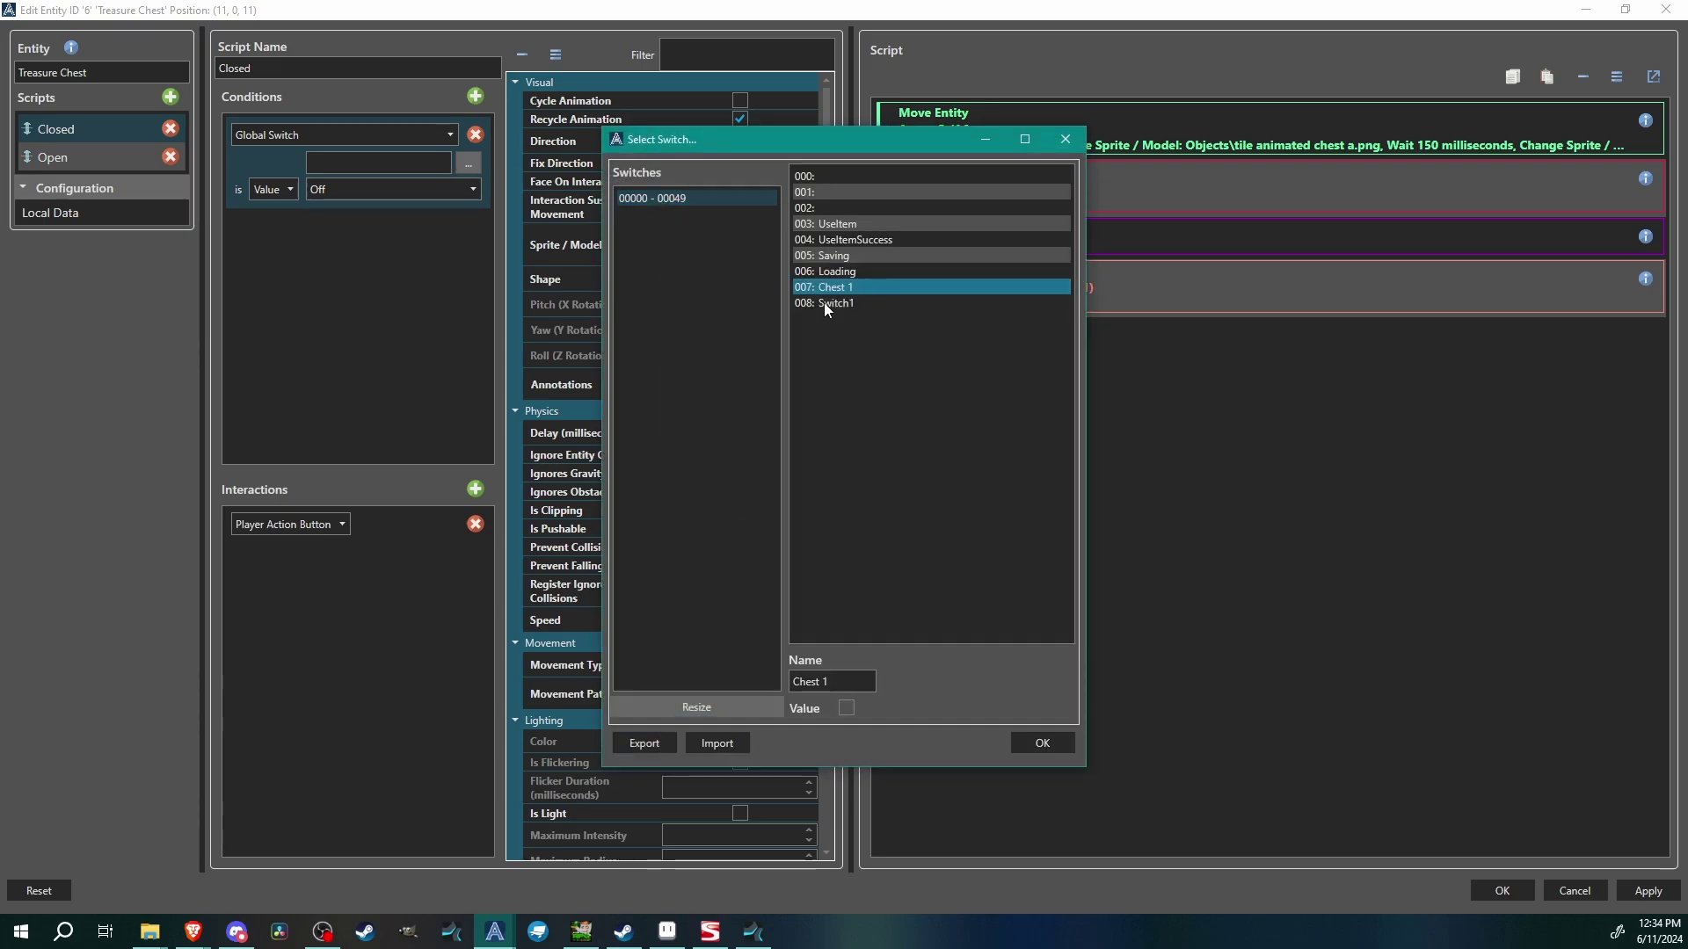
left_click(1042, 743)
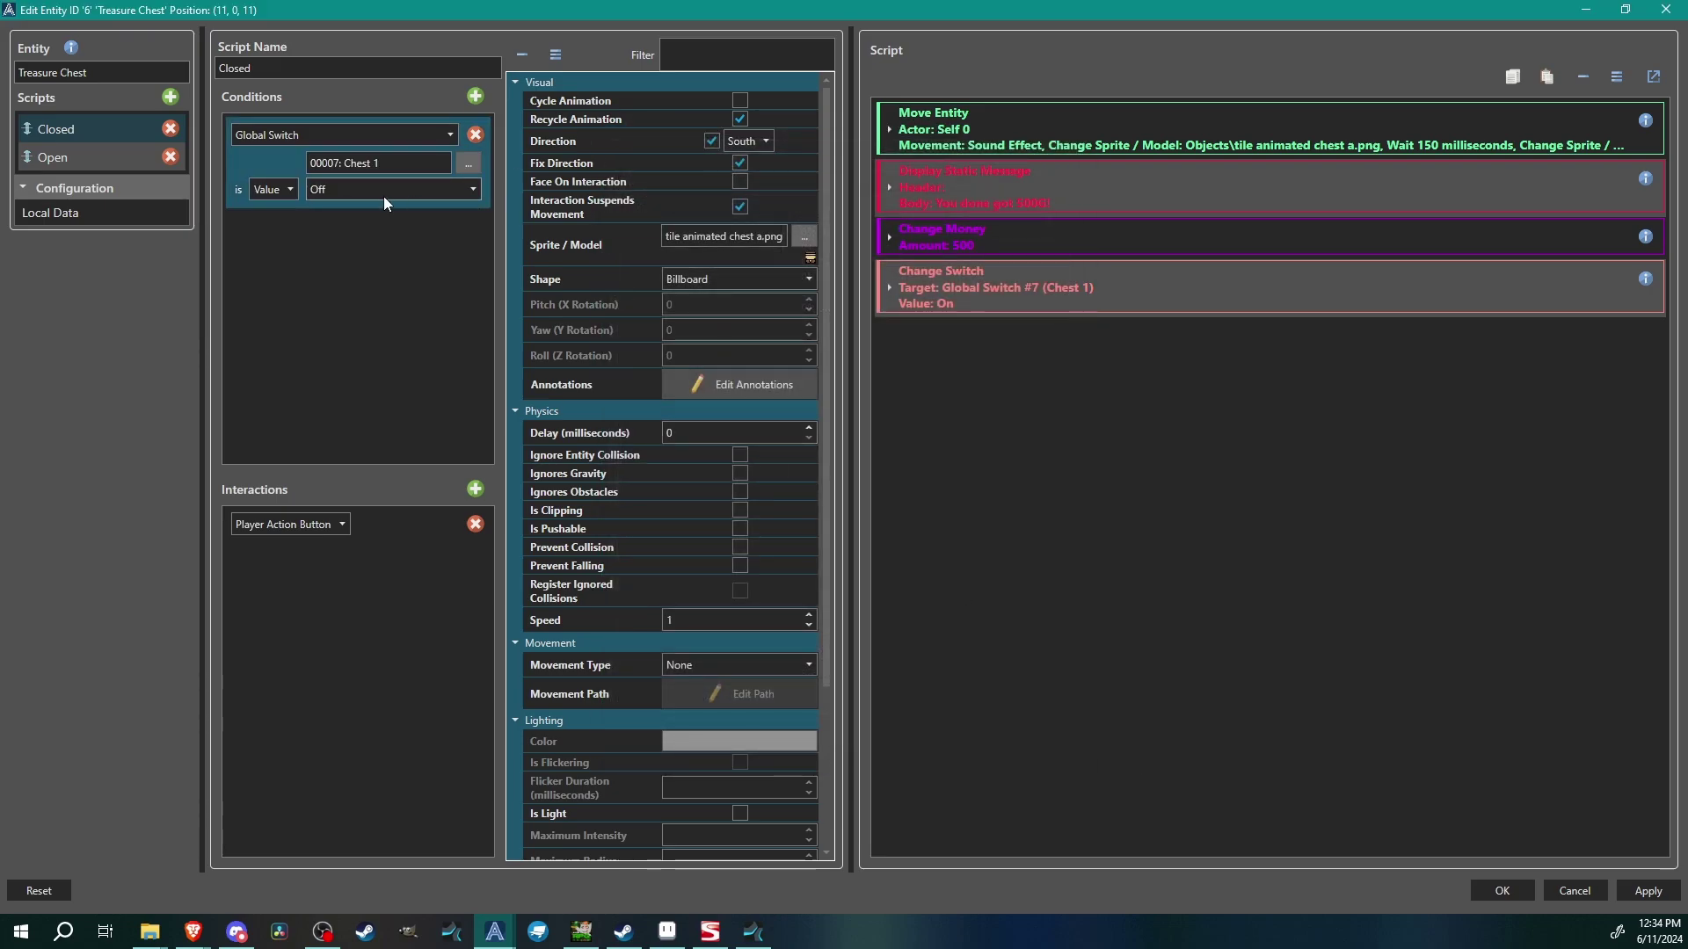
- Compare with the Open script's condition, keep the changes, and start a new play-test
left_click(53, 157)
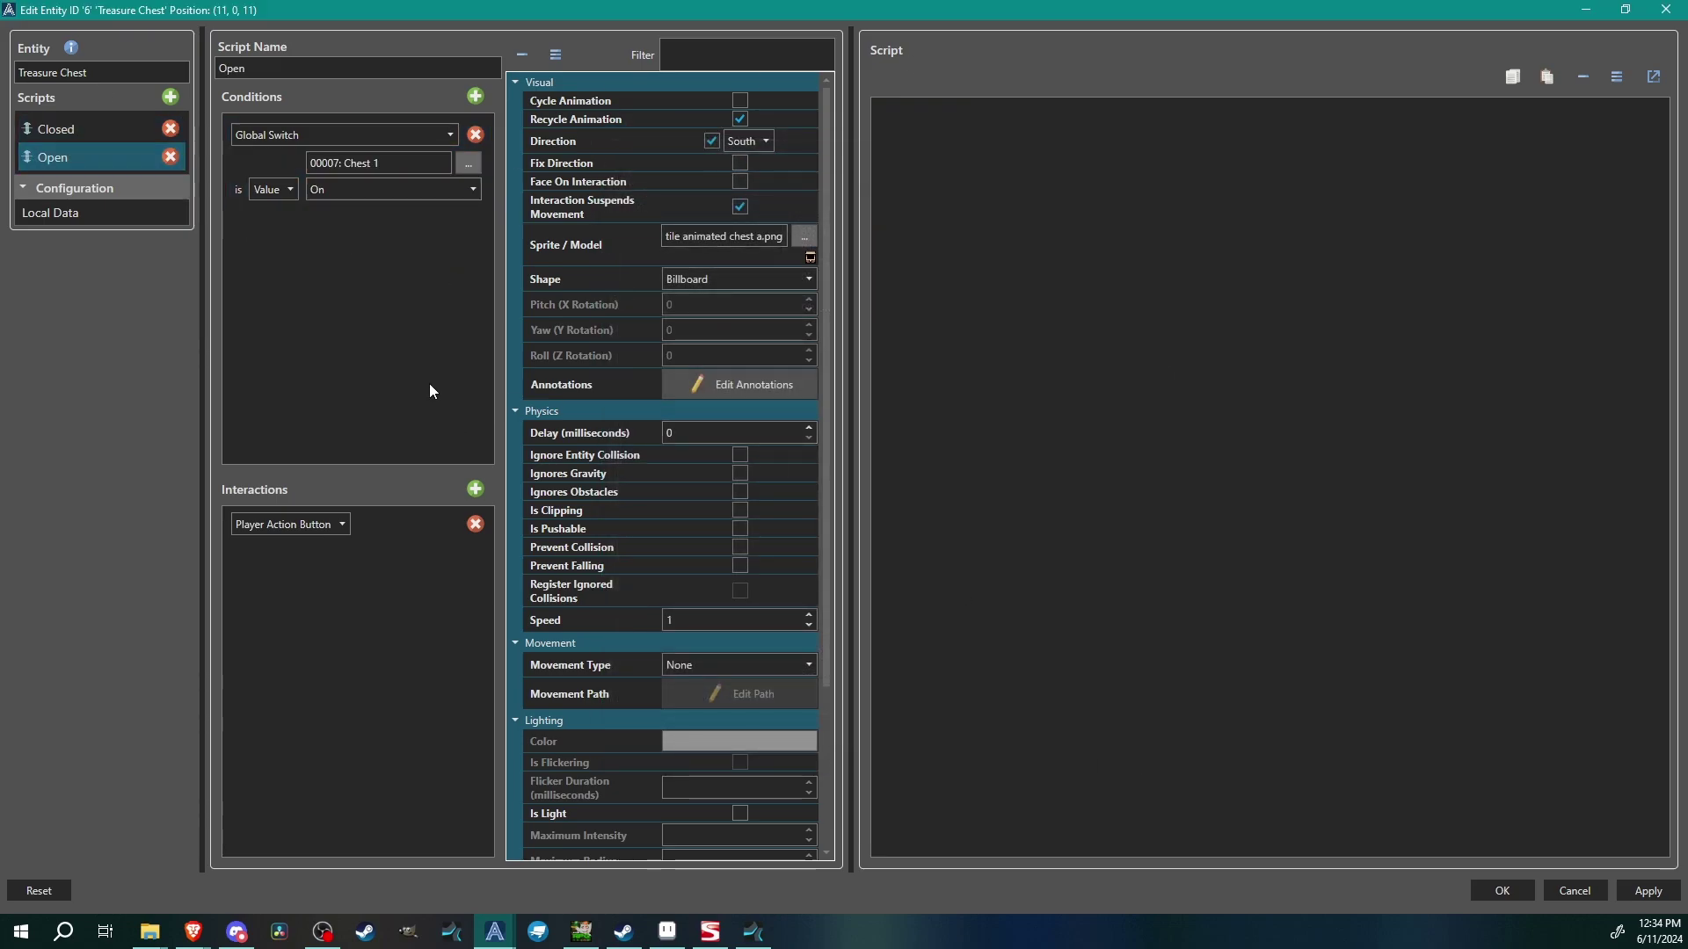
left_click(1497, 891)
left_click(1661, 77)
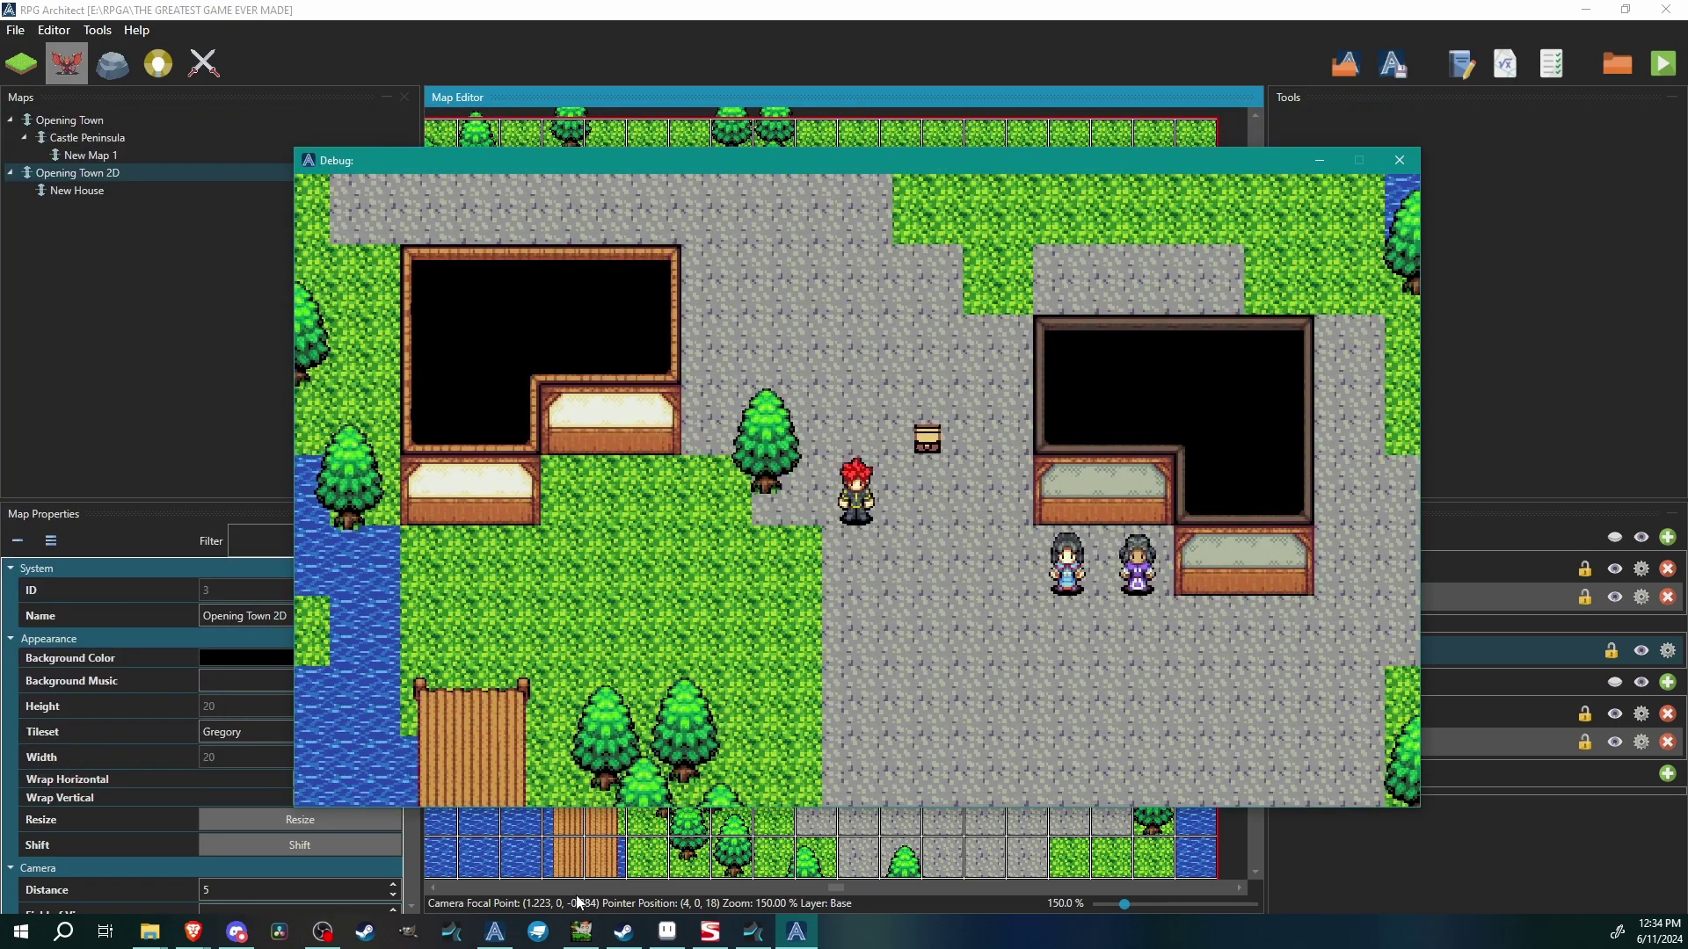
- Open the chest for the 500G message, then walk around it to check it stays open
key("Up")
key("Right")
key("Return")
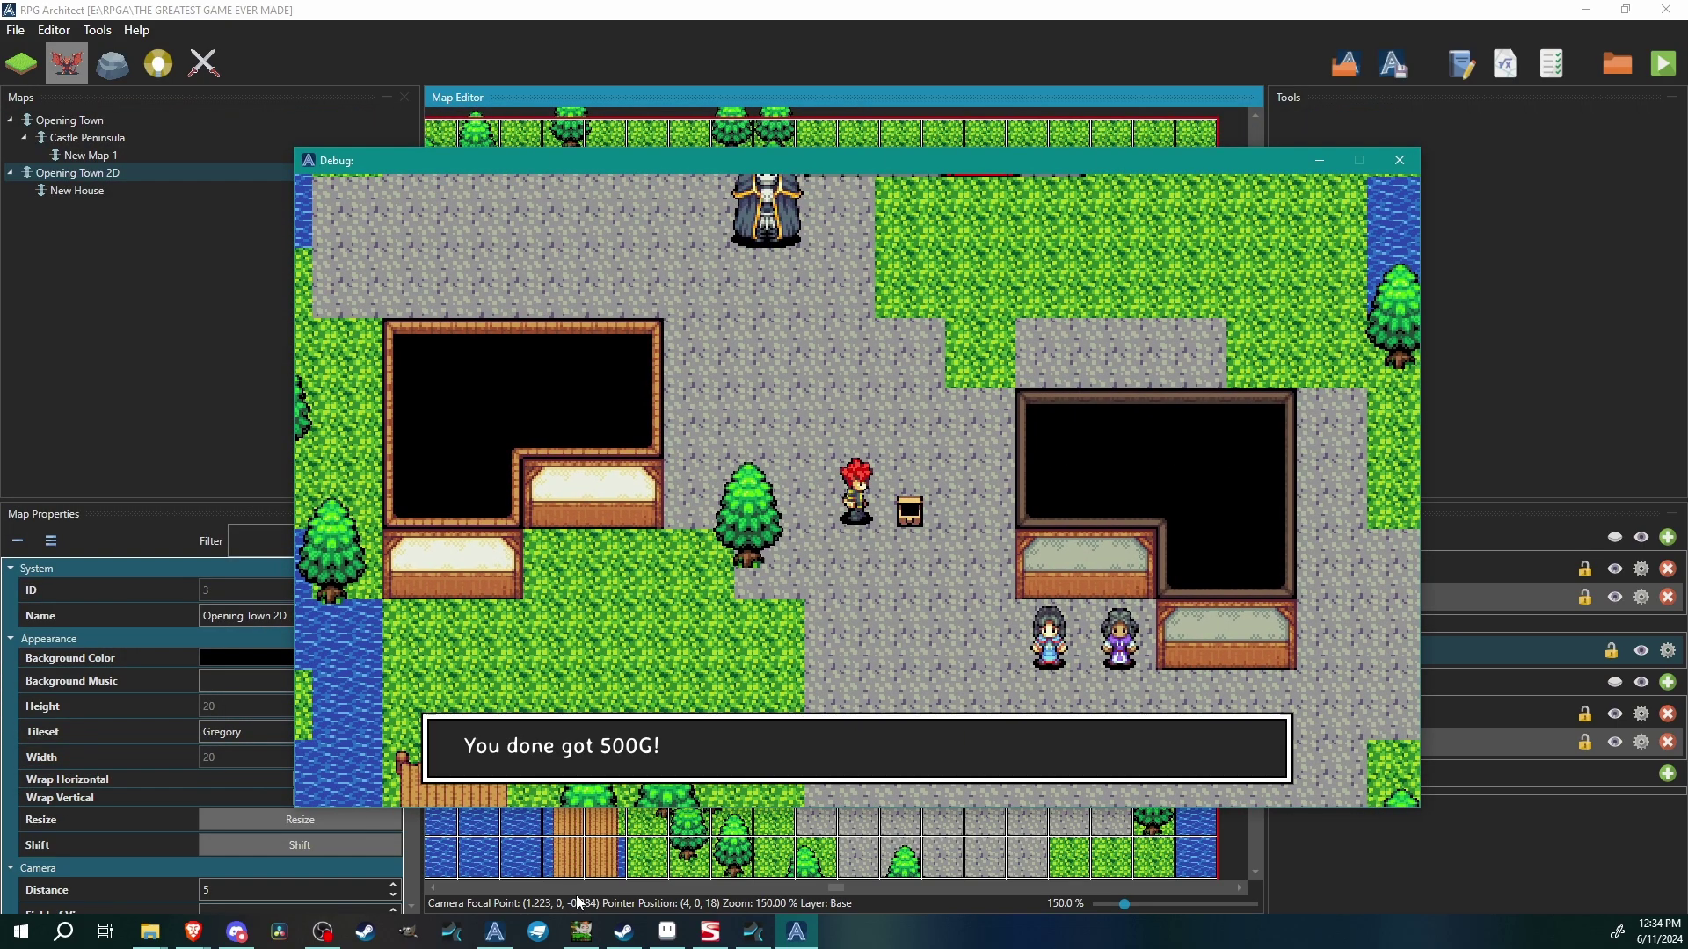
key("Return")
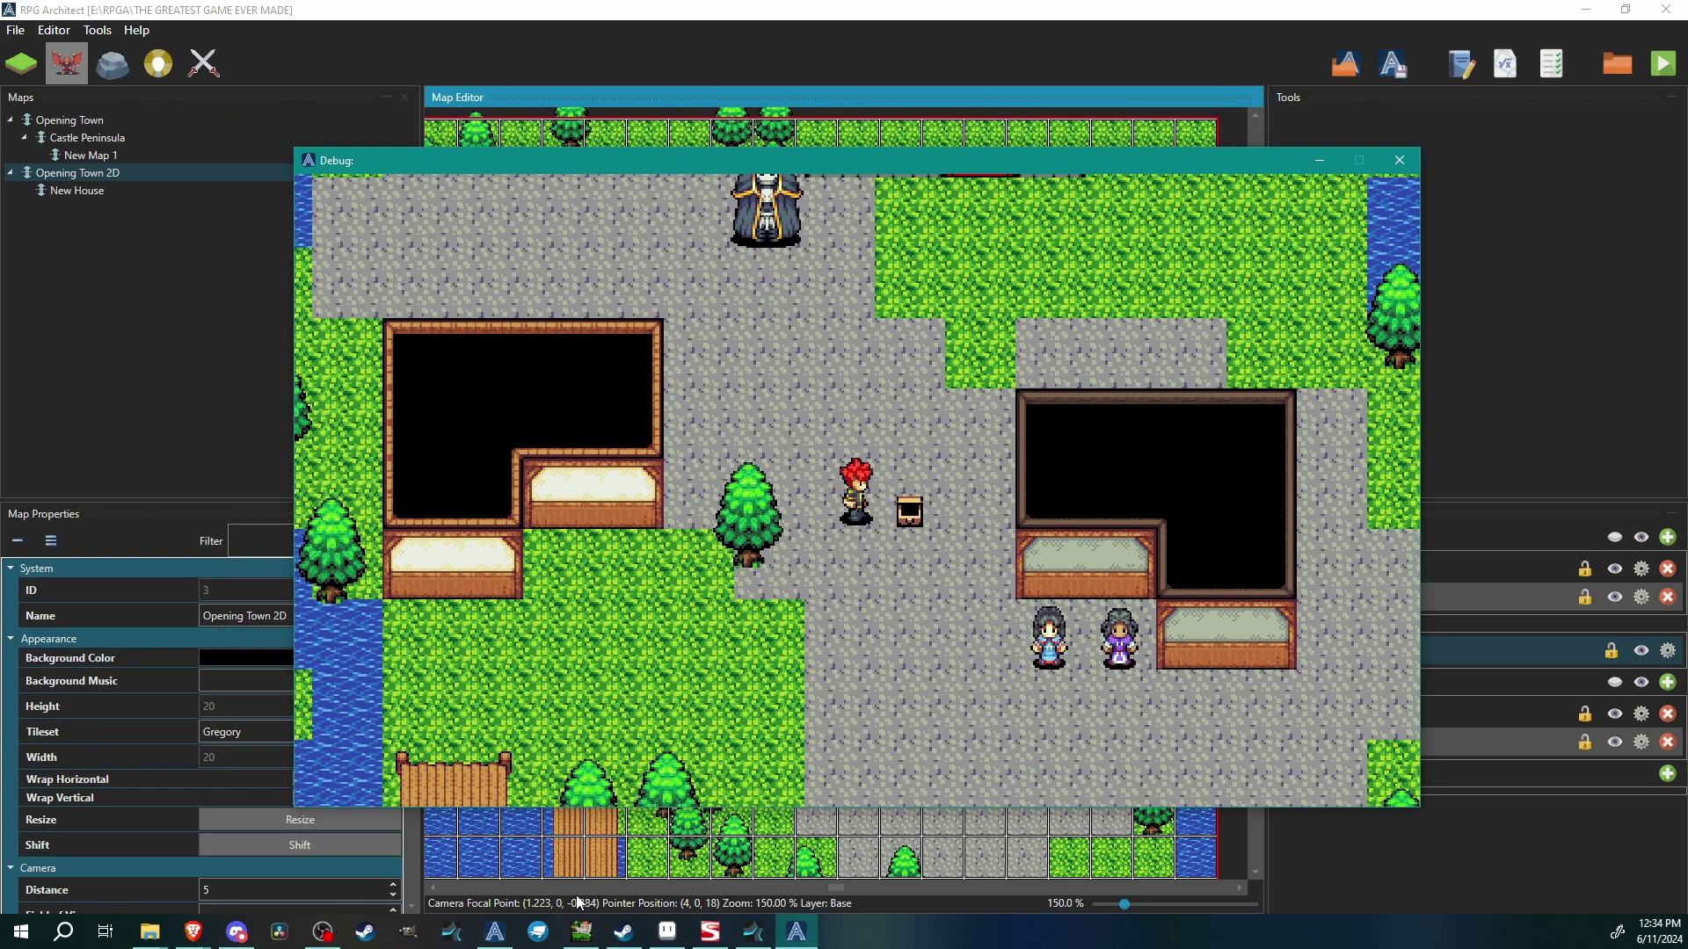
key("Down")
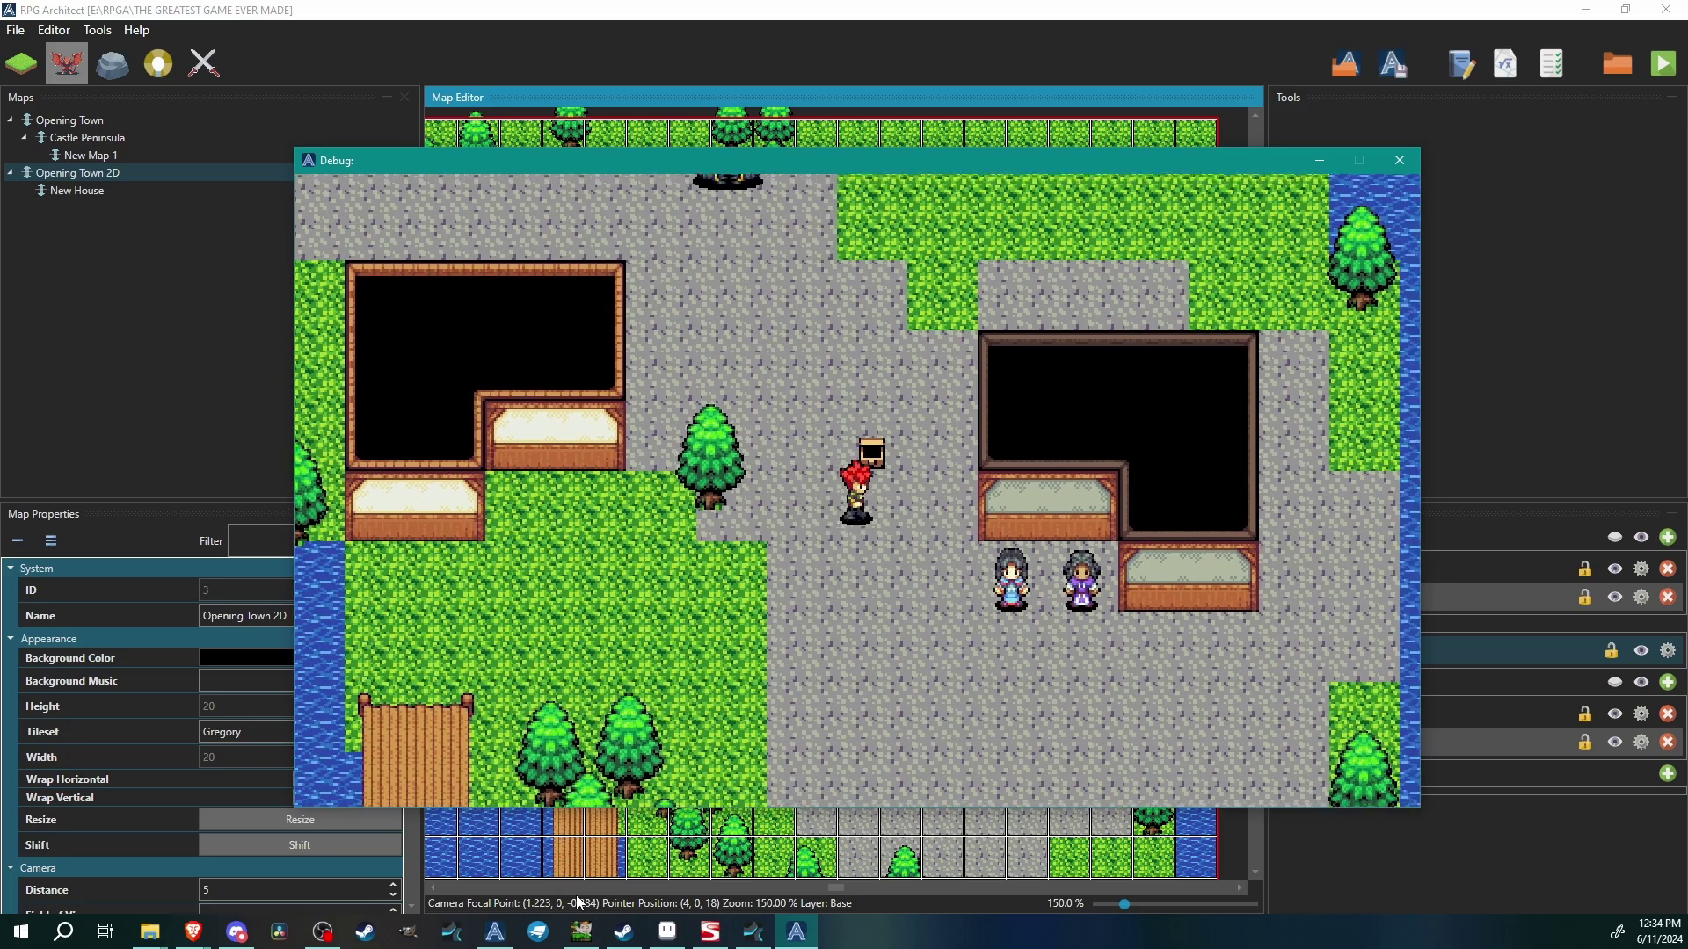
key("Up")
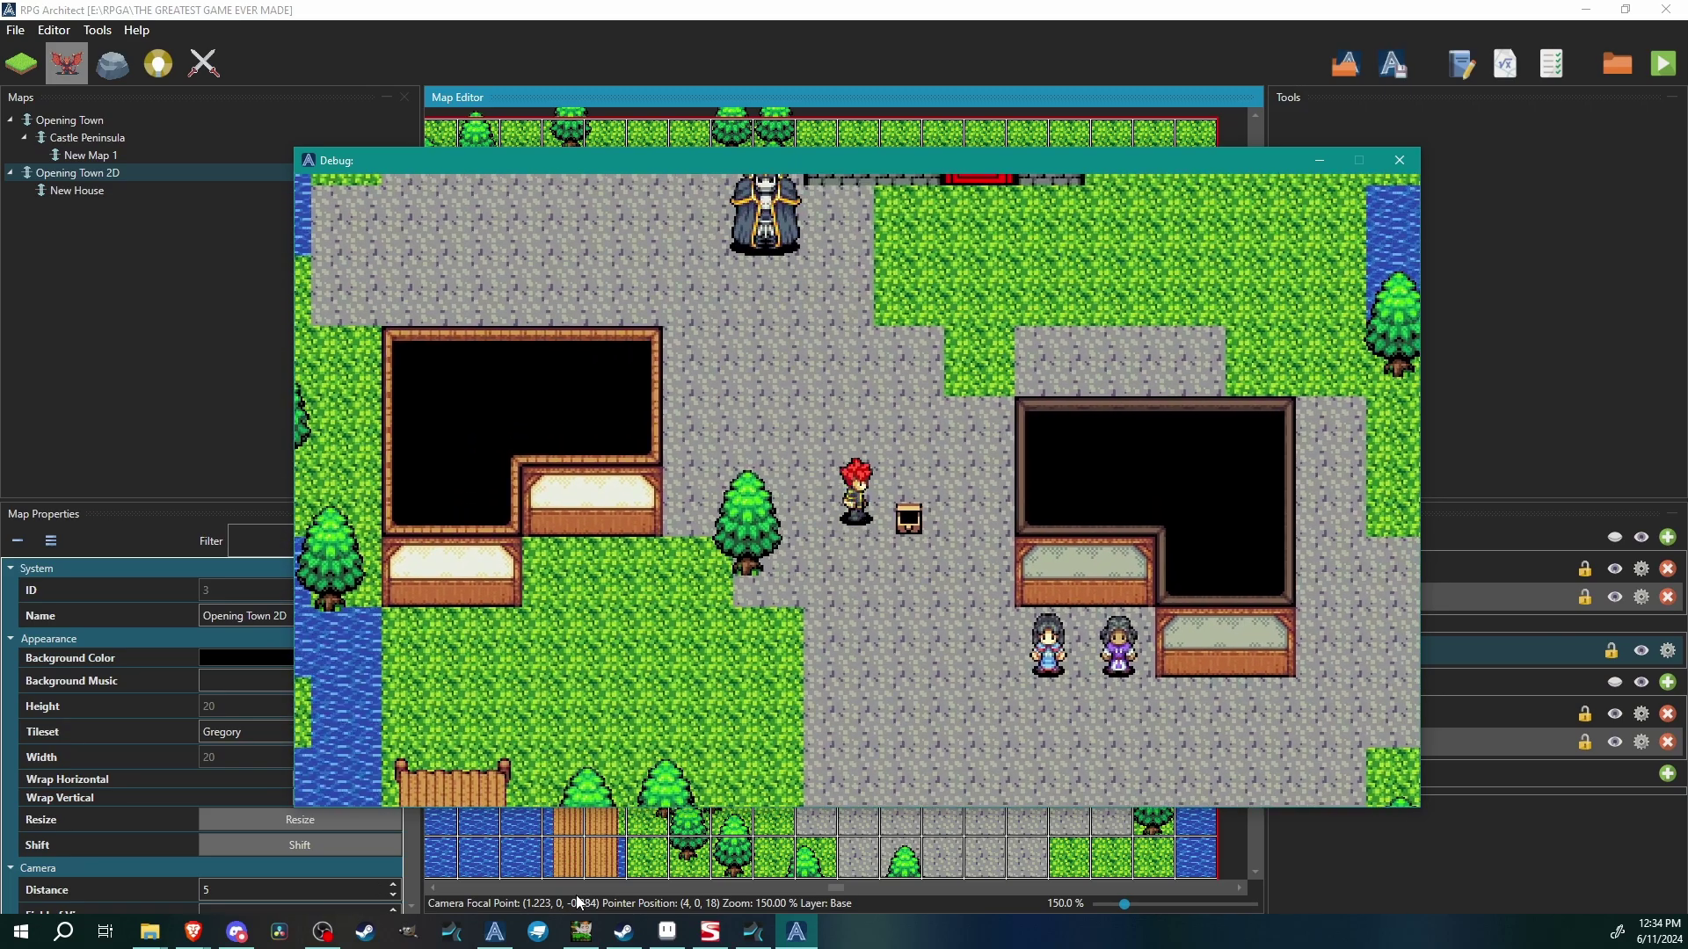
key("Up")
key("Right")
key("Down")
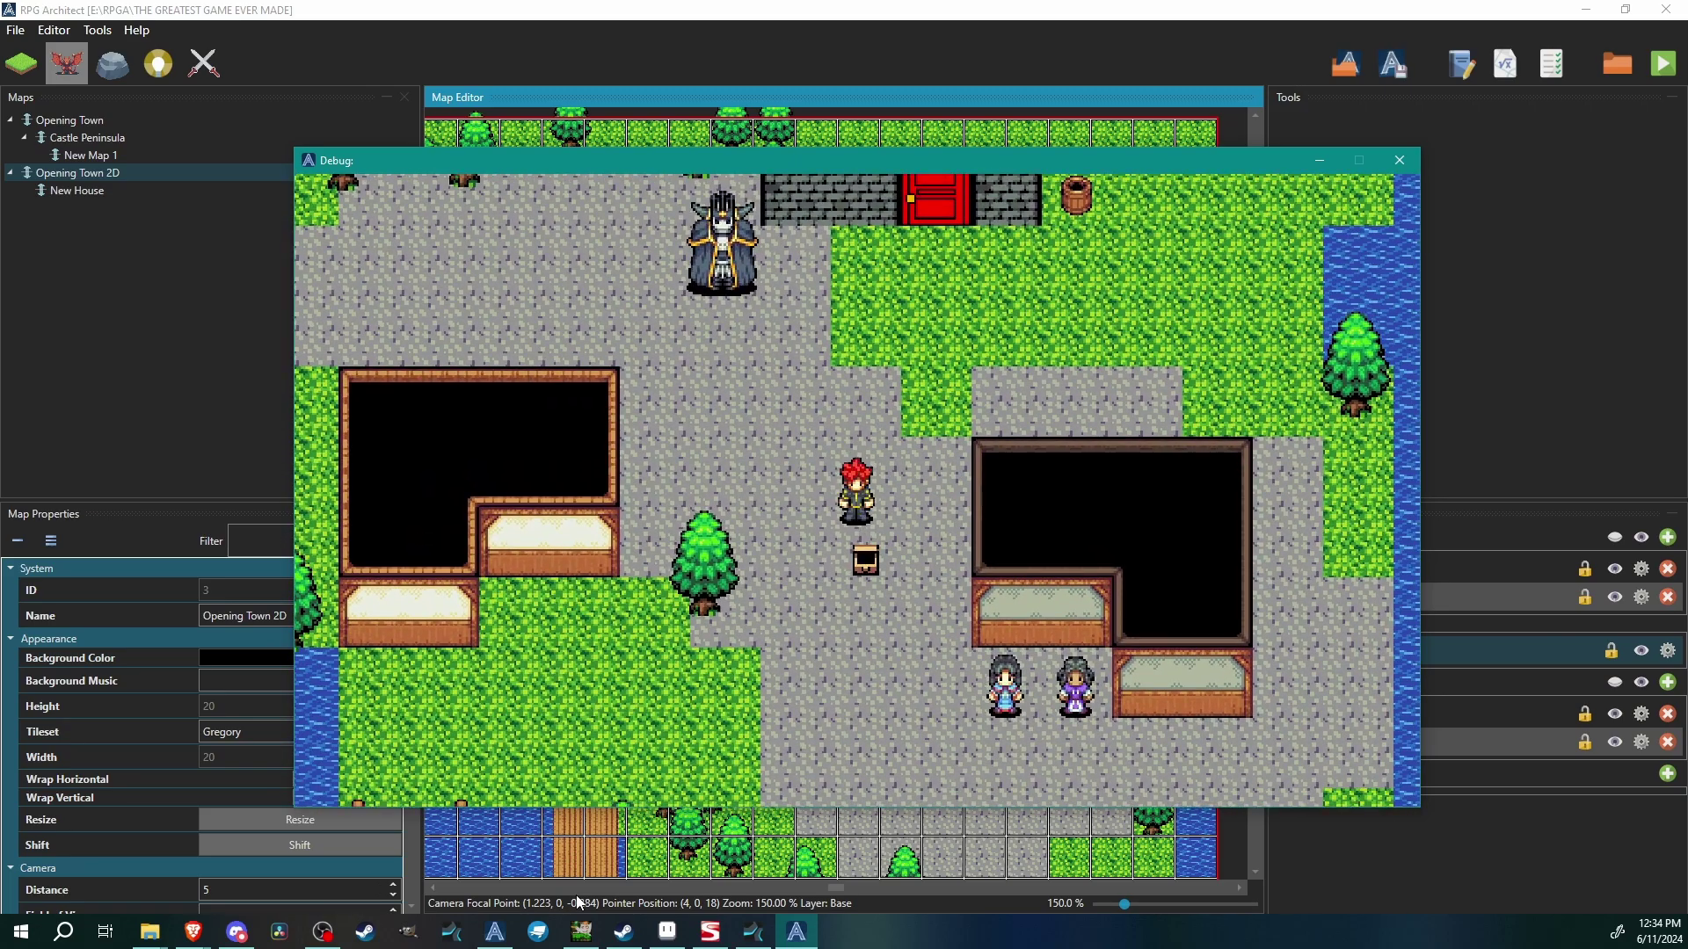
key("Left")
key("Down")
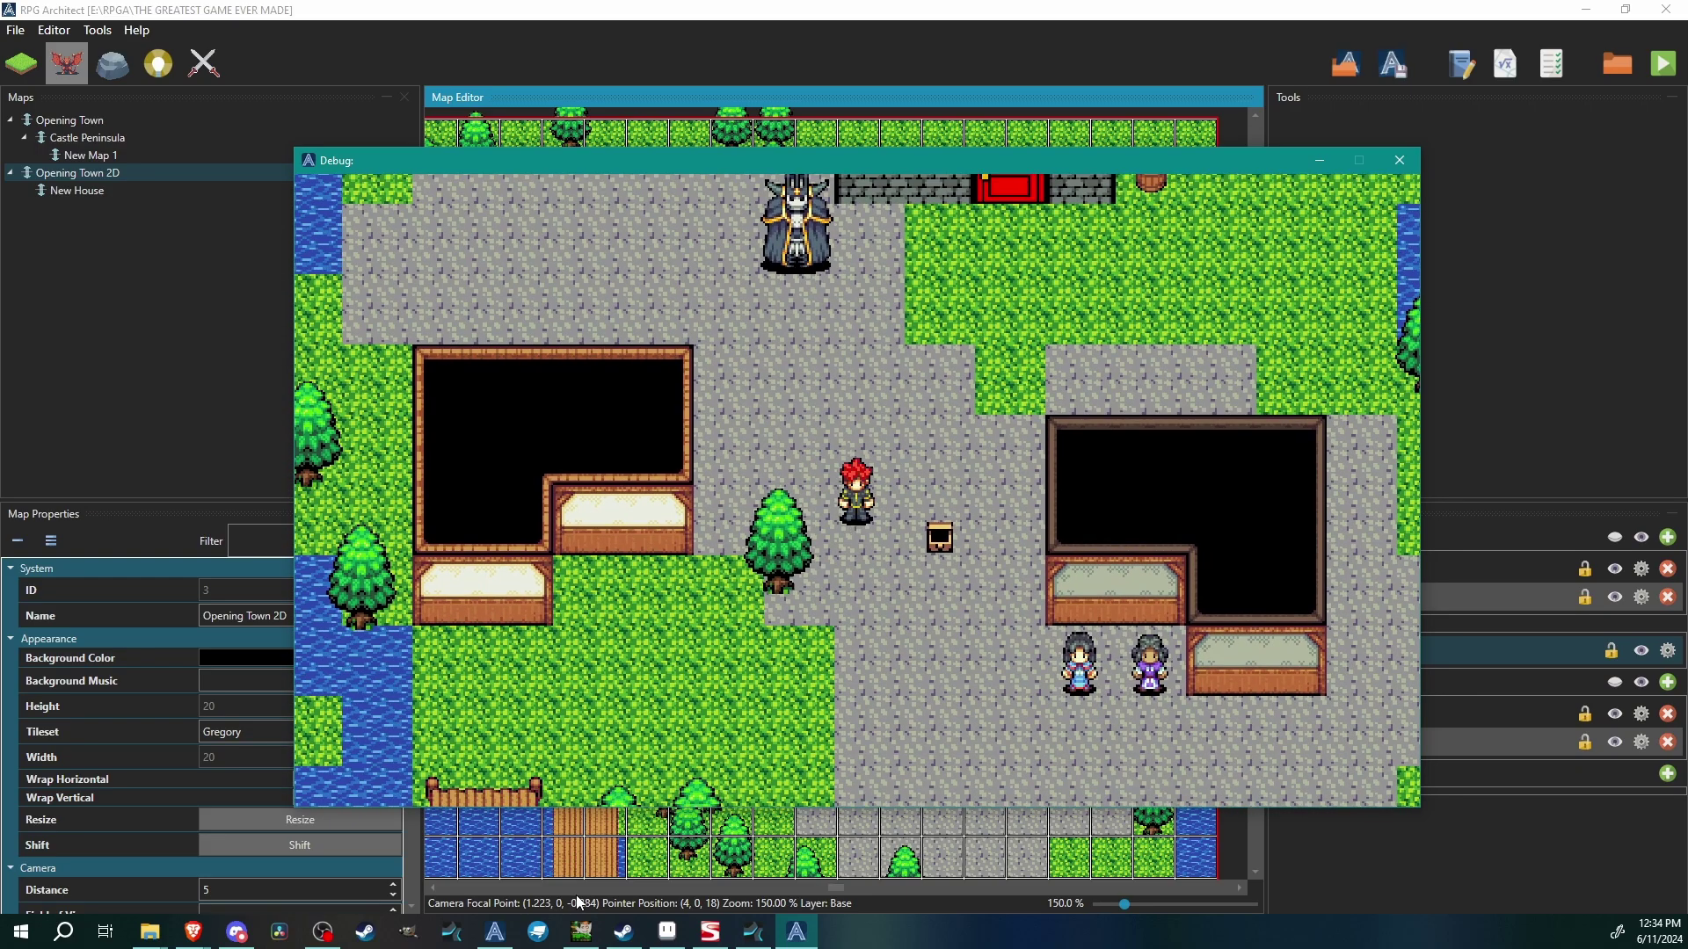
key("Down")
key("Right")
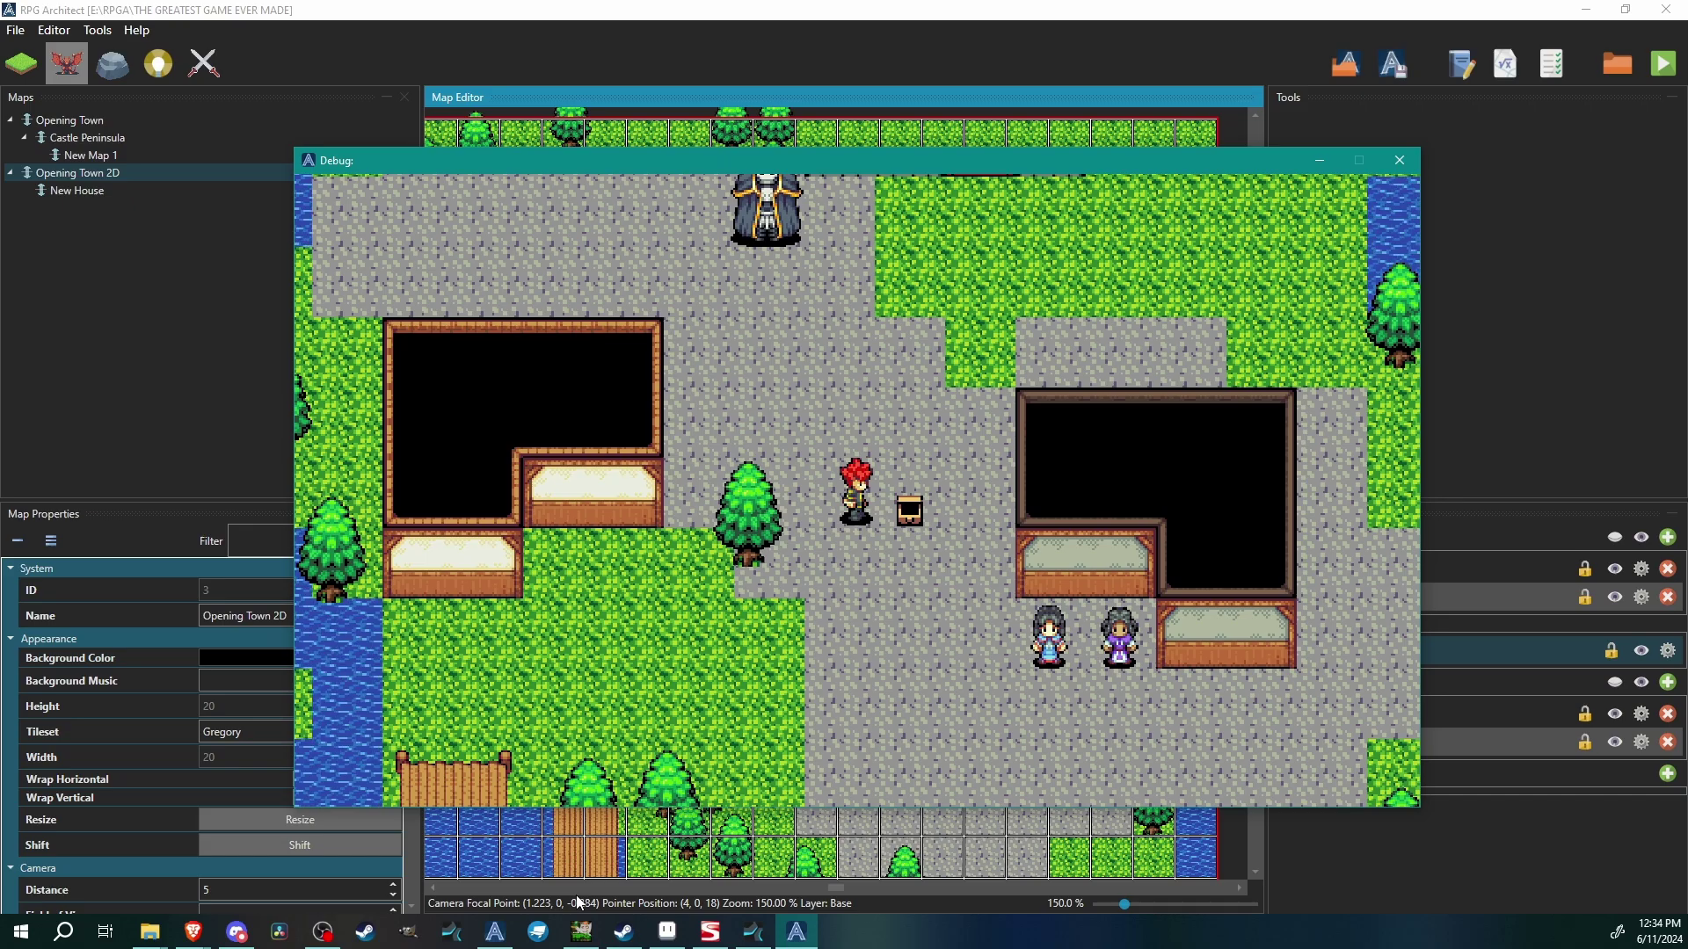
- Stop the play-test and look over the treasure chest's settings again
left_click(1400, 164)
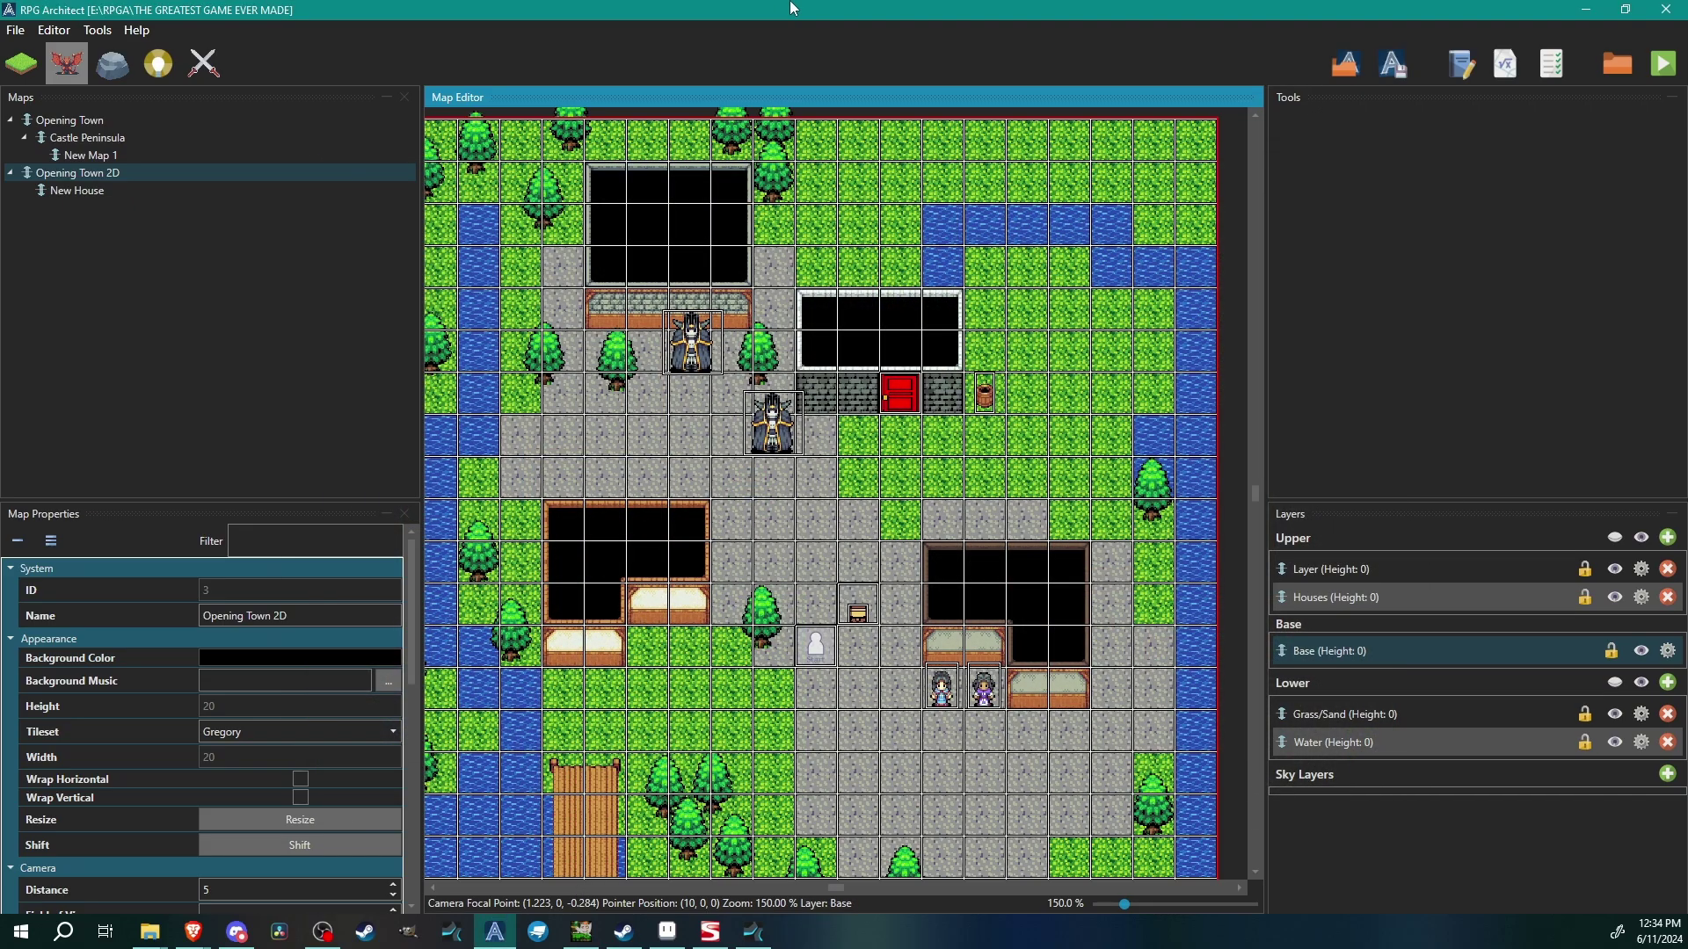
double_click(833, 567)
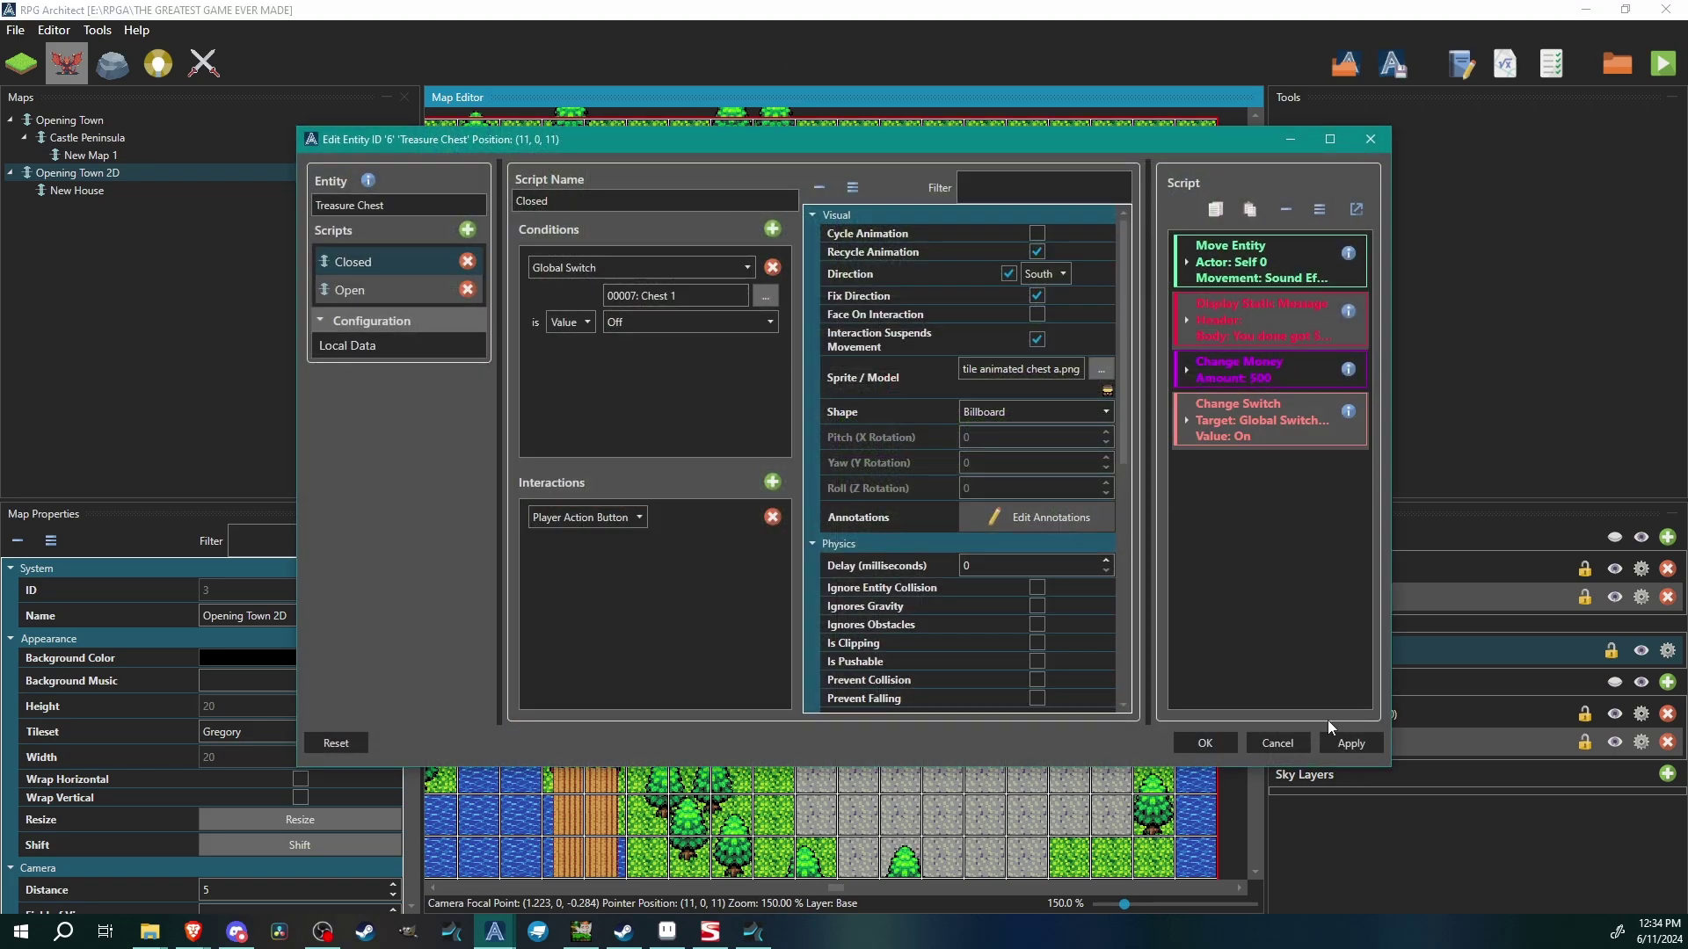
left_click(1204, 742)
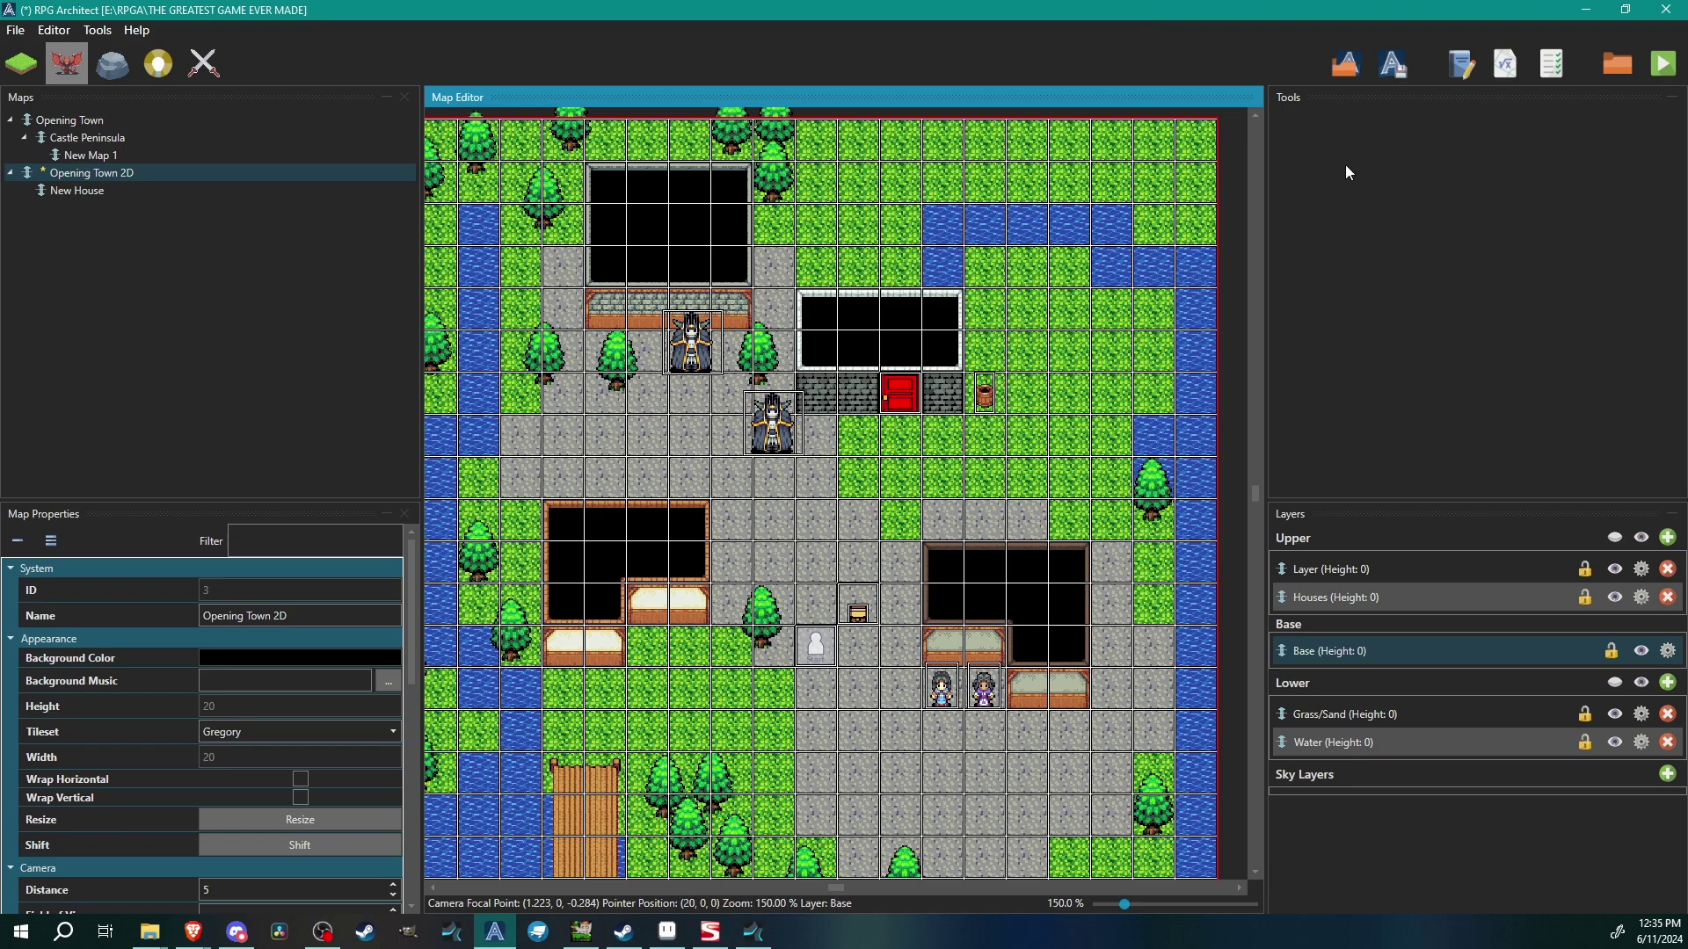
- Save the project, start a play-test, and try the locked red door
left_click(1669, 85)
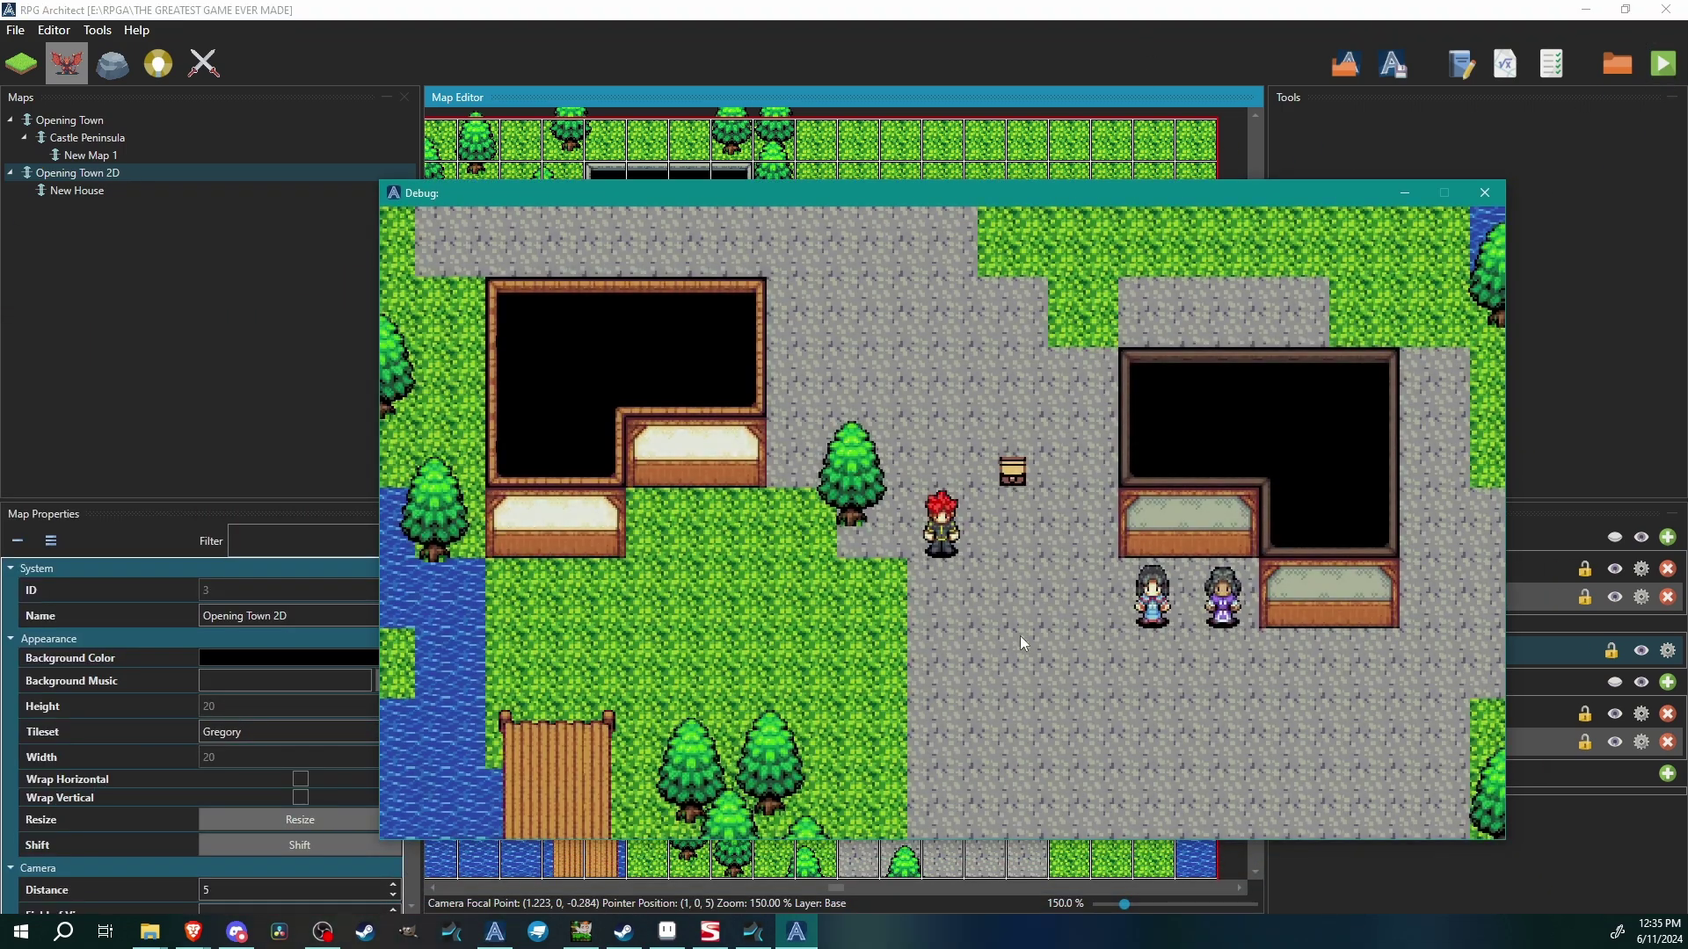
key("Up")
key("Right")
key("Right")
key("Up")
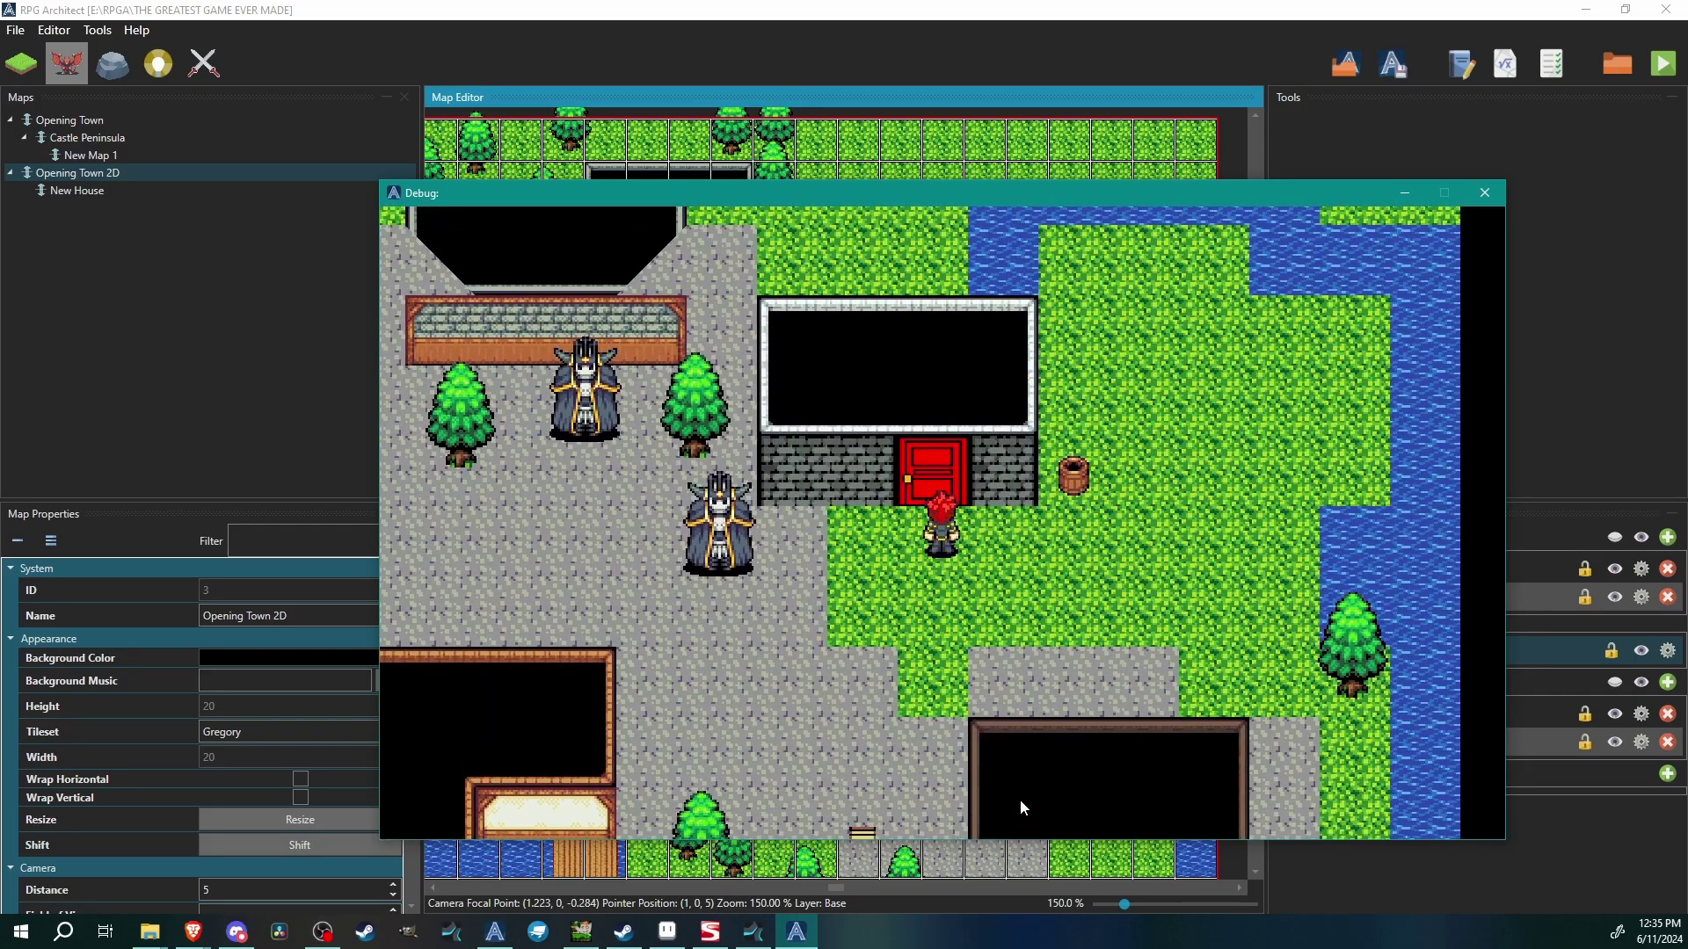
key("Return")
key("Return")
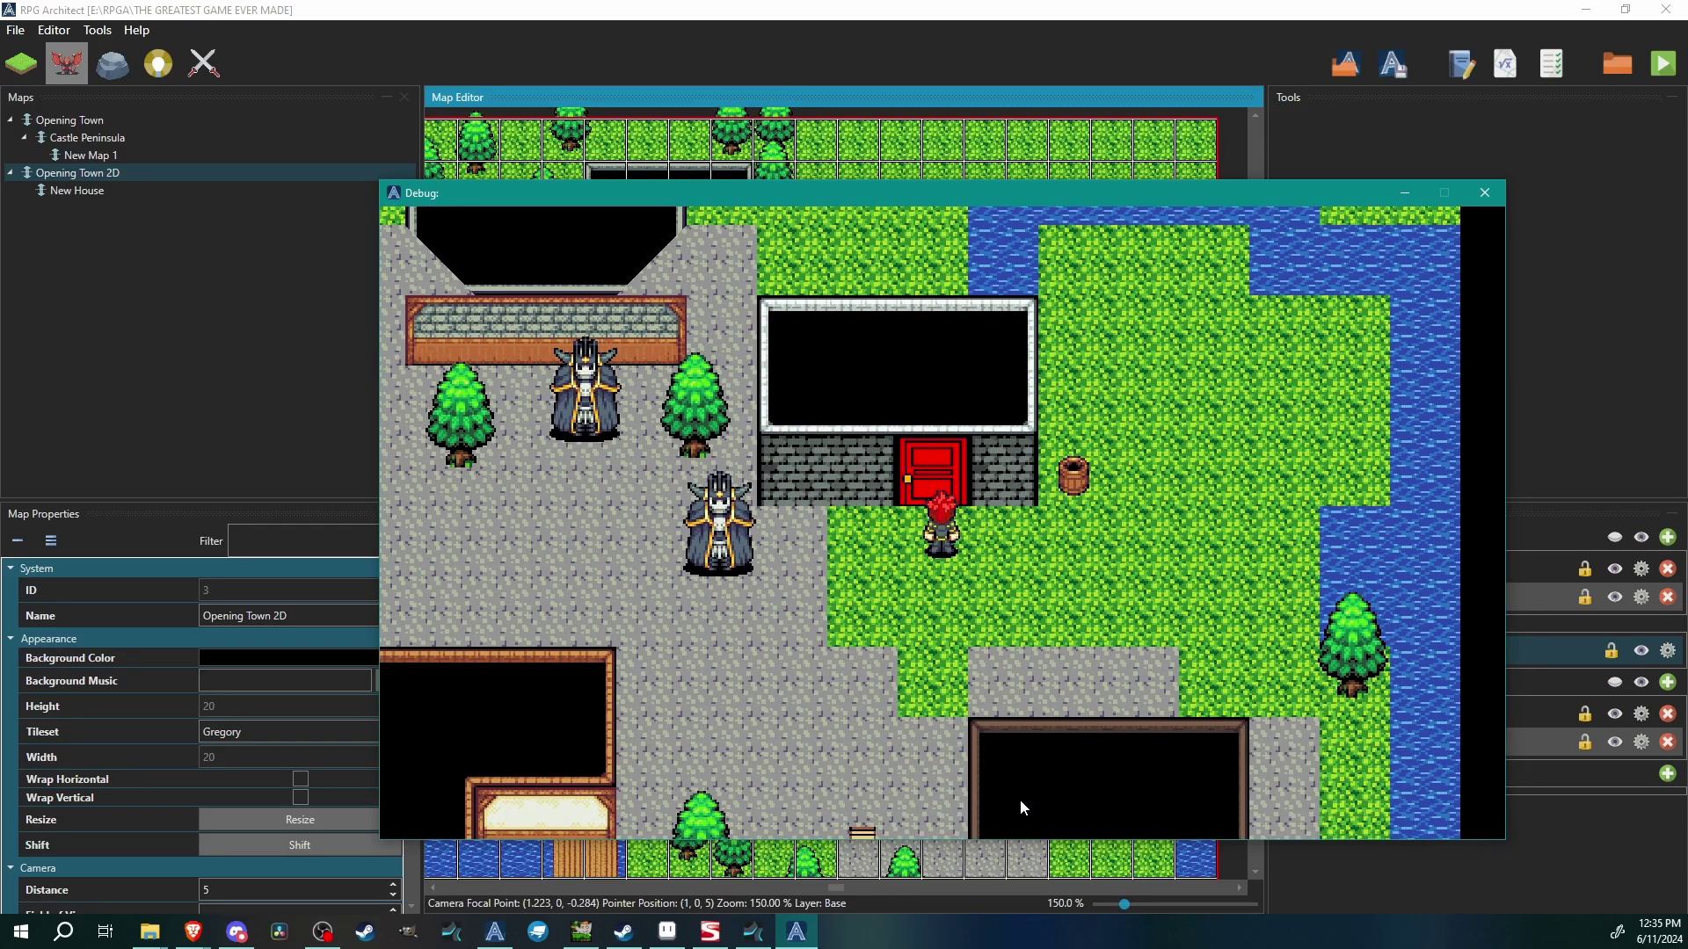
- Walk to the barrel and search it to flip the door switch
key("Down")
key("Right")
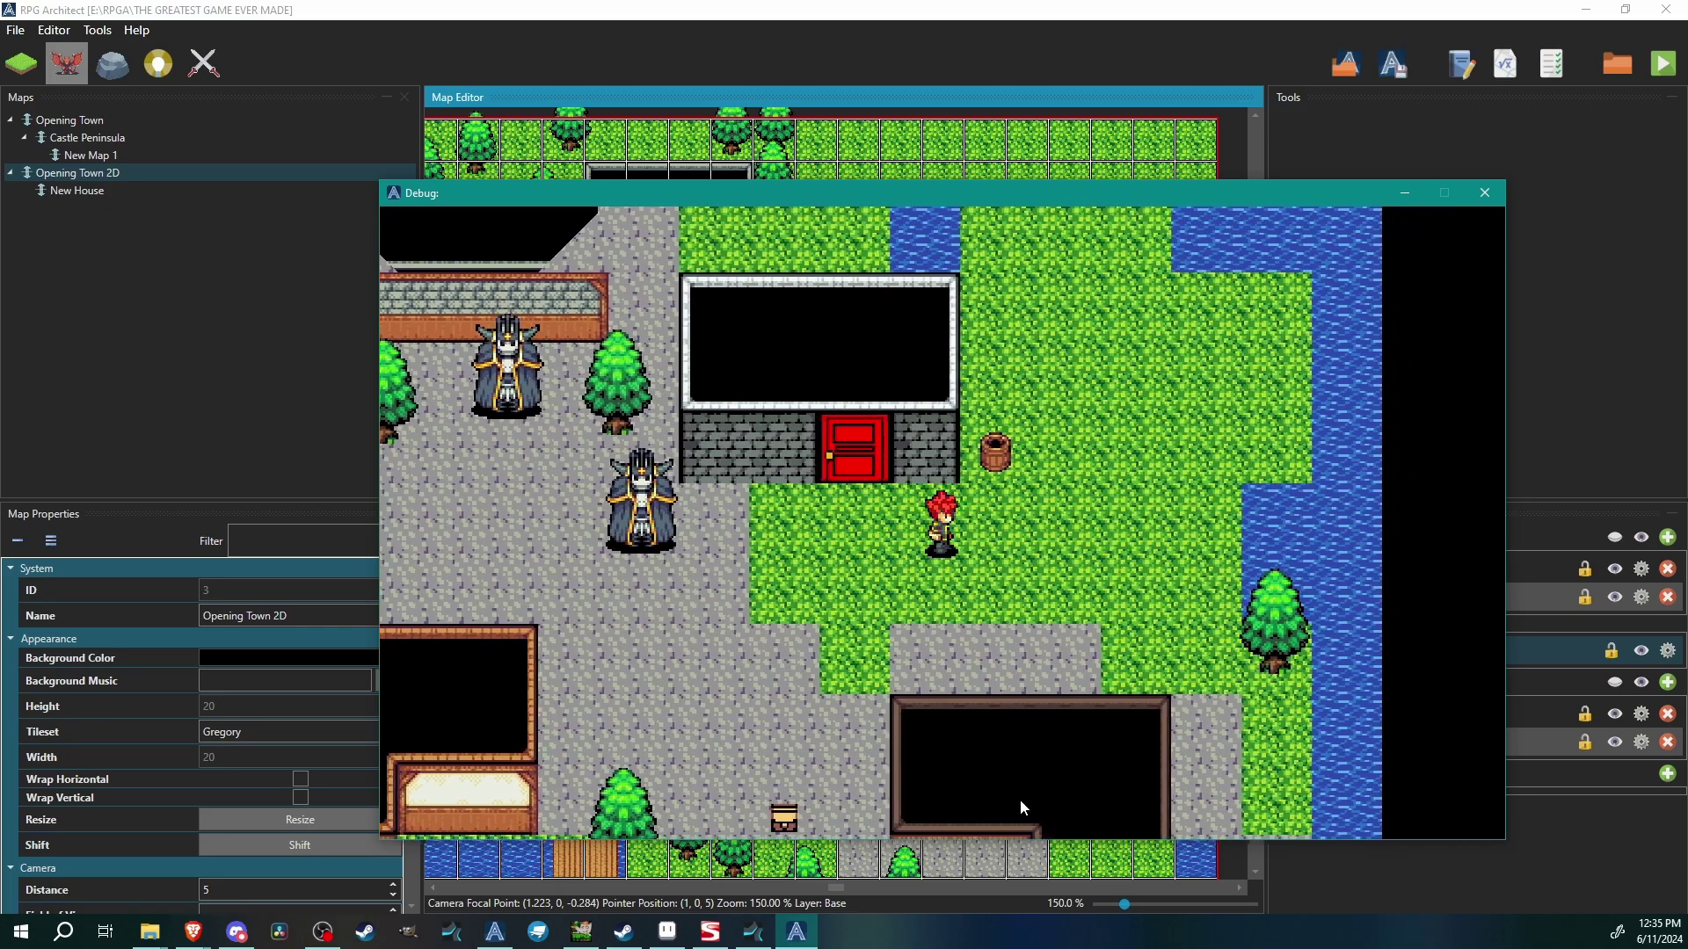
key("Right")
key("Up")
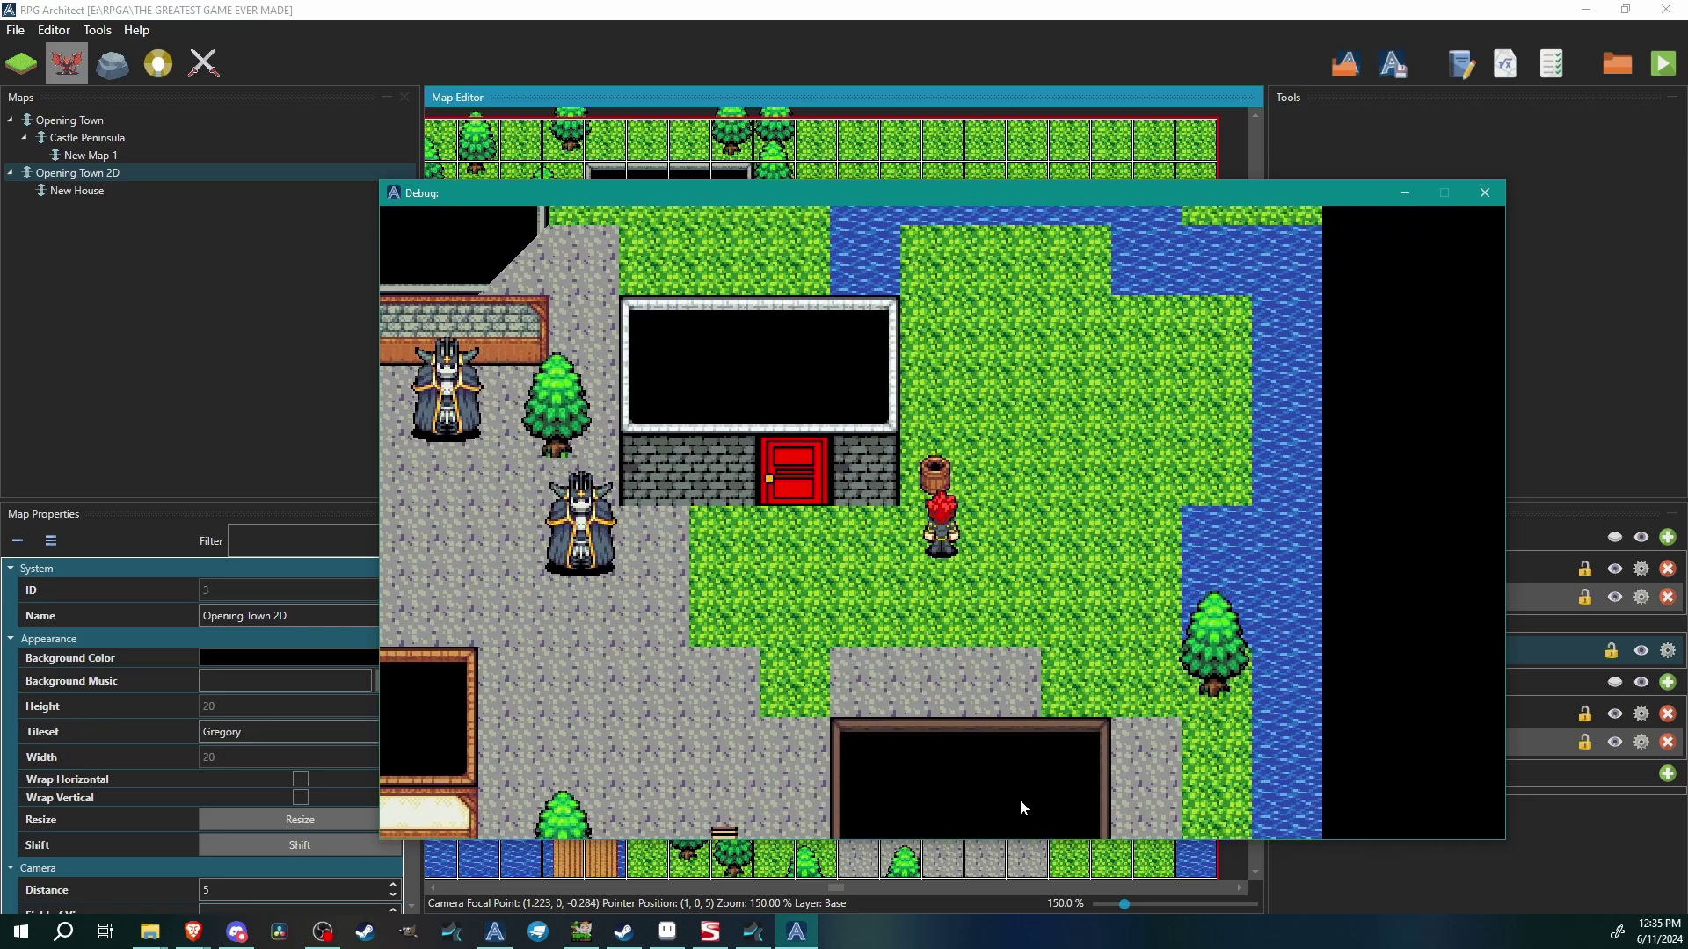
key("Return")
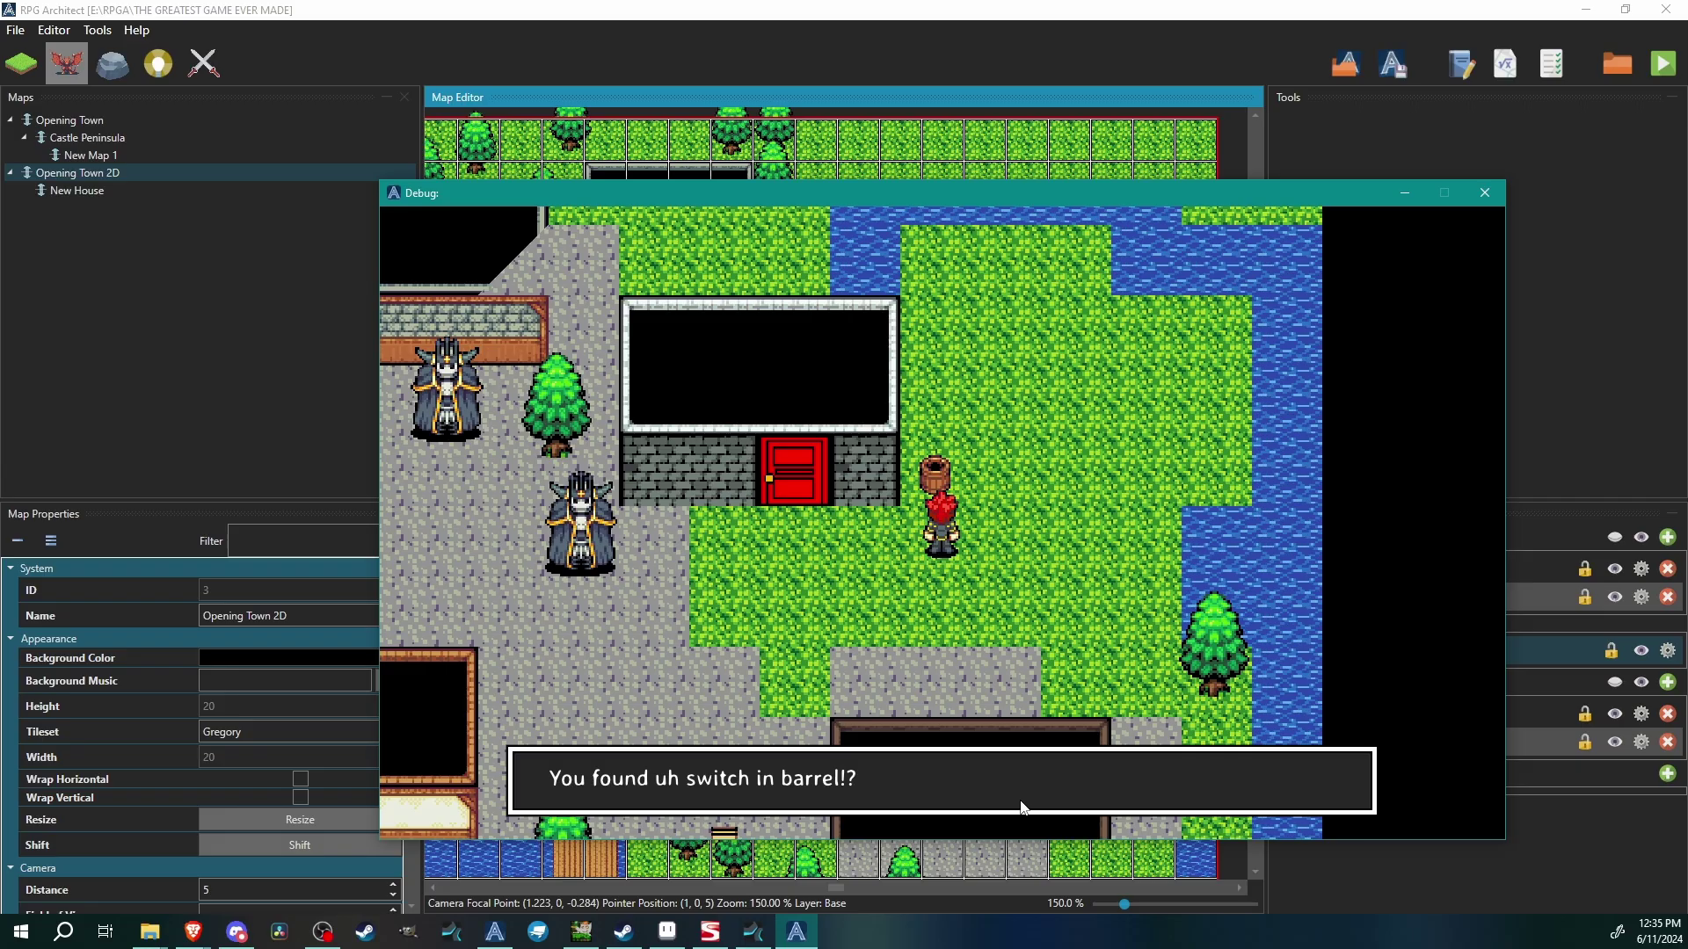
key("Return")
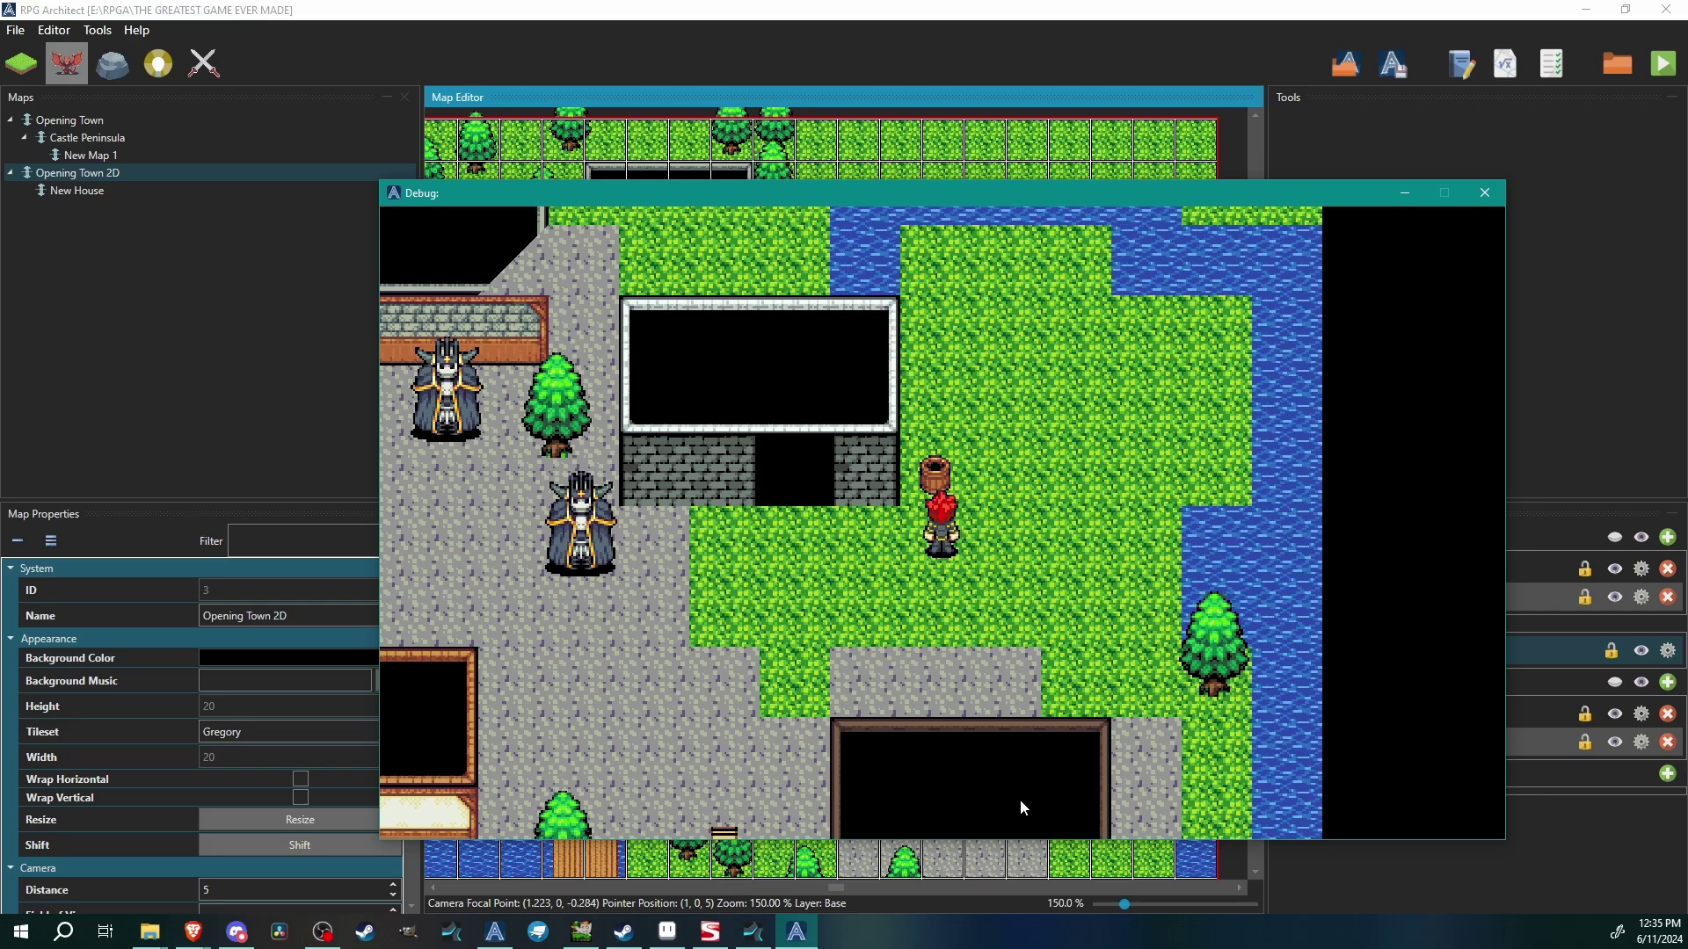
- Walk through the opened door into the house, come back out, and close the test game
key("Left")
key("Up")
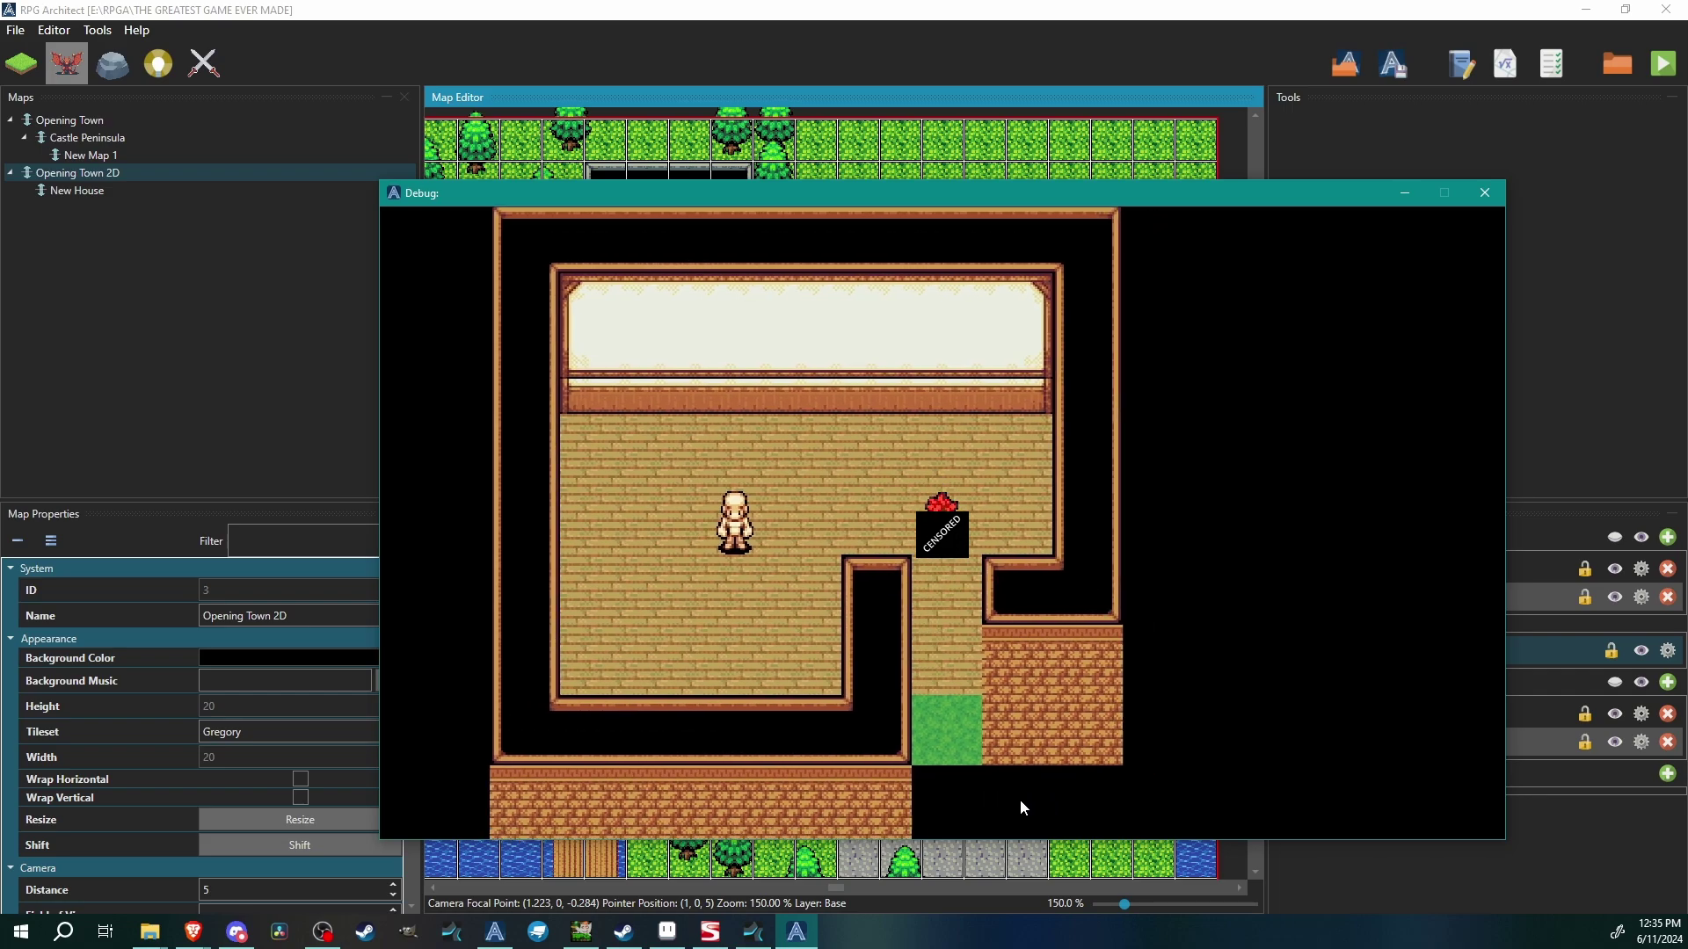
key("Down")
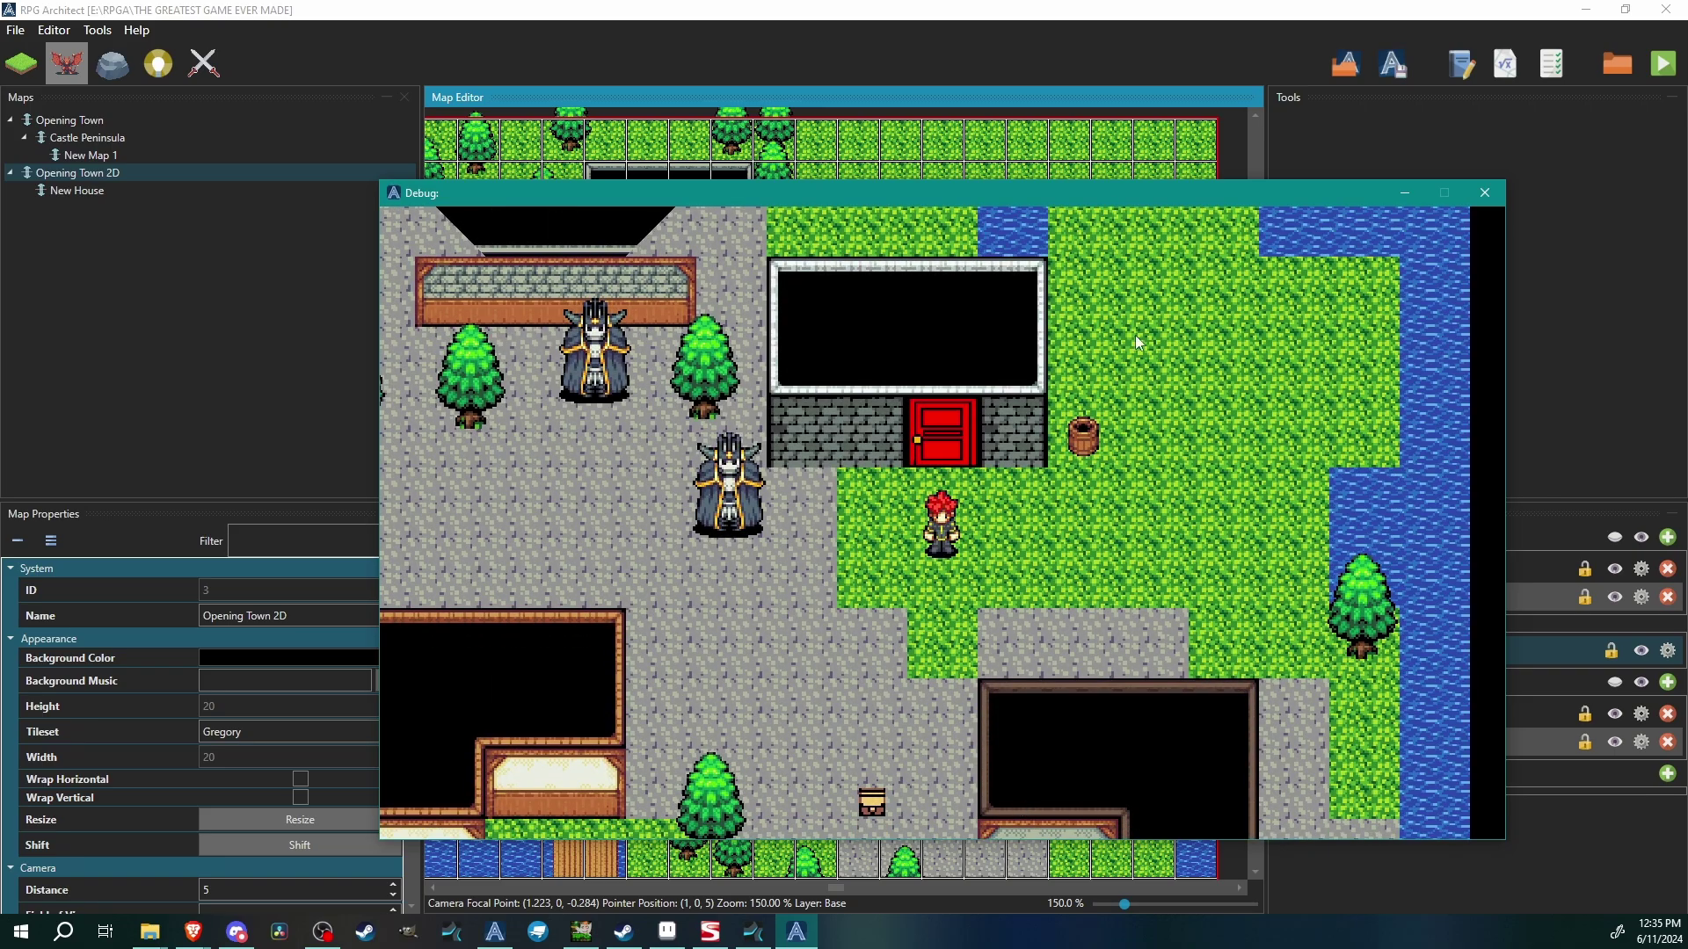
left_click(1484, 193)
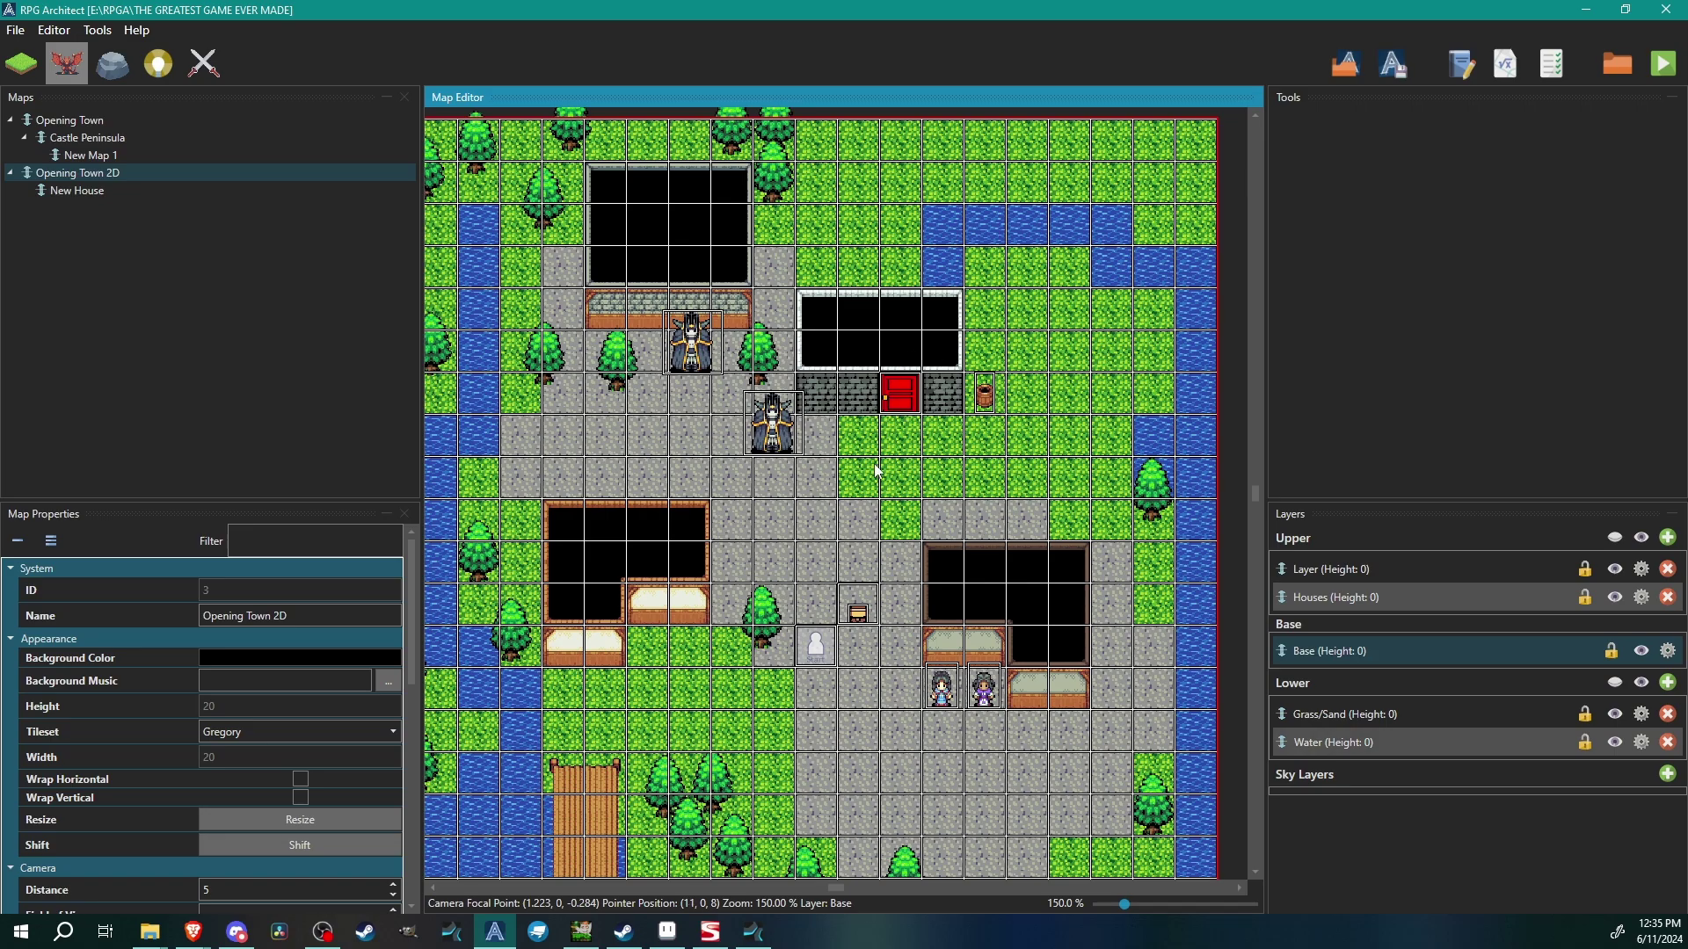
double_click(901, 402)
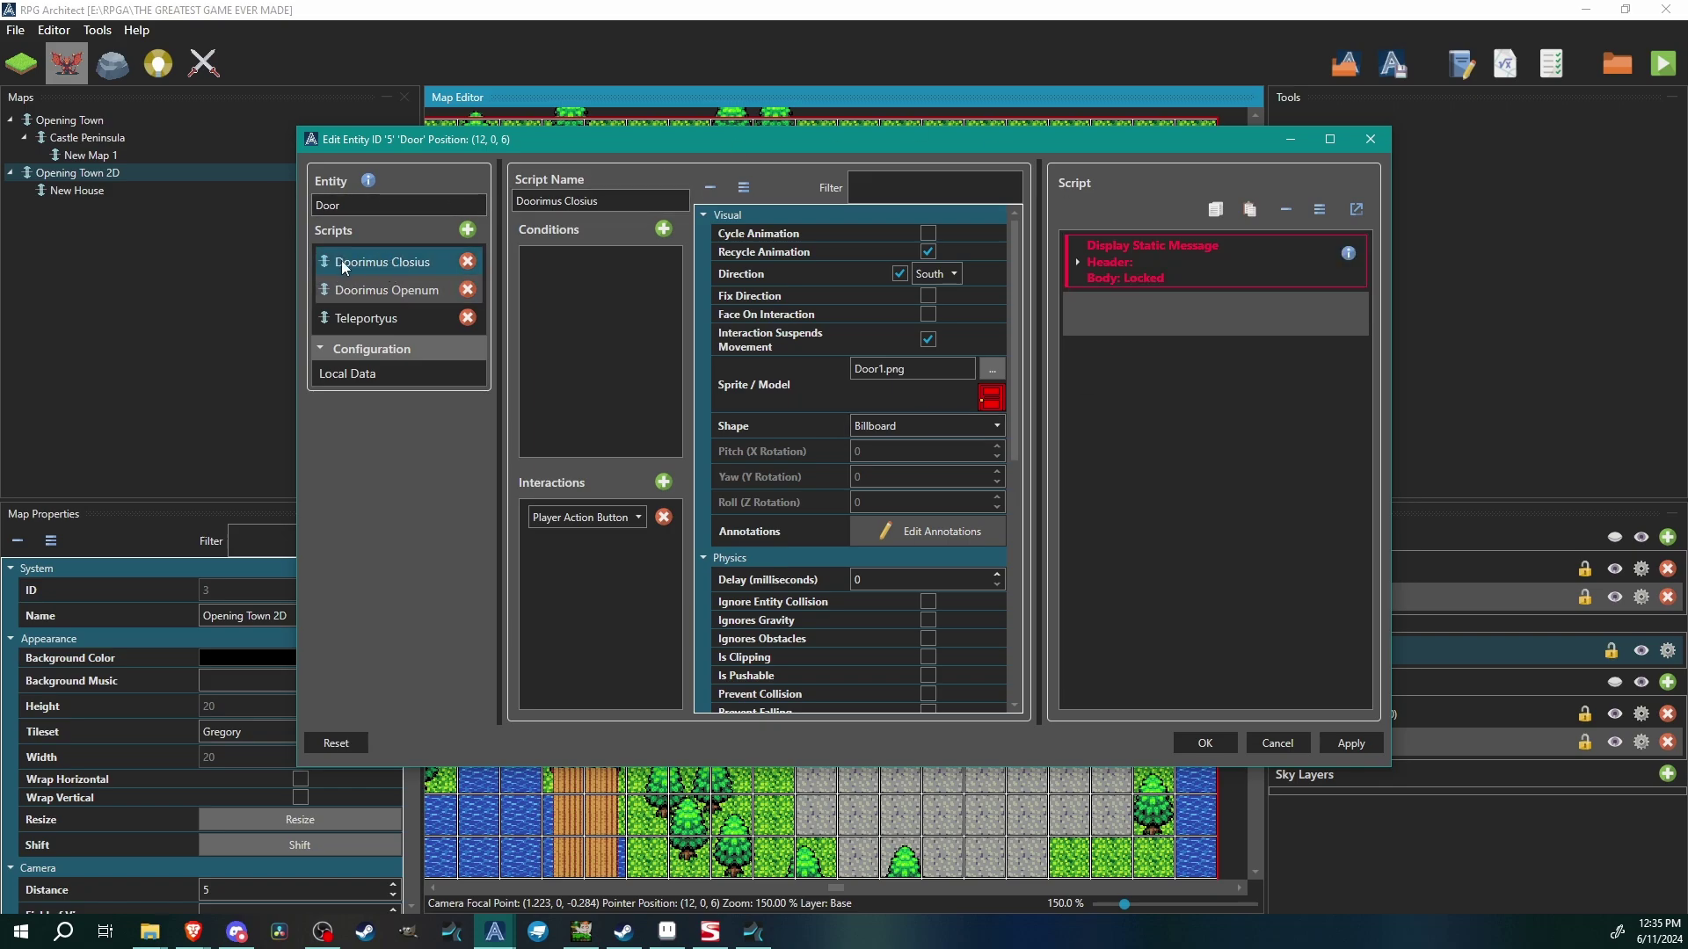
double_click(562, 137)
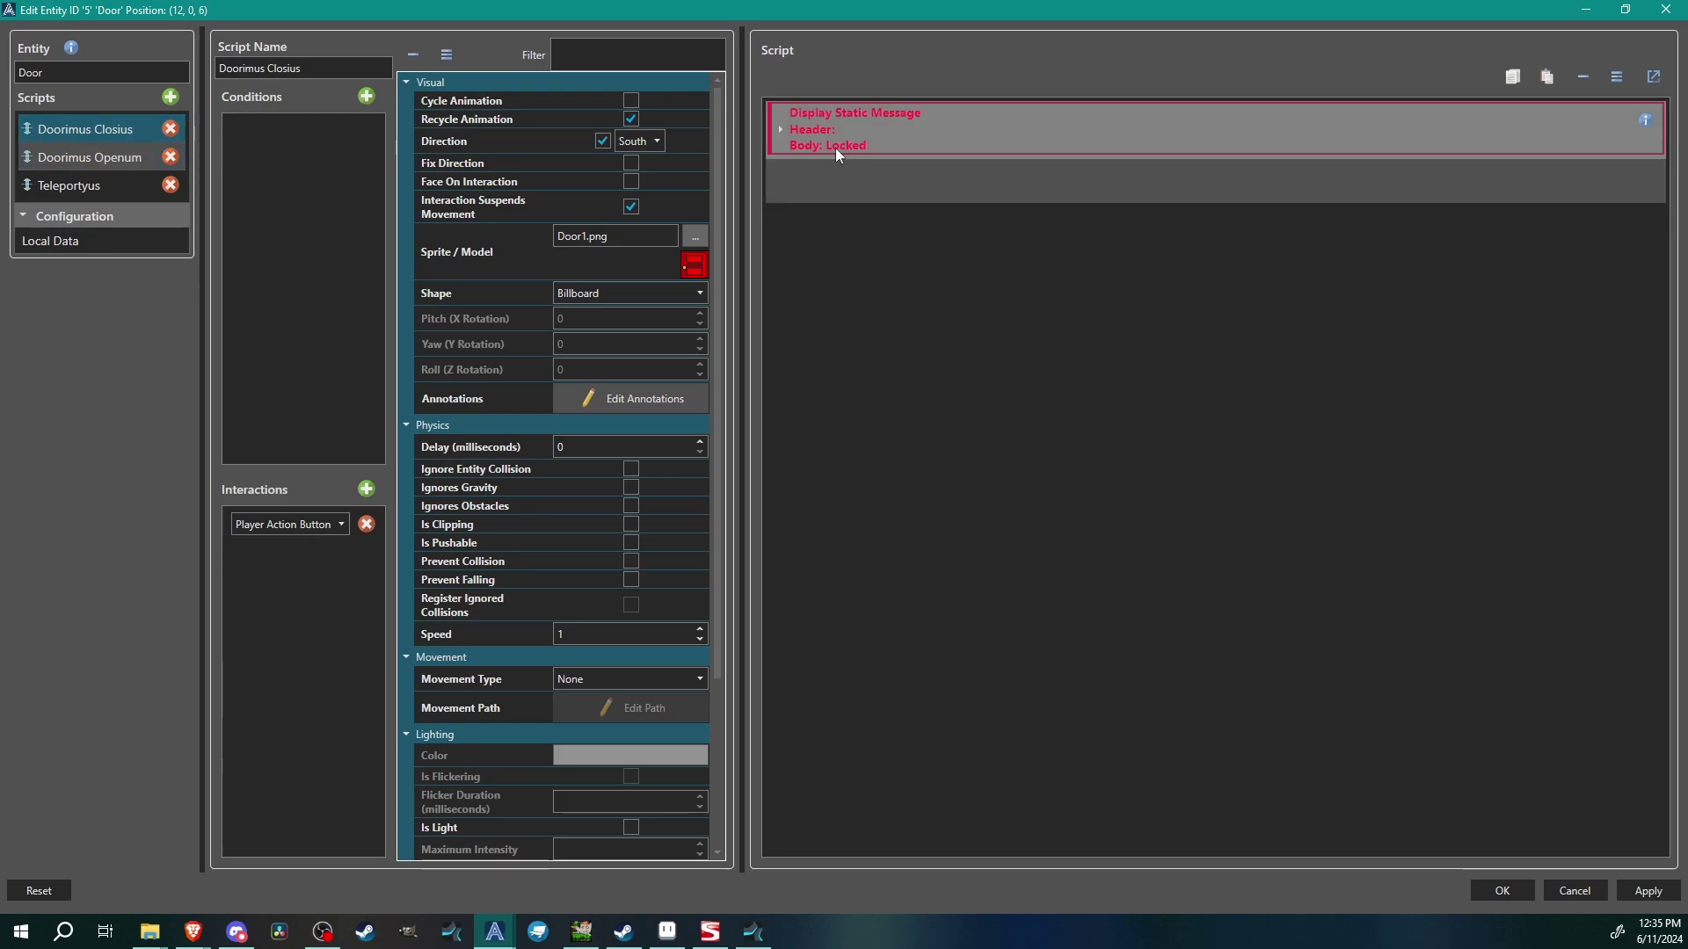
left_click(1013, 157)
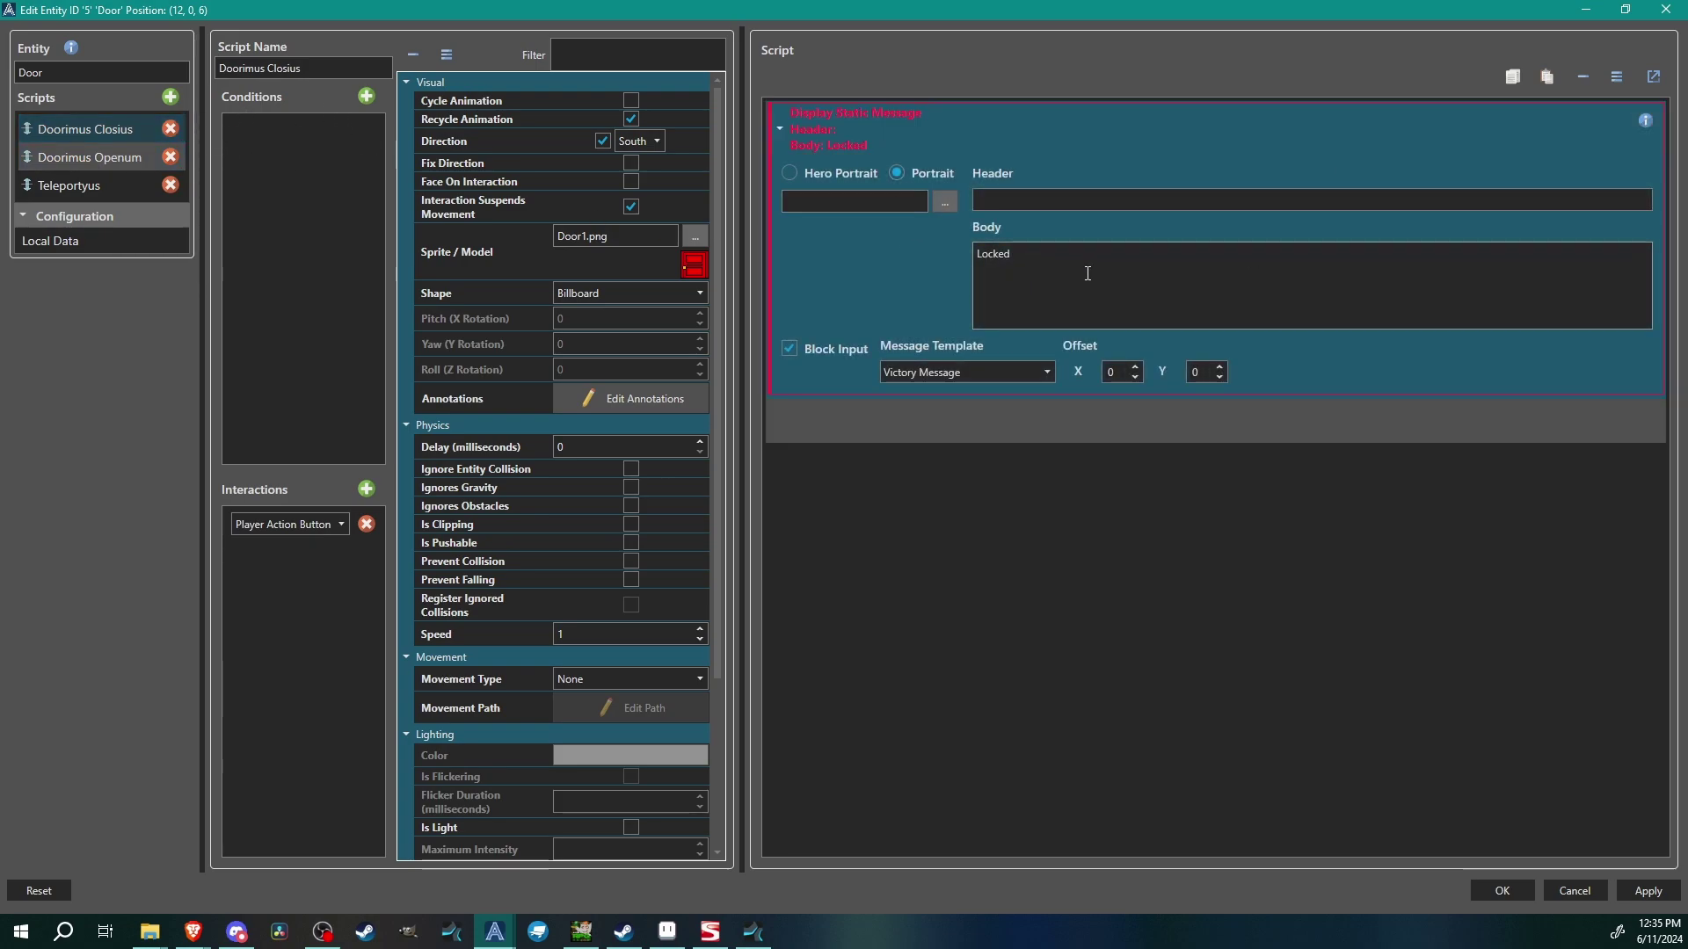
left_click(944, 116)
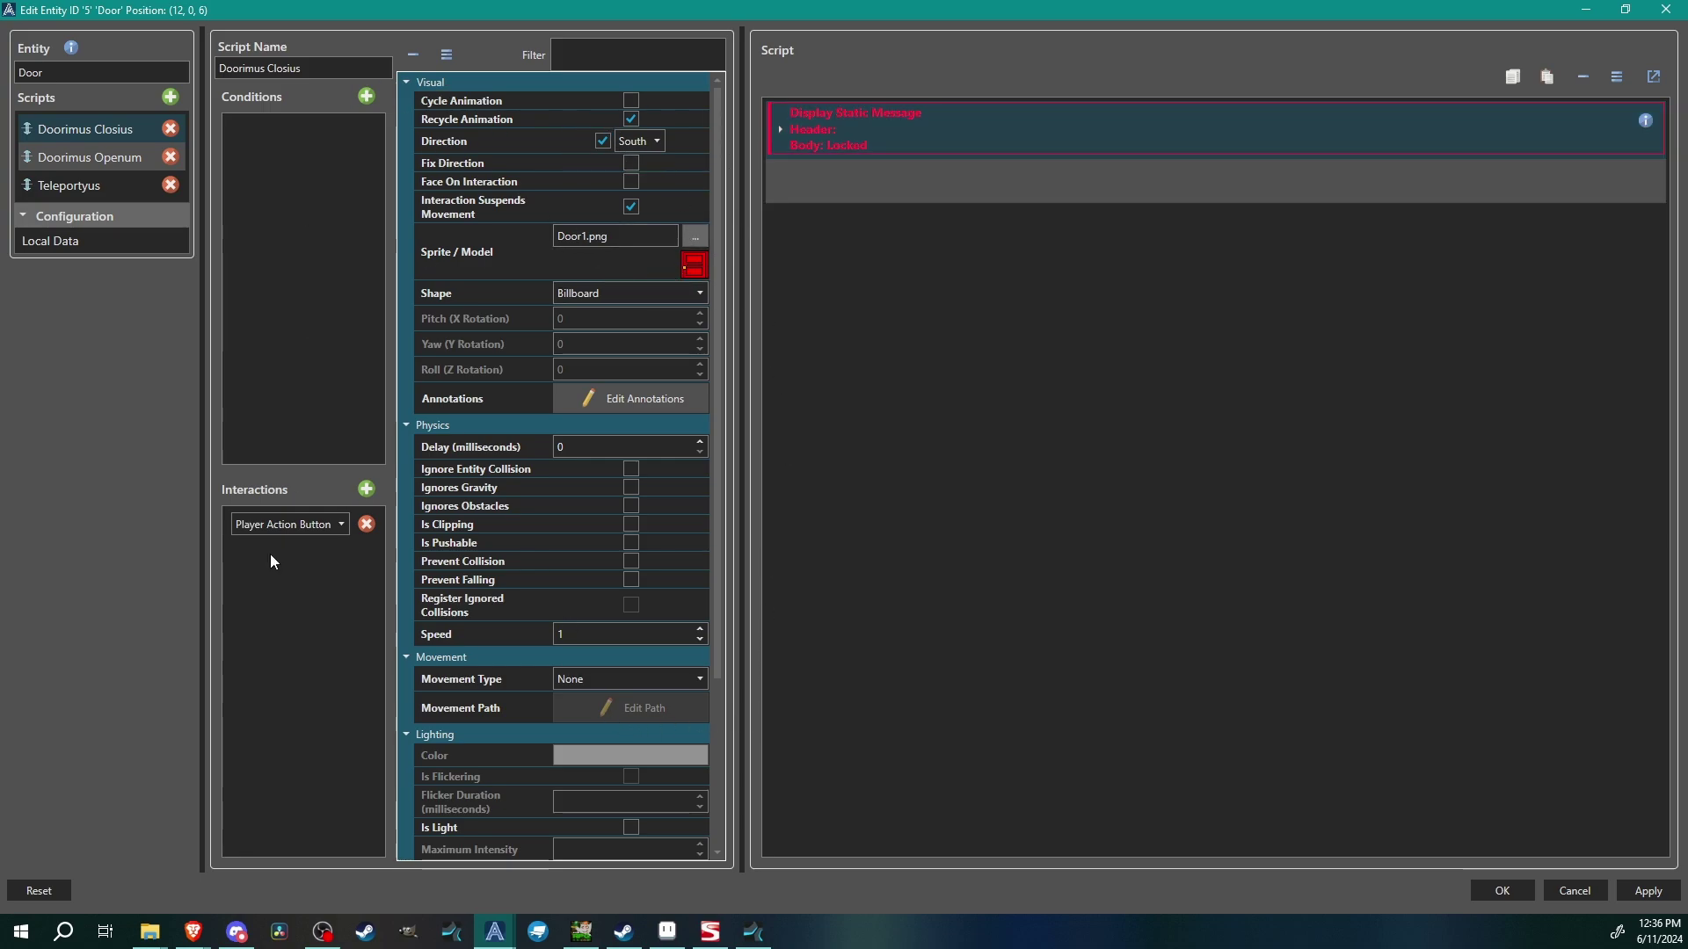
left_click(1502, 891)
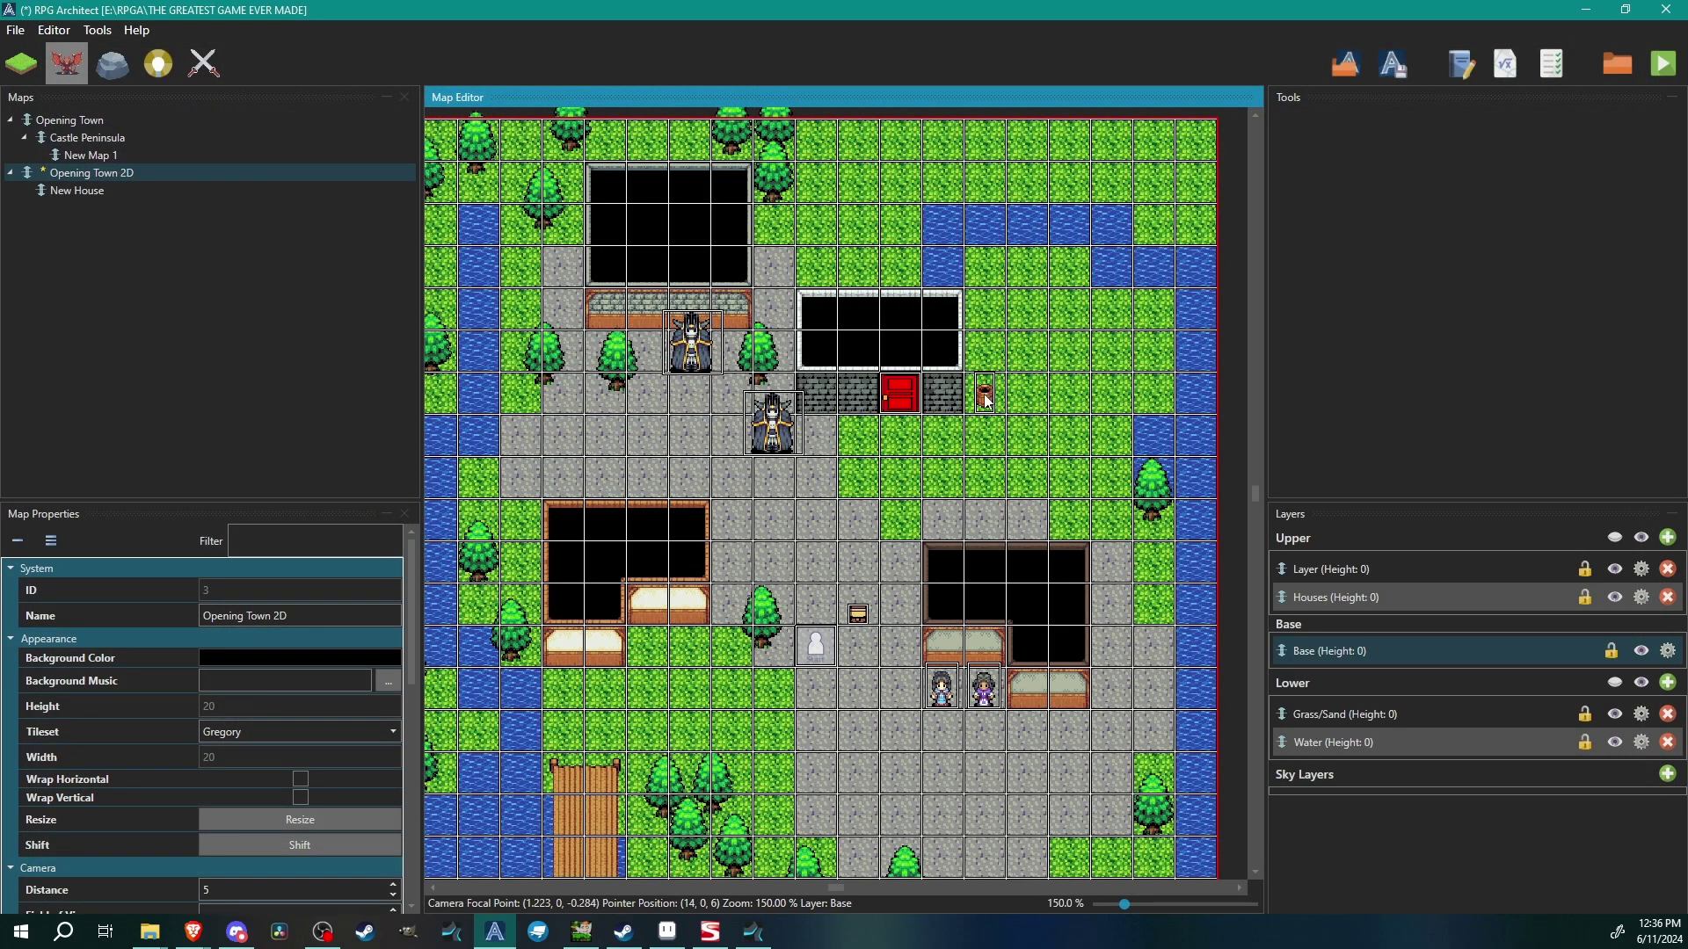
double_click(986, 401)
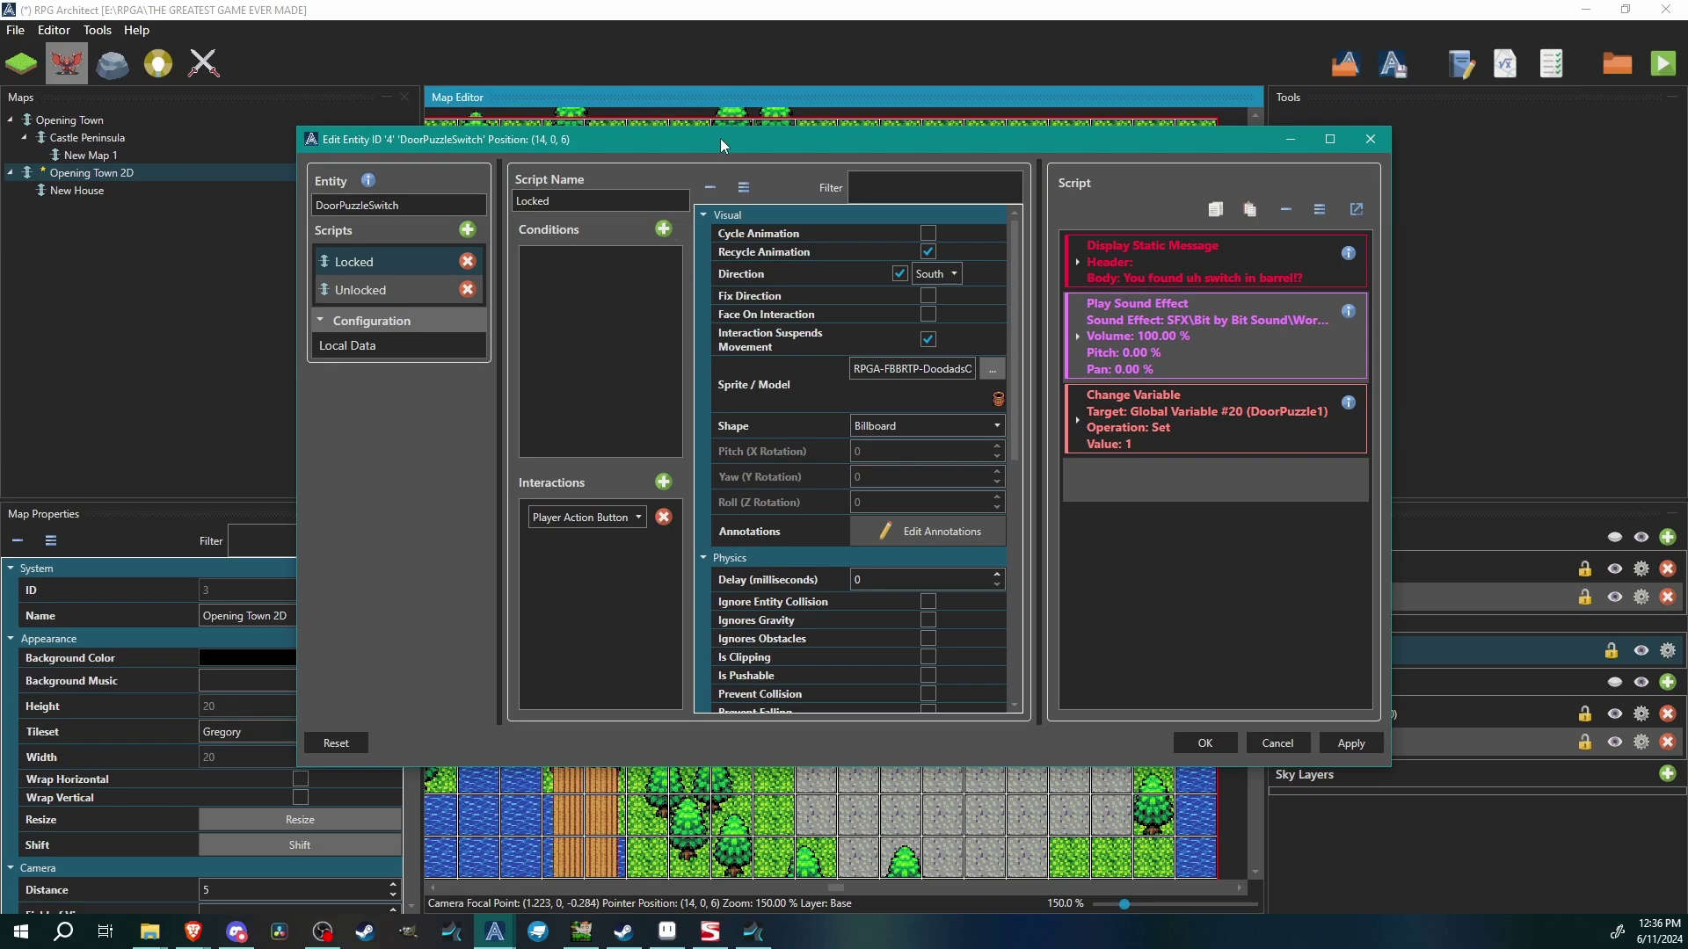
double_click(720, 139)
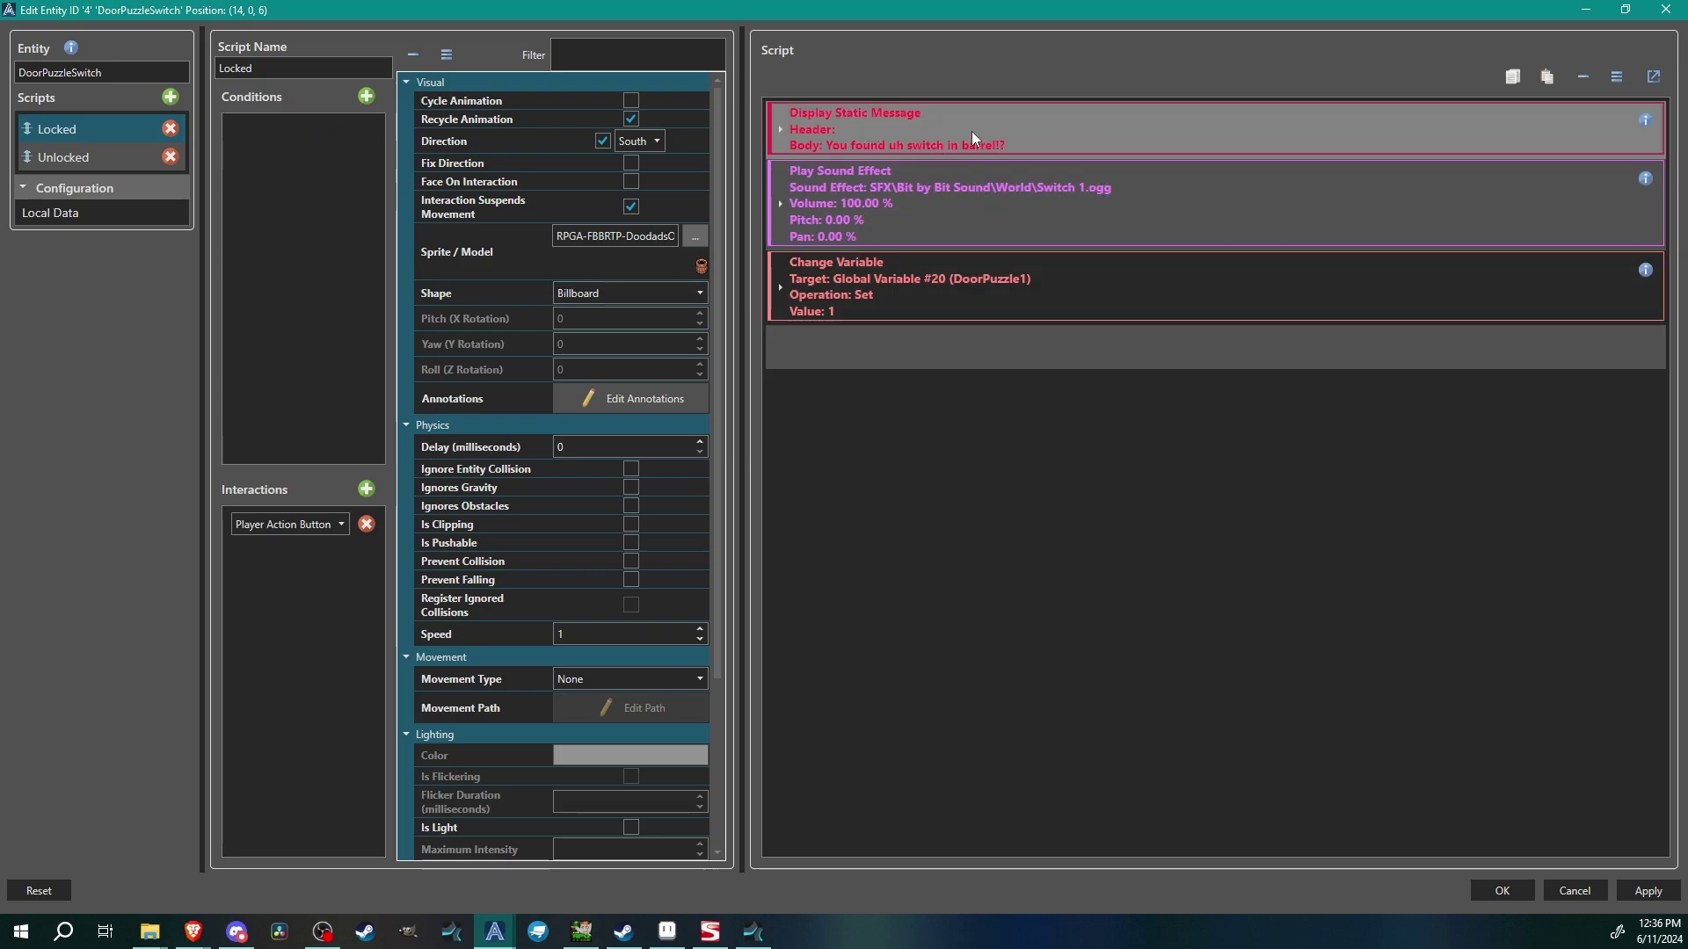
left_click(1109, 145)
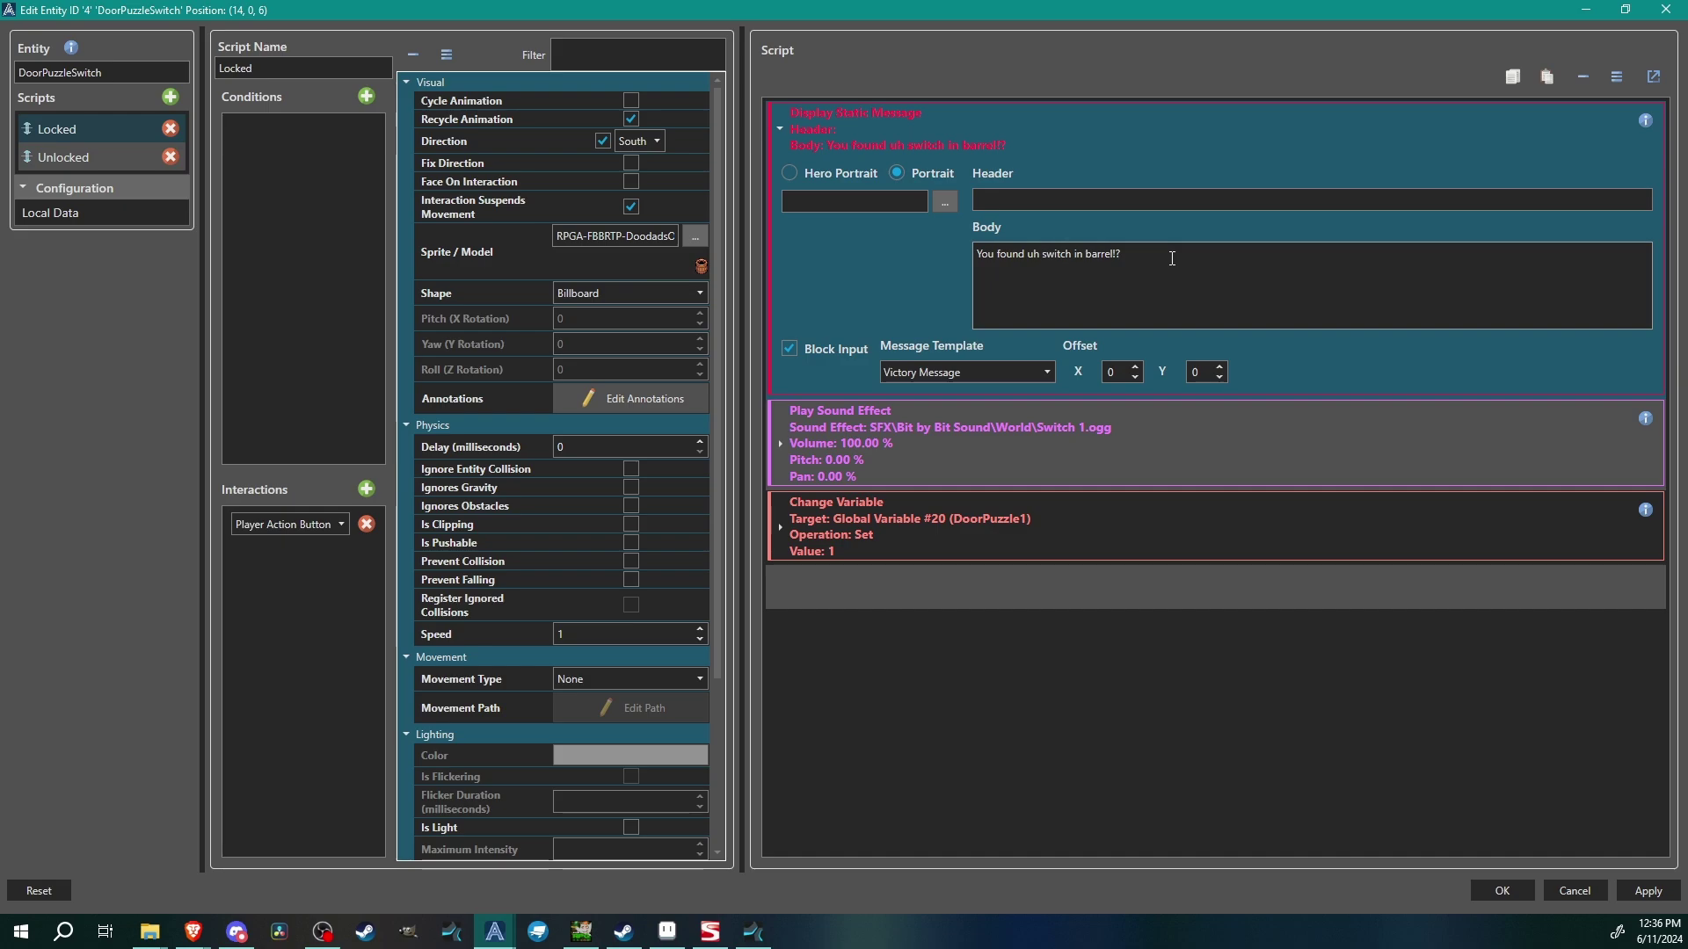
left_click(957, 119)
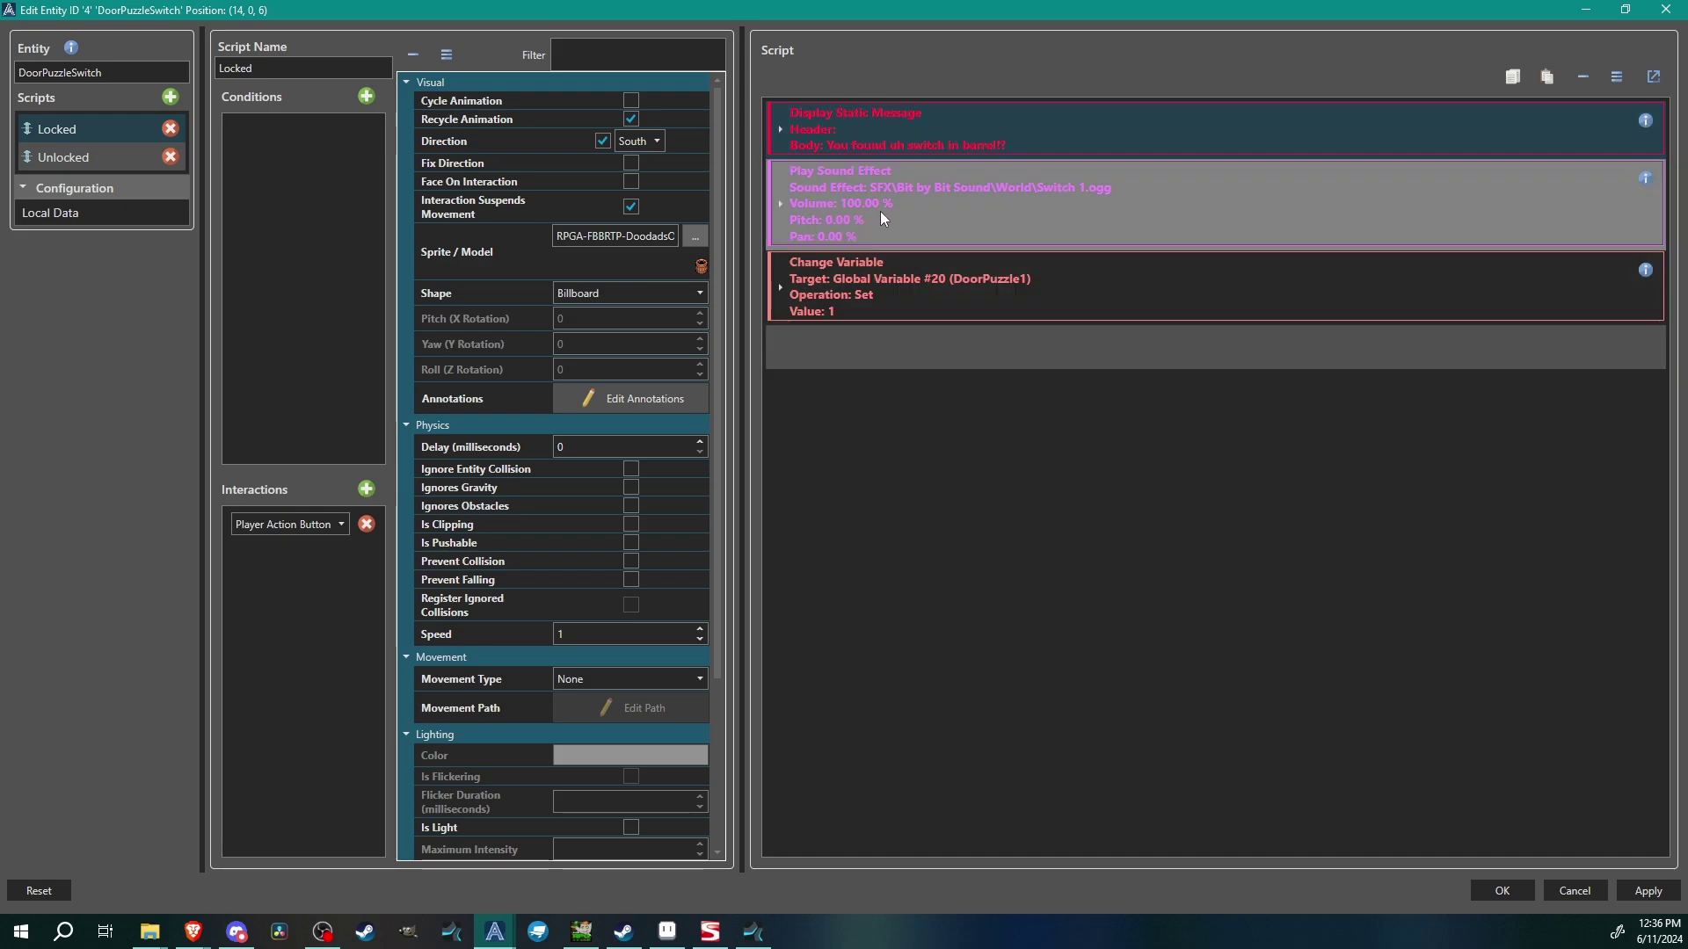
left_click(1098, 228)
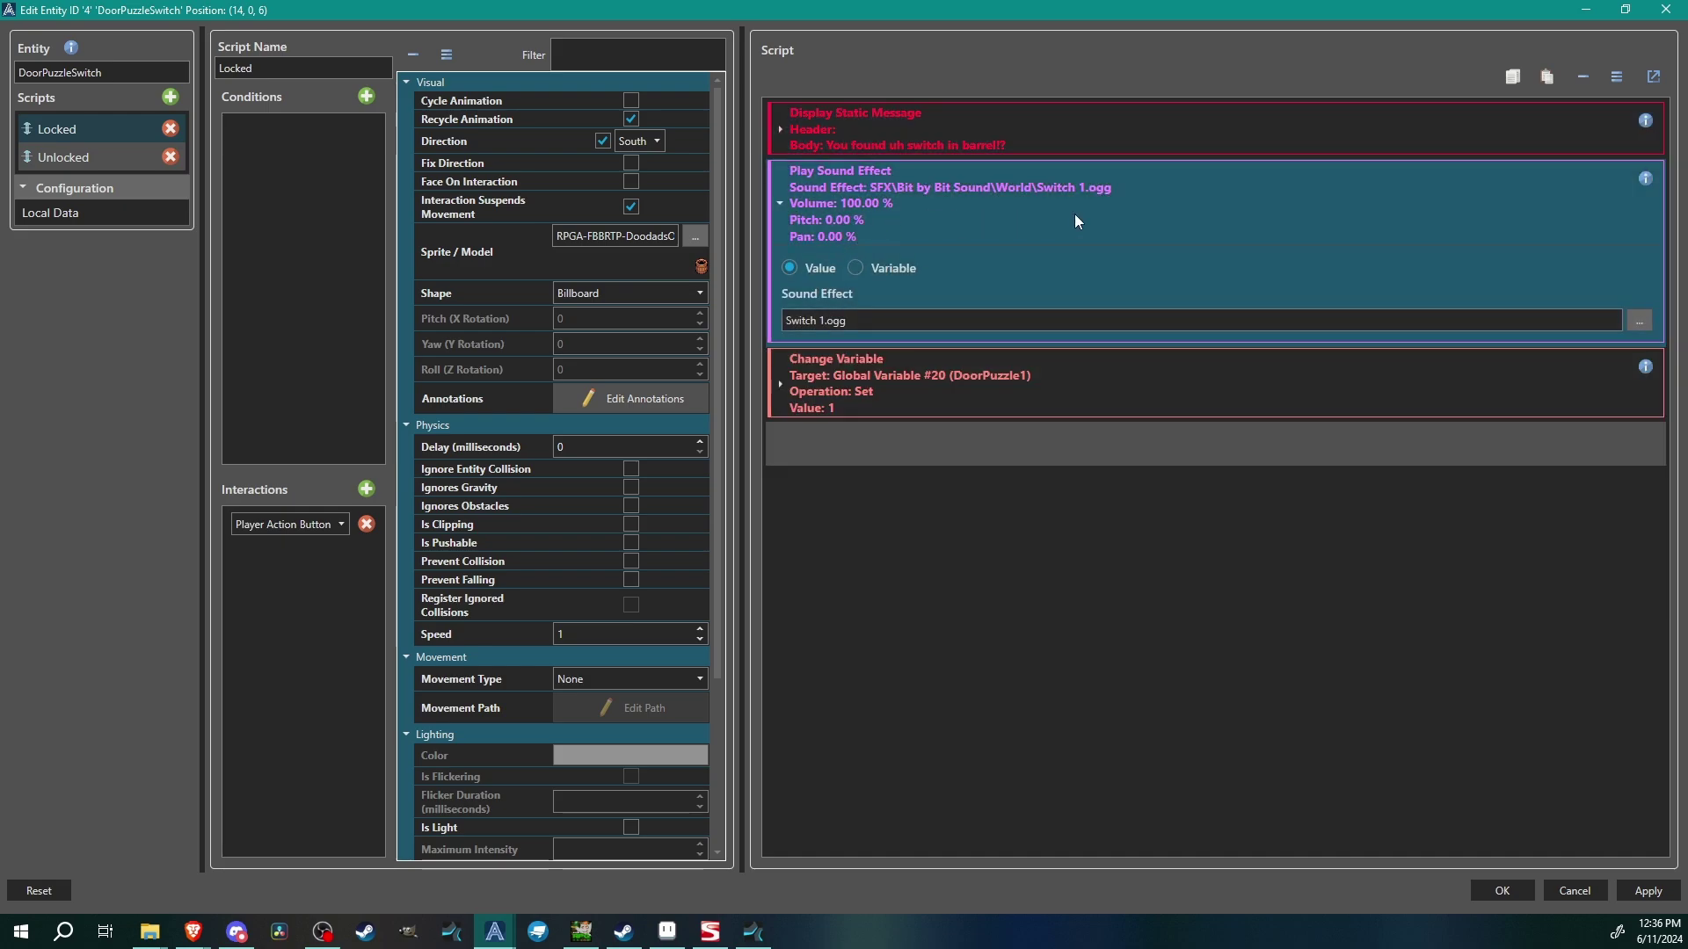
left_click(983, 199)
left_click(1046, 267)
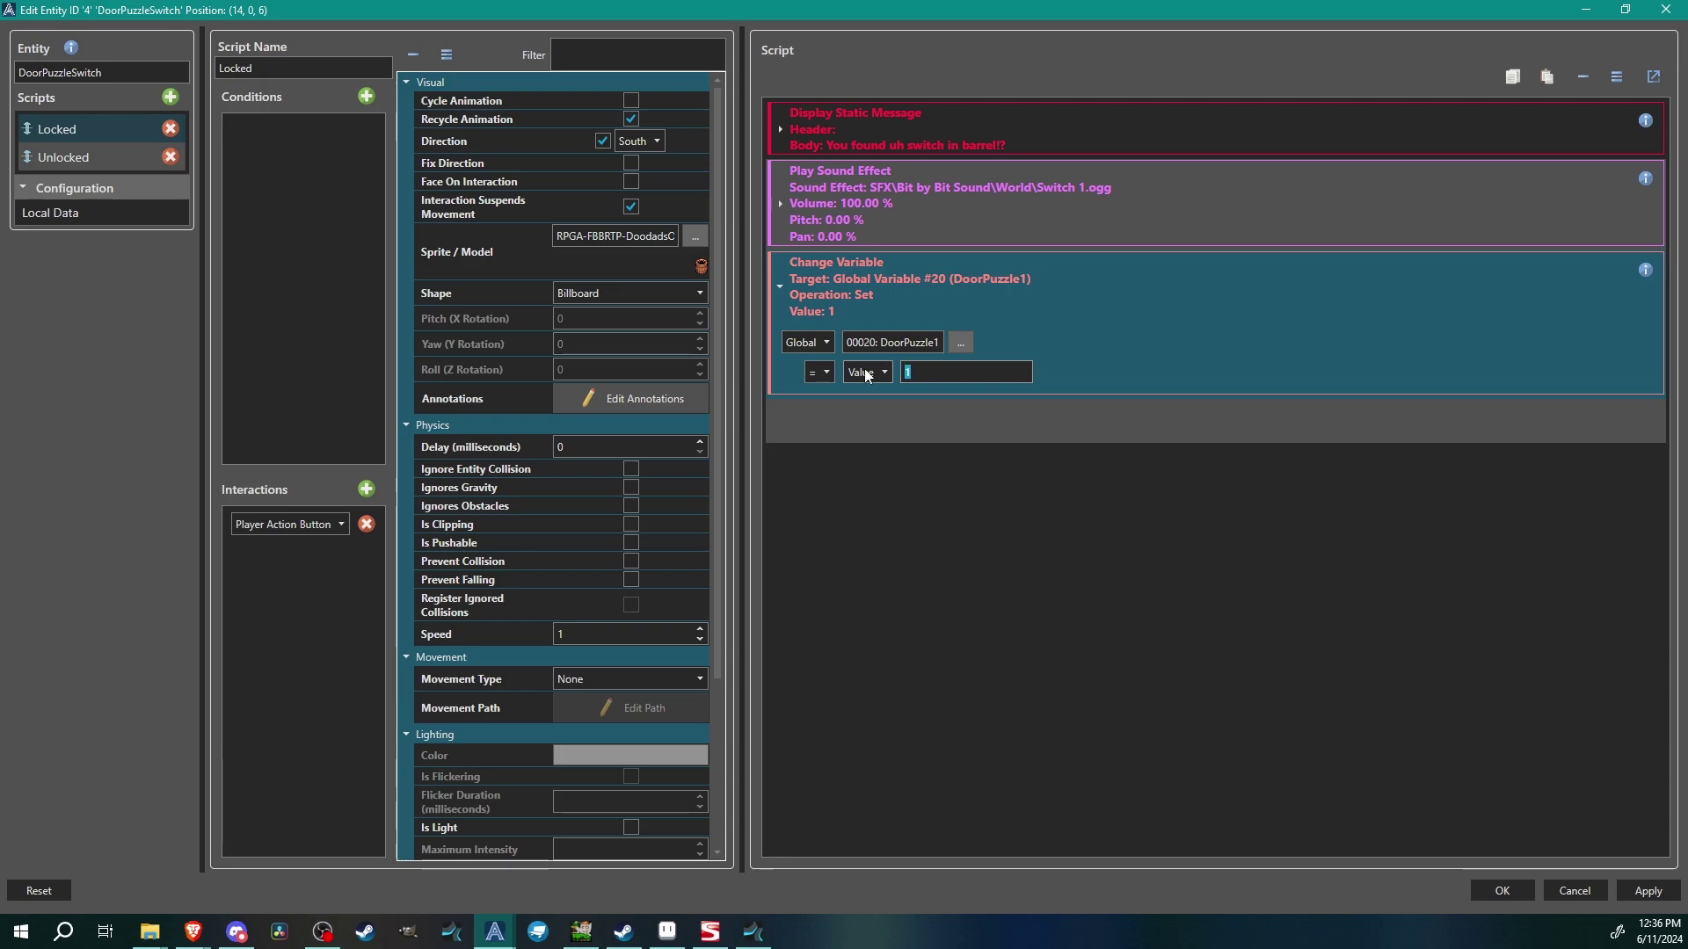
left_click(1273, 367)
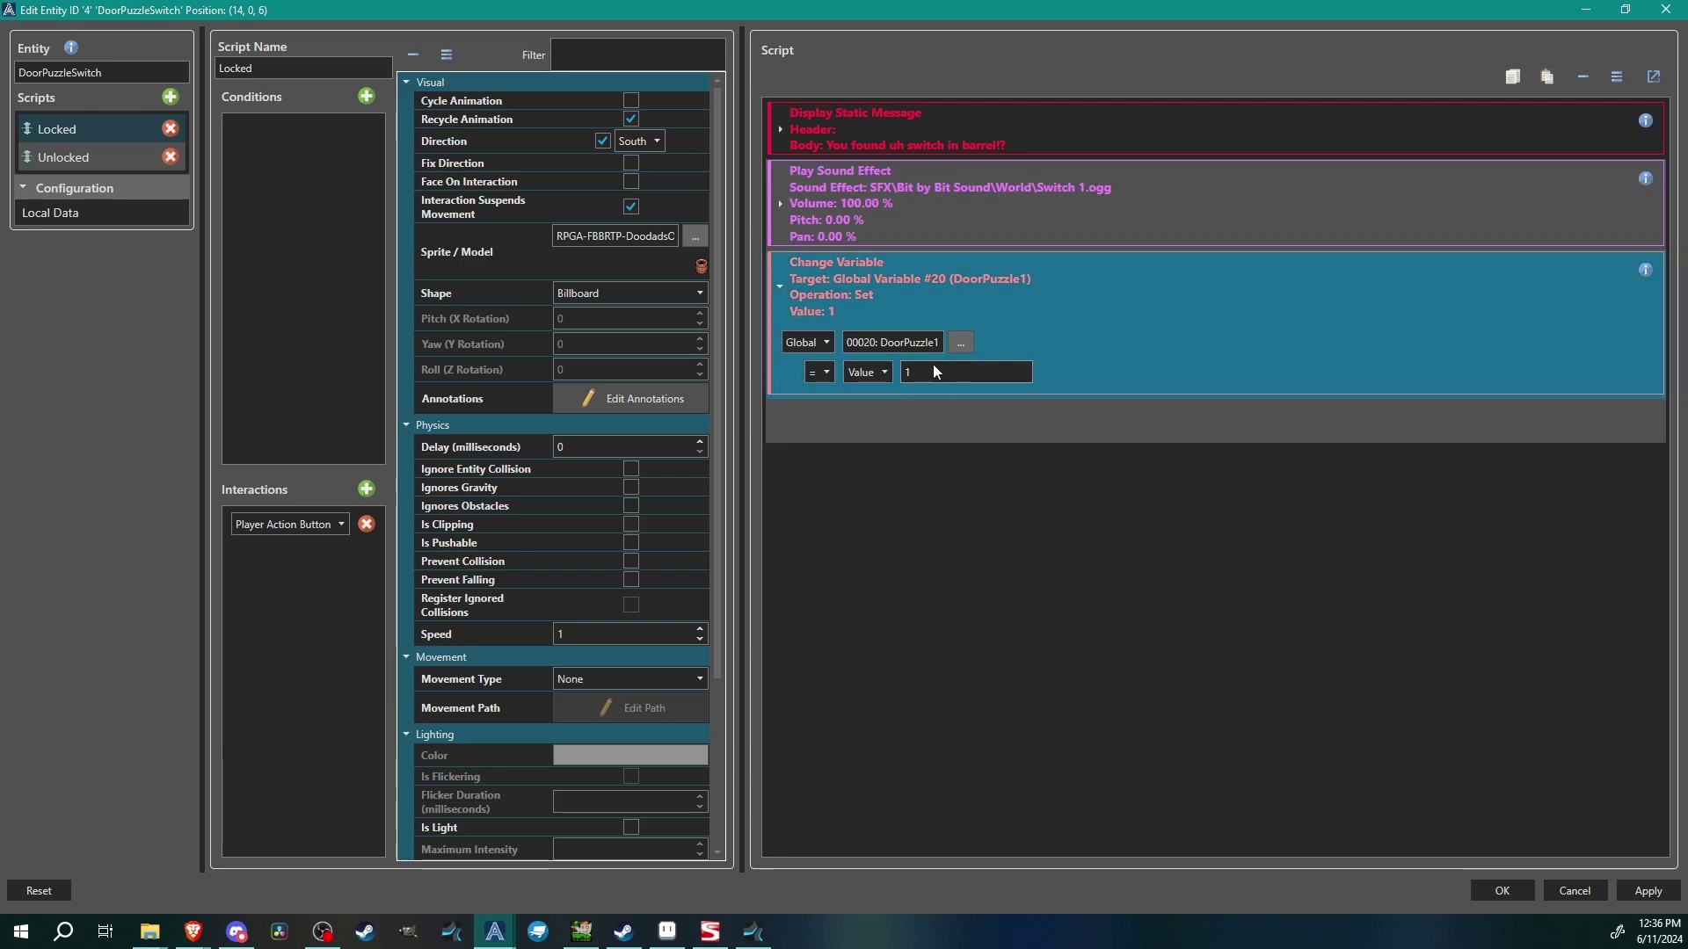
left_click(781, 287)
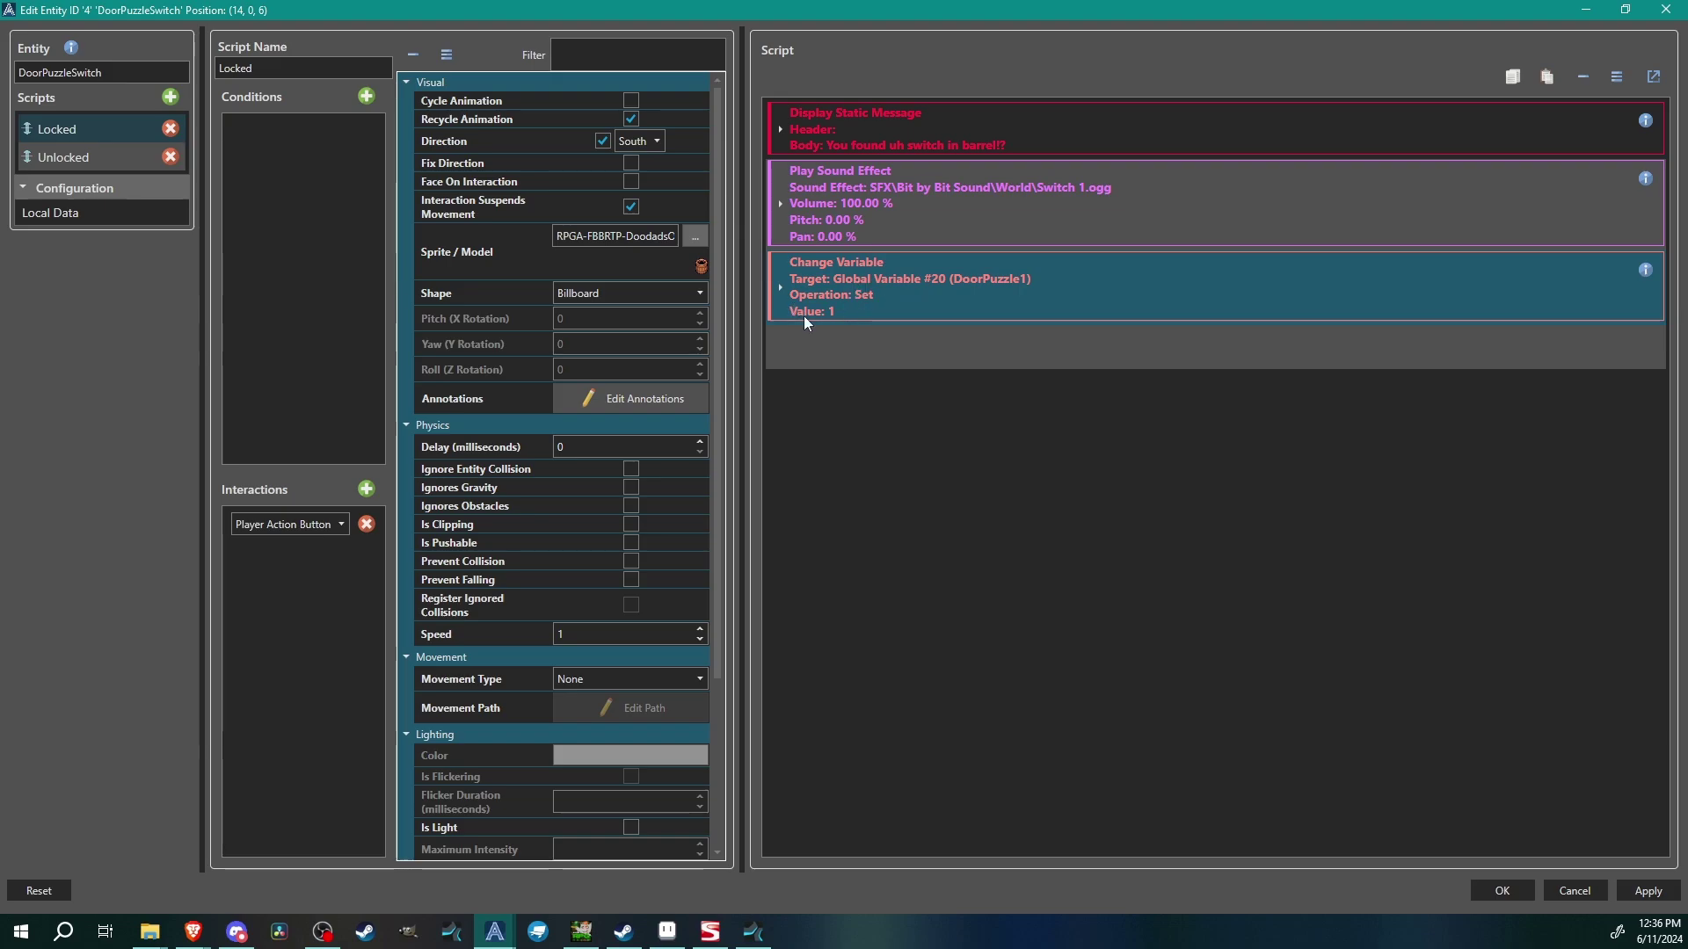
left_click(60, 160)
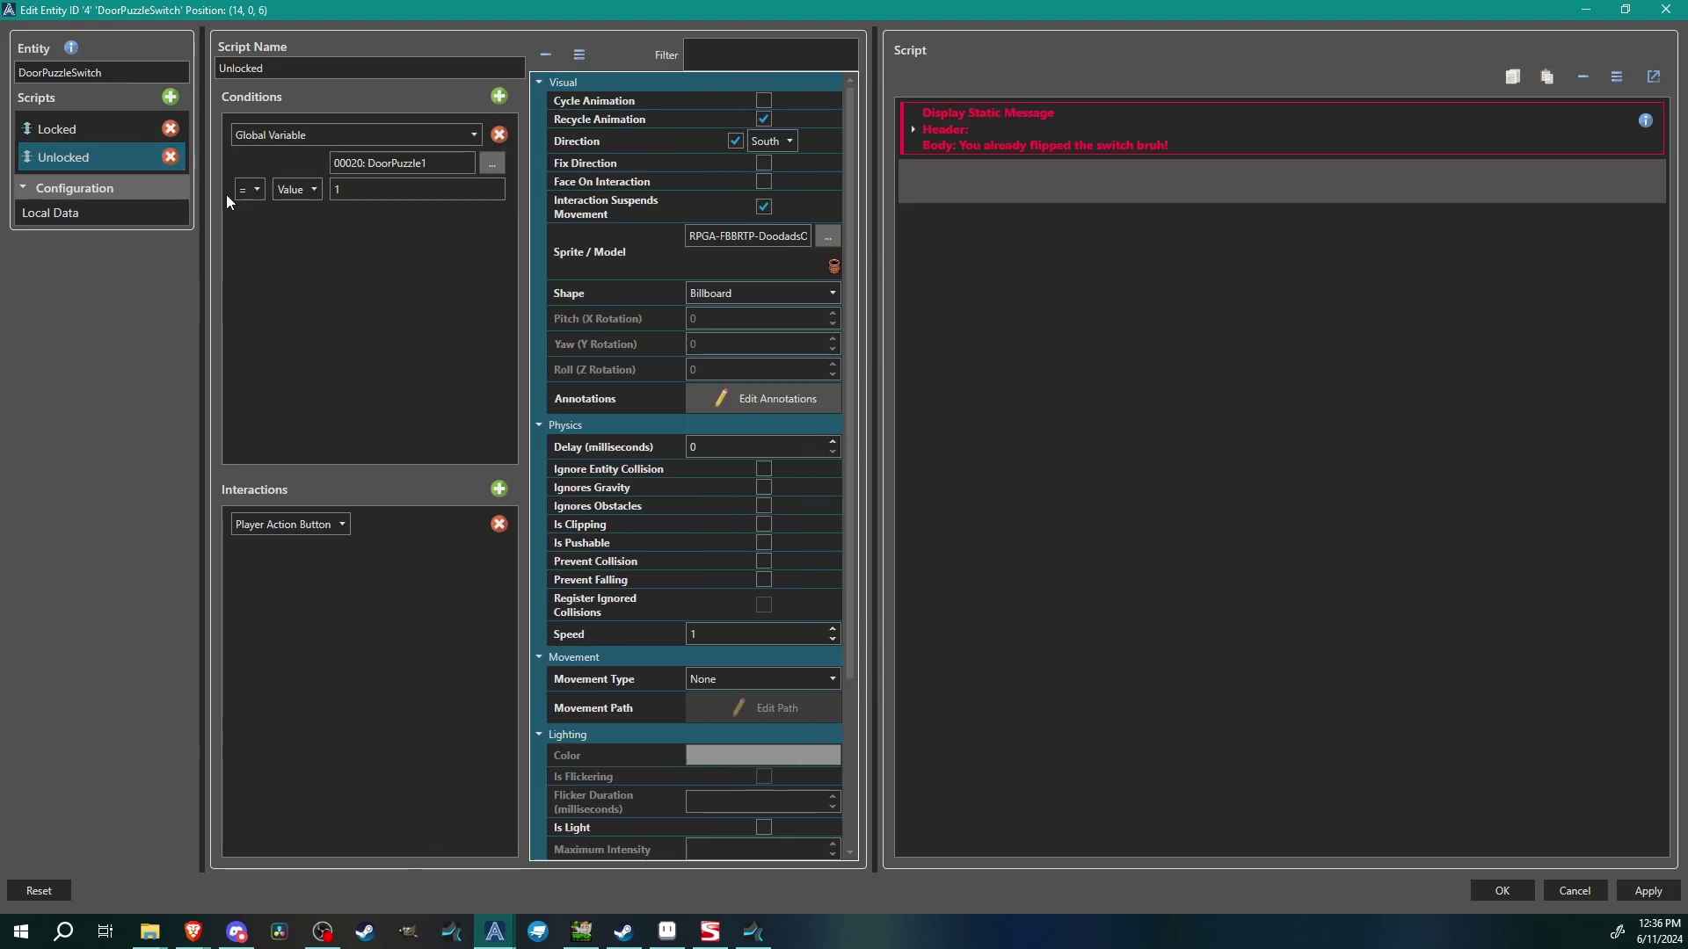
left_click(1028, 145)
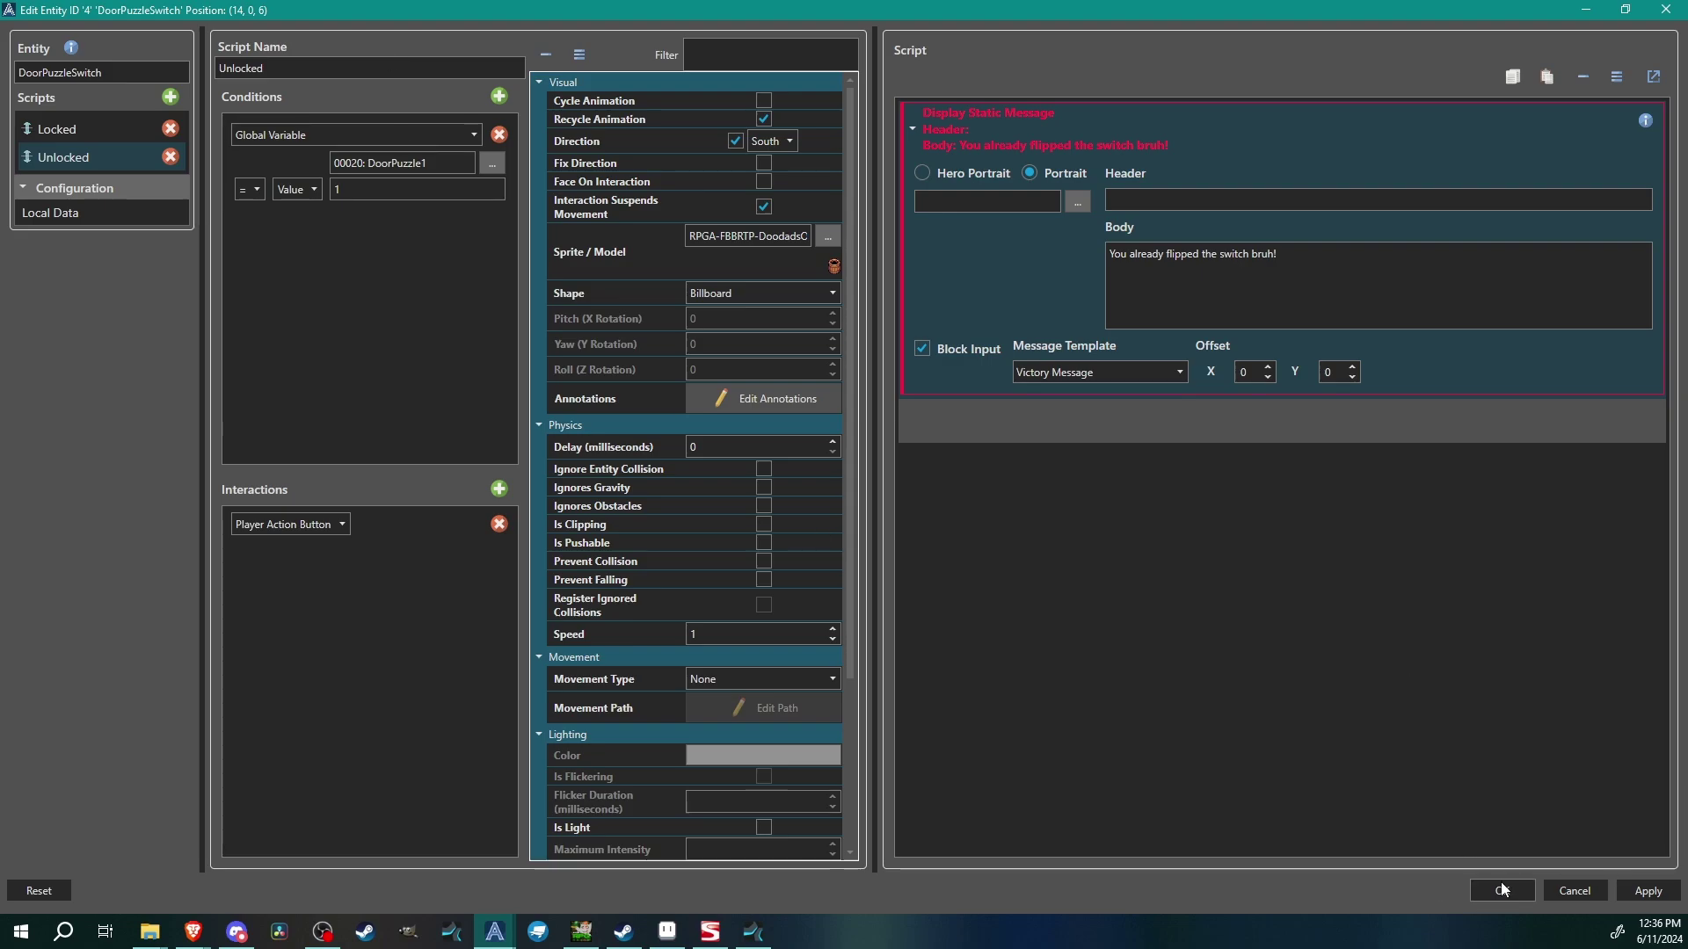
left_click(1502, 891)
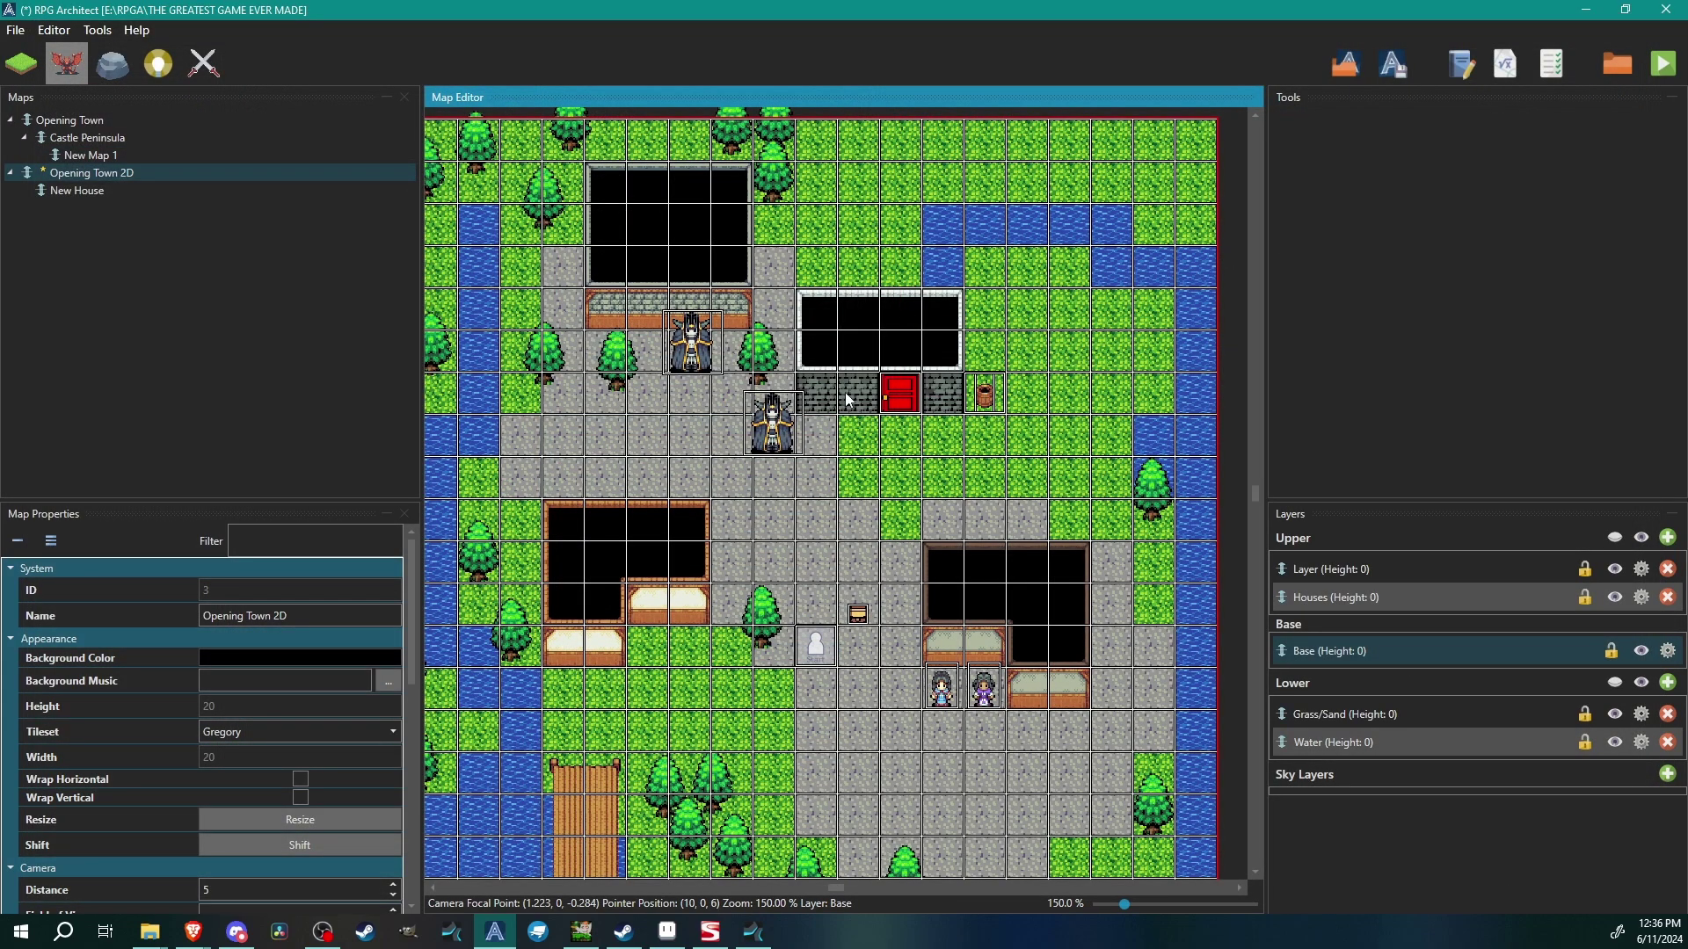
double_click(912, 402)
double_click(837, 139)
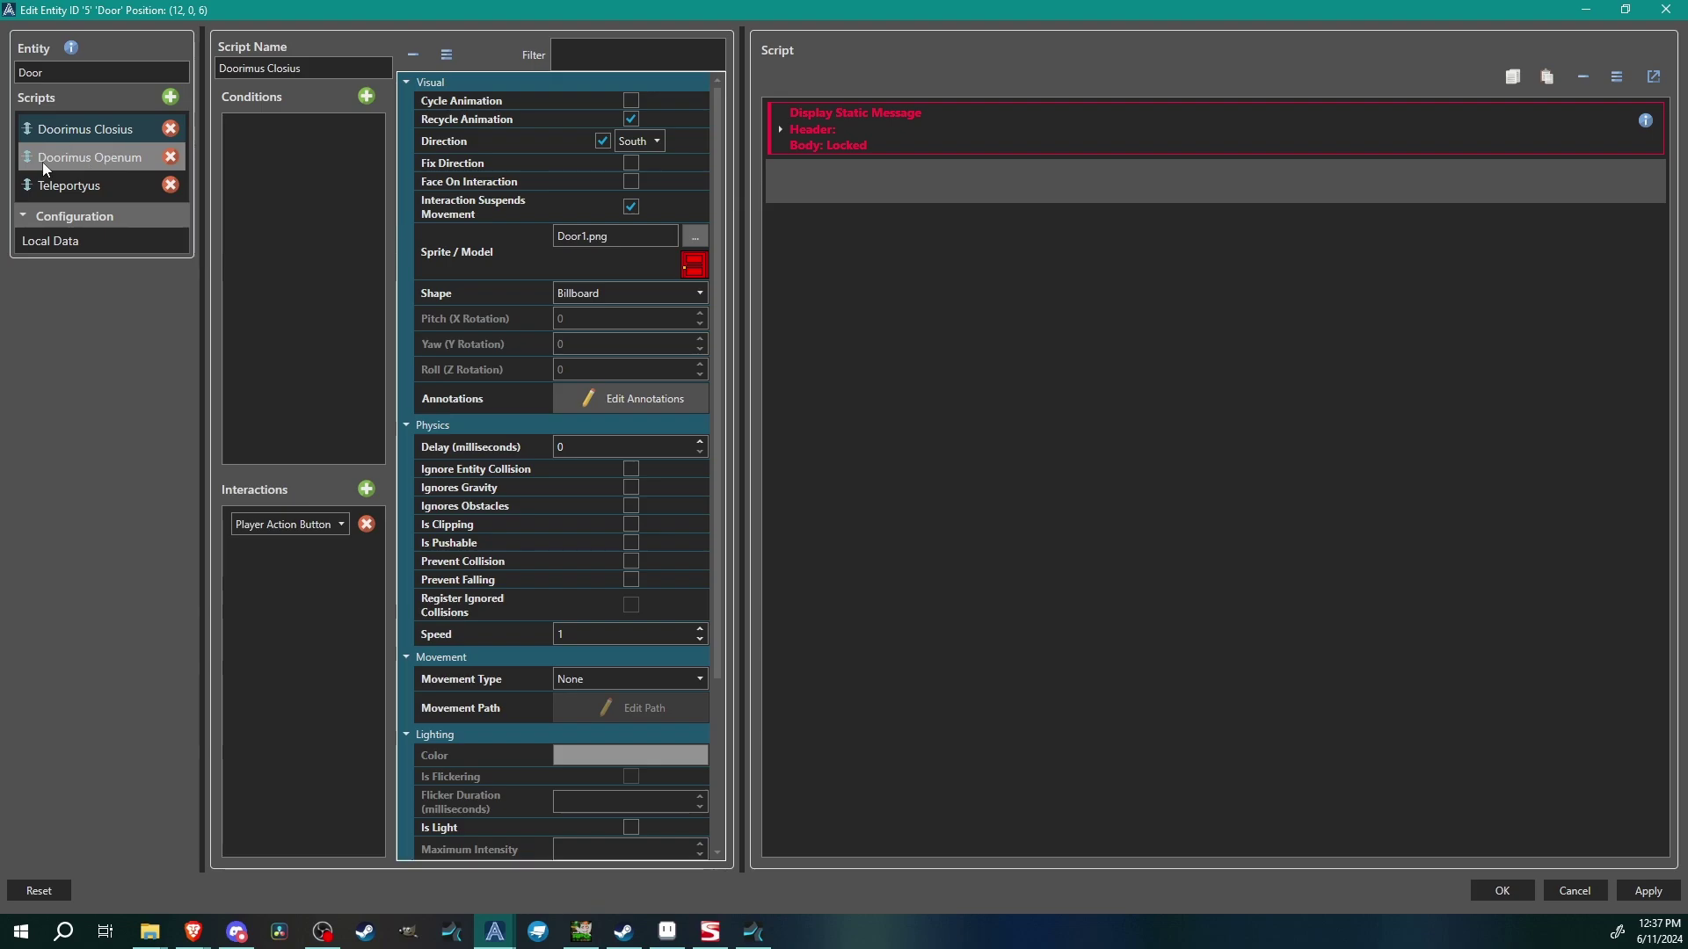
left_click(89, 157)
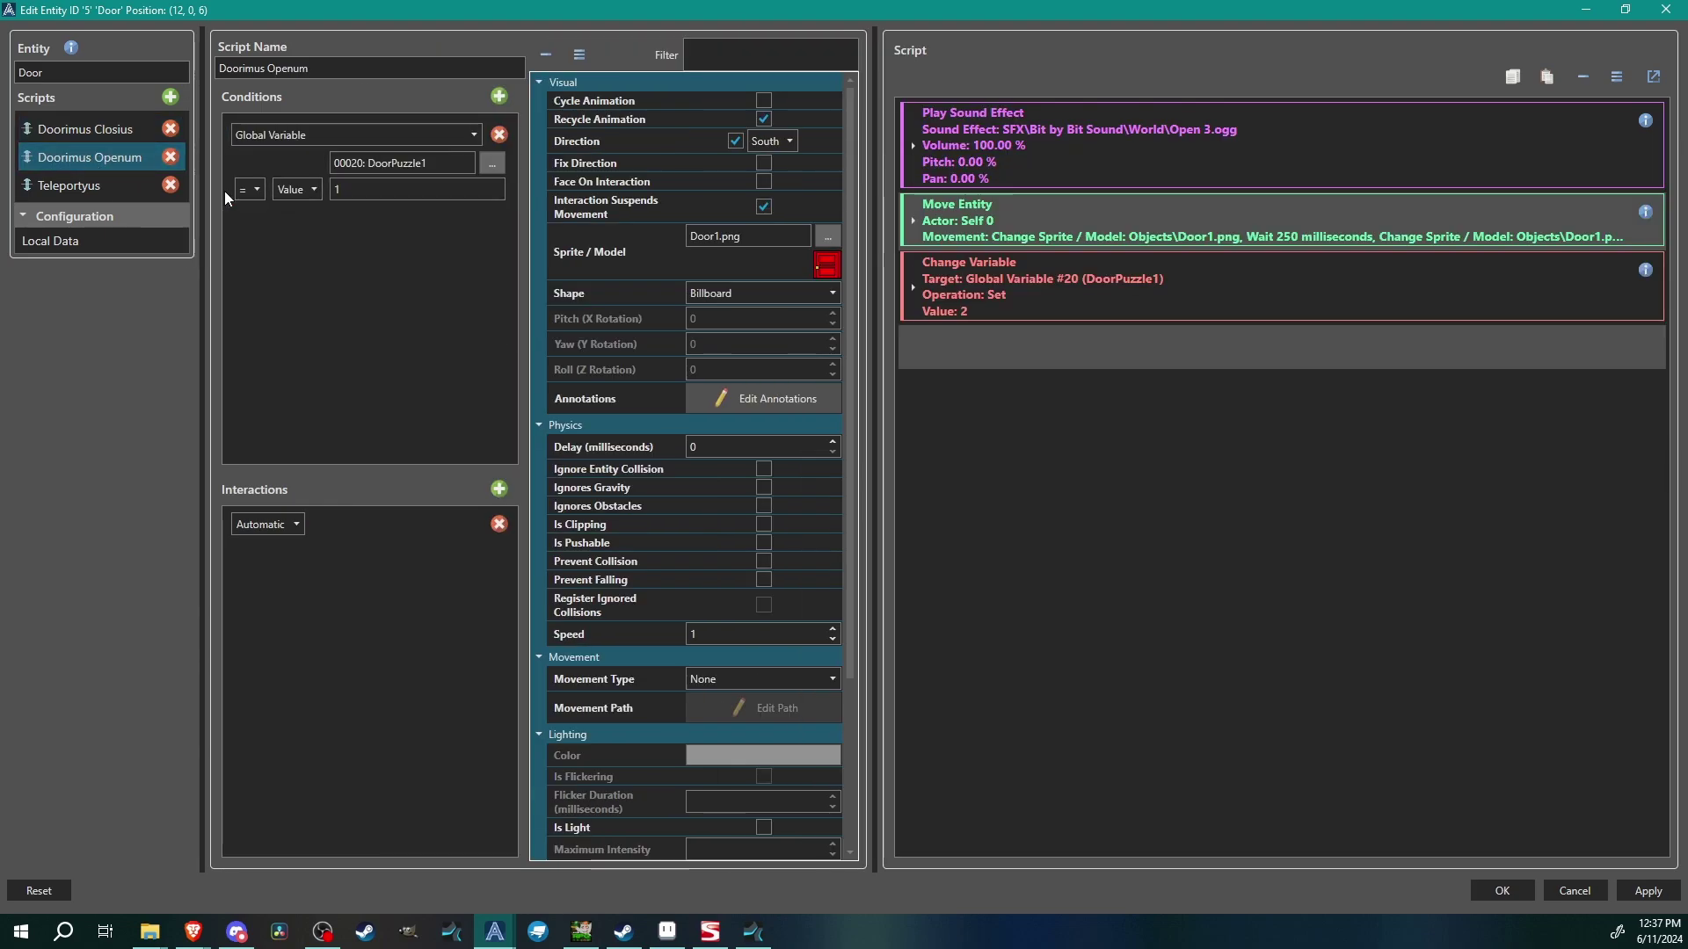
double_click(1088, 155)
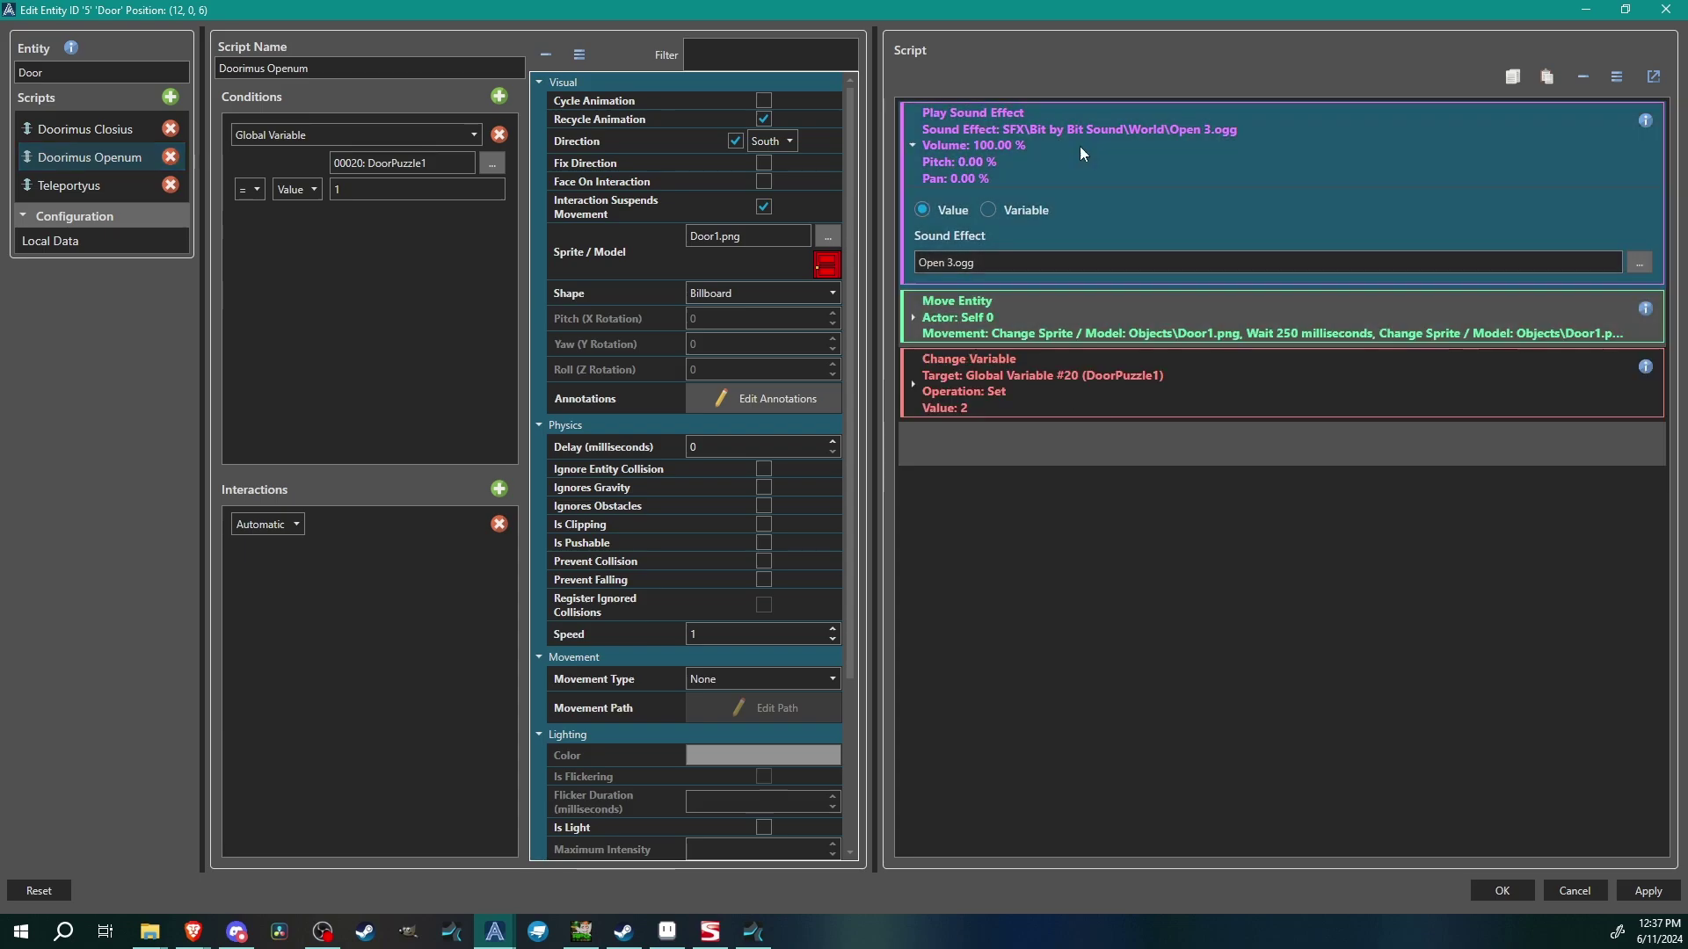
double_click(1046, 218)
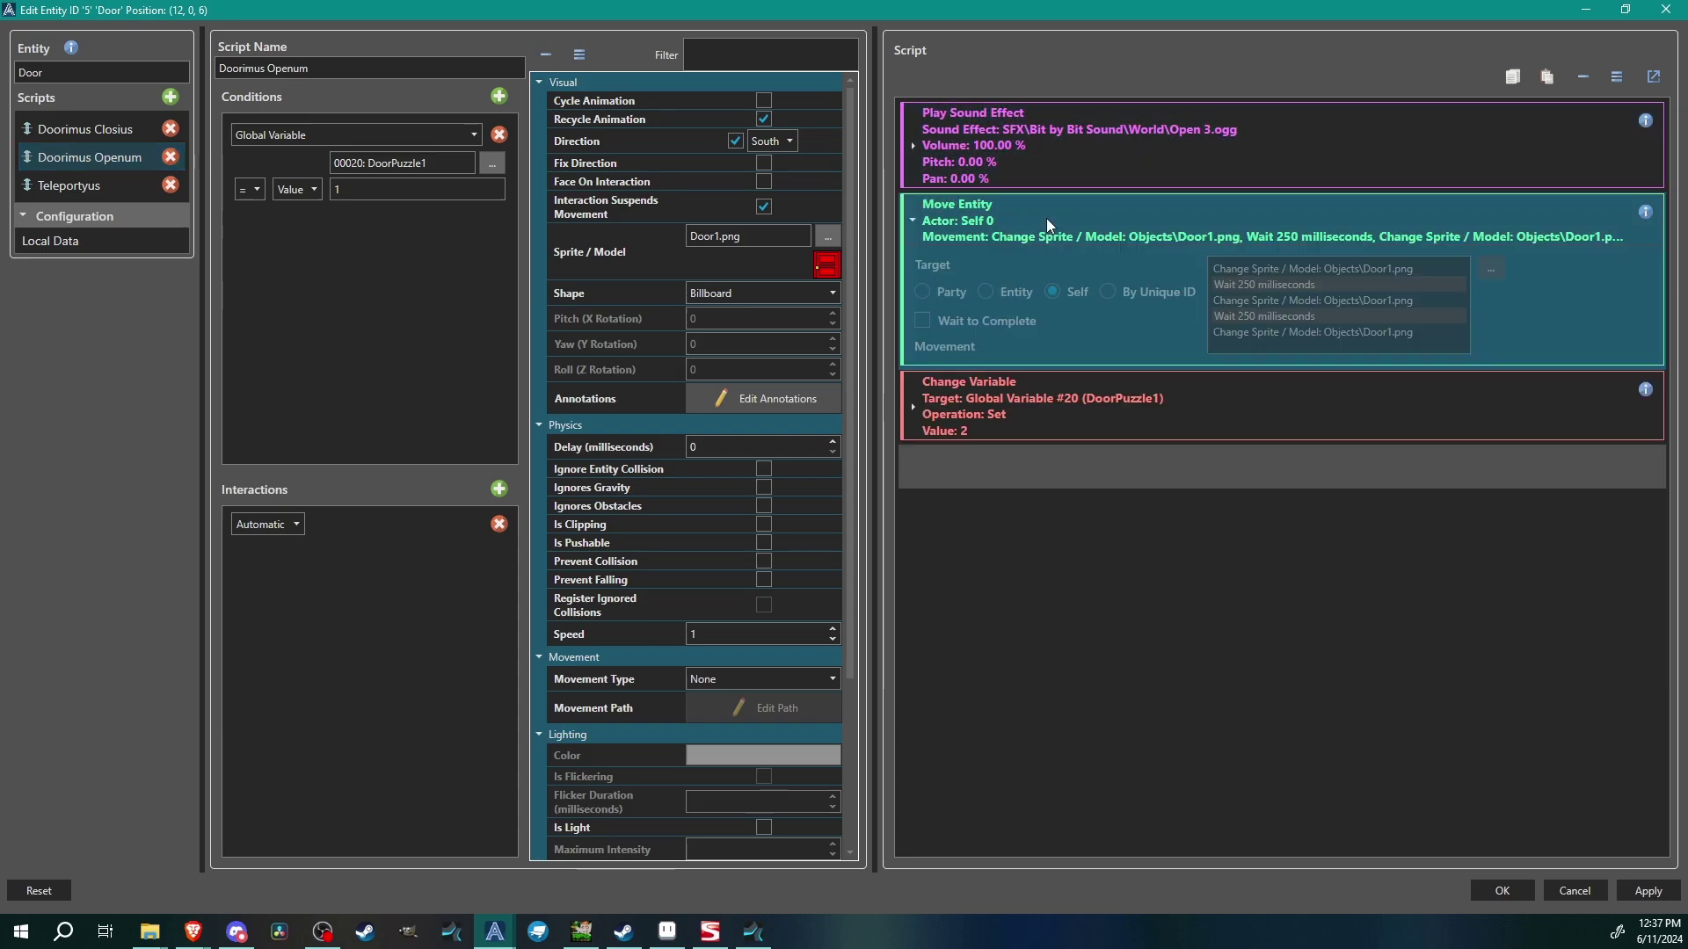
left_click(1495, 268)
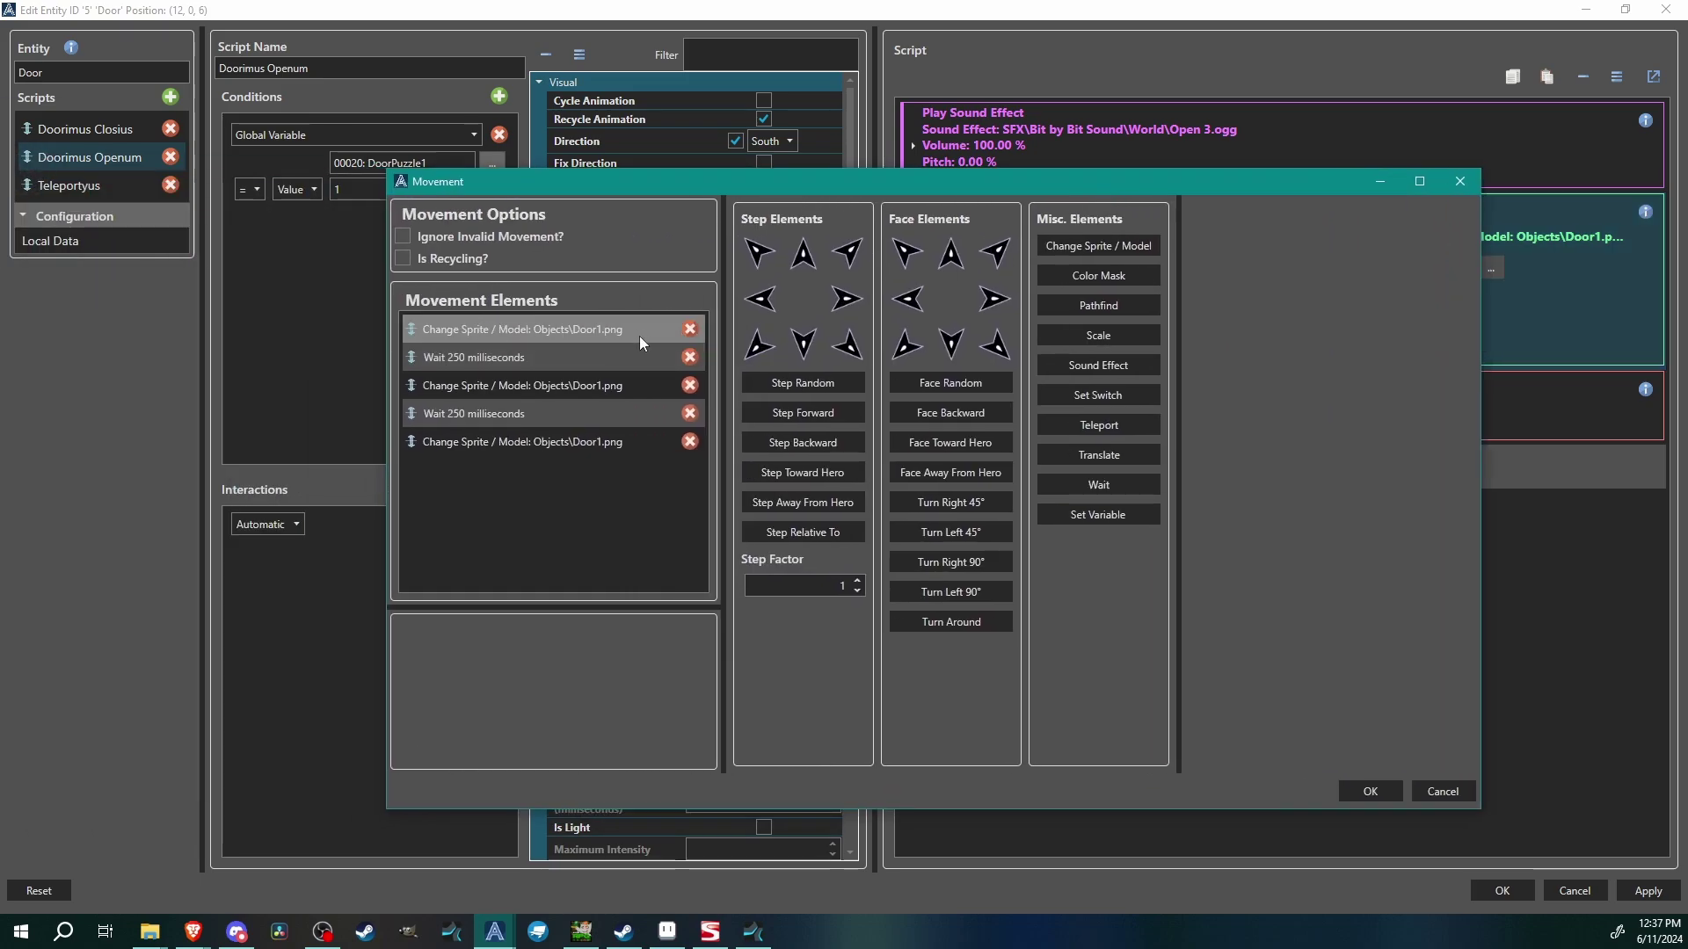
left_click(633, 334)
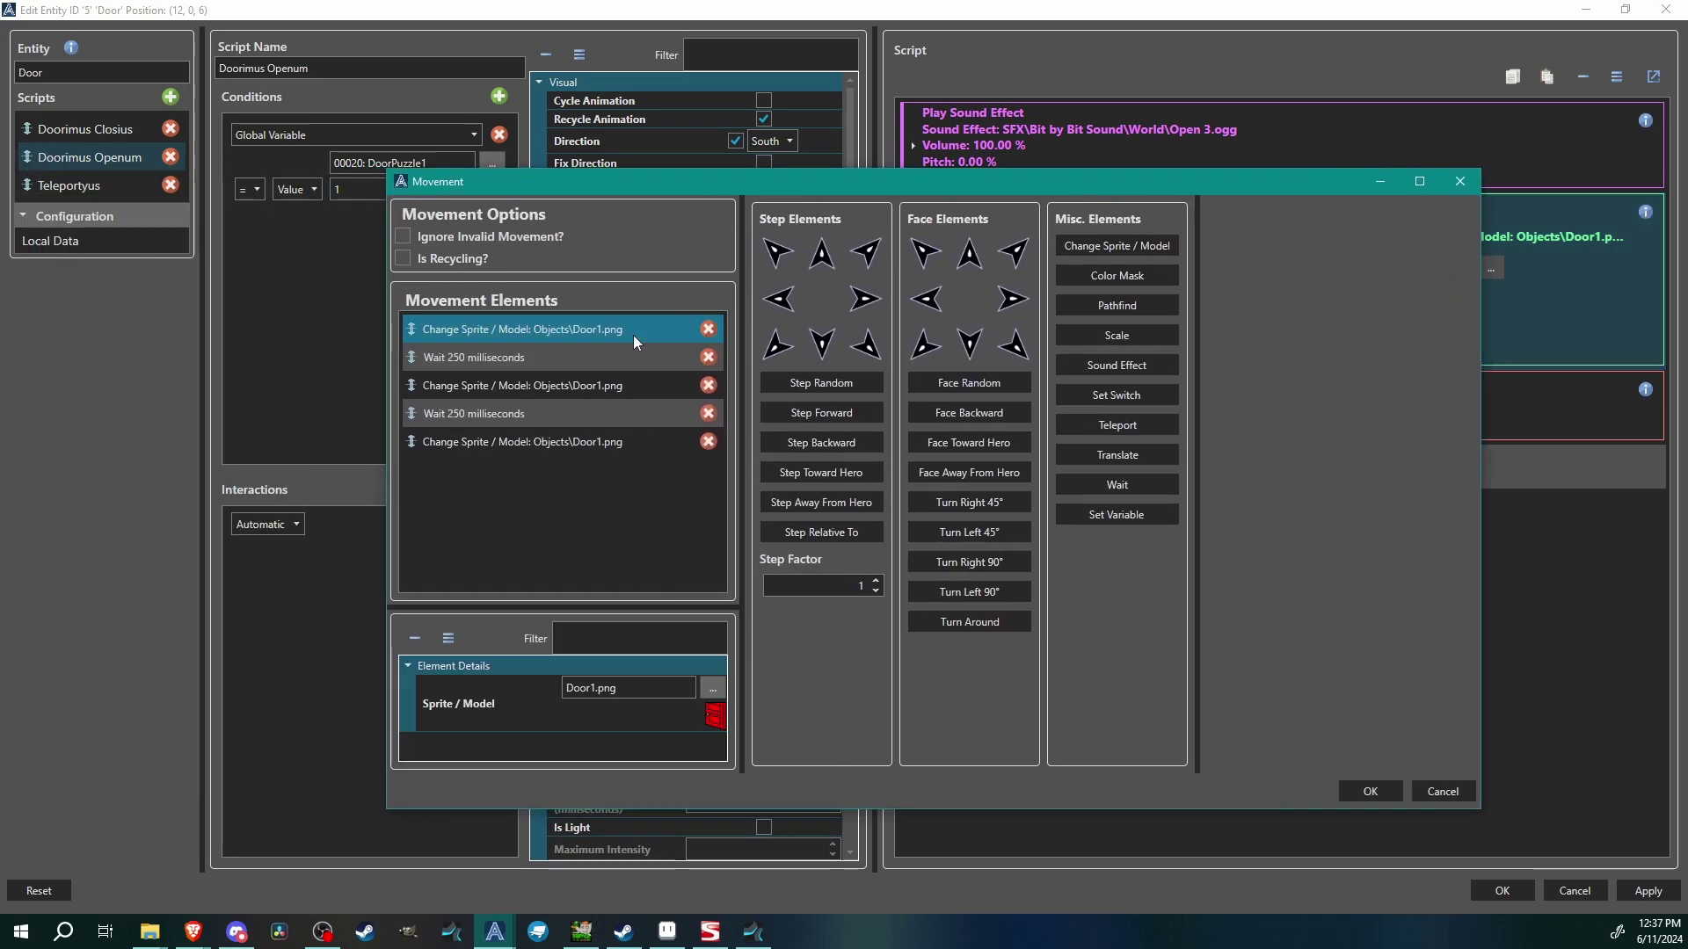
left_click(554, 360)
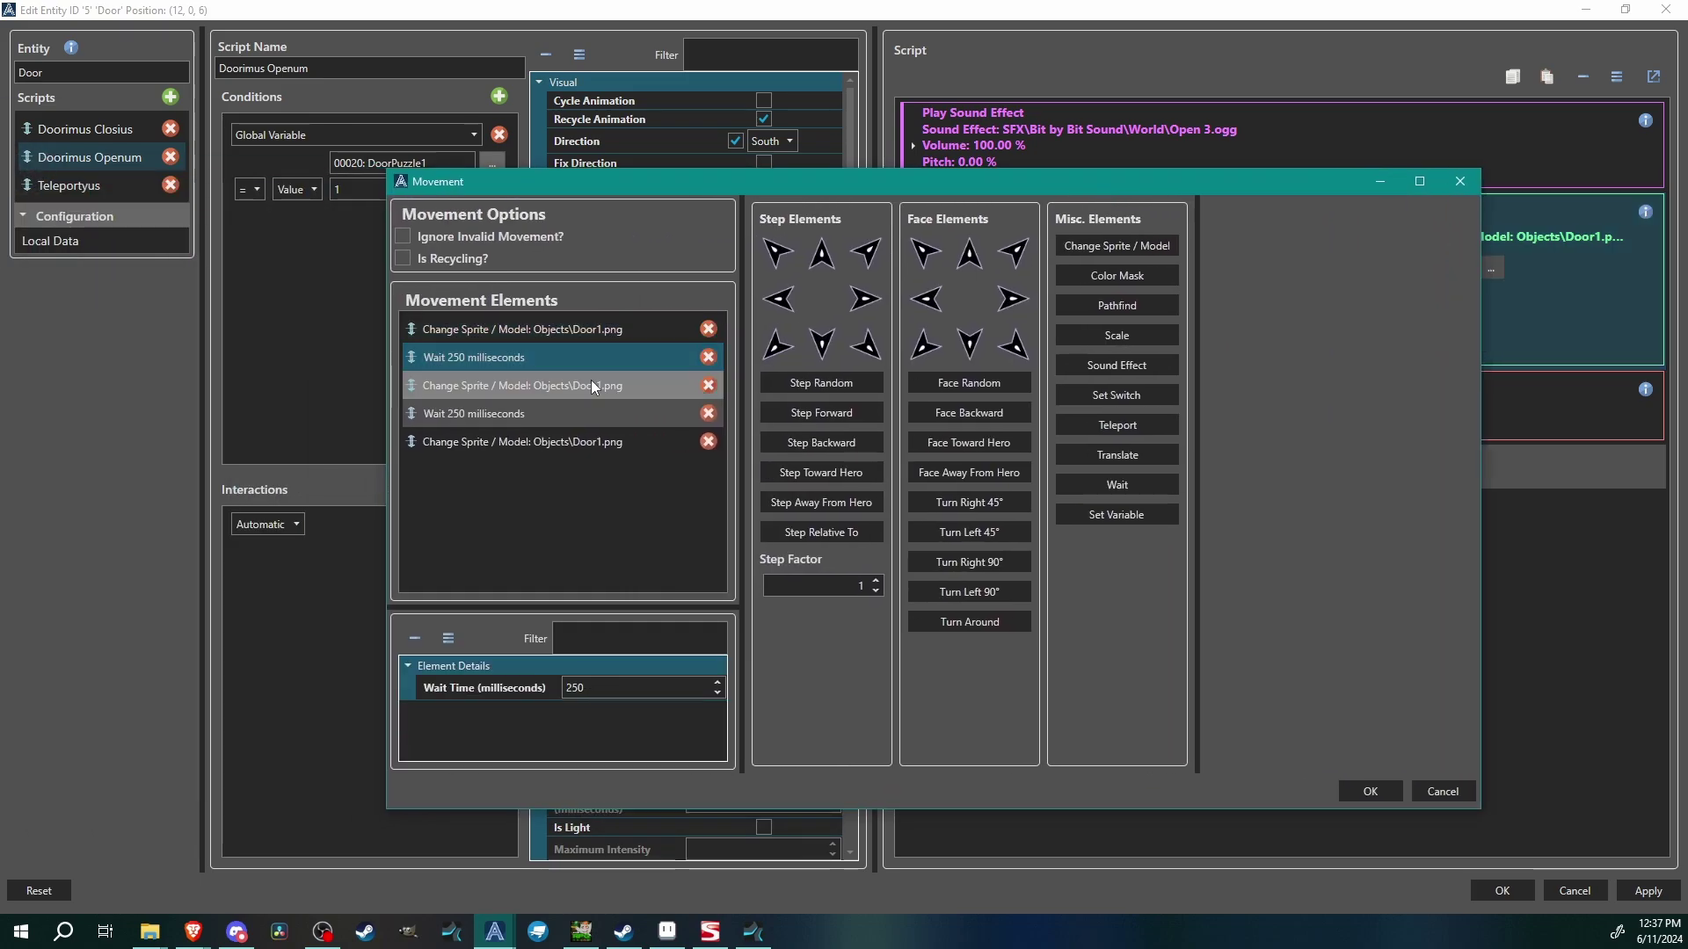
left_click(626, 387)
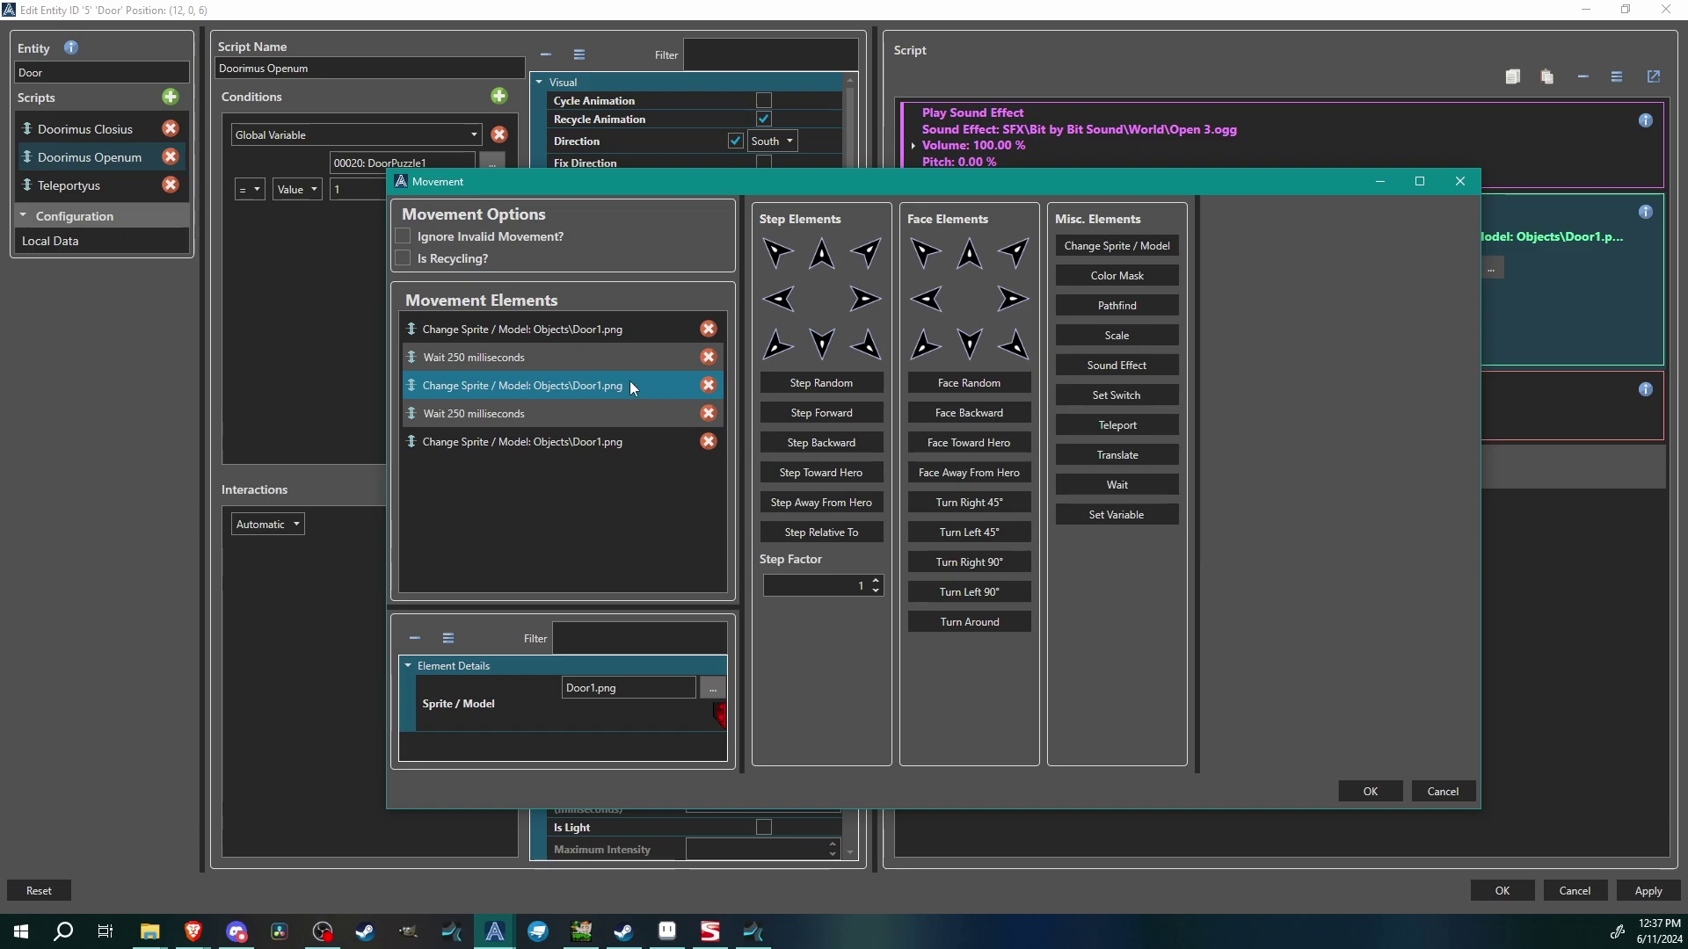
left_click(513, 414)
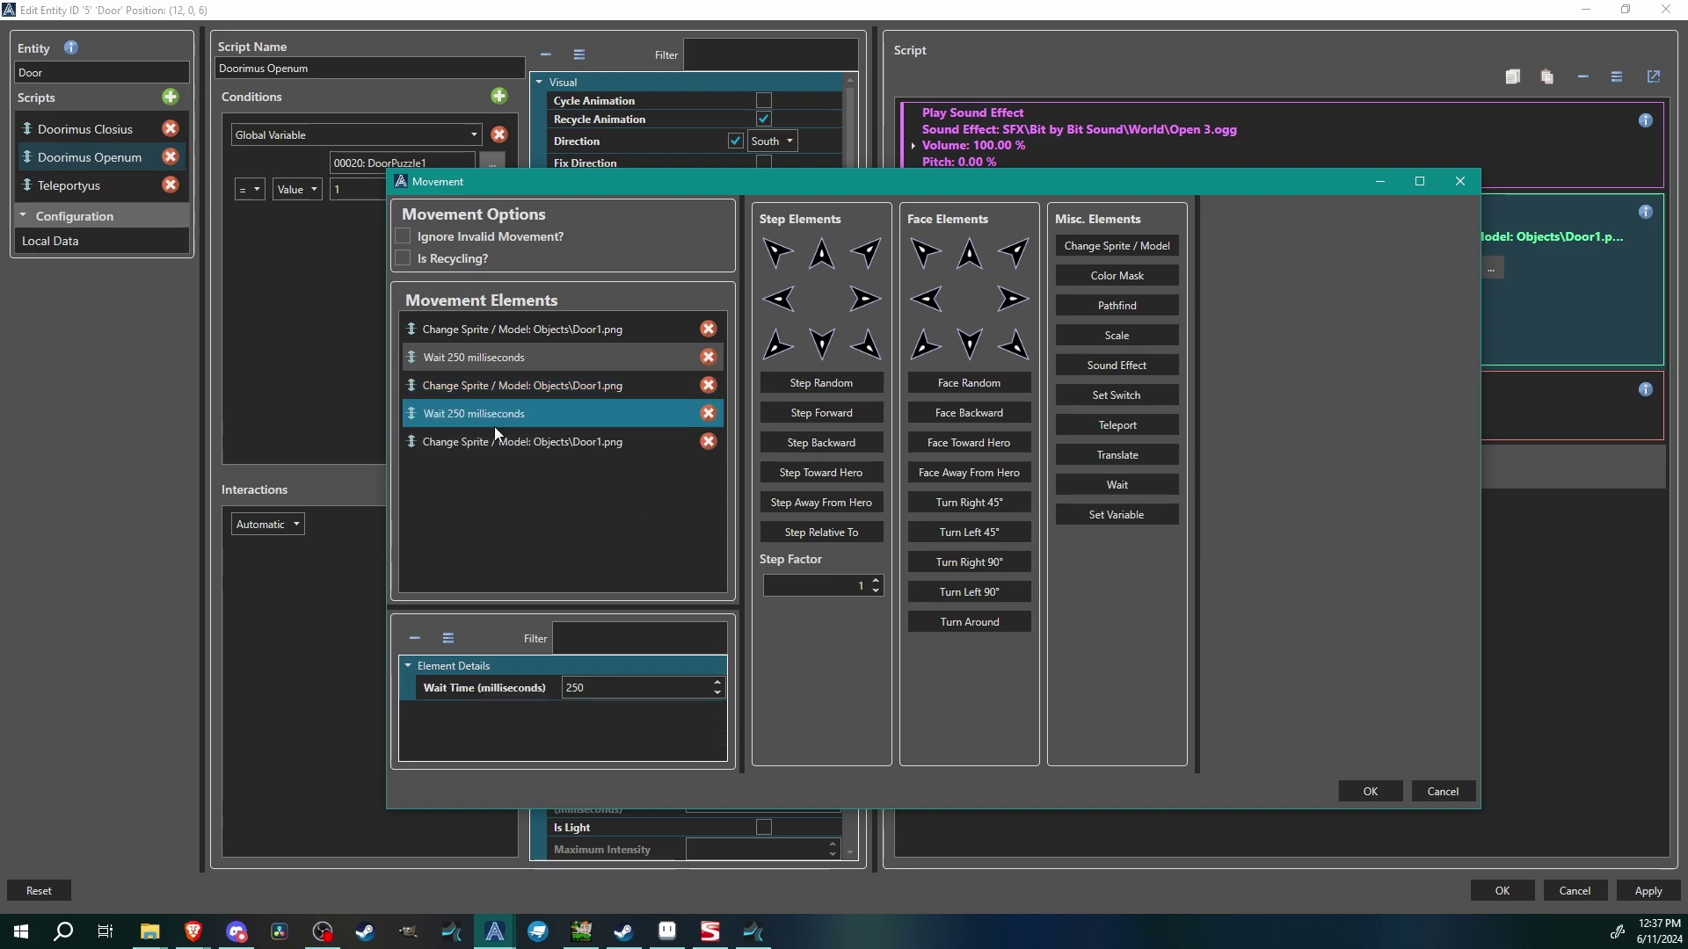
left_click(558, 439)
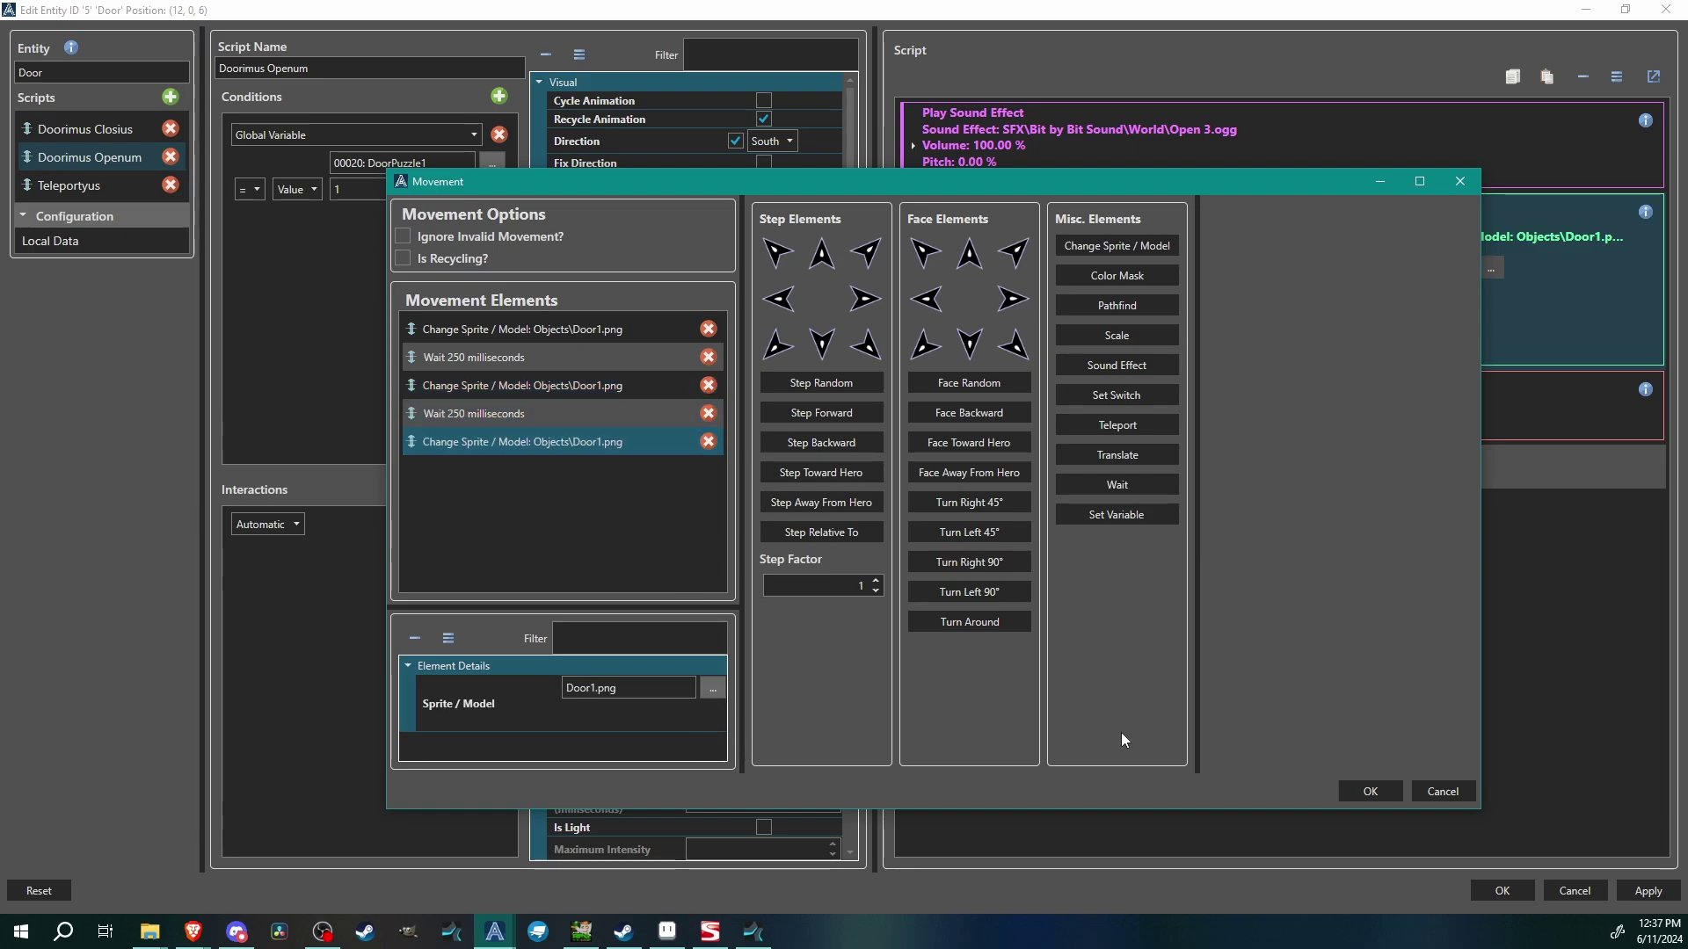
left_click(1465, 798)
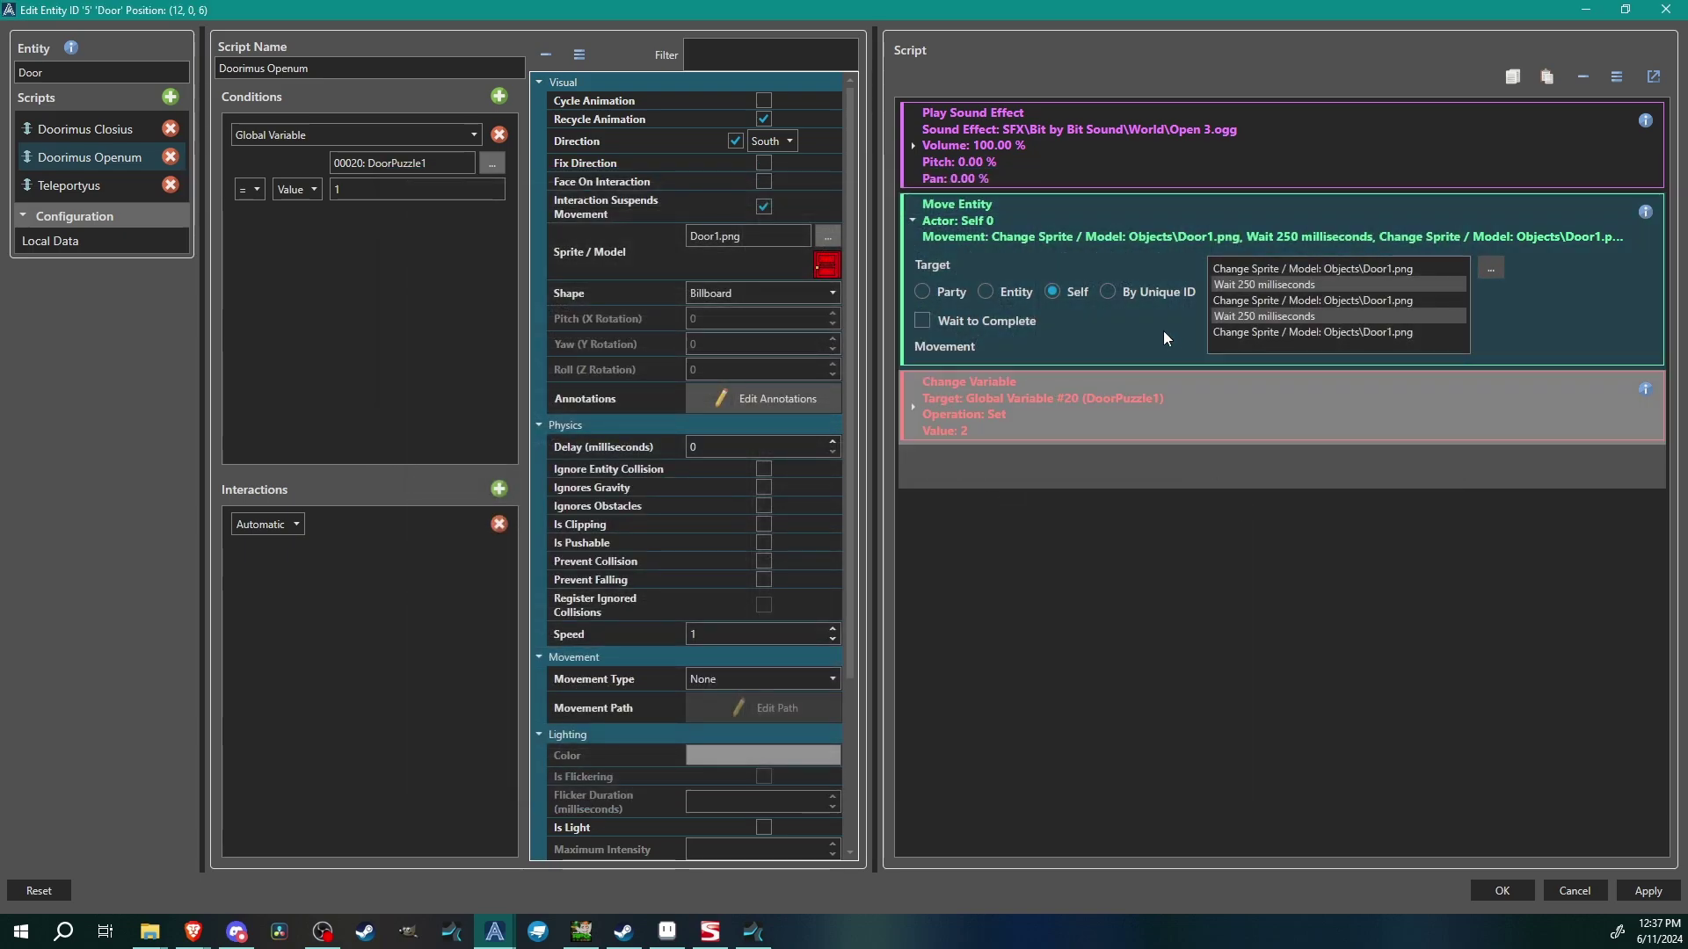
left_click(1155, 408)
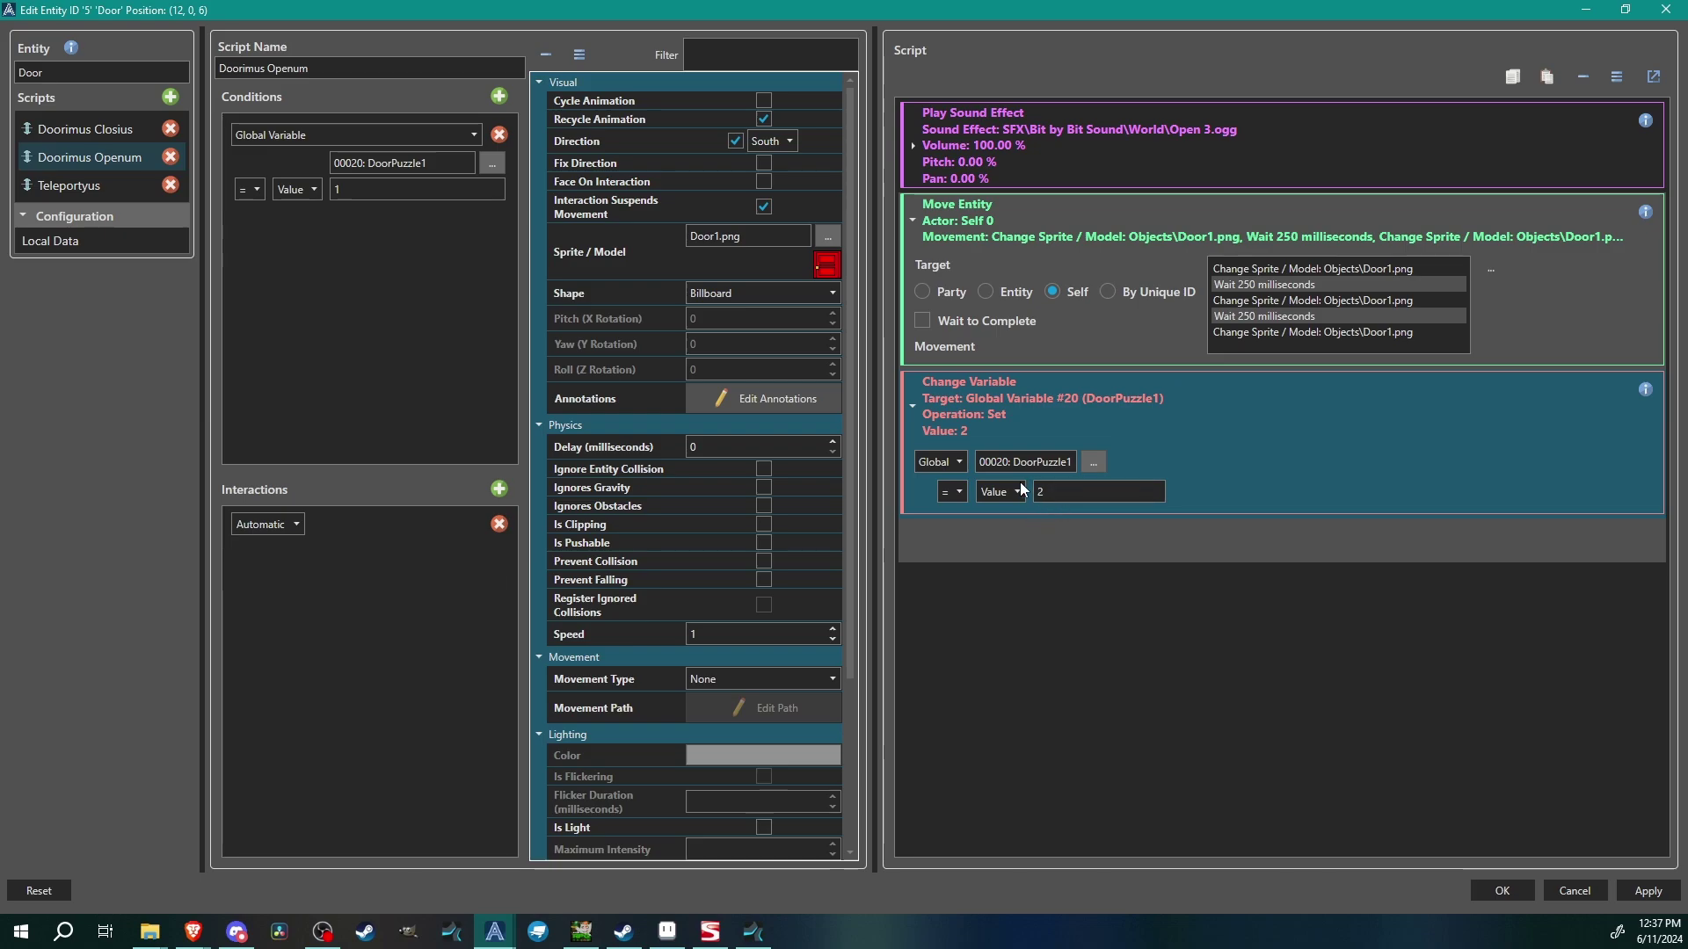
- Open the door's Teleportyus script and expand its teleport destination fields
left_click(603, 201)
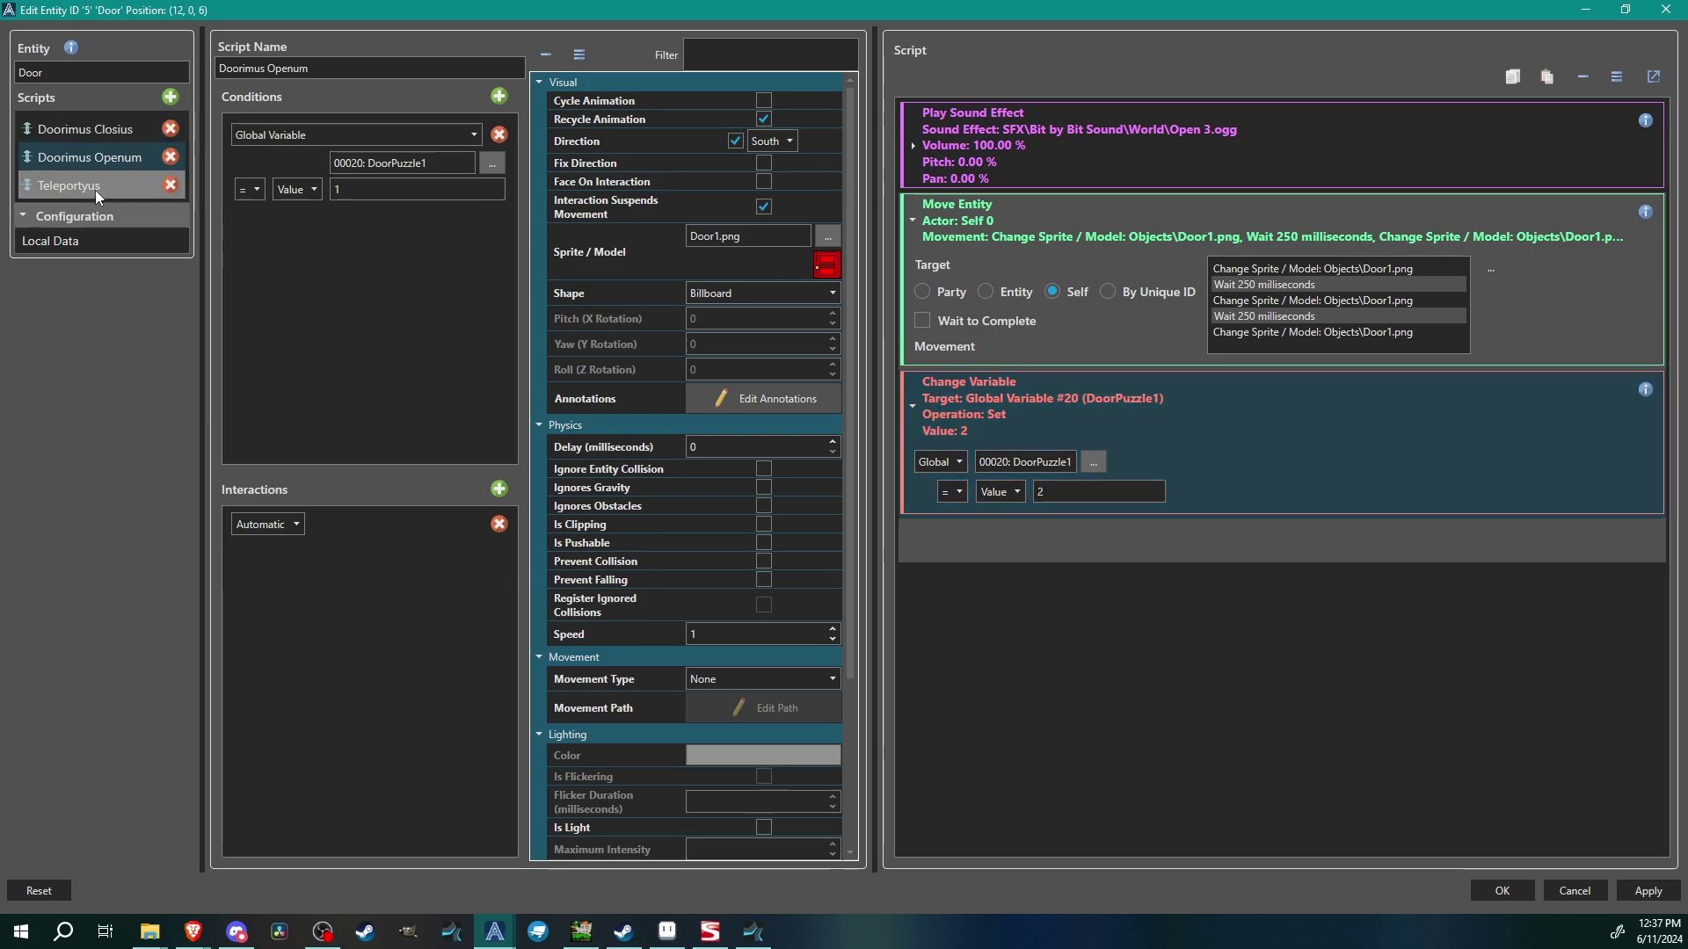
left_click(79, 186)
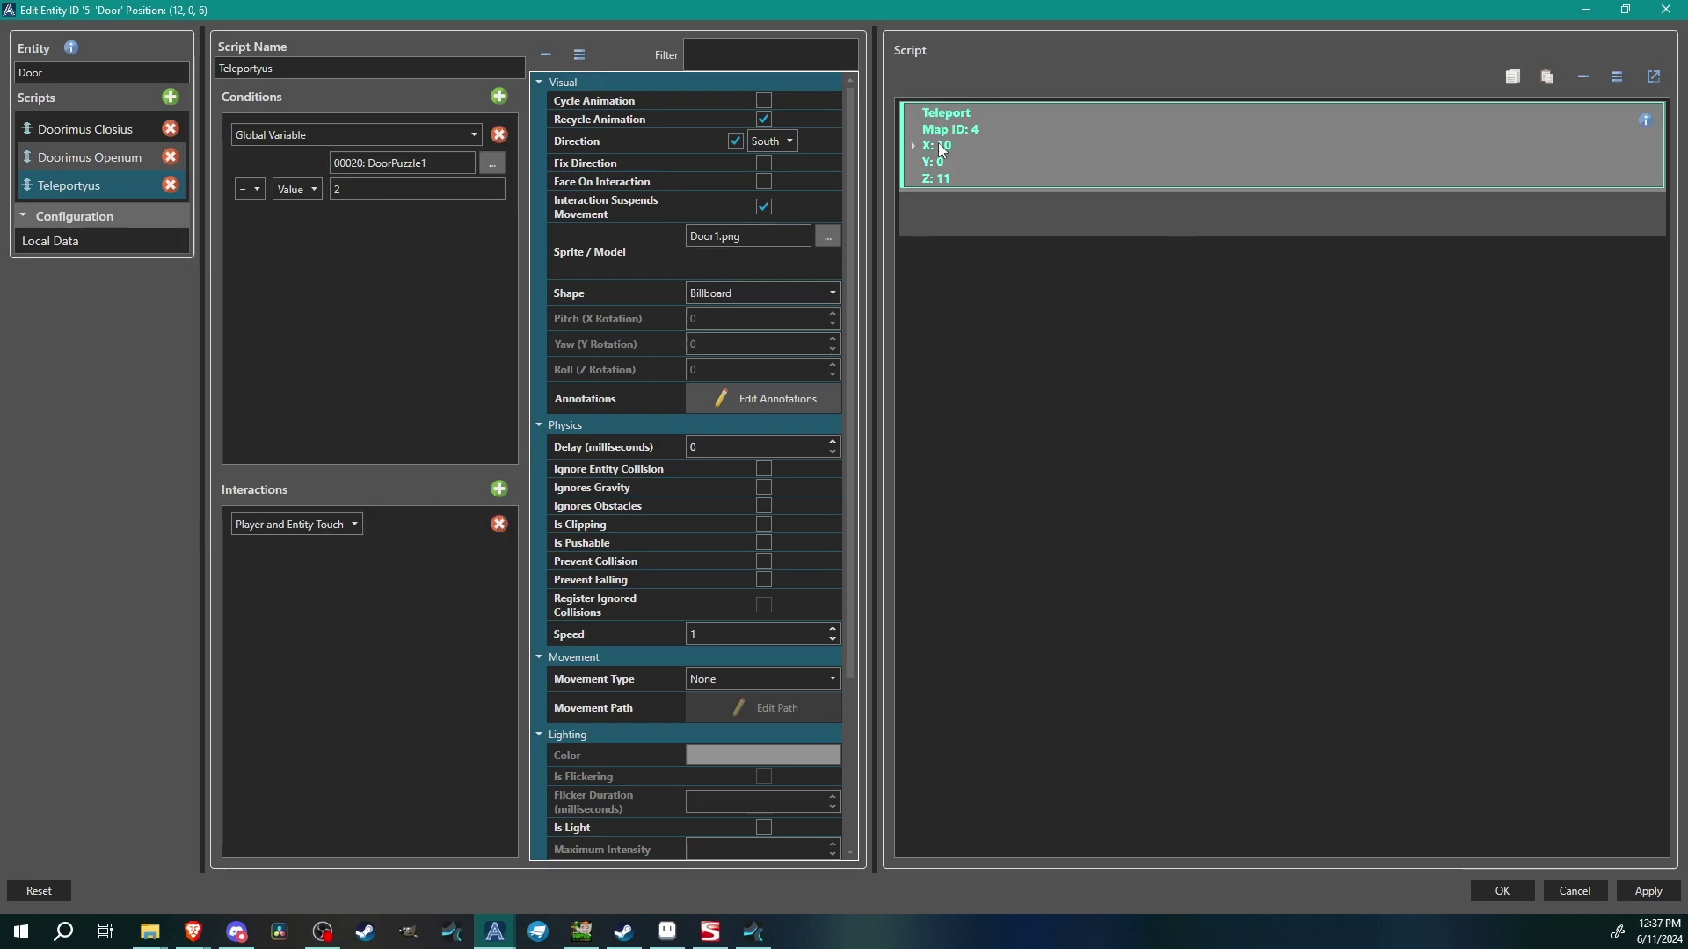
left_click(1105, 165)
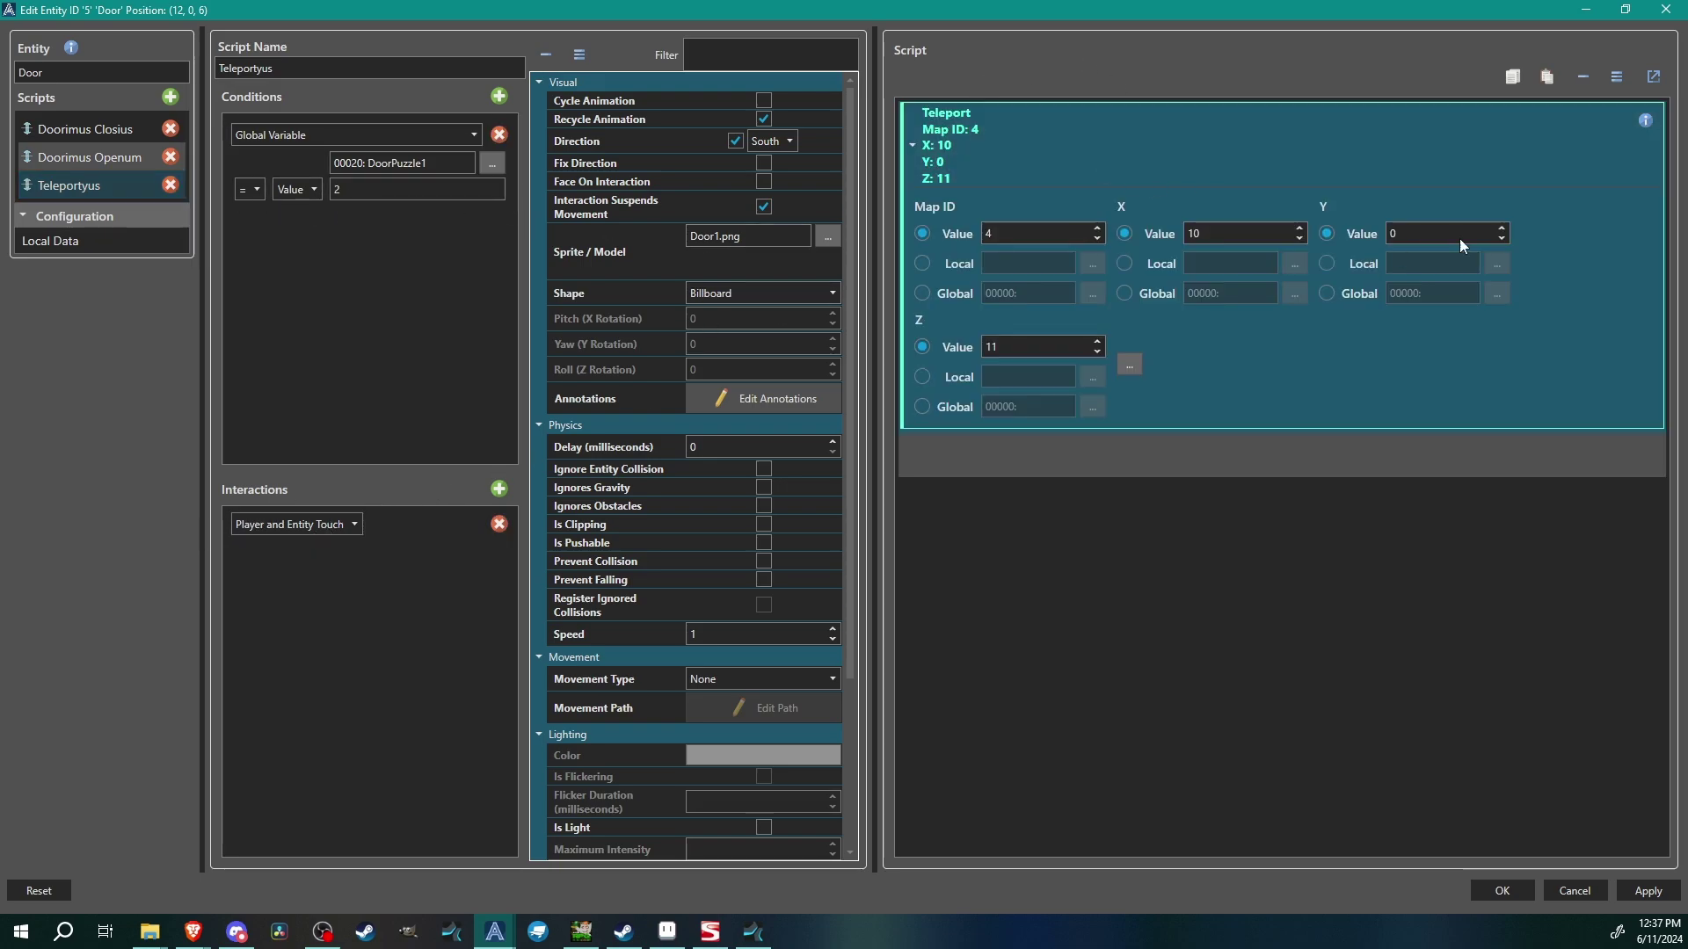
- Check the New House destination at X 10, Z 11 across its layers and confirm it
left_click(1129, 365)
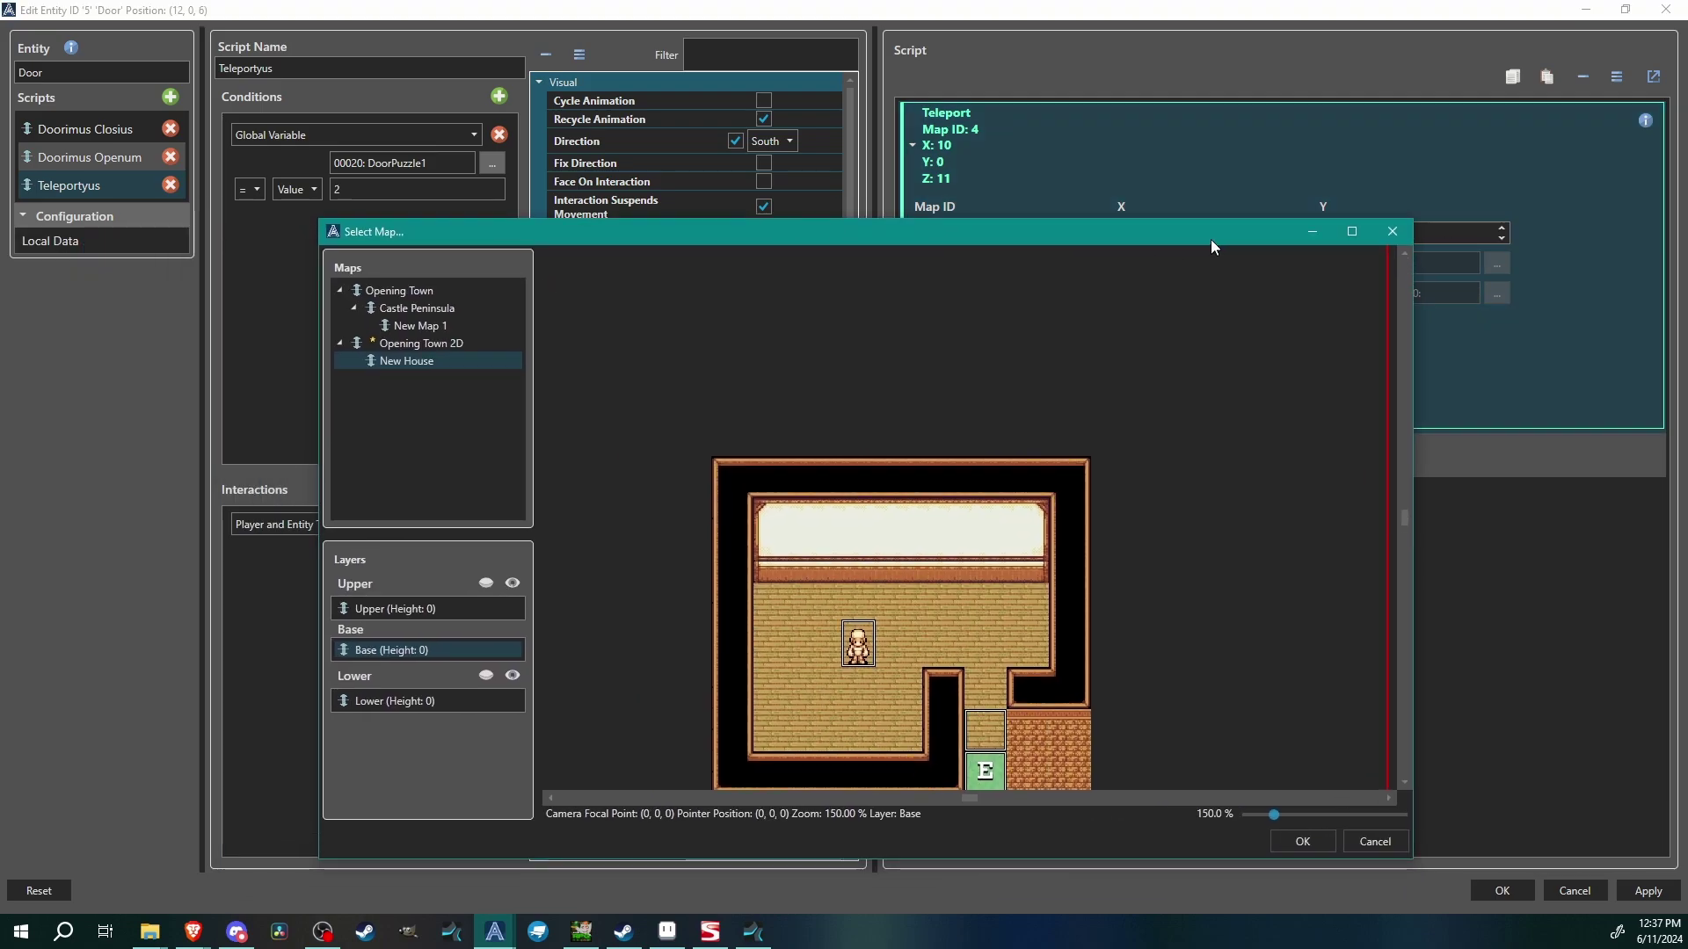
left_click_drag(1211, 239, 1104, 120)
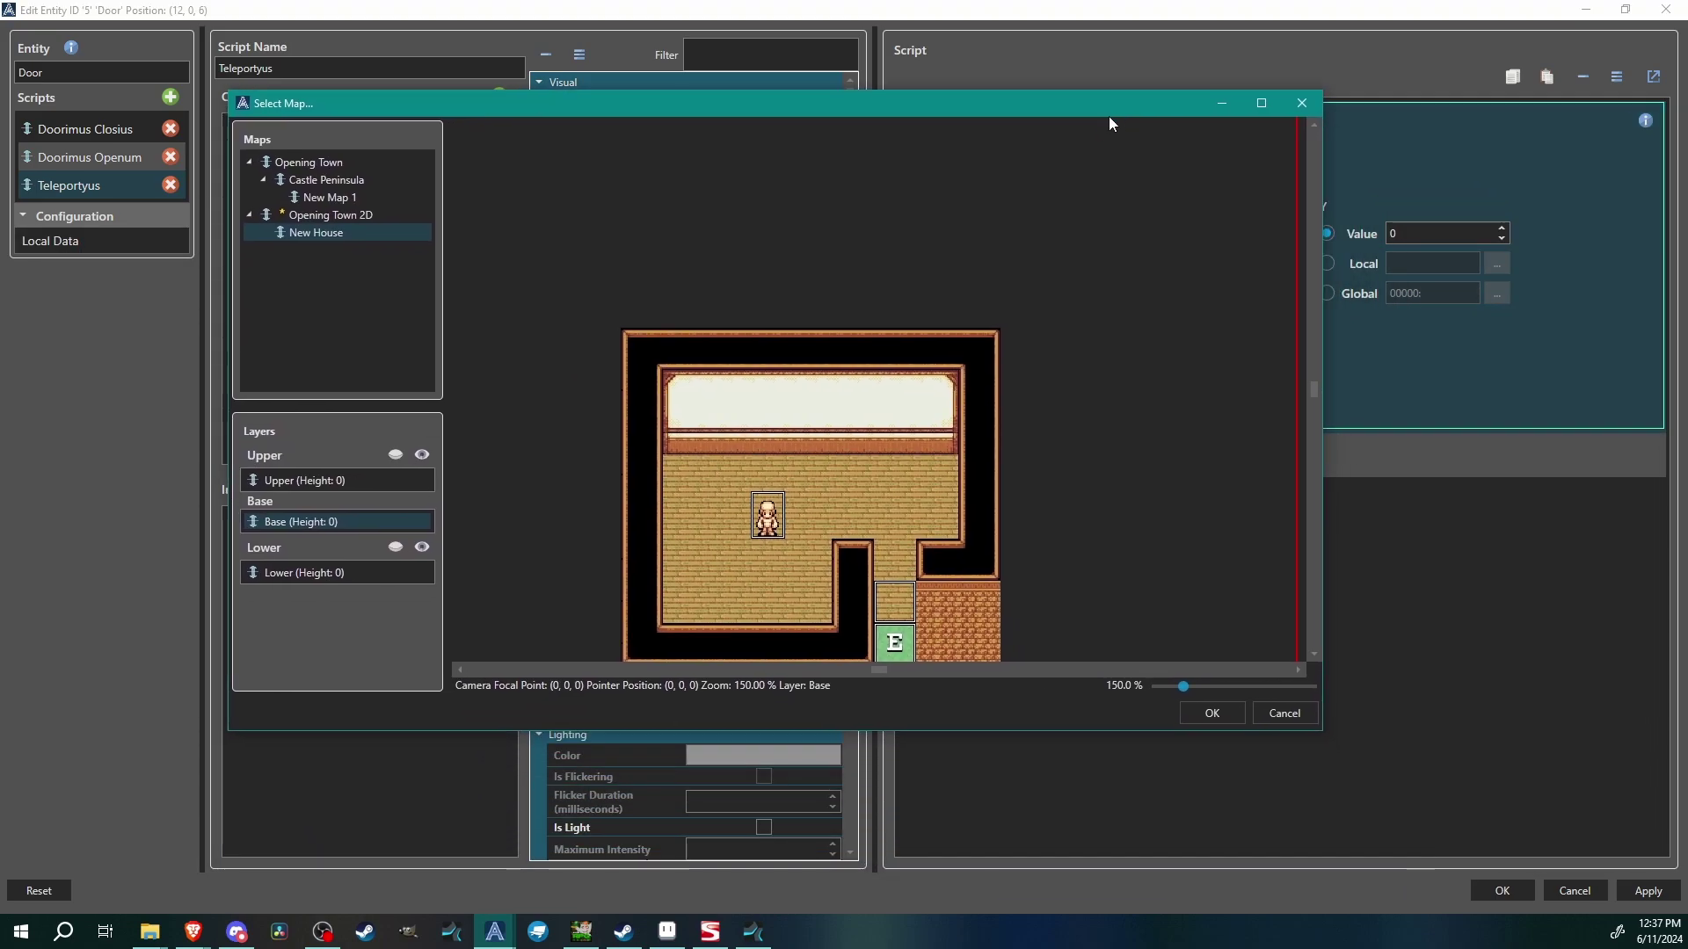
middle_click_drag(1086, 403, 1062, 309)
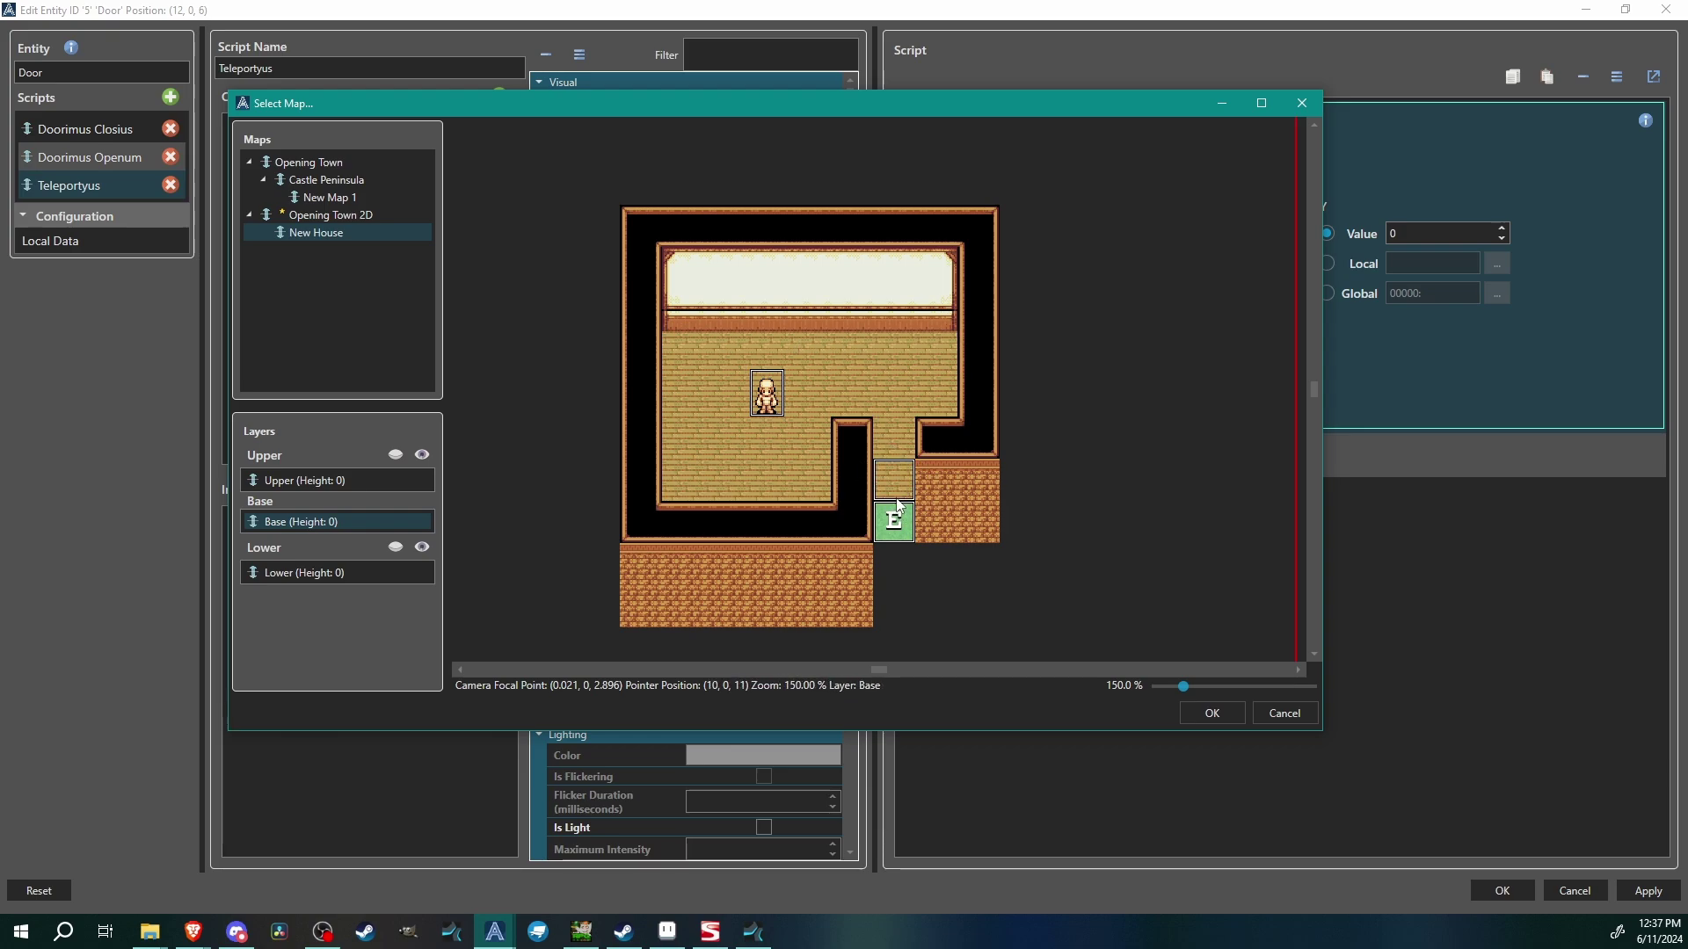
left_click(276, 482)
left_click(313, 522)
left_click(318, 574)
left_click(325, 522)
left_click(328, 482)
left_click(323, 523)
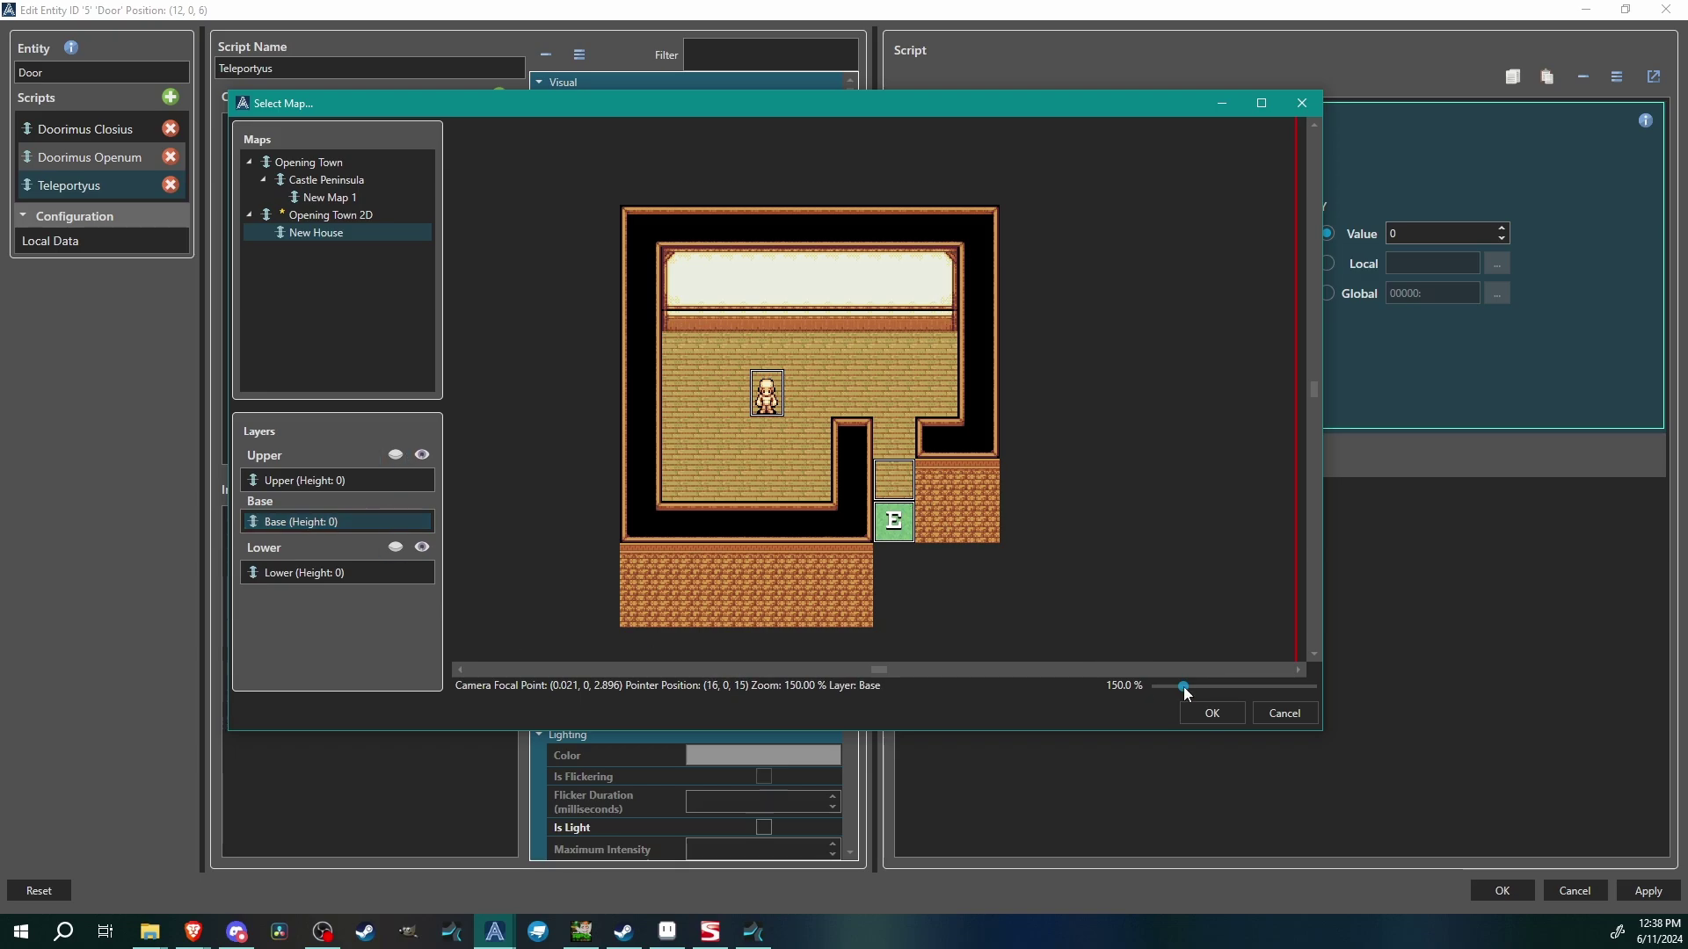
left_click(1210, 715)
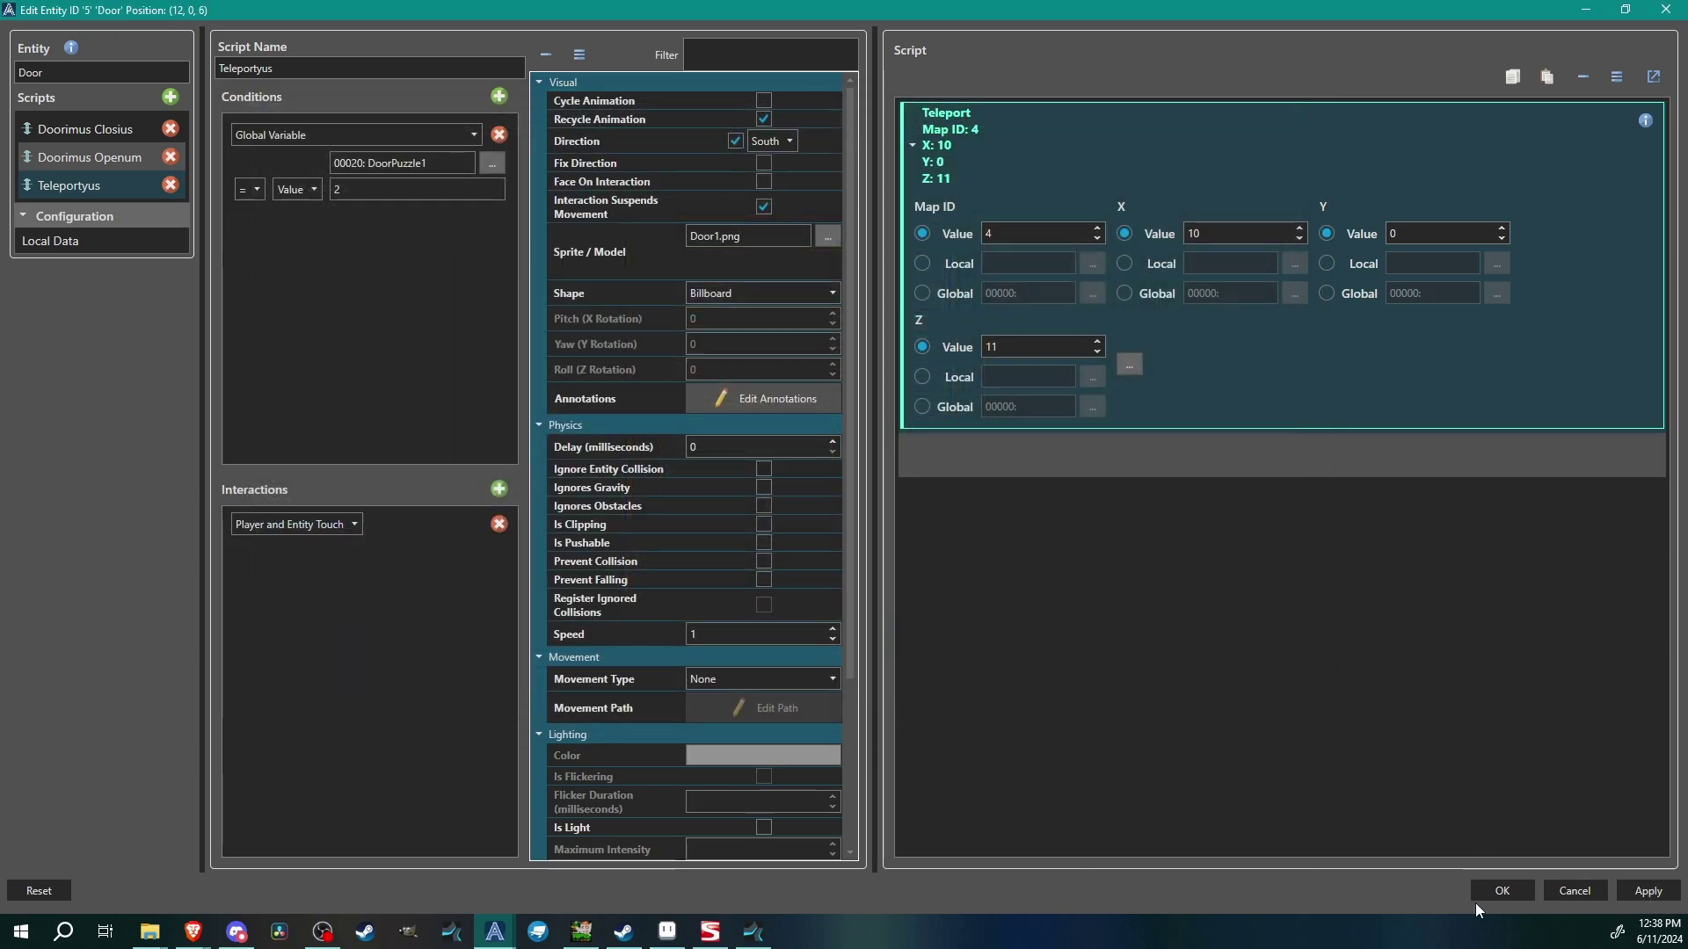
- Select Doorimus Openum in the door's Scripts list
left_click(70, 159)
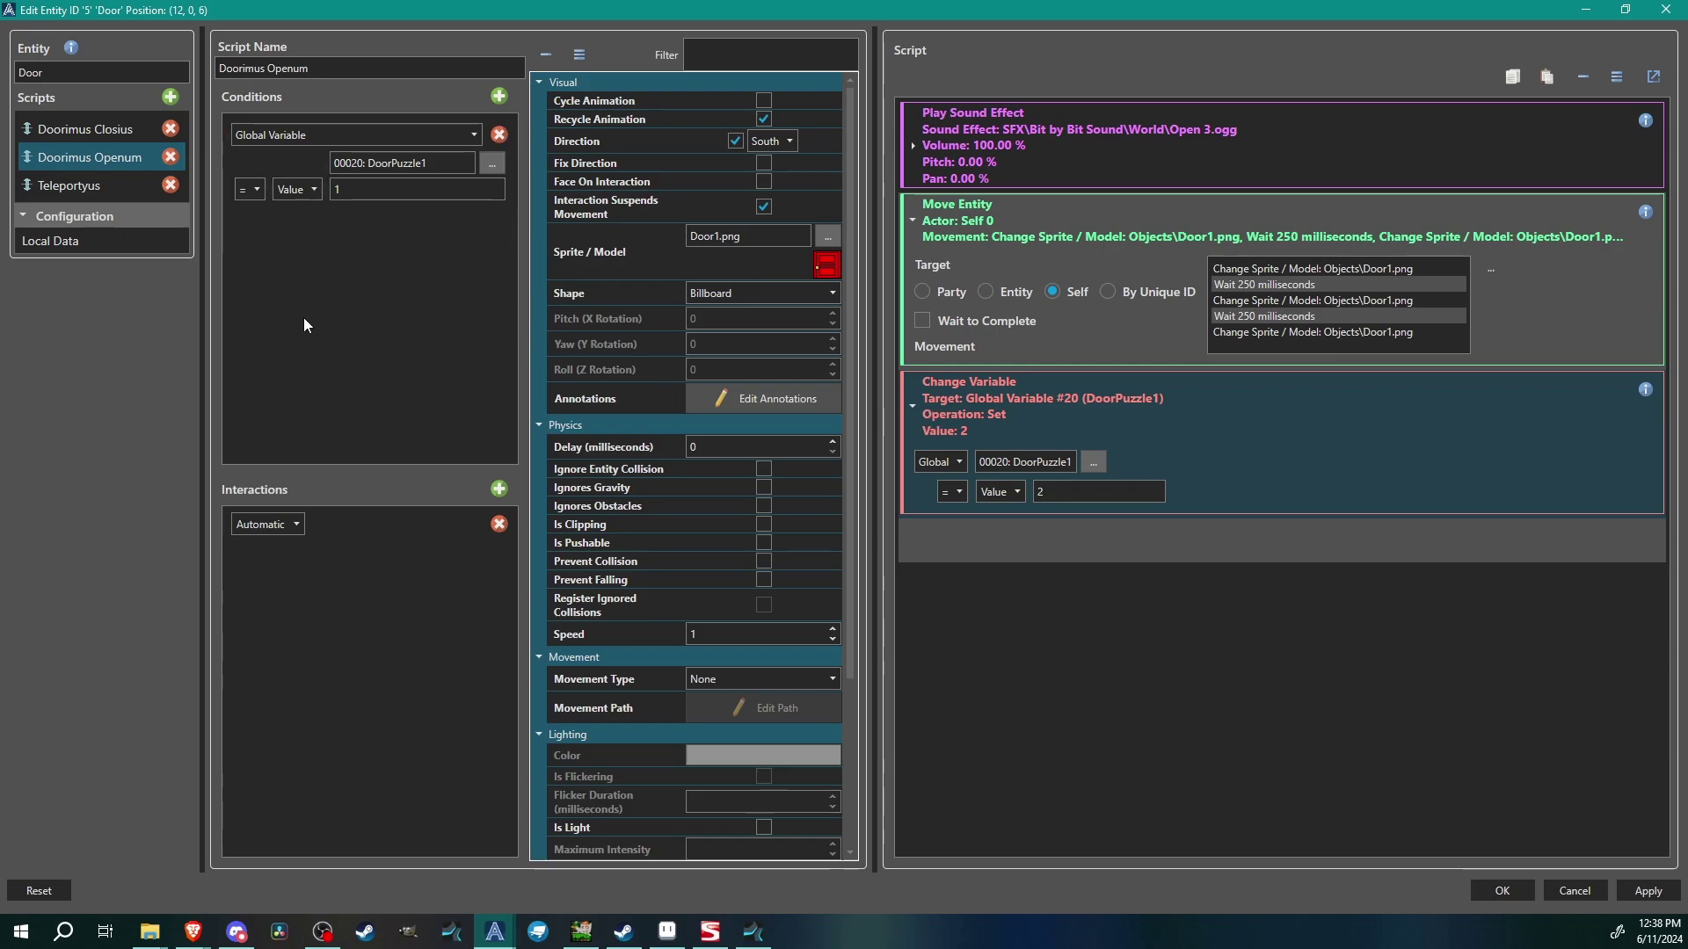
- Close the Door entity editor and pan around the Opening Town 2D map with the arrow keys
left_click(1502, 890)
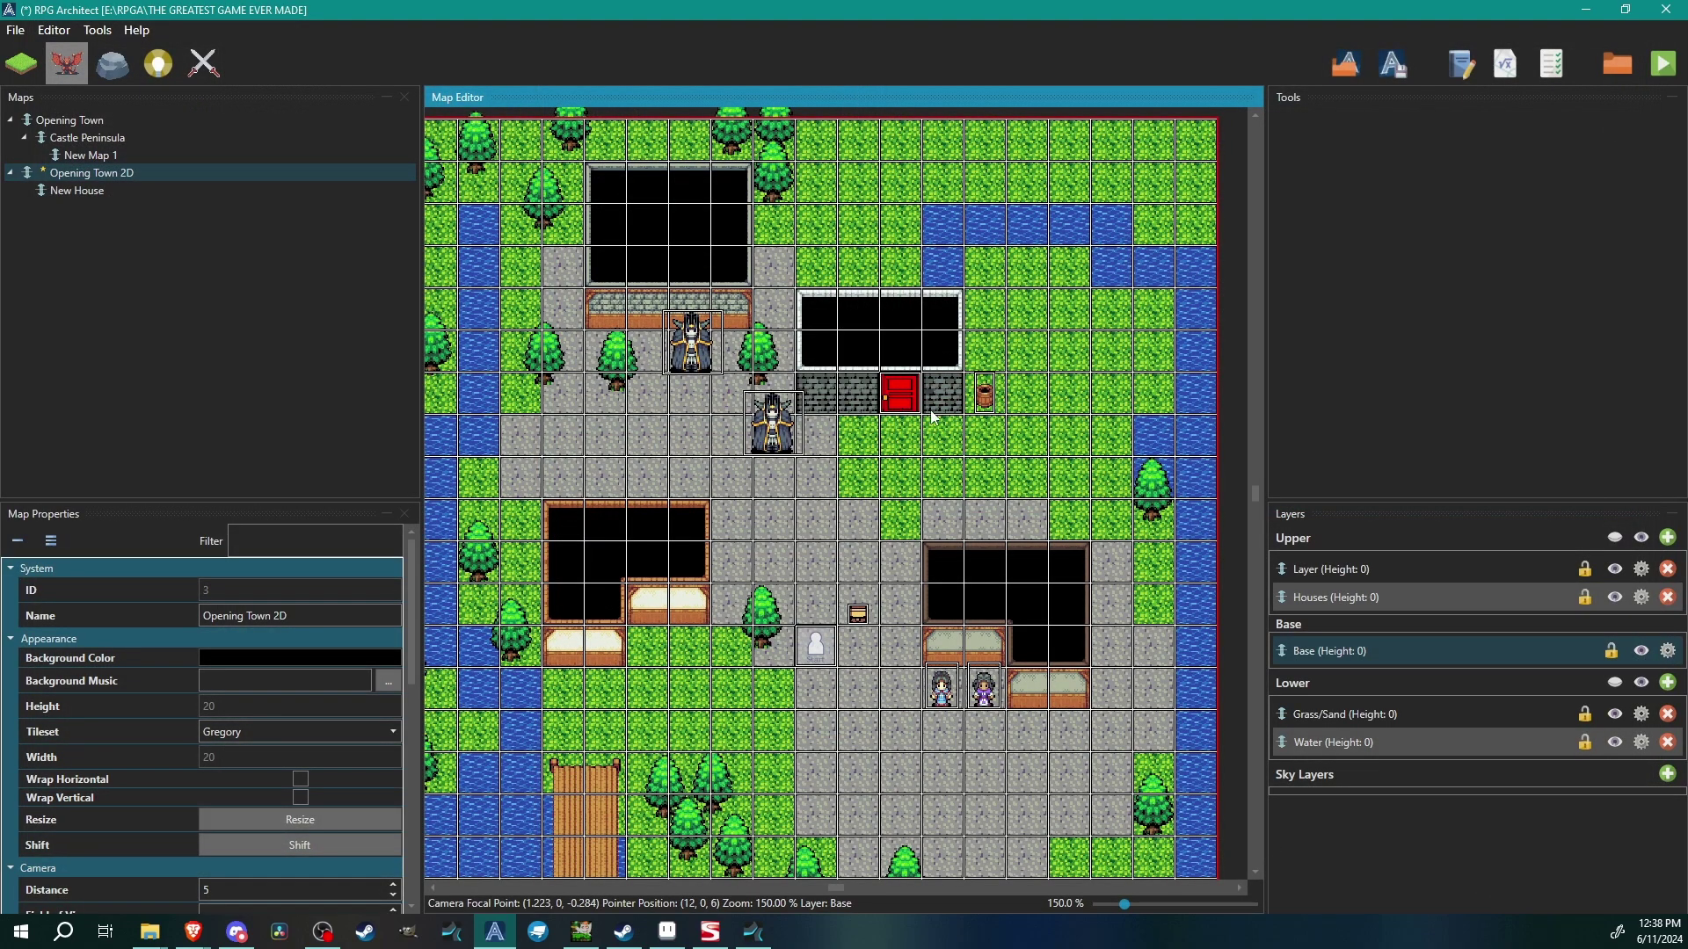
key("Right")
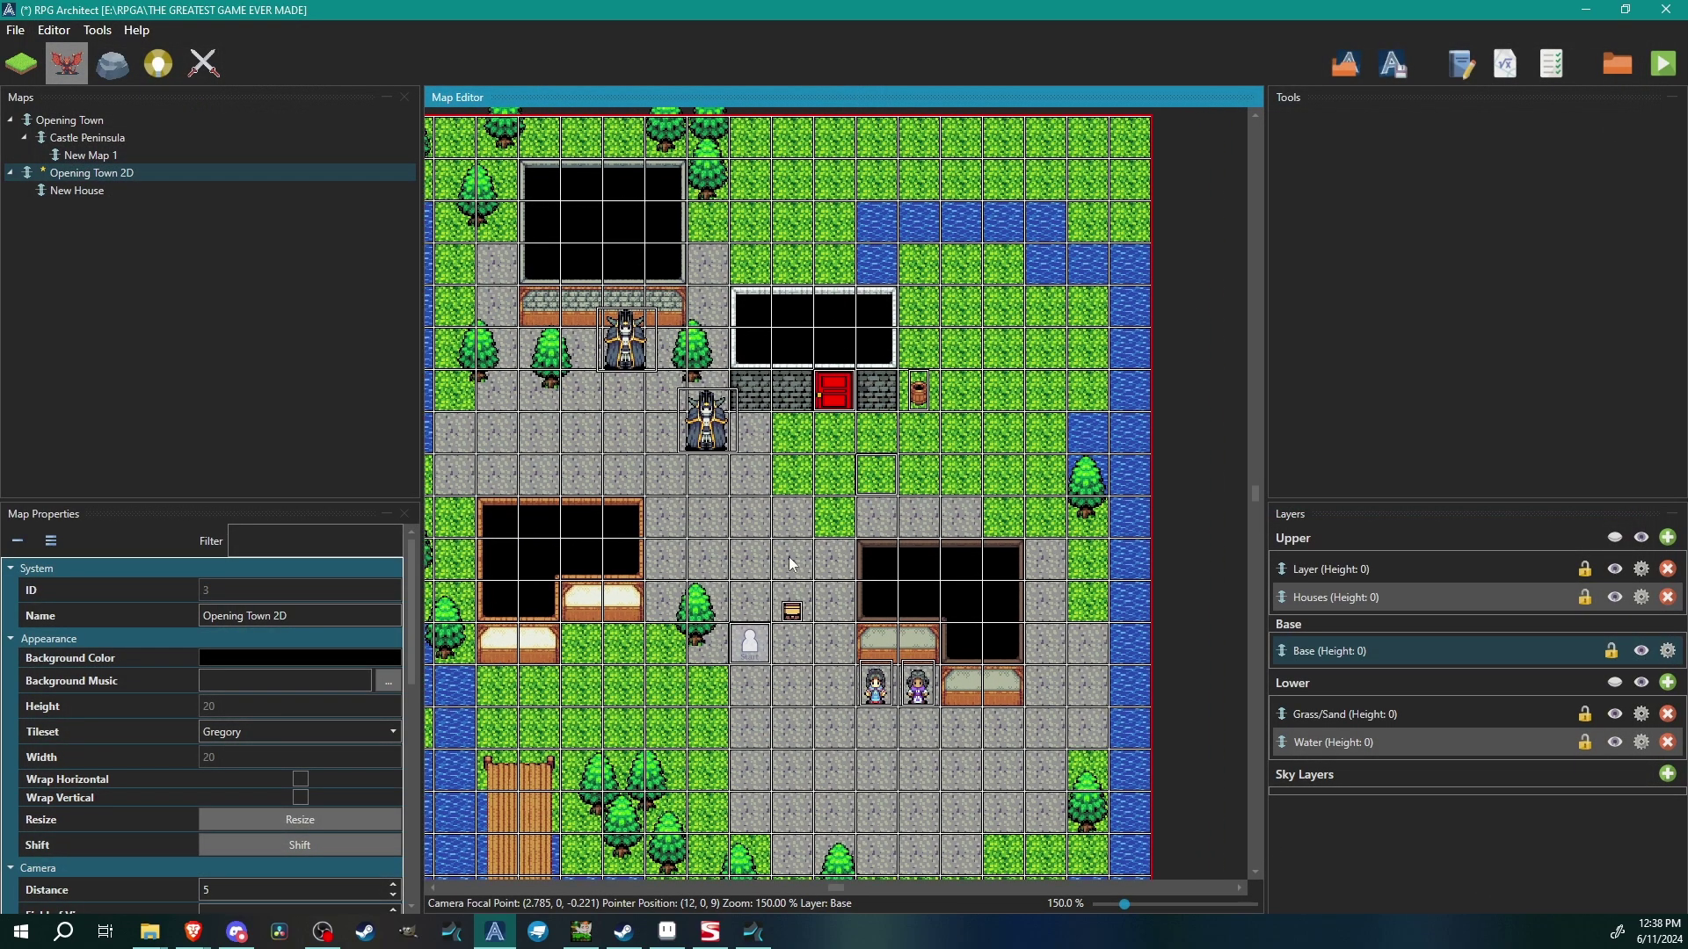
key("Down")
key("Left")
key("Up")
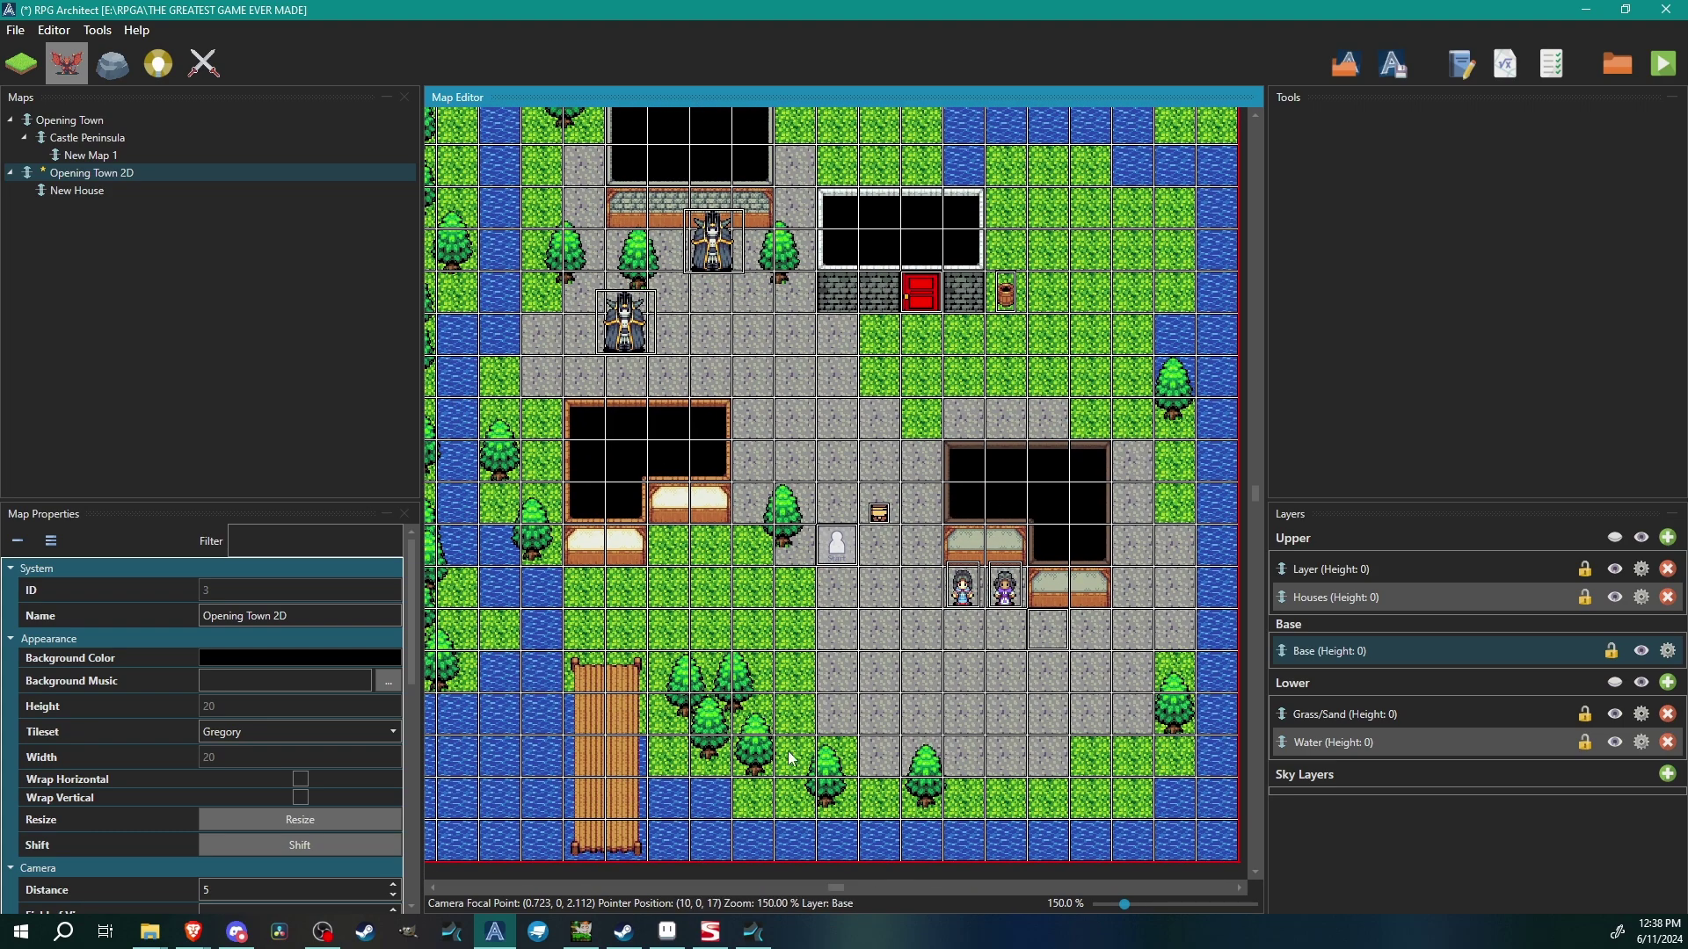
key("Left")
key("Up")
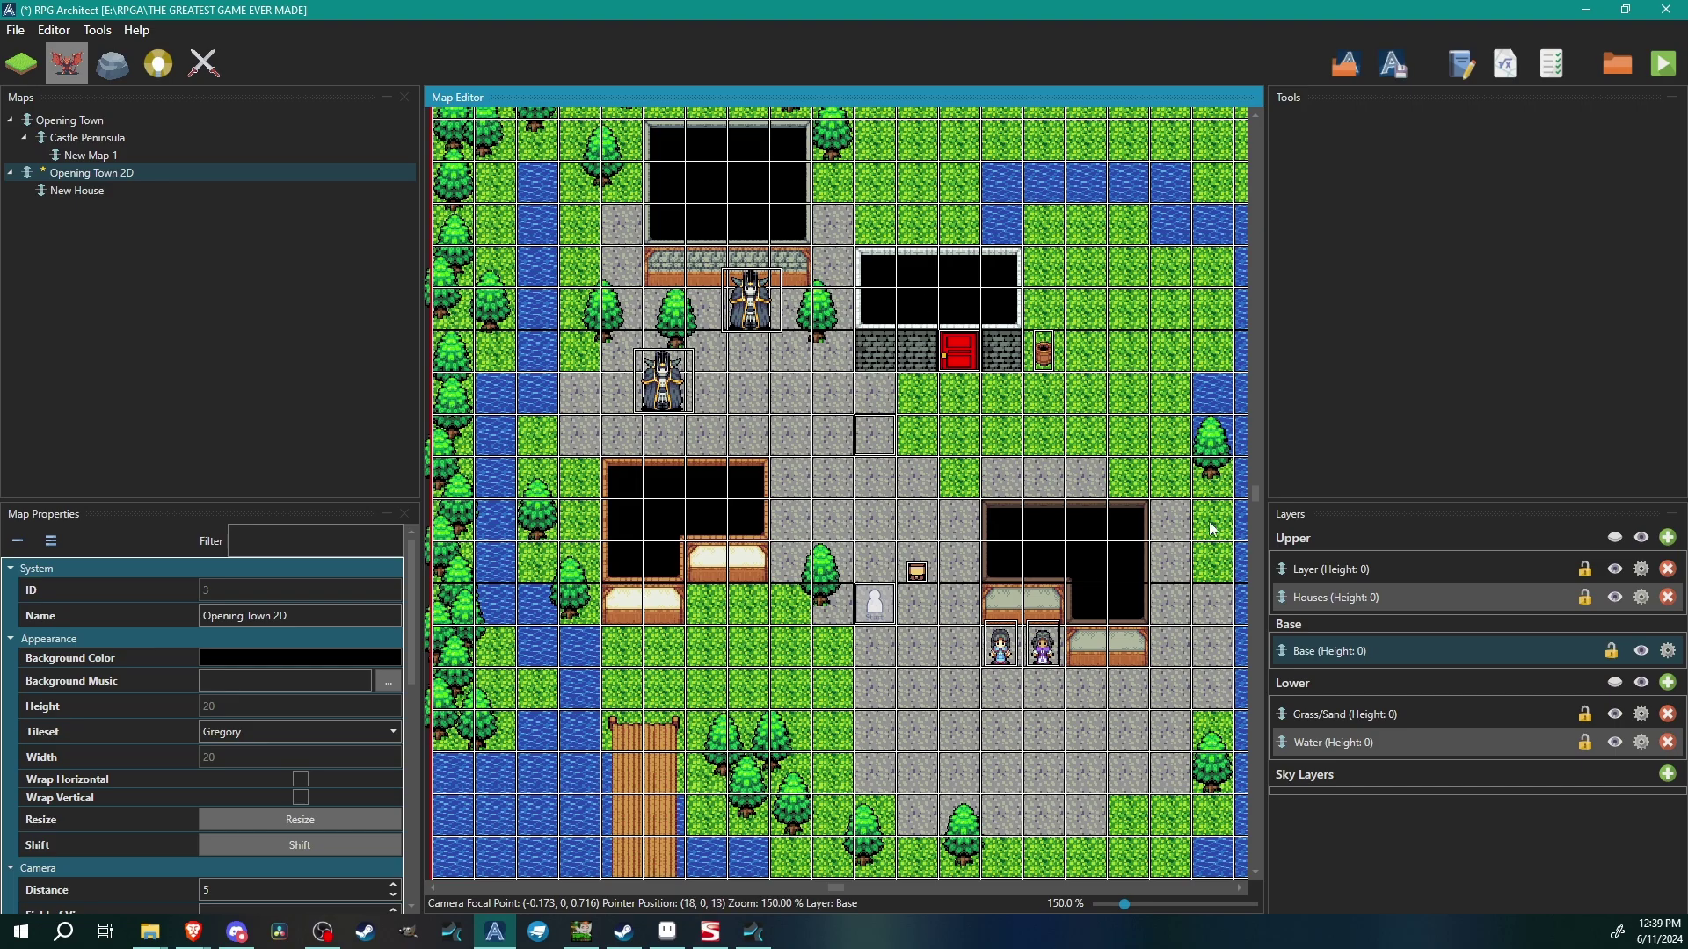
key("Right")
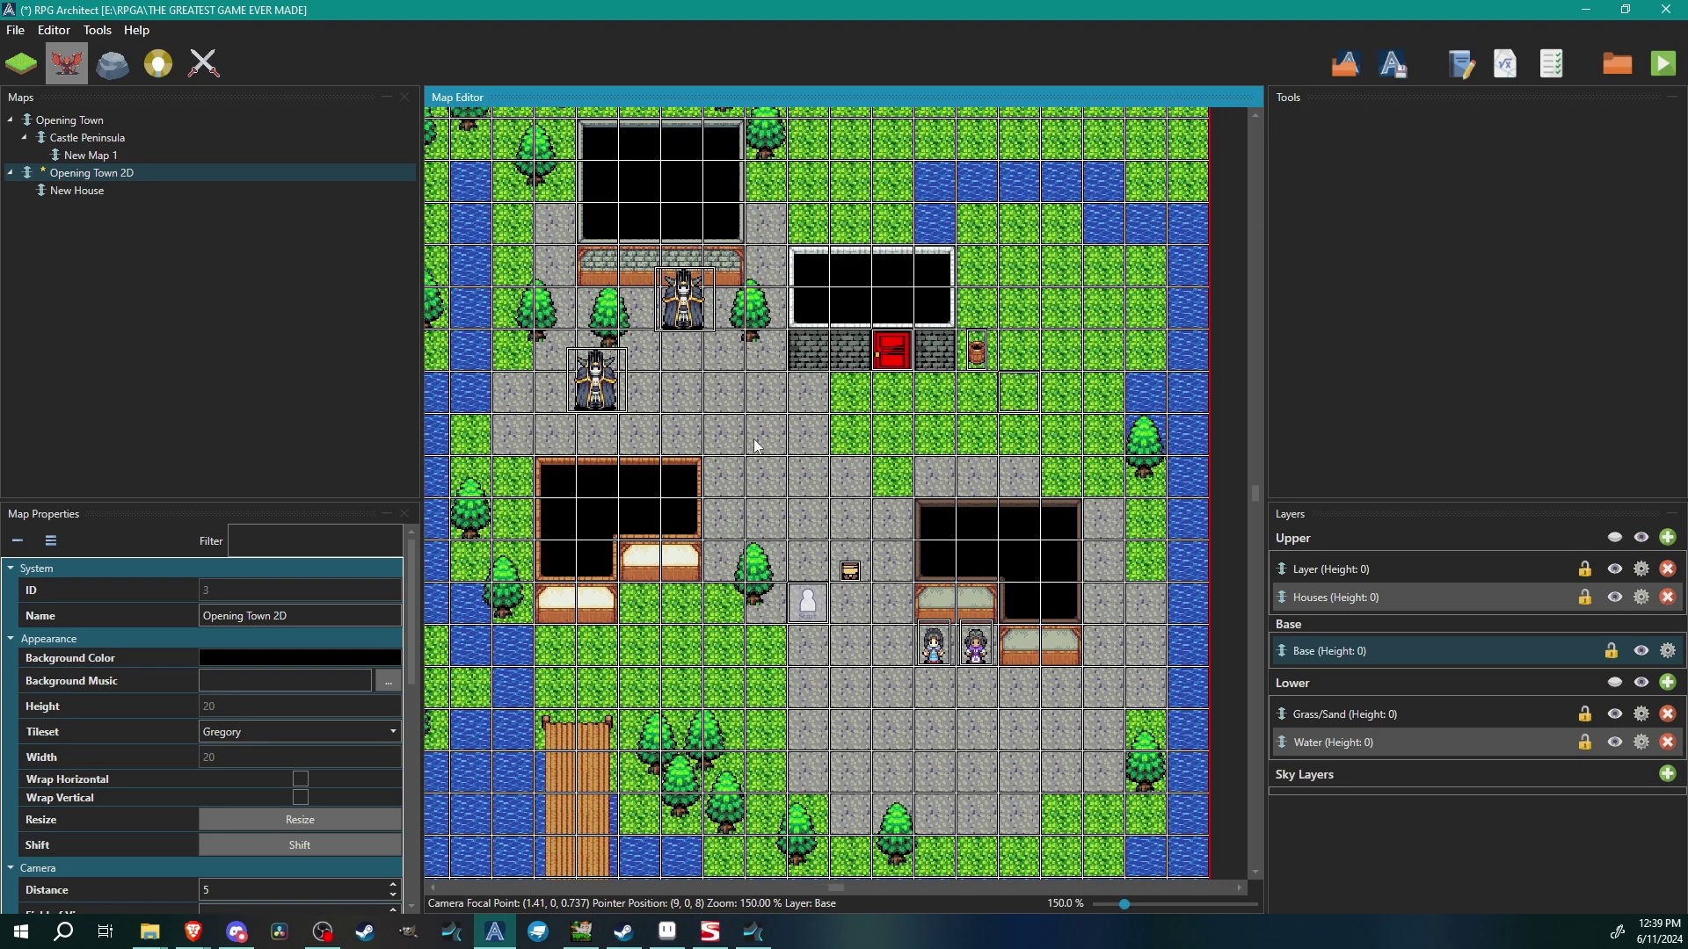
- Create a new entity at (10, 0, 8), browse its script commands, then close its editor
double_click(817, 448)
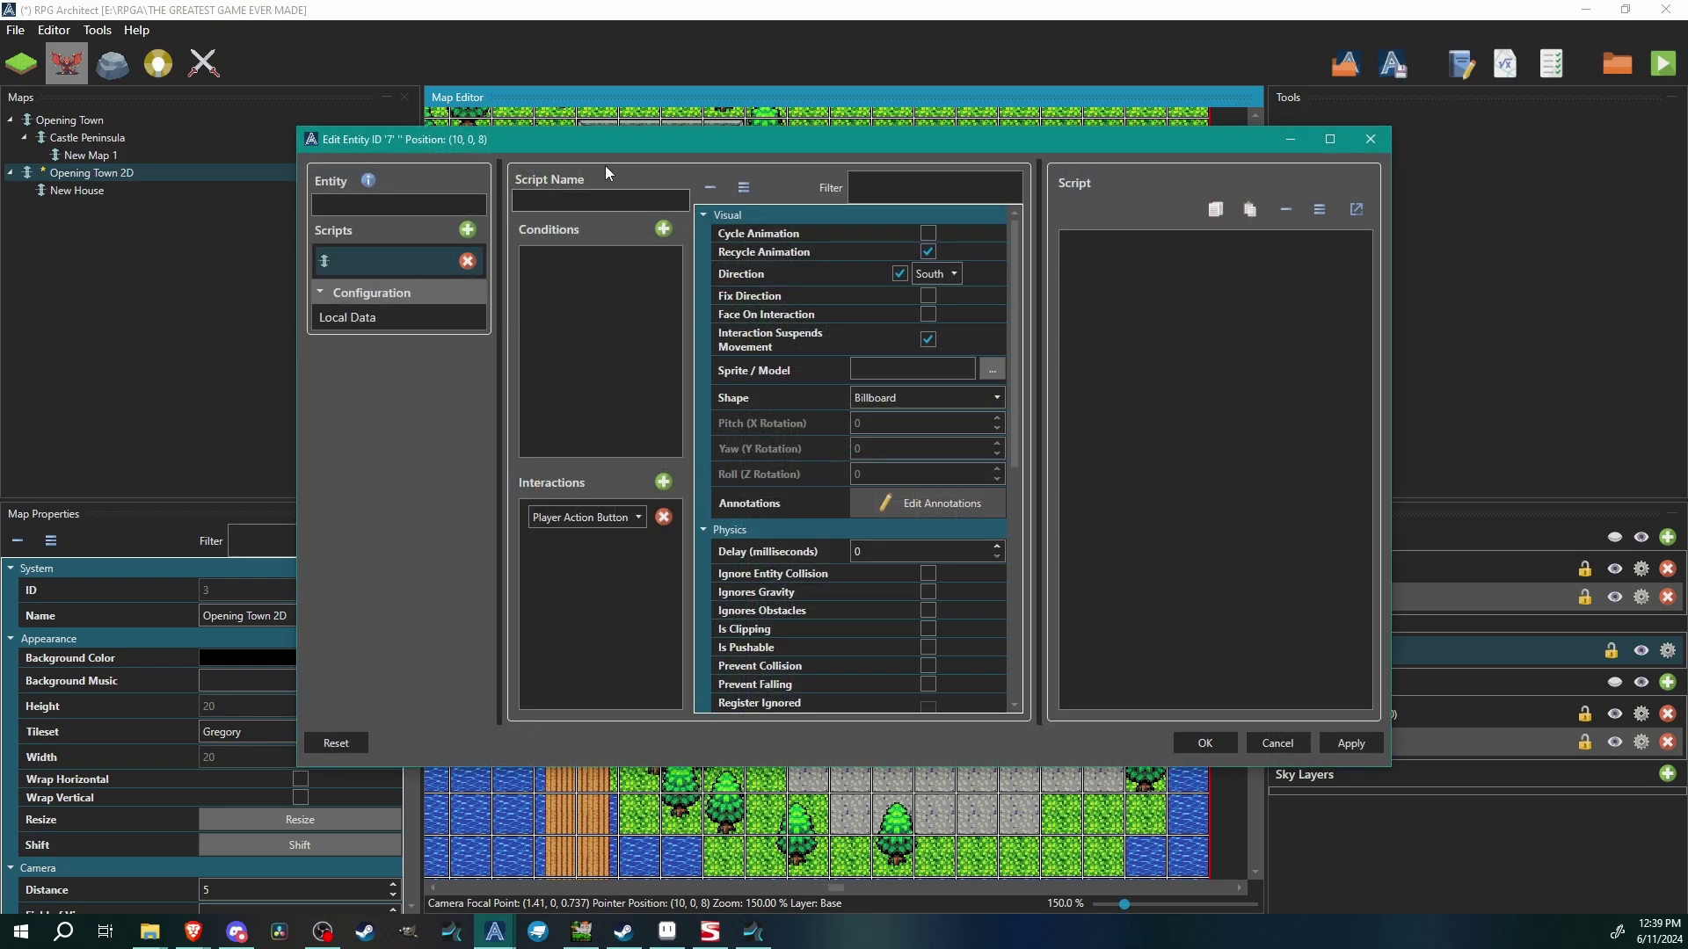
double_click(807, 137)
right_click(895, 140)
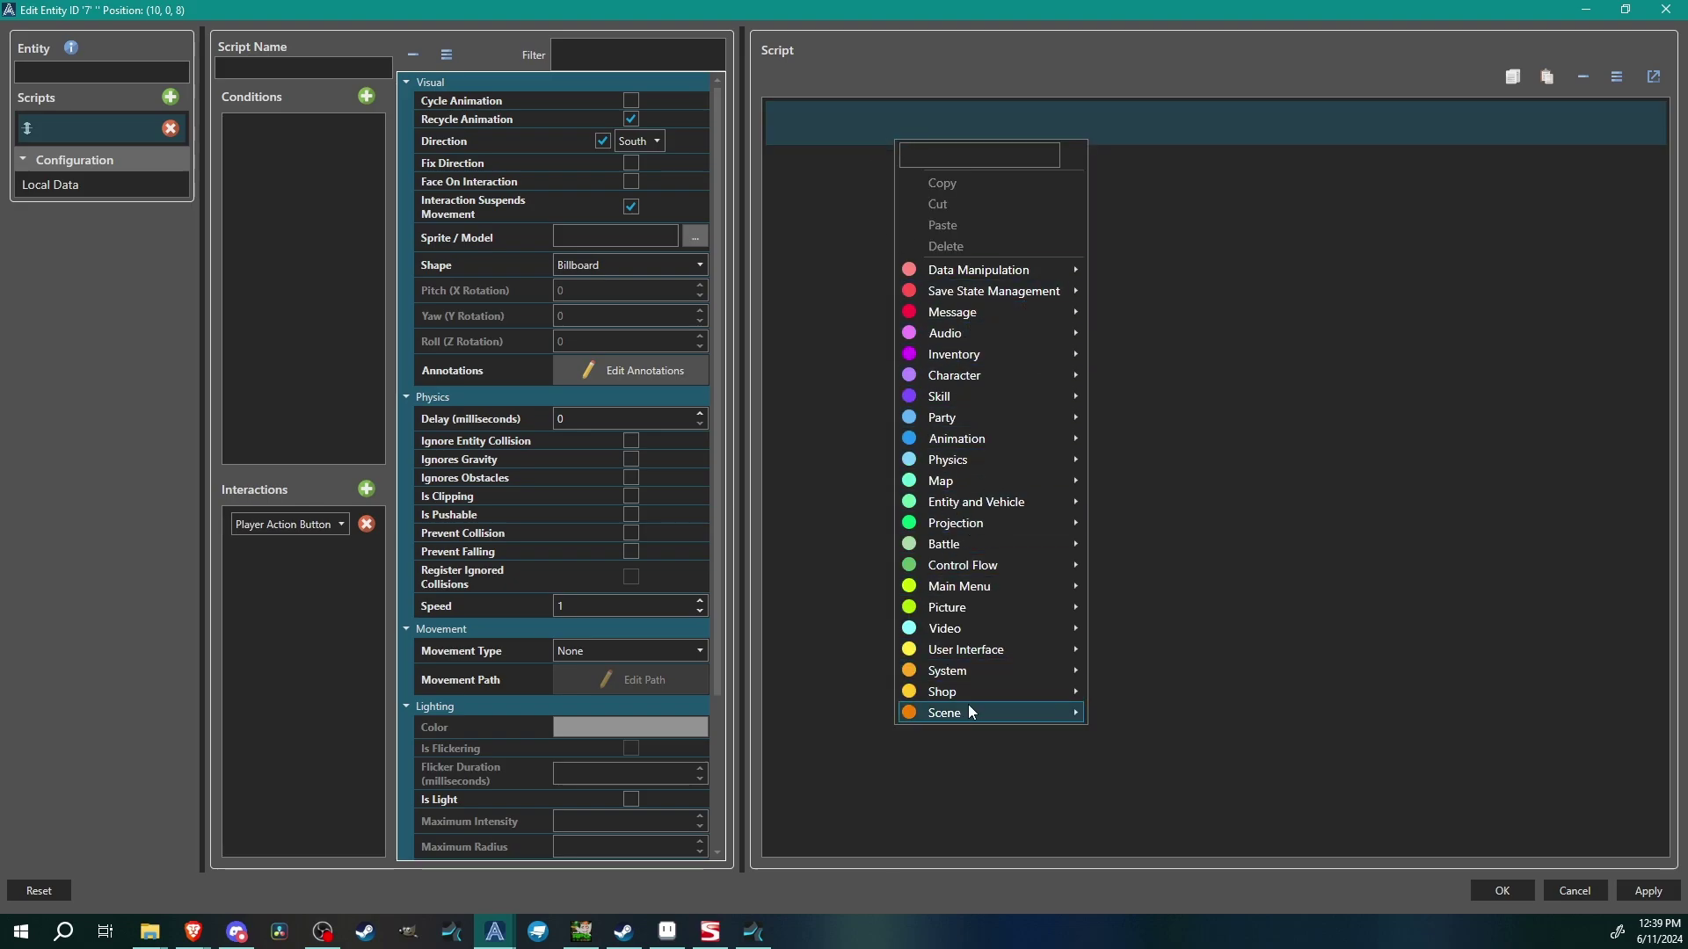
mouse_move(962, 693)
left_click(1257, 900)
left_click(1582, 891)
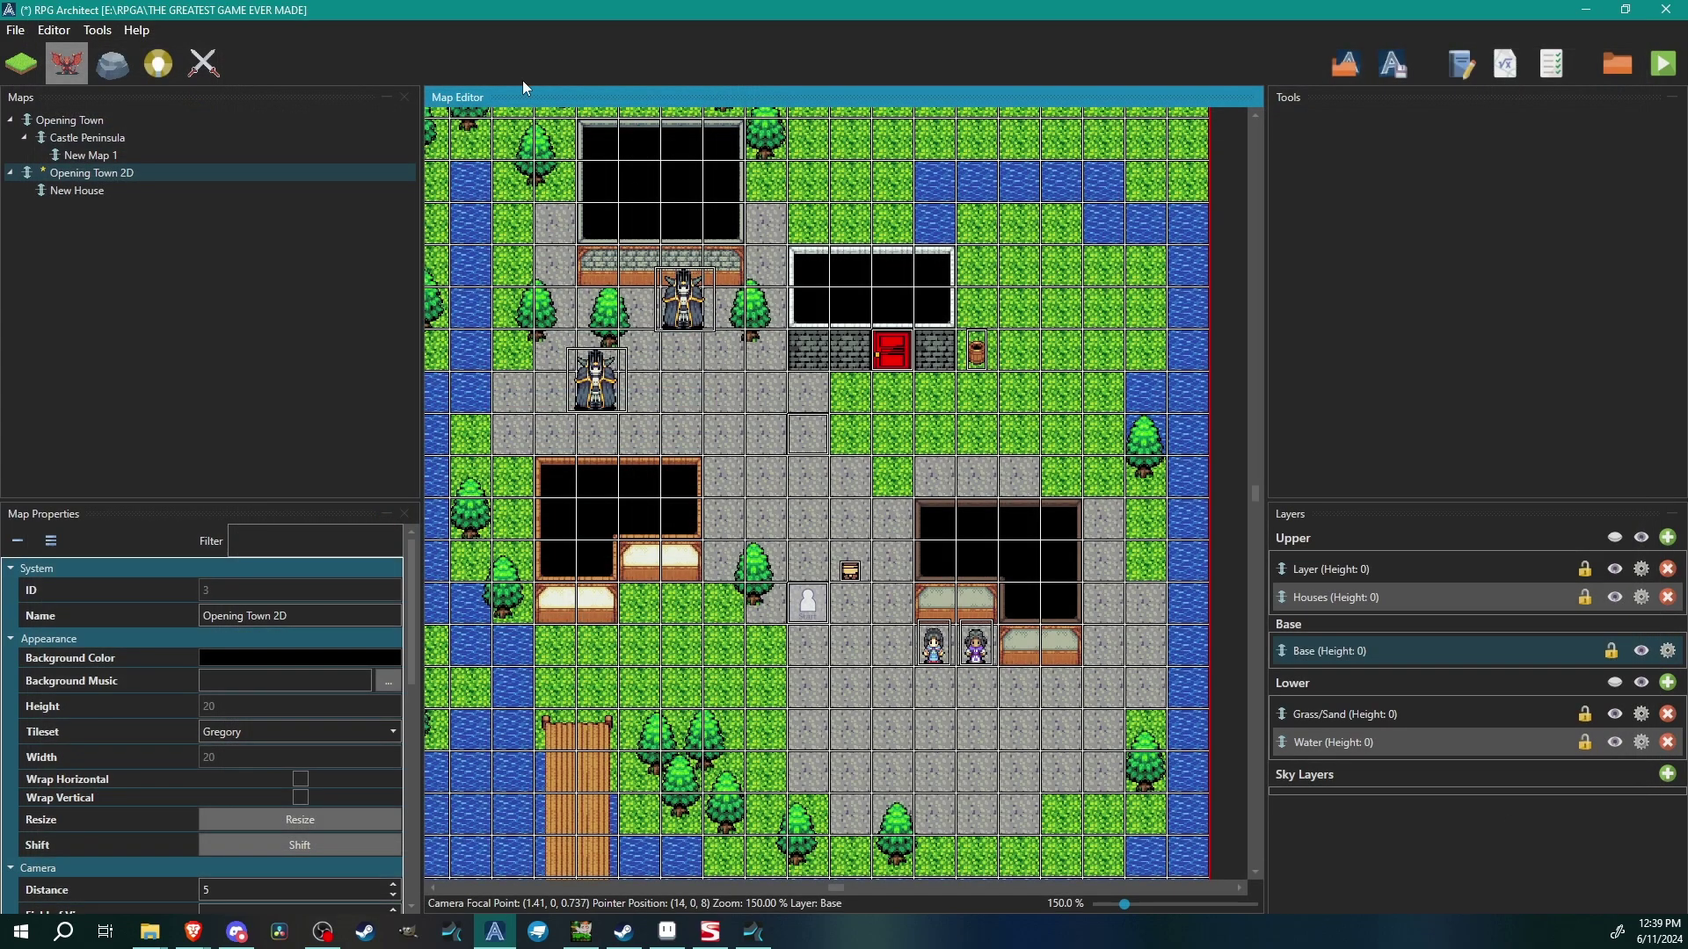
- Open the game database from Tools, view it full screen, and close it
left_click(98, 30)
left_click(140, 42)
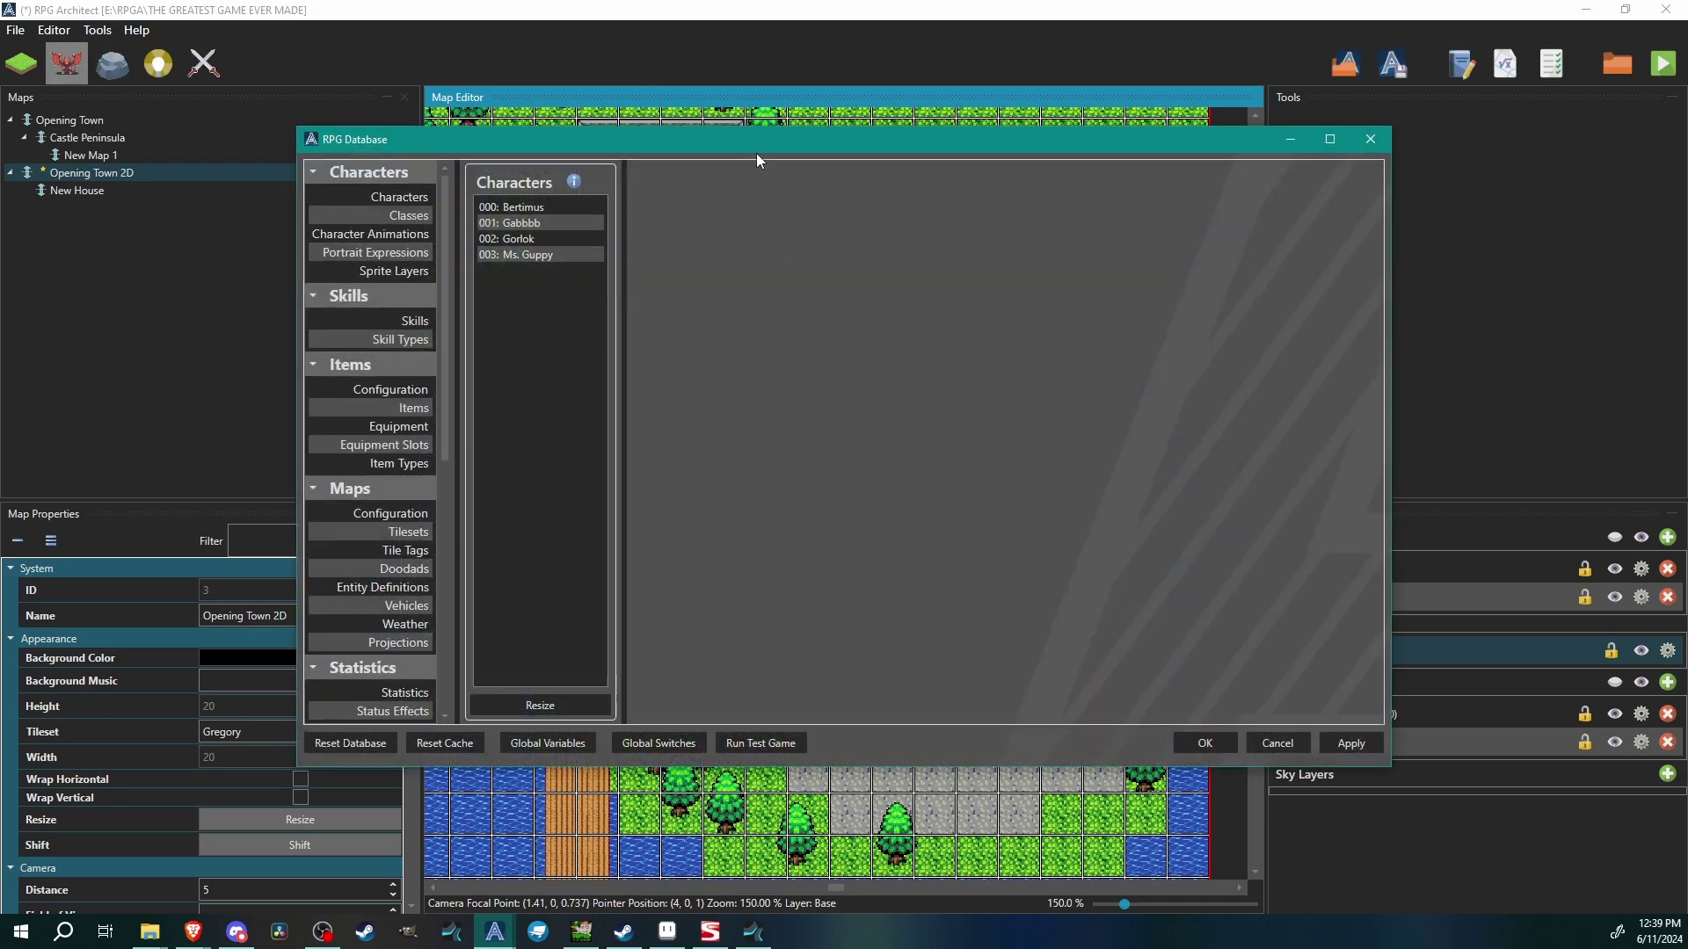
double_click(756, 151)
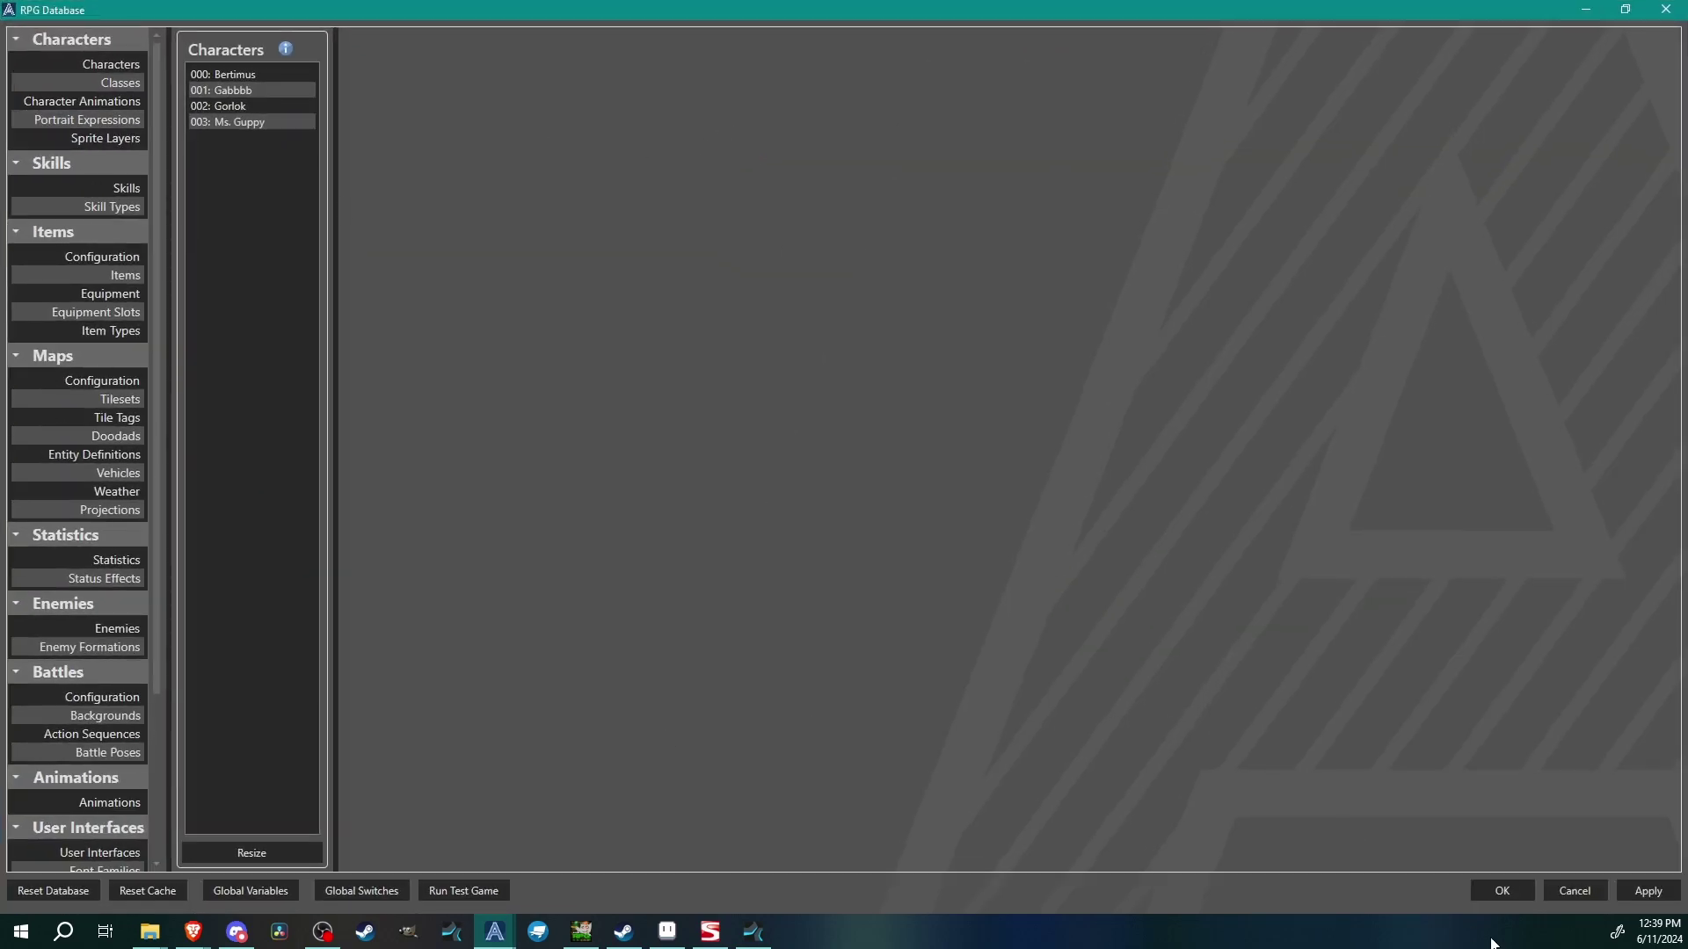
left_click(1580, 893)
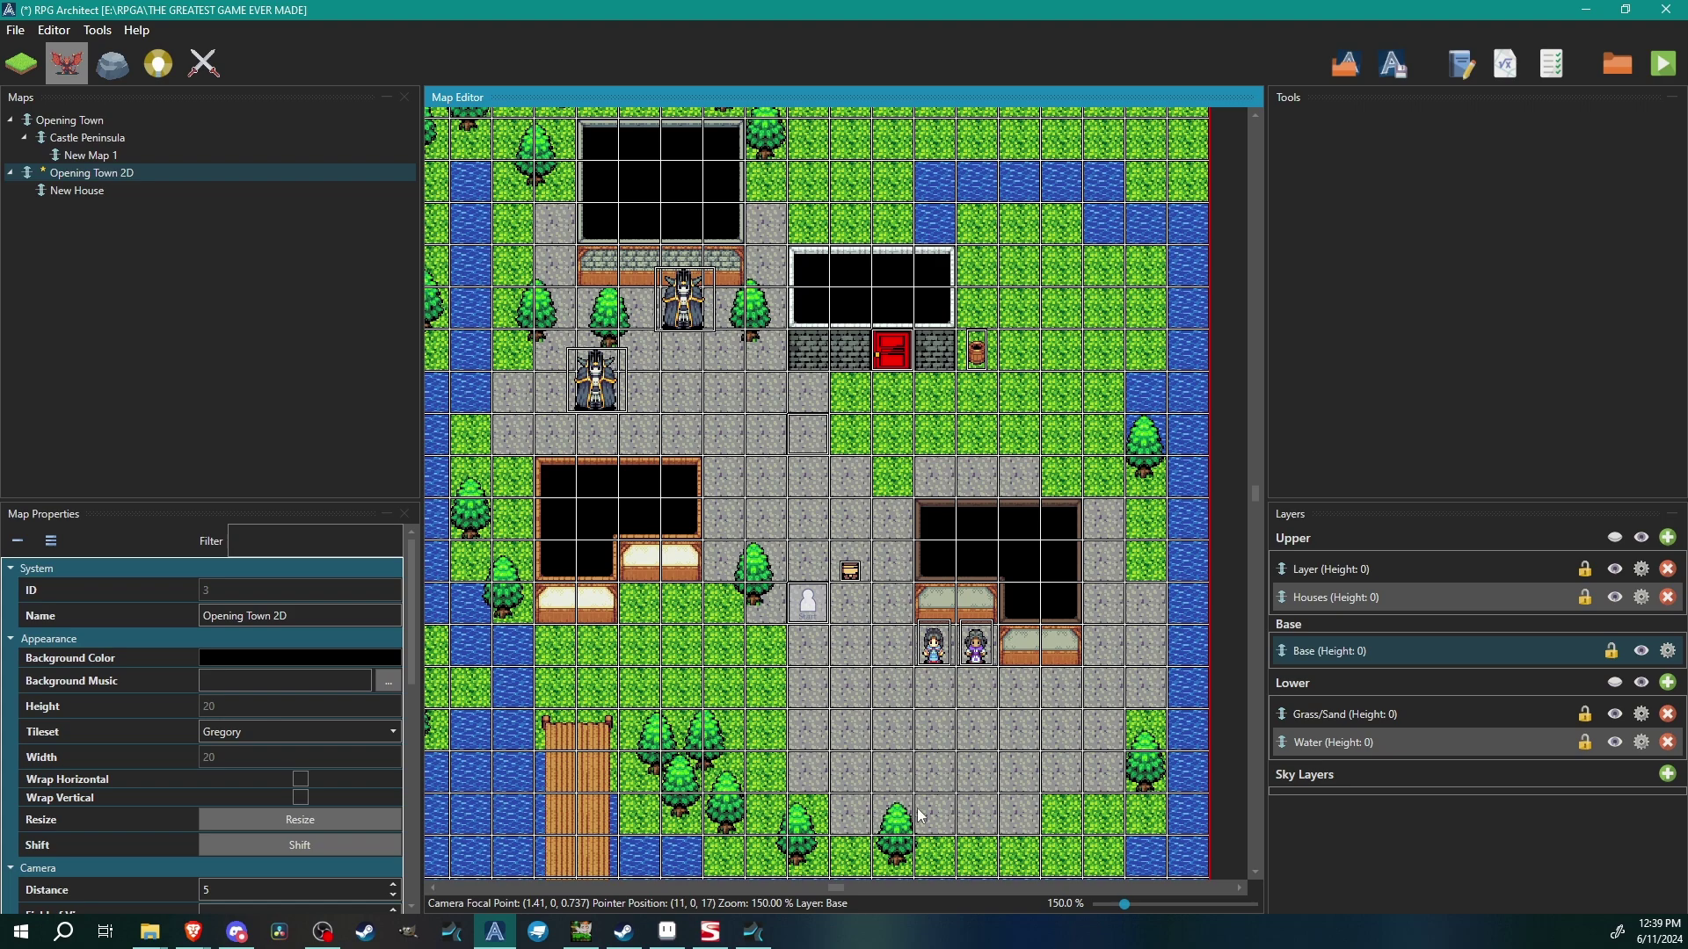
left_click(1587, 314)
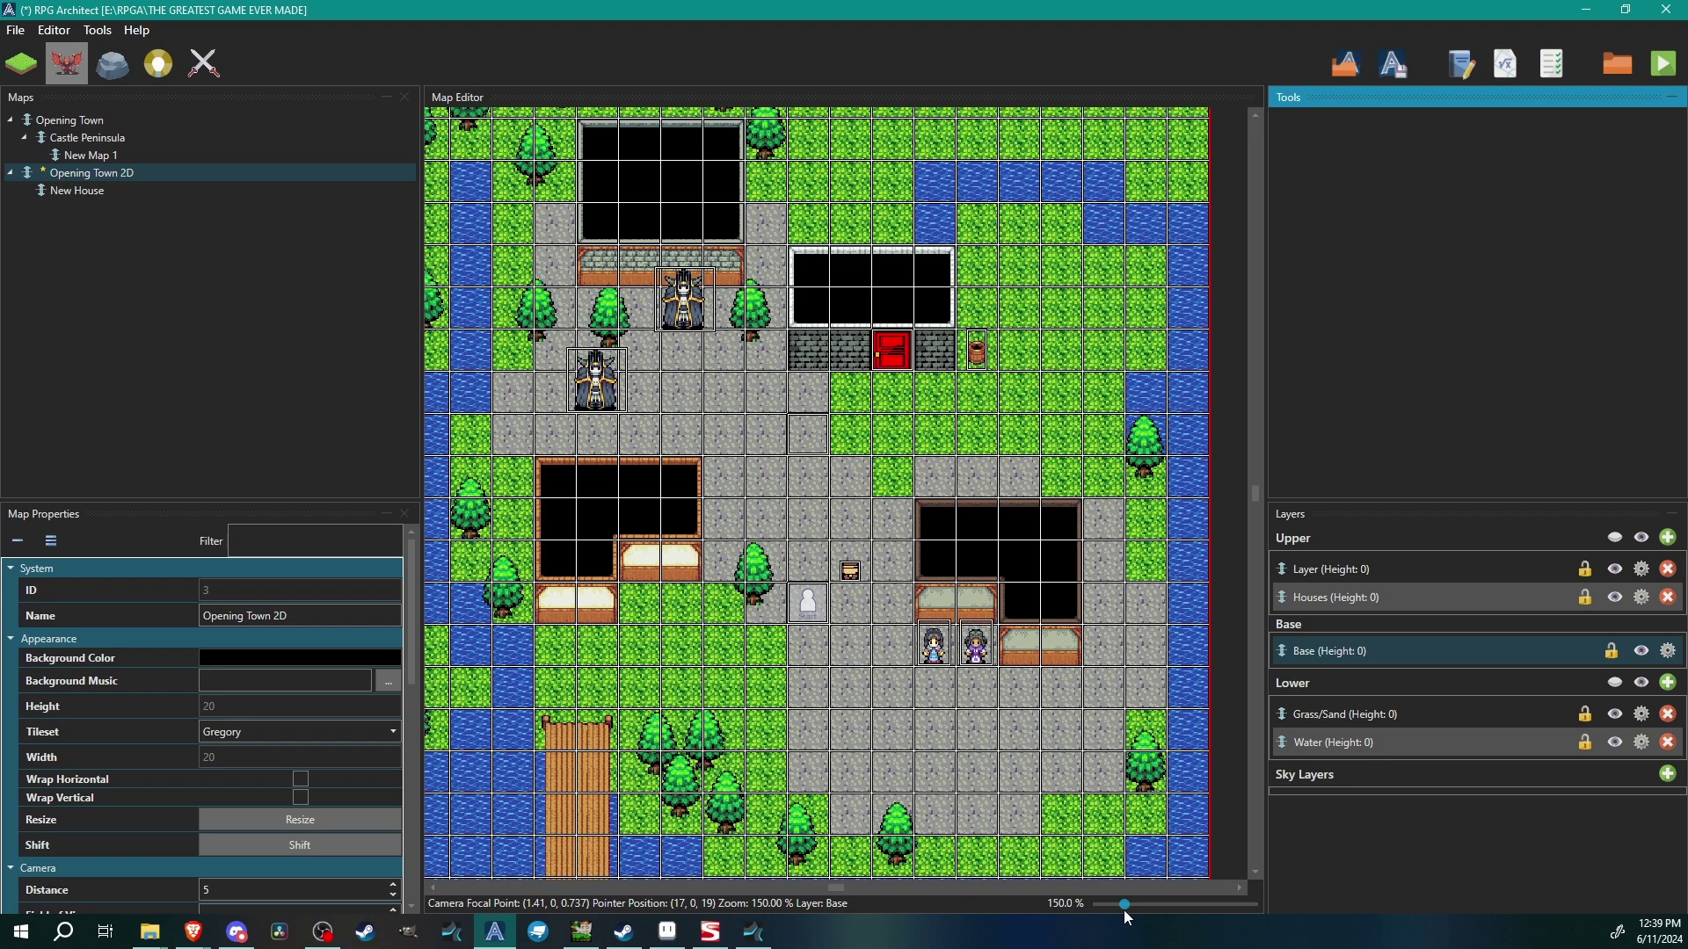
left_click(1386, 865)
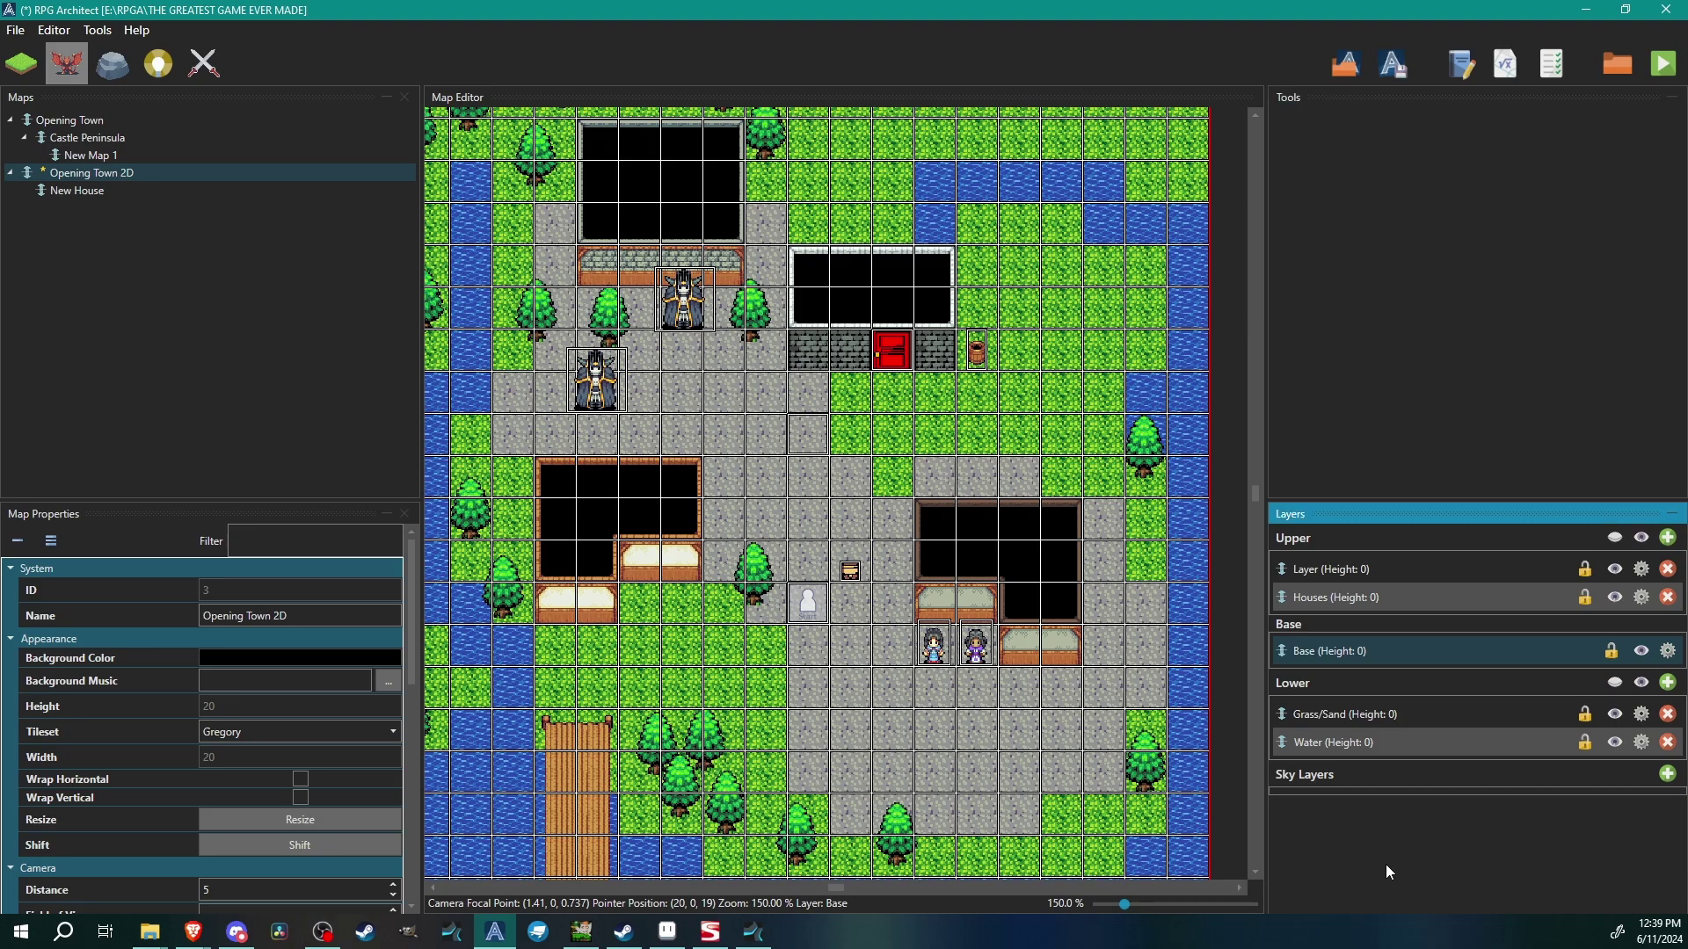